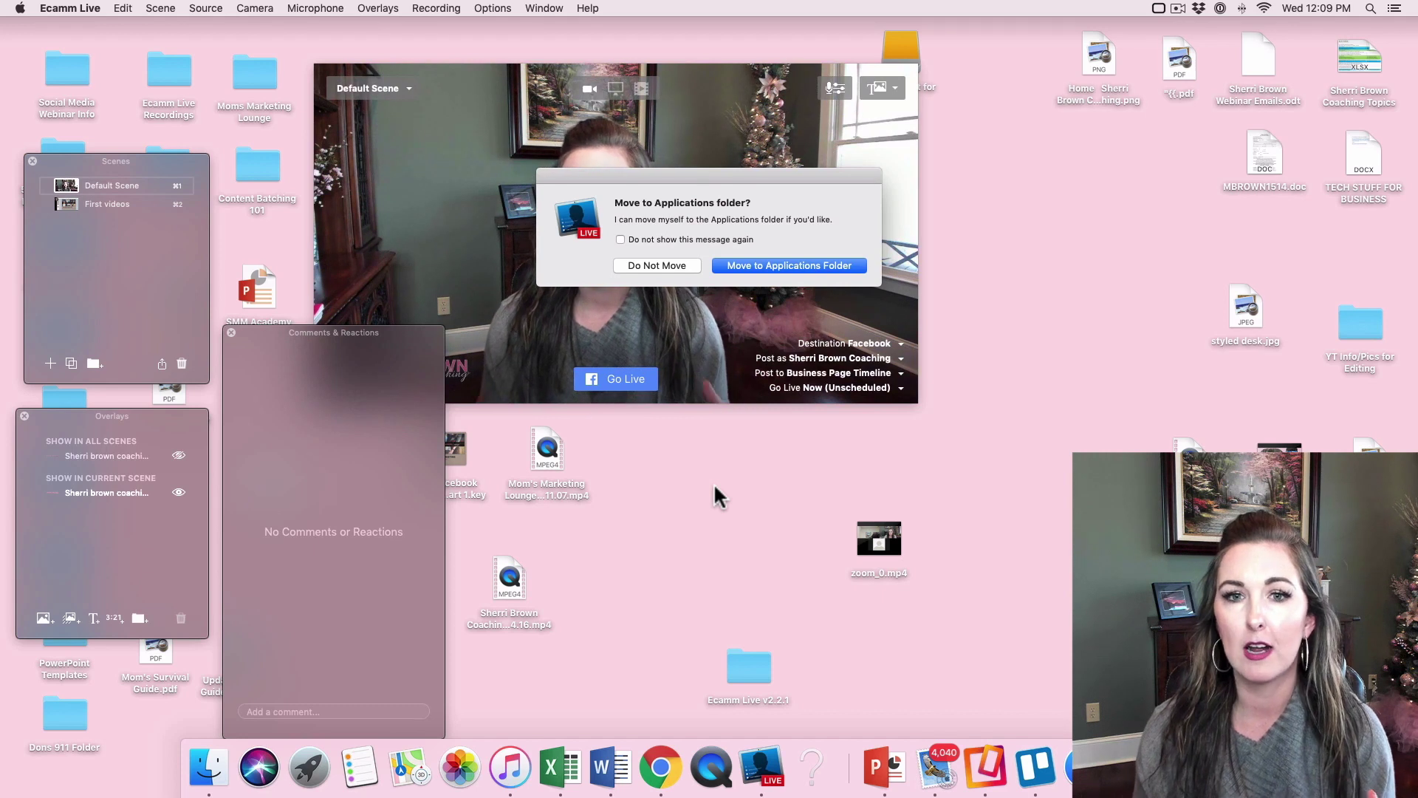
# - Decline moving the app to the Applications folder
pyautogui.click(641, 266)
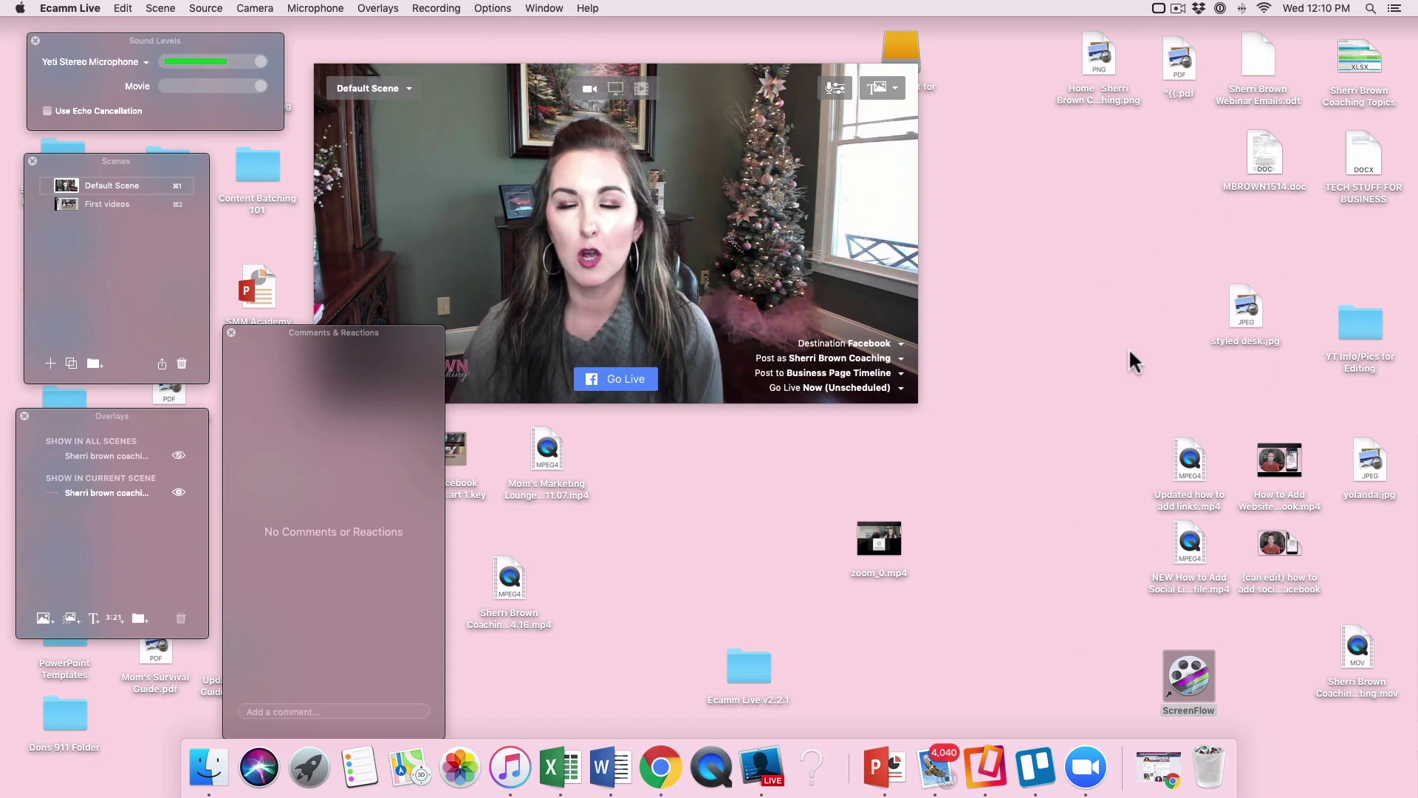
# - Switch to Chrome, look at the HiddenMe page in the Mac App Store preview, and minimize the browser window
pyautogui.click(323, 773)
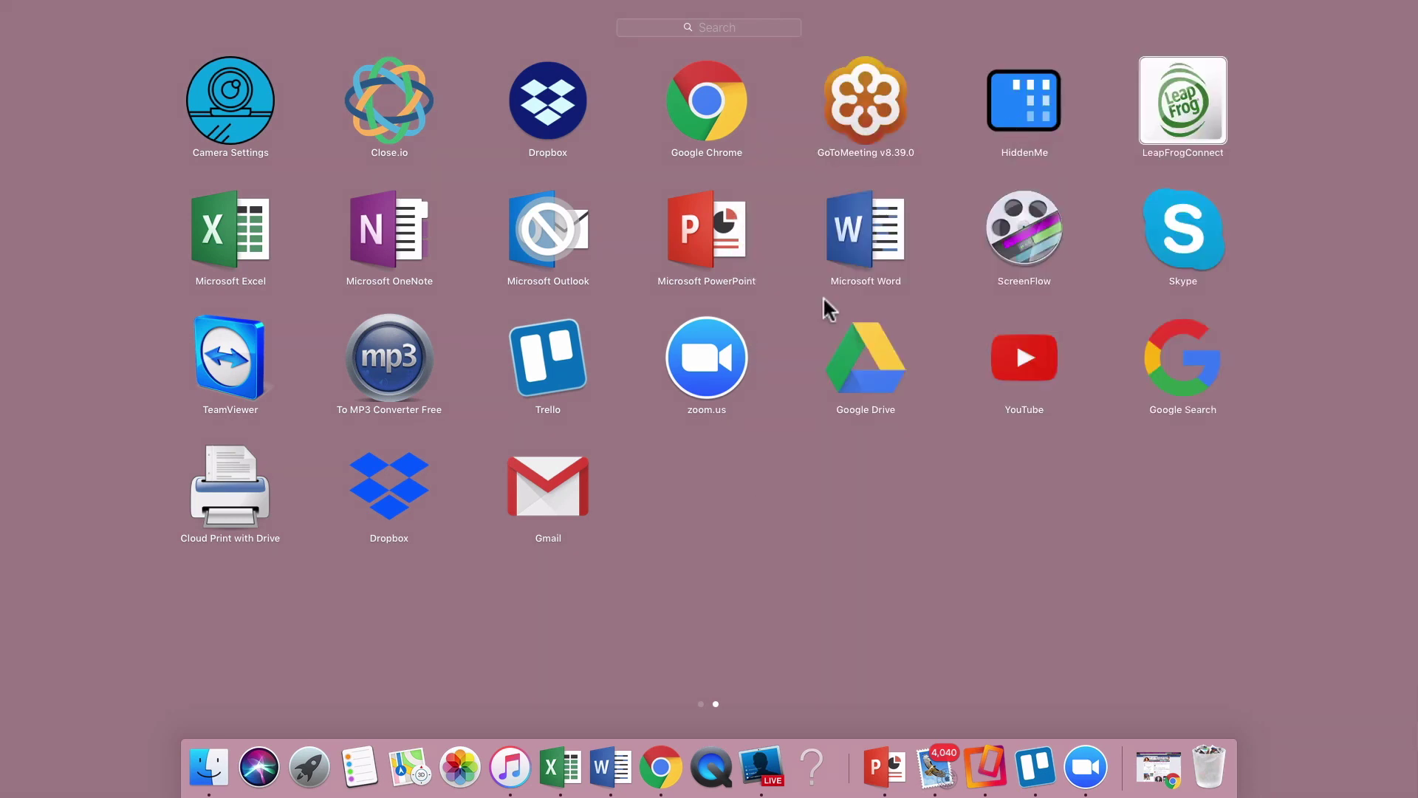
pyautogui.click(661, 768)
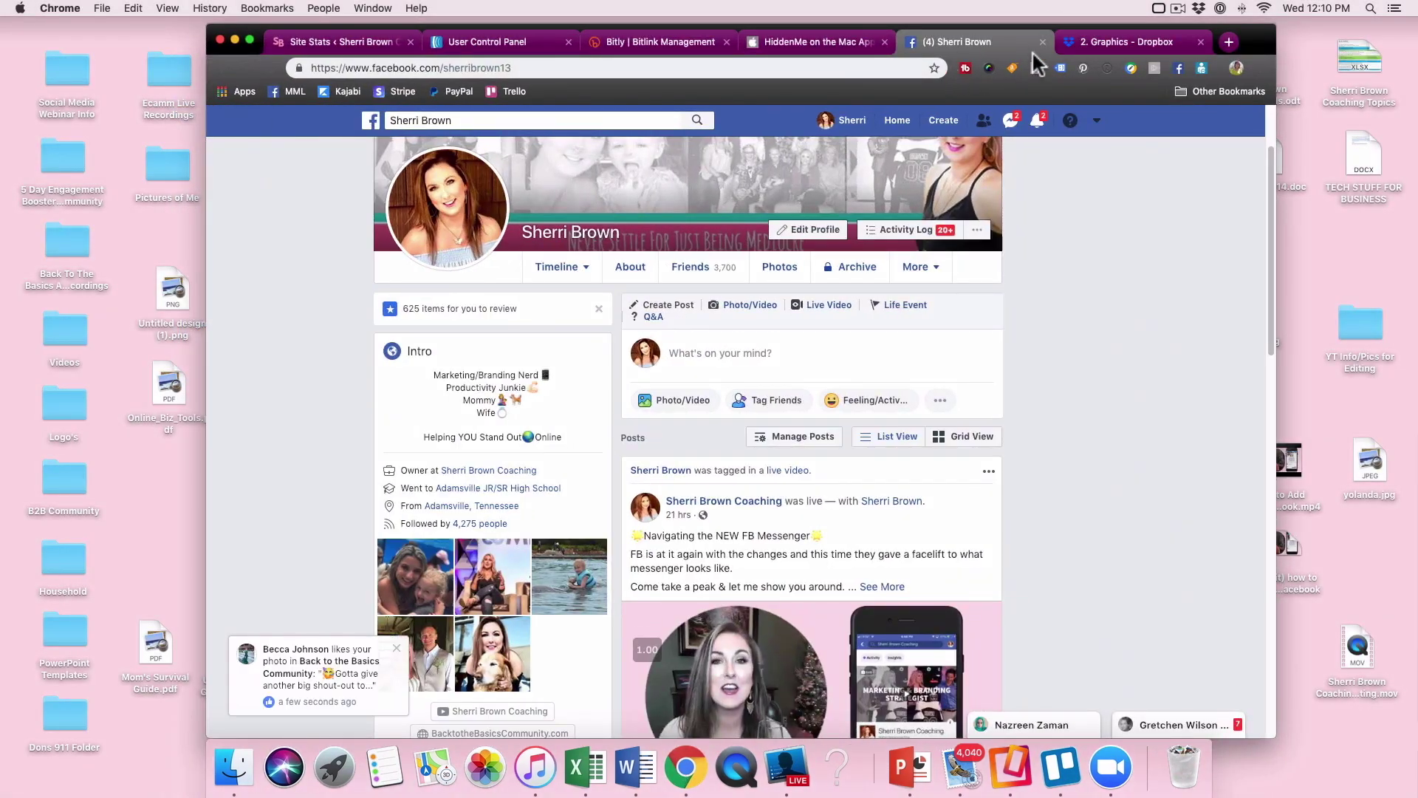
pyautogui.click(797, 42)
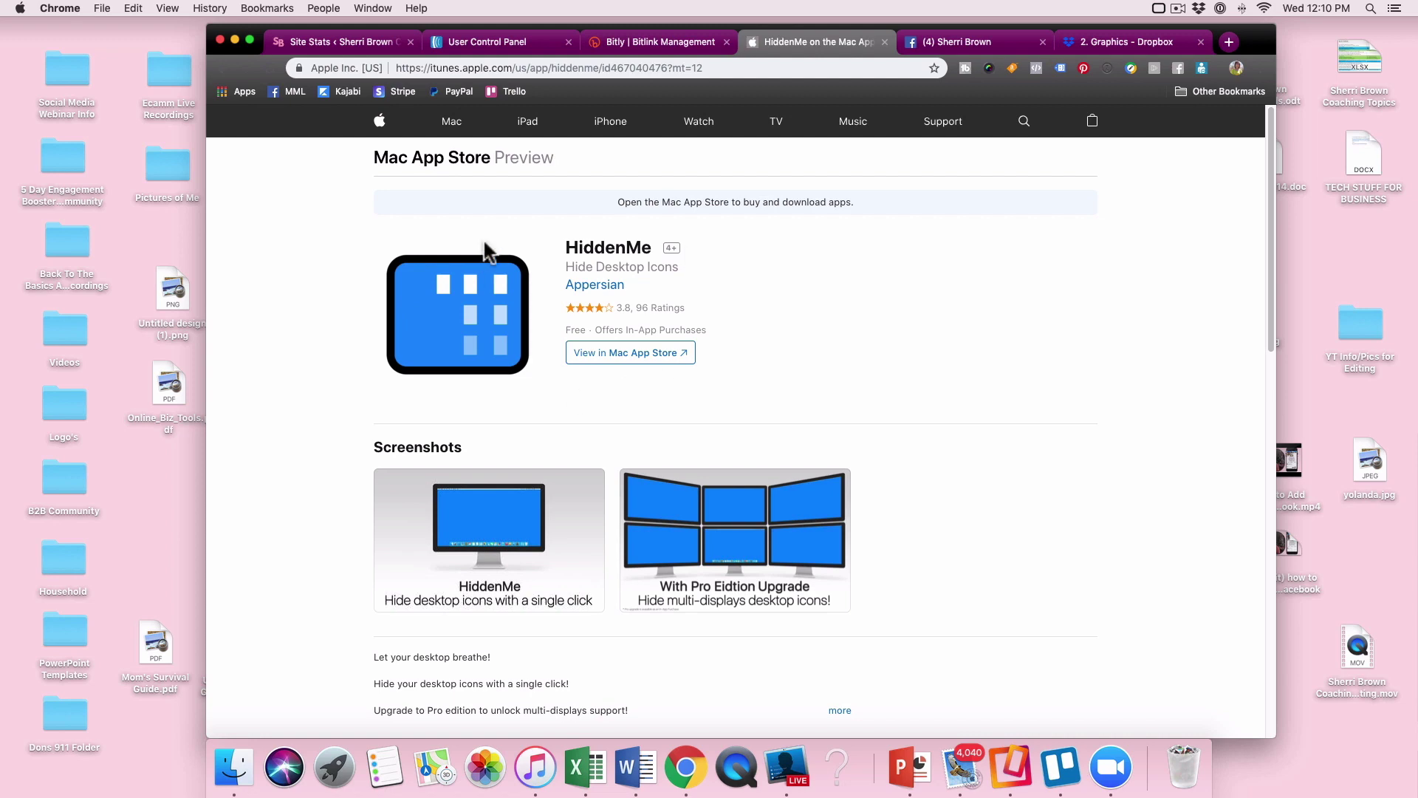
pyautogui.click(235, 40)
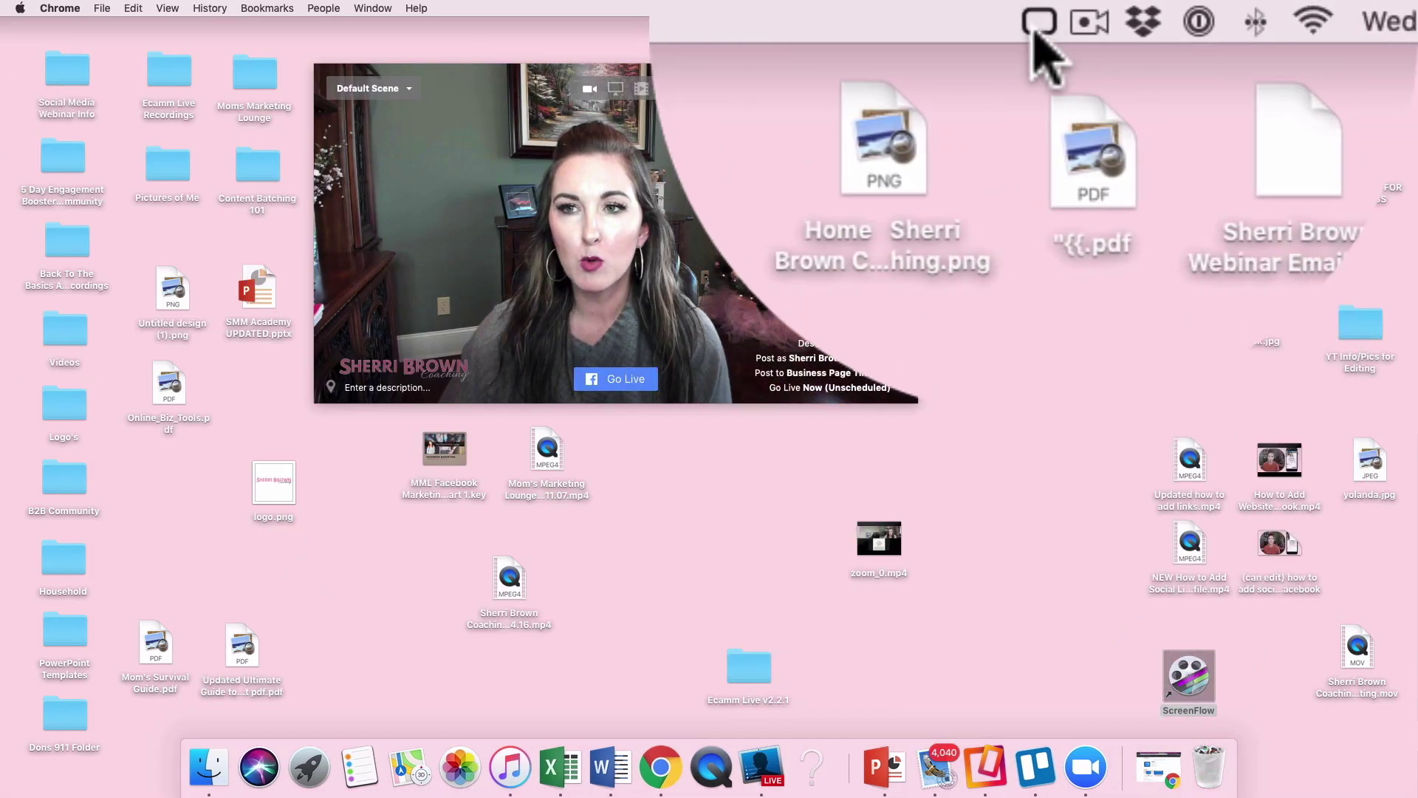
# - Hide all desktop icons with the HiddenMe utility
pyautogui.rightClick(1036, 29)
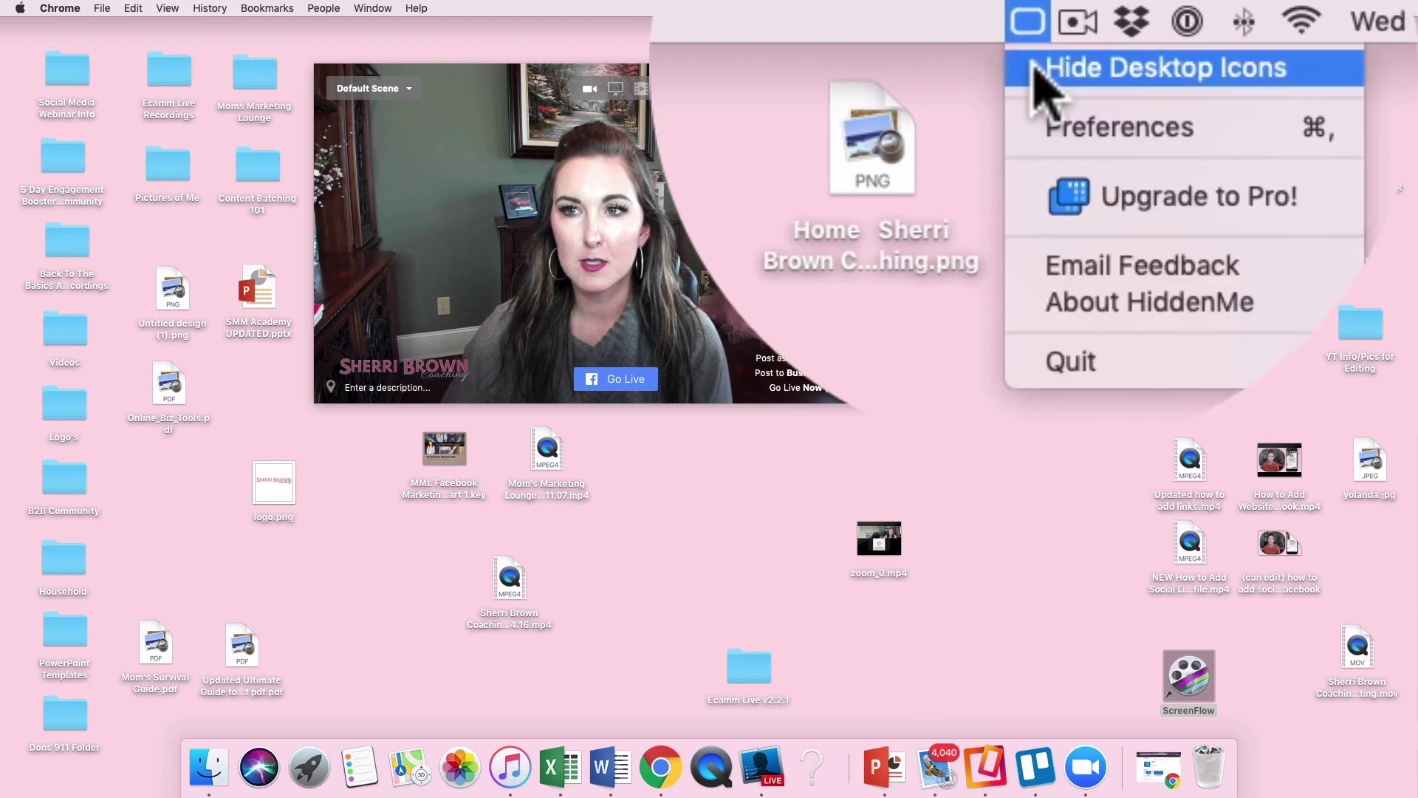
pyautogui.click(1038, 67)
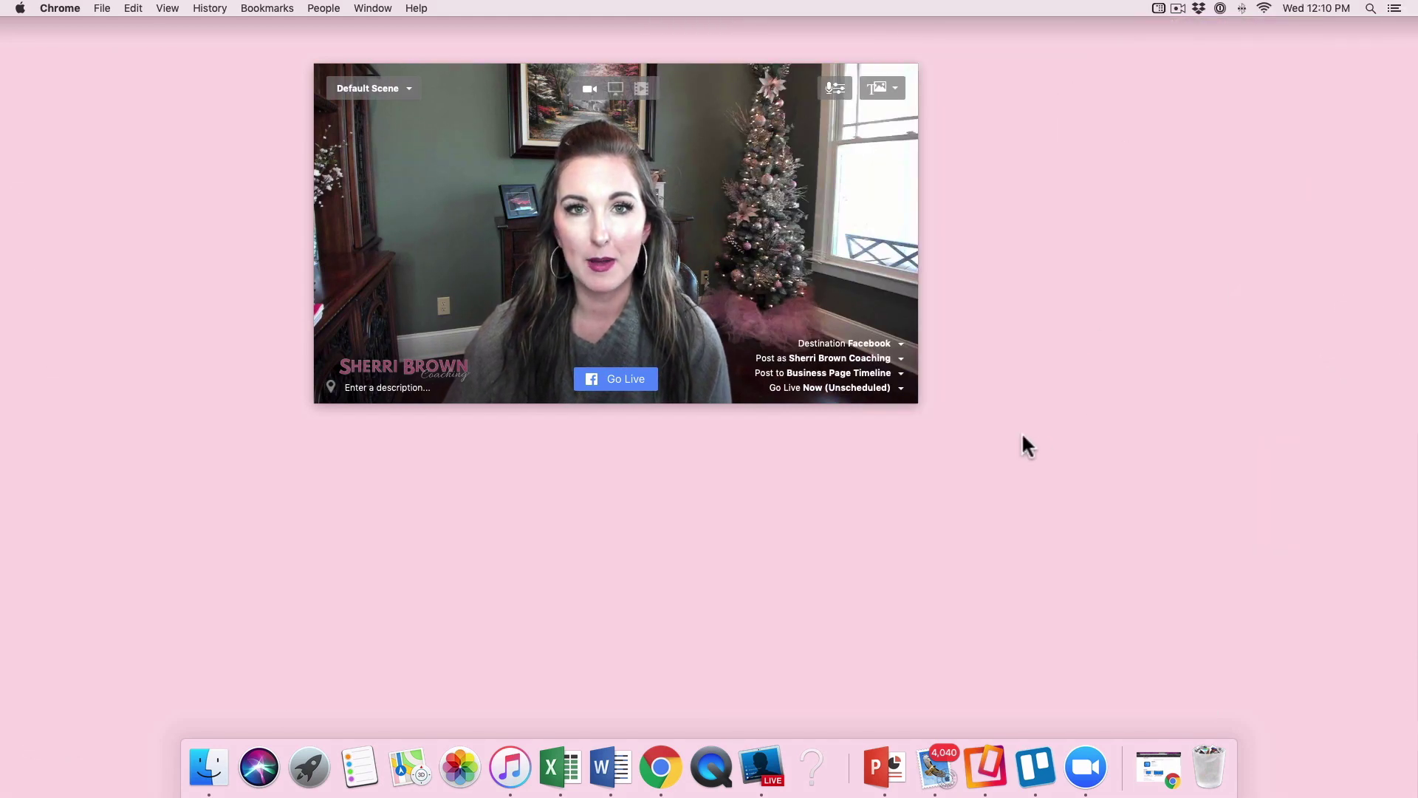
# - Bring Ecamm Live forward and rearrange its windows, moving the video preview up and the Comments & Reactions window below it
pyautogui.click(739, 189)
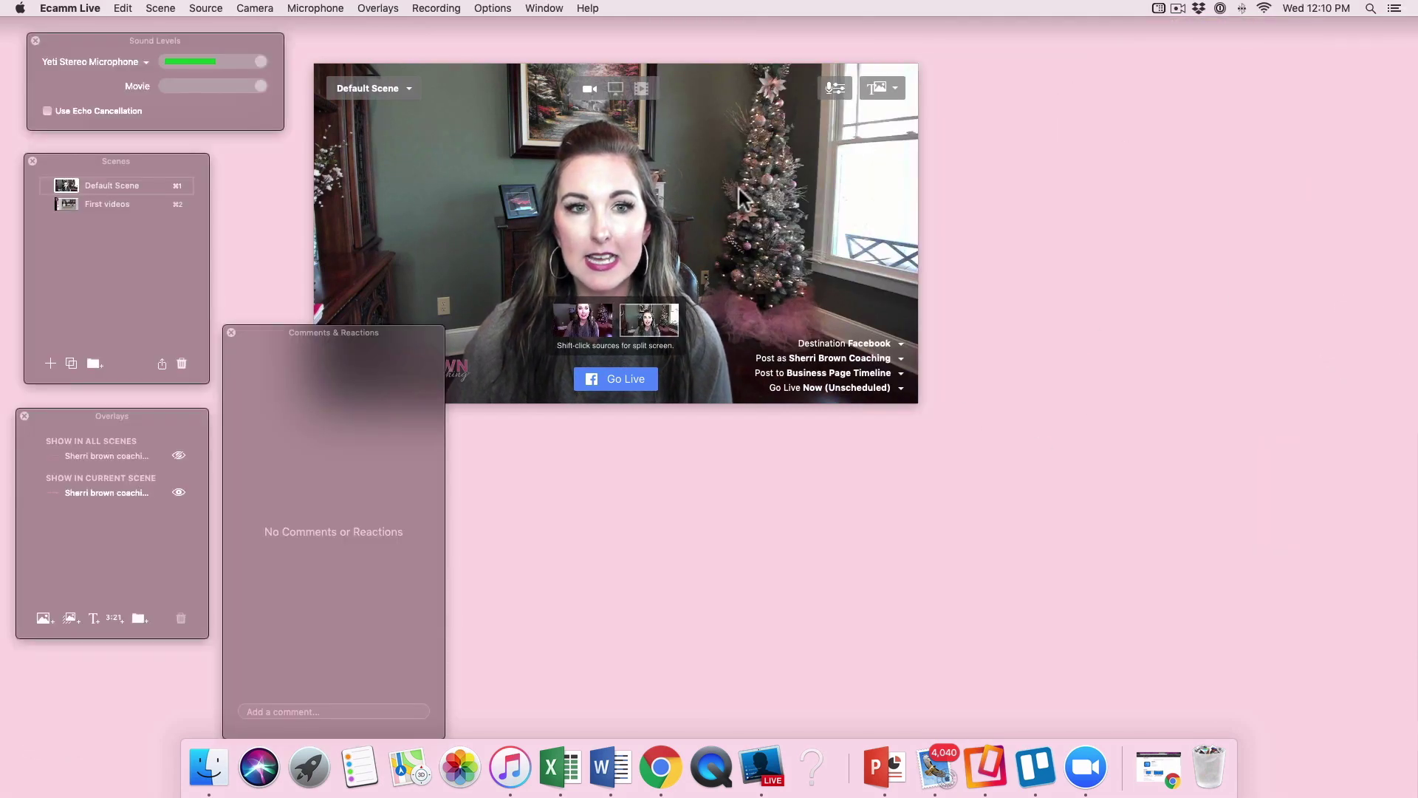
pyautogui.moveTo(540, 145); pyautogui.dragTo(530, 110)
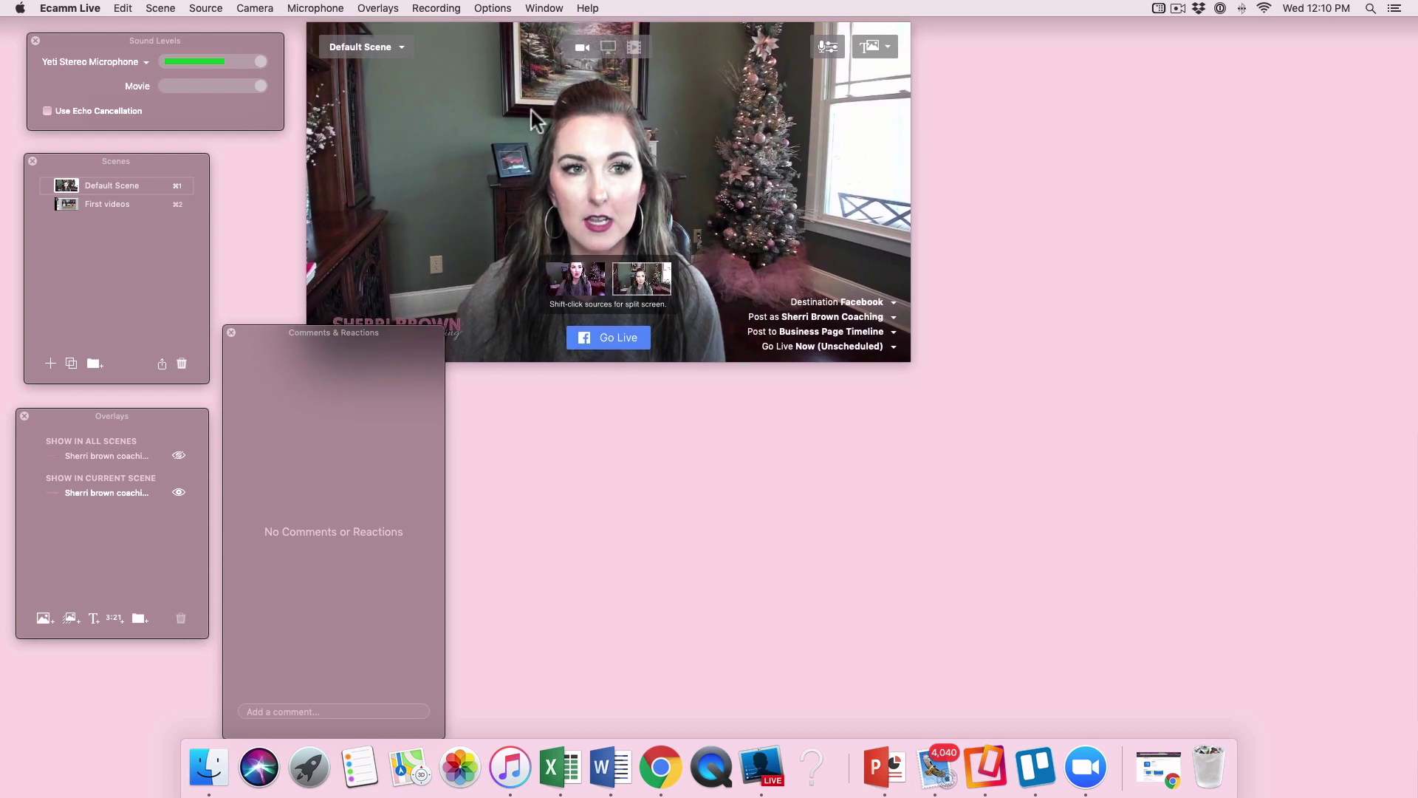
pyautogui.moveTo(344, 395); pyautogui.dragTo(405, 443)
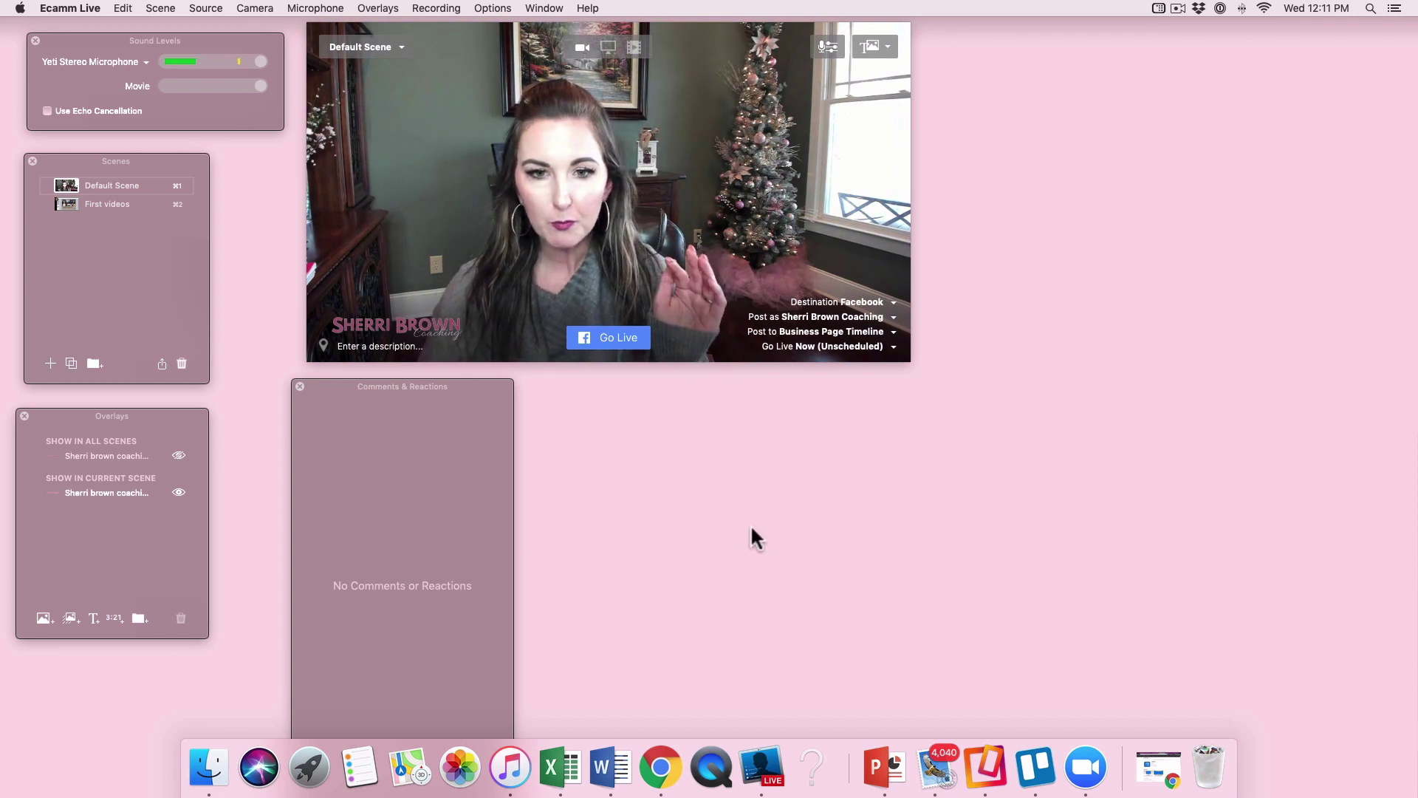
# - Try the FaceTime HD Camera (Built-in) as the camera source and switch back to the Logitech BRIO
pyautogui.moveTo(698, 343)
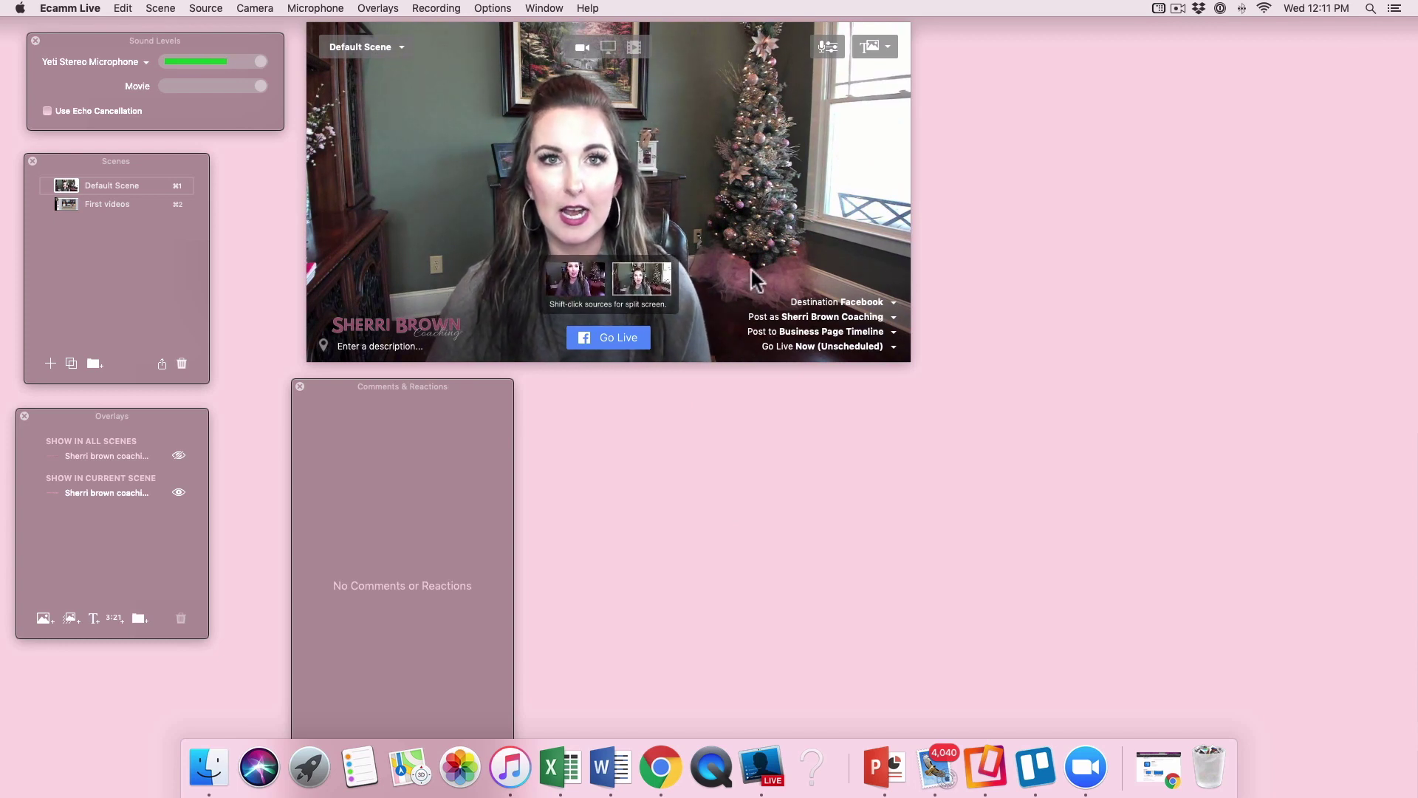
pyautogui.moveTo(730, 299)
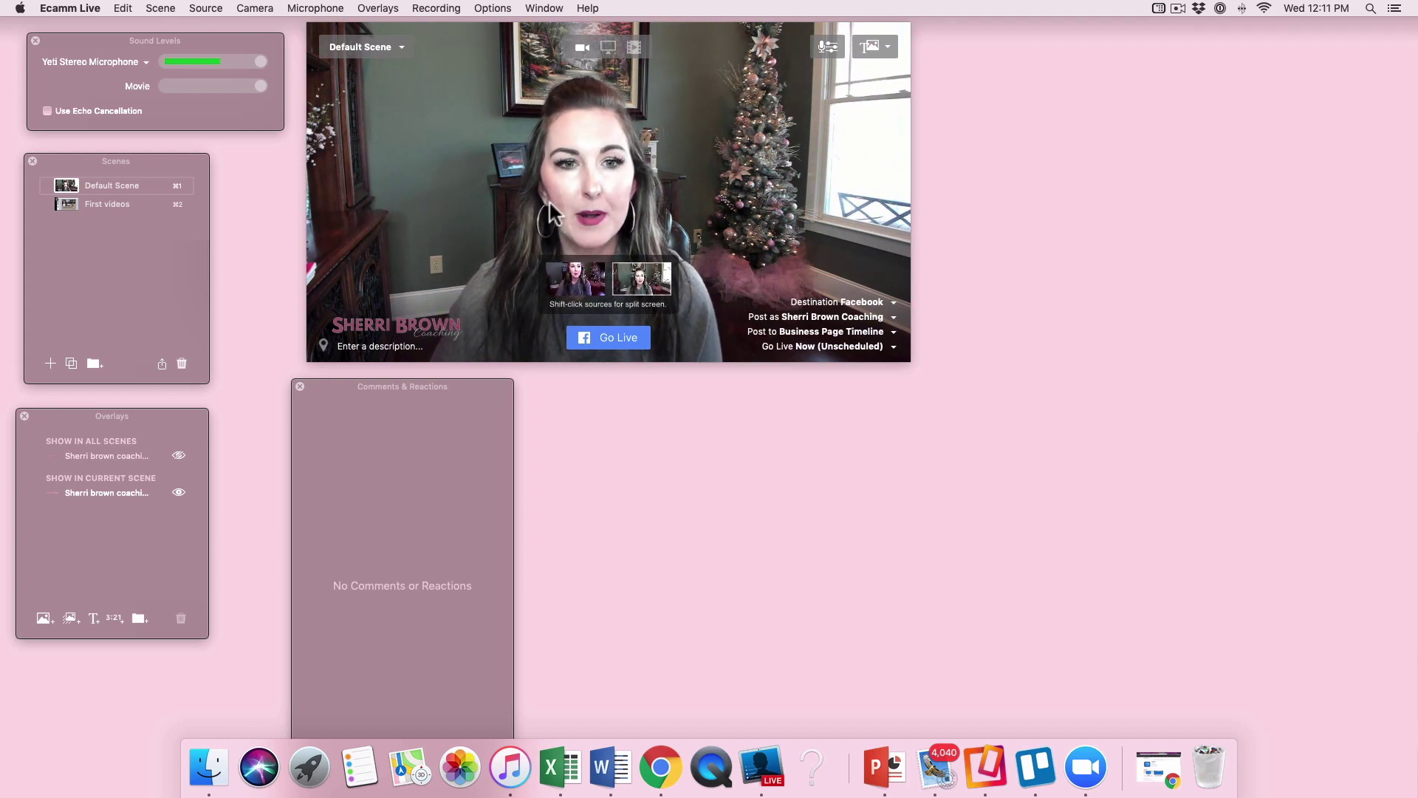
pyautogui.moveTo(417, 329)
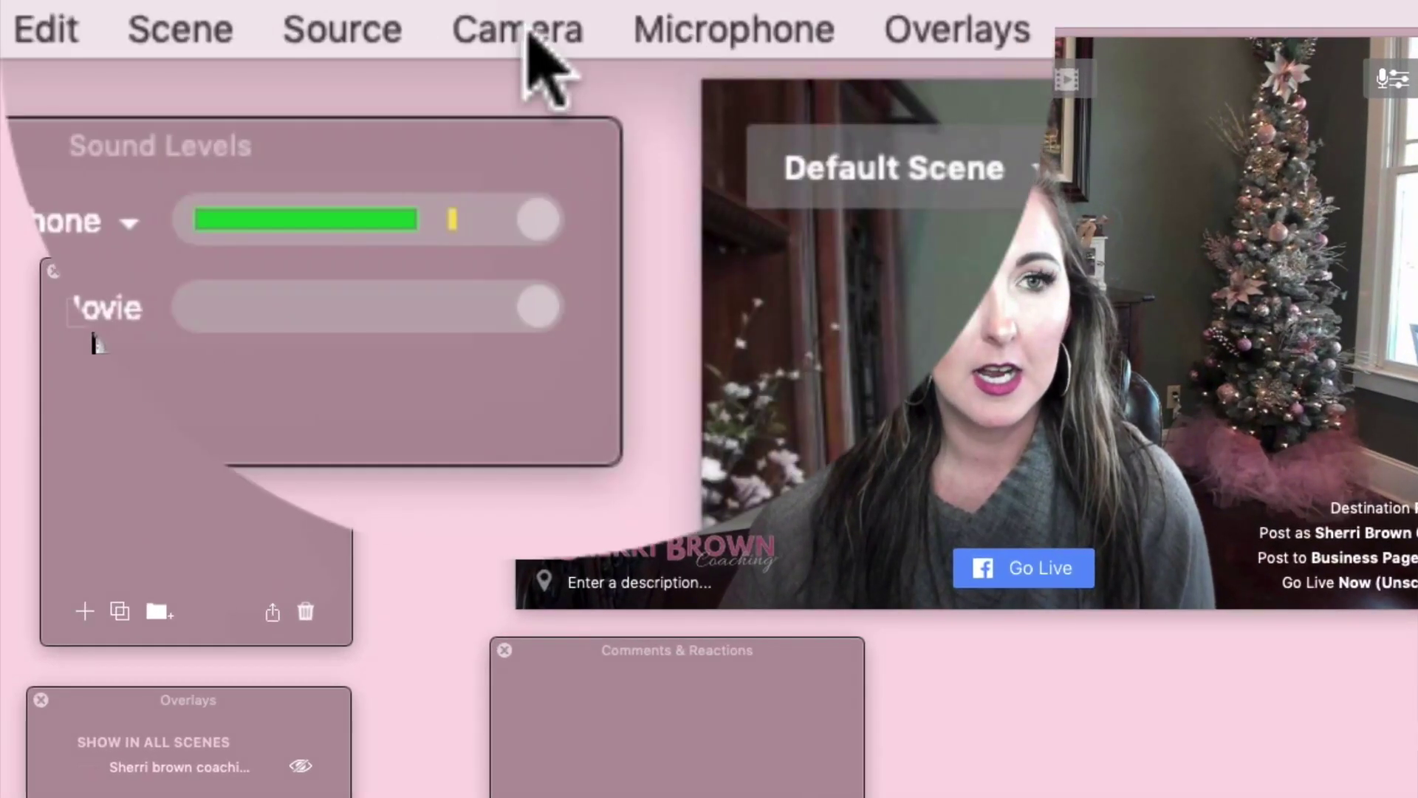
pyautogui.click(434, 15)
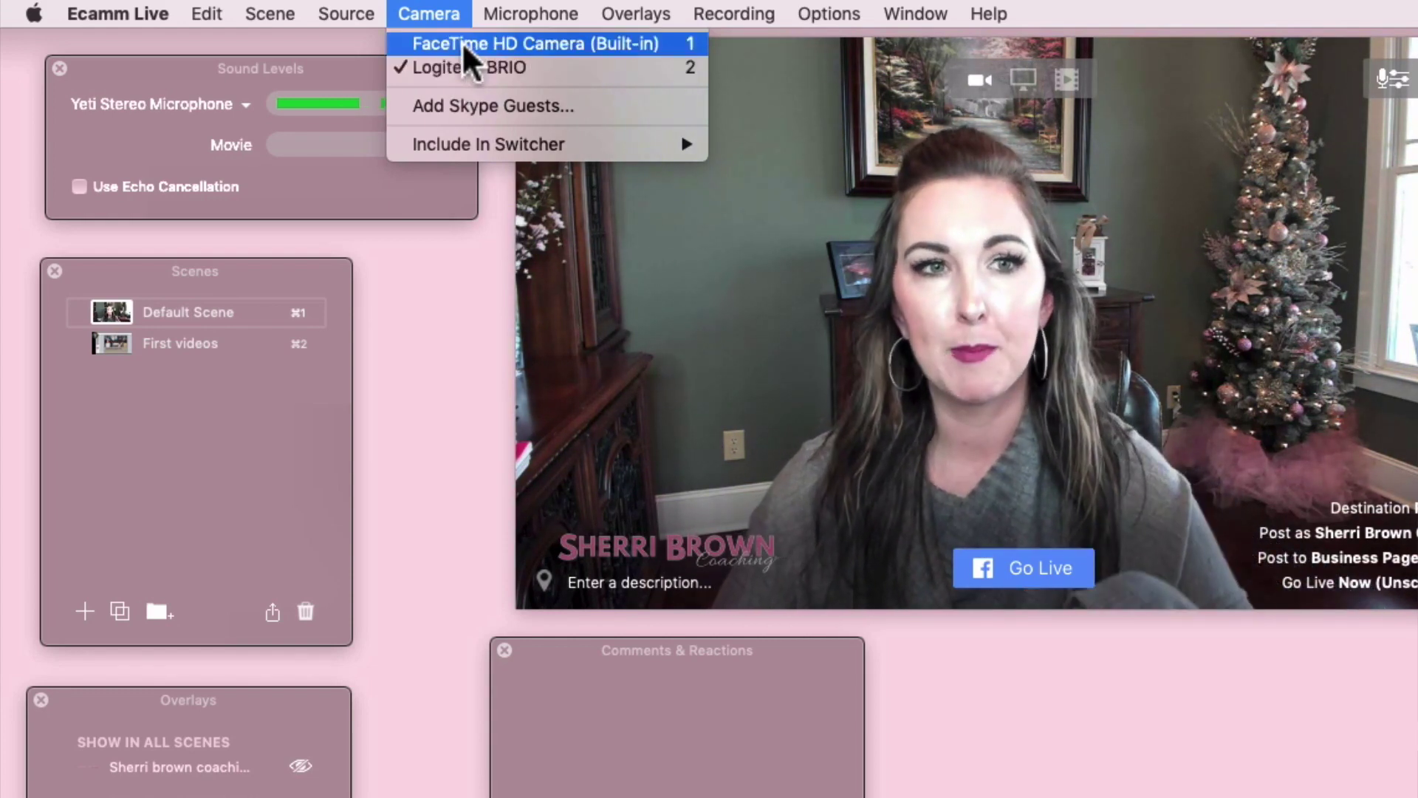
pyautogui.click(463, 44)
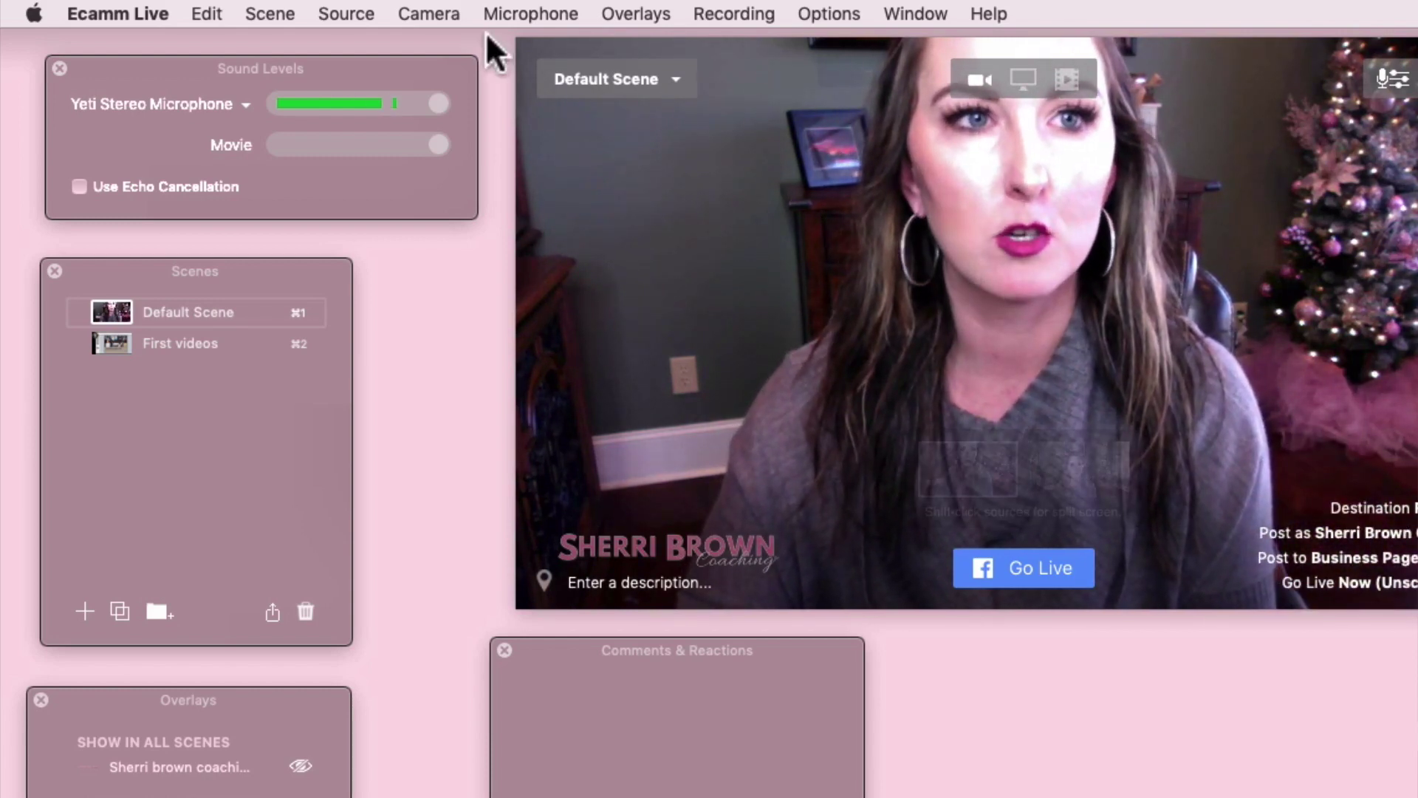
pyautogui.click(442, 13)
pyautogui.click(454, 66)
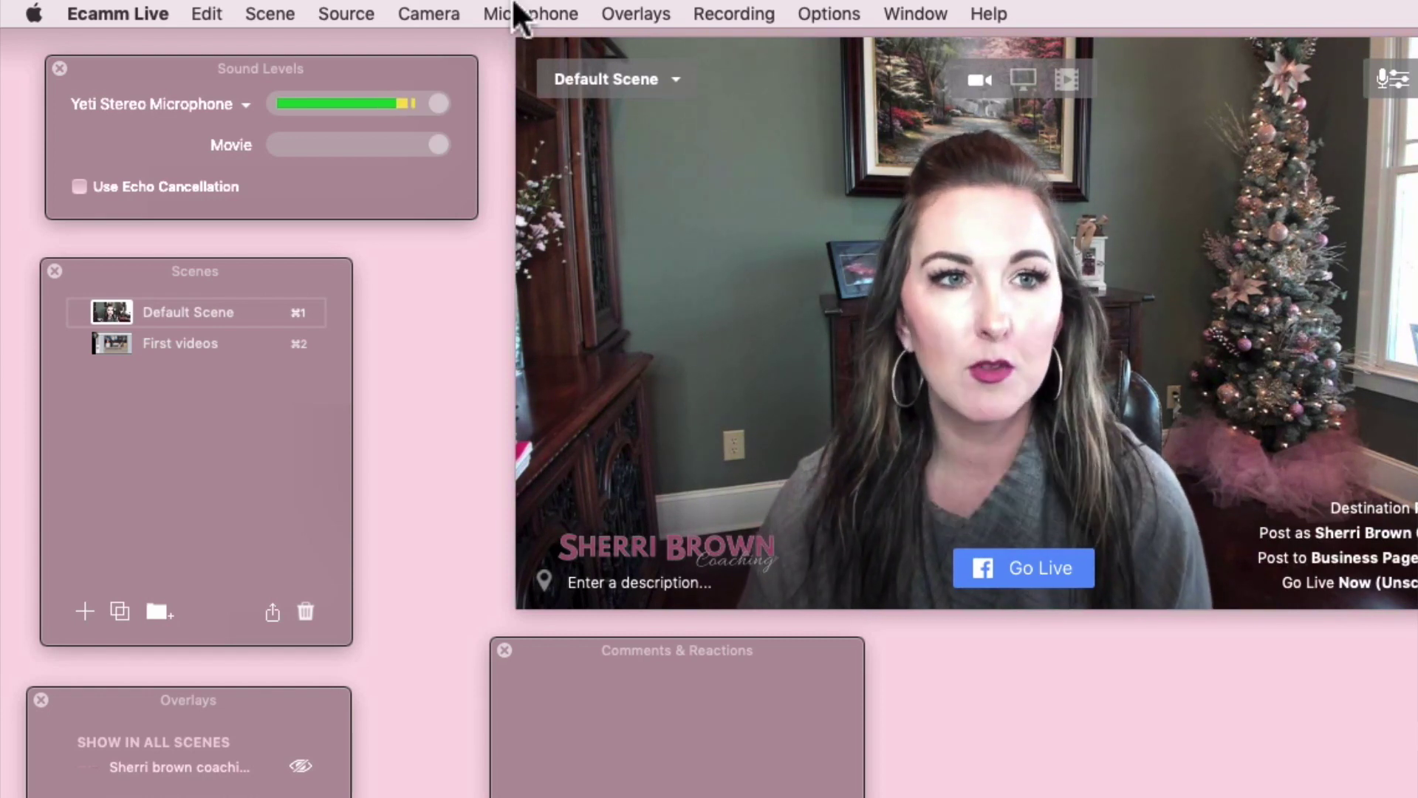
# - Review the available cameras, microphones and overlay options
pyautogui.click(418, 15)
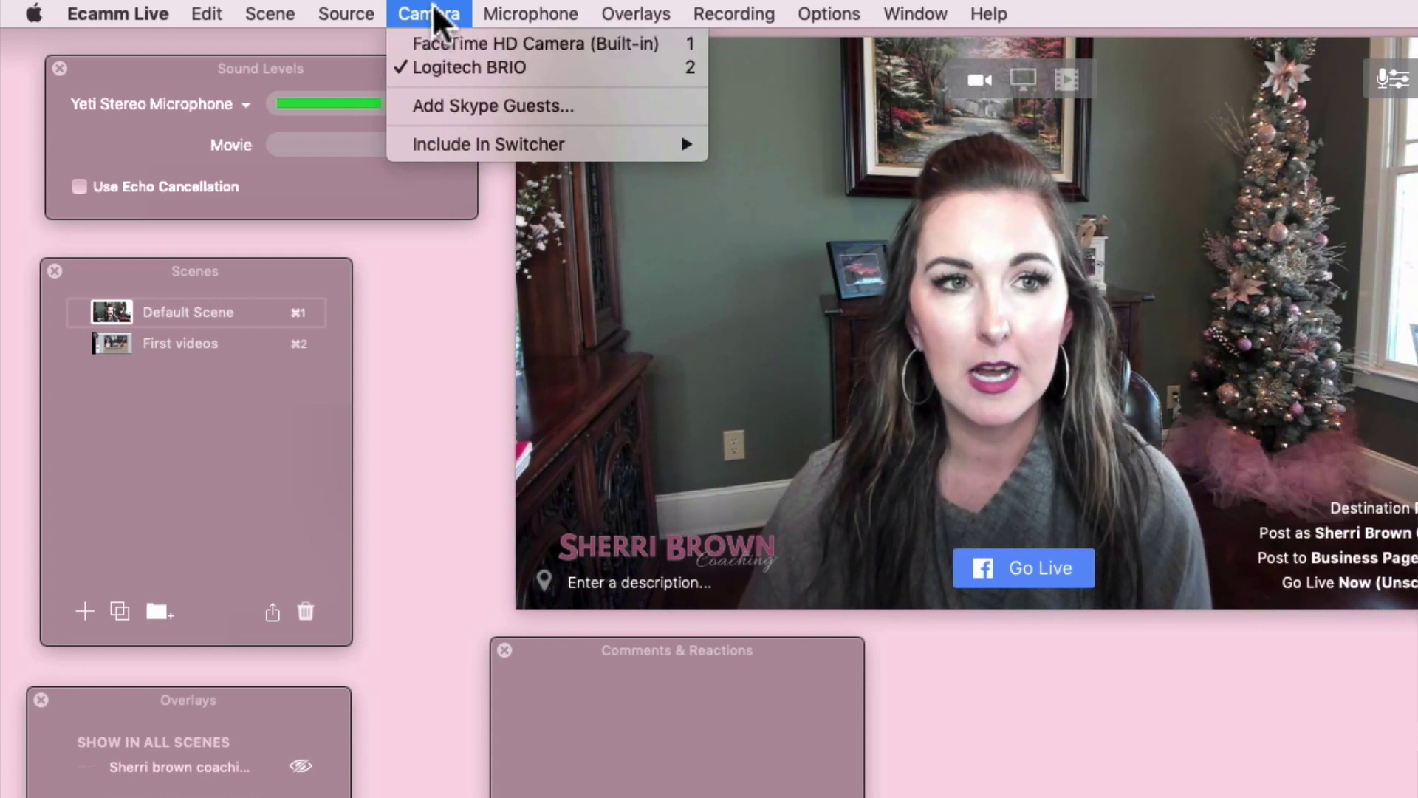
pyautogui.moveTo(519, 13)
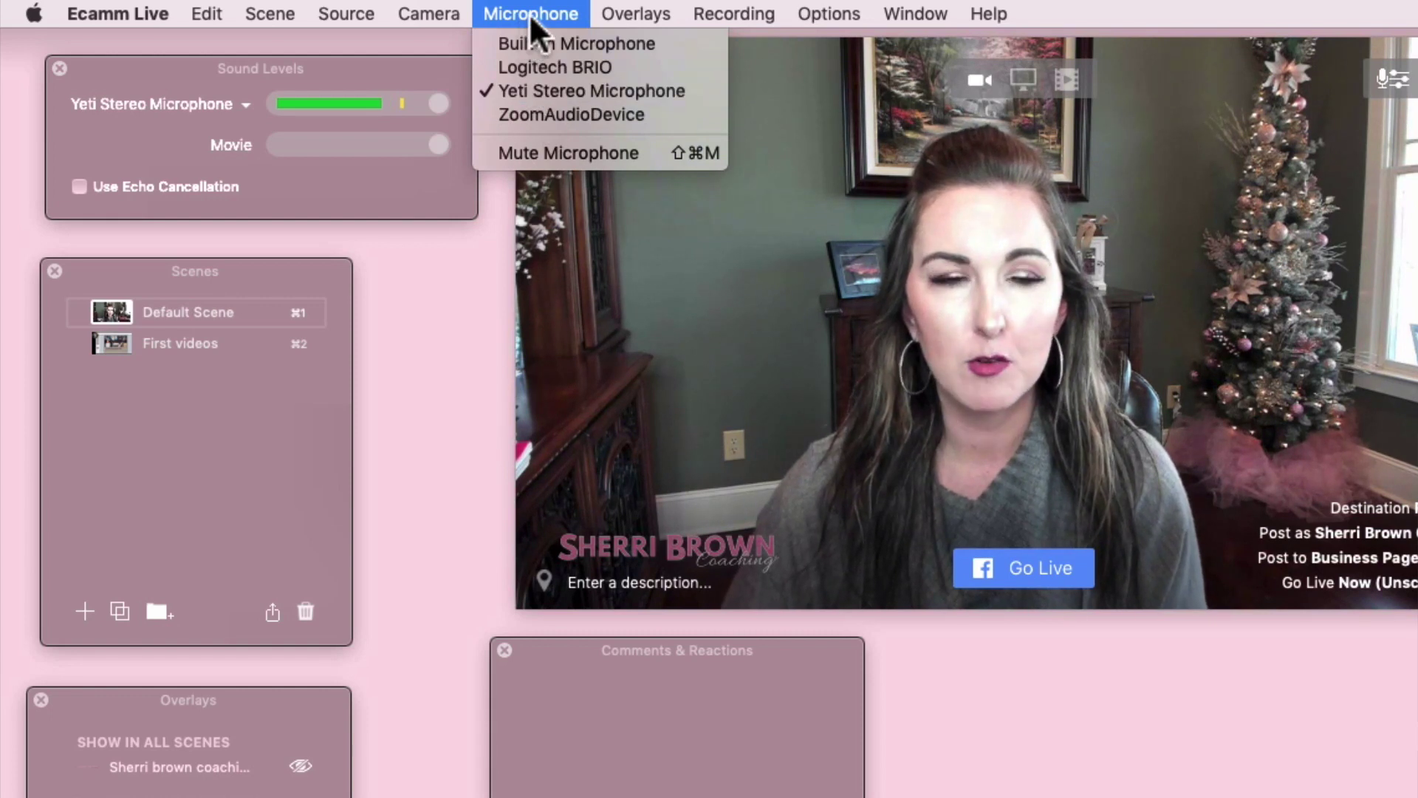
pyautogui.moveTo(661, 12)
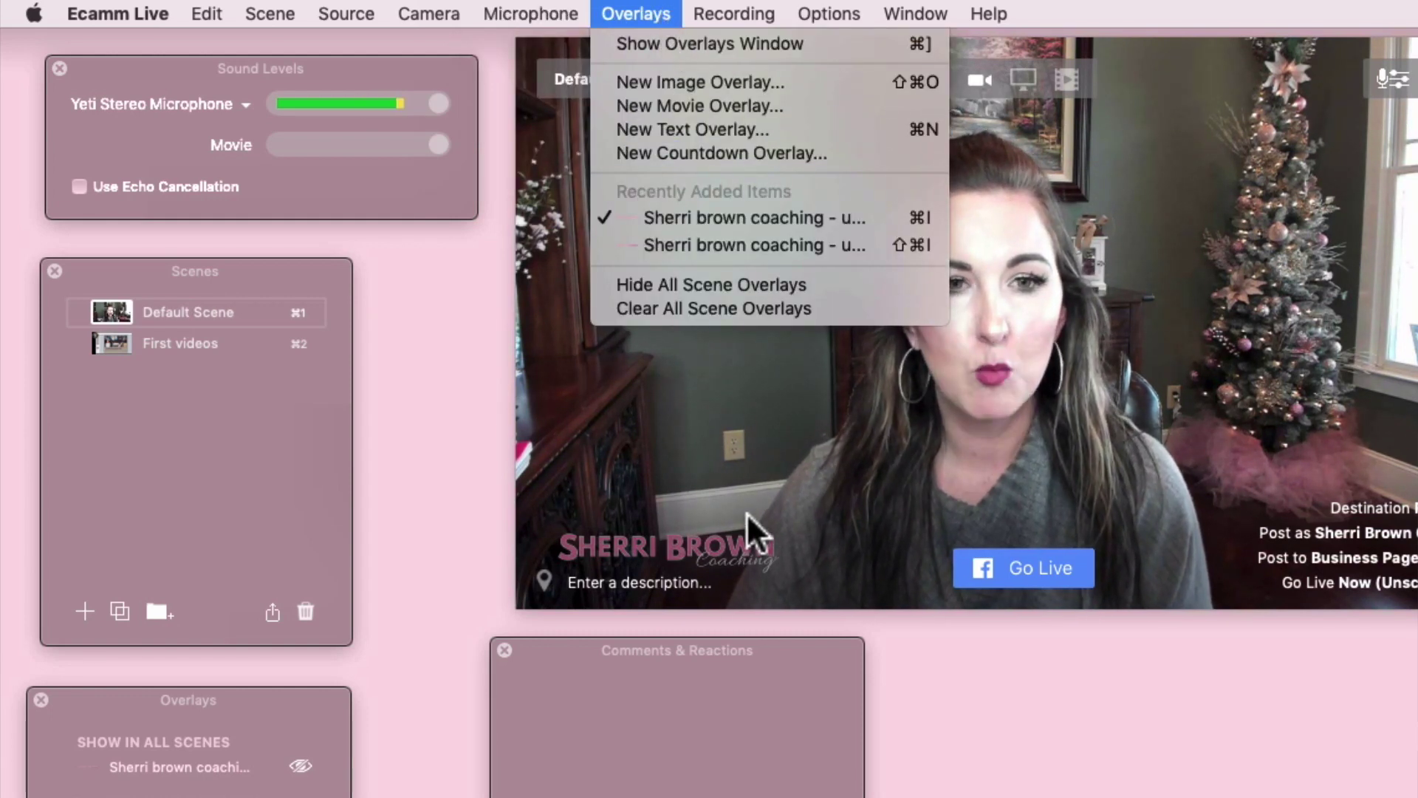
pyautogui.click(817, 443)
# - Nudge the logo overlay in the preview and move the Overlays window closer to the Comments & Reactions window
pyautogui.moveTo(721, 545)
pyautogui.mouseDown()
pyautogui.moveTo(747, 307)
pyautogui.moveTo(733, 174)
pyautogui.moveTo(759, 85)
pyautogui.moveTo(704, 542)
pyautogui.mouseUp()
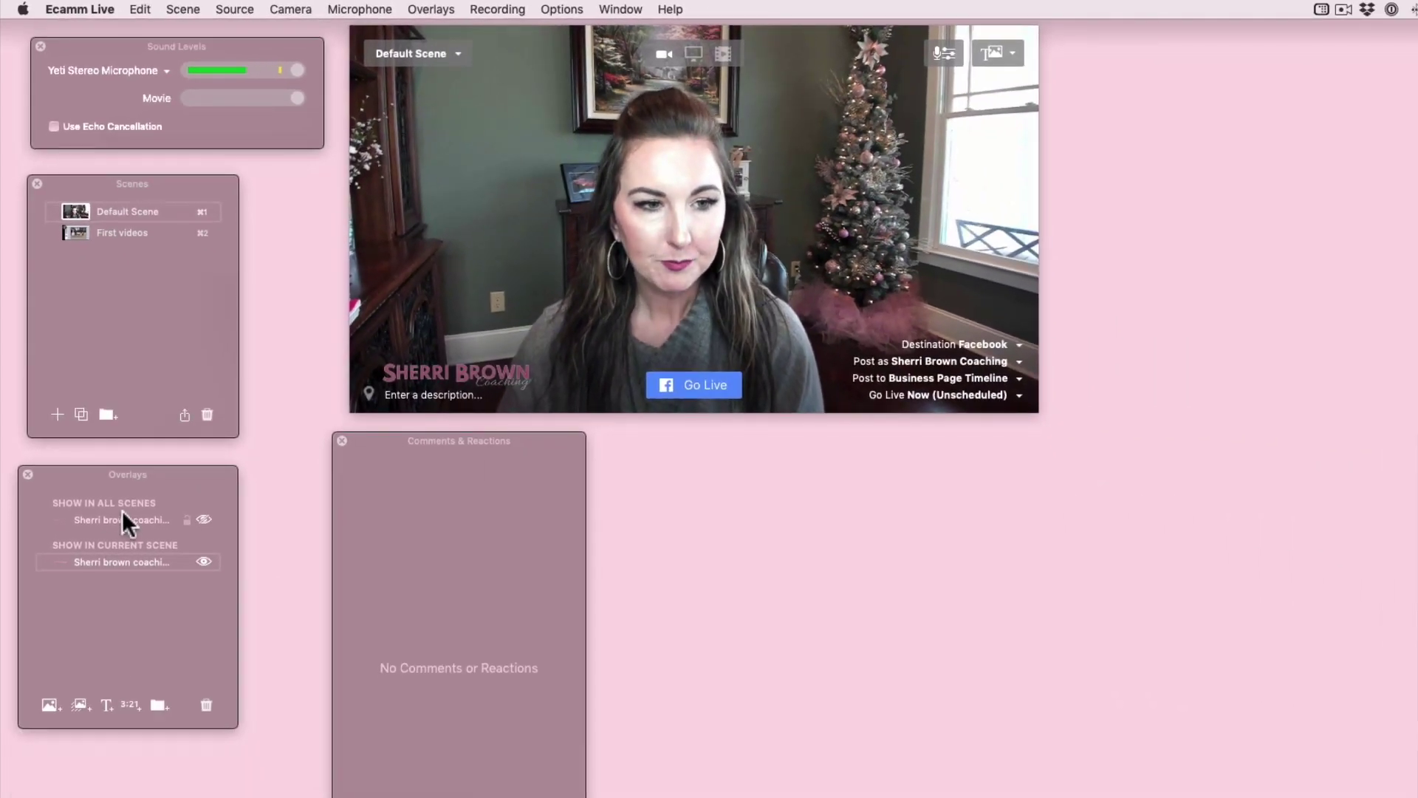
pyautogui.moveTo(173, 480); pyautogui.dragTo(206, 465)
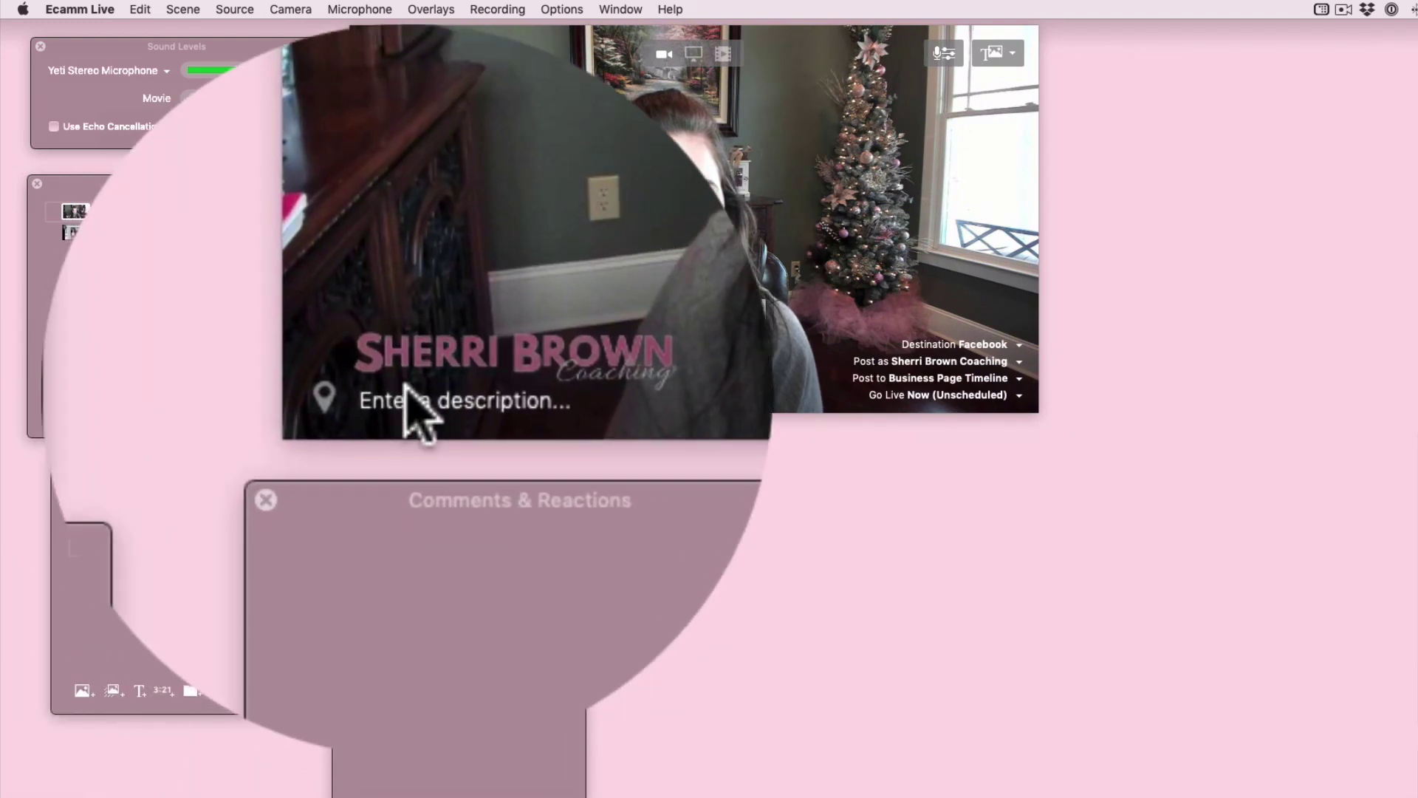
# - Move the logo overlay up beside the presenter's shoulder and hide it from the current scene
pyautogui.moveTo(437, 368); pyautogui.dragTo(480, 235)
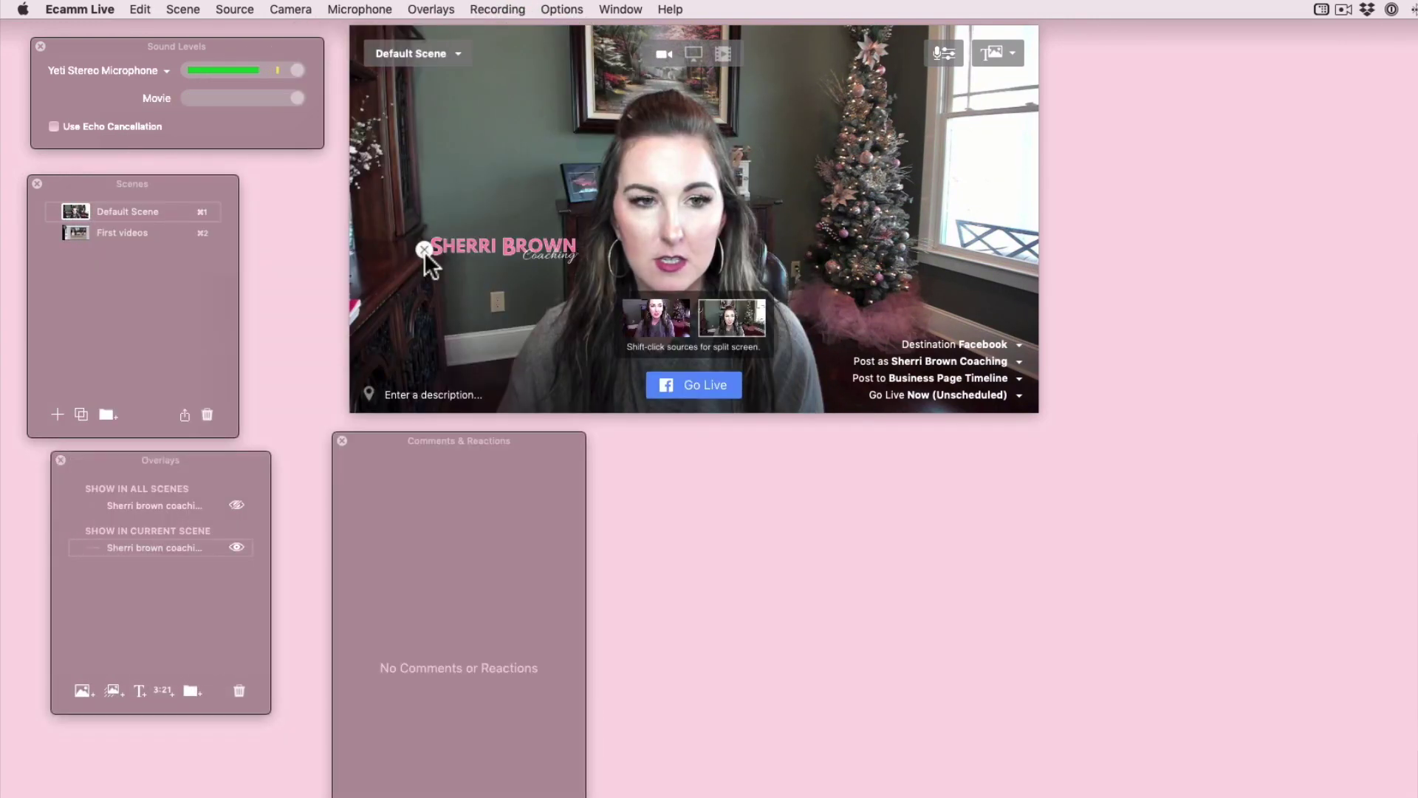
pyautogui.click(424, 251)
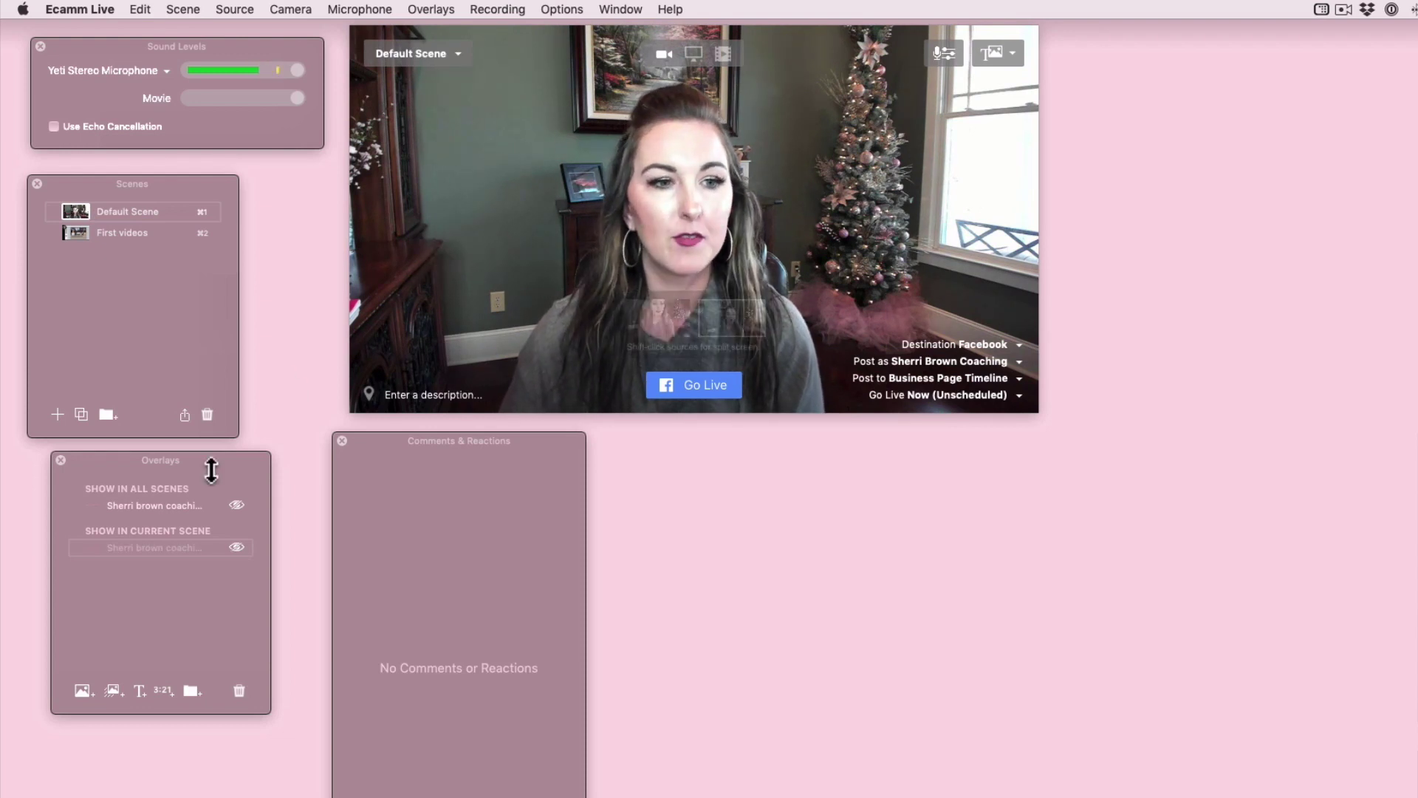
# - Add the coaching logo ending in "updated 2.png" from the Desktop's Logo's folder as a new image overlay
pyautogui.click(81, 689)
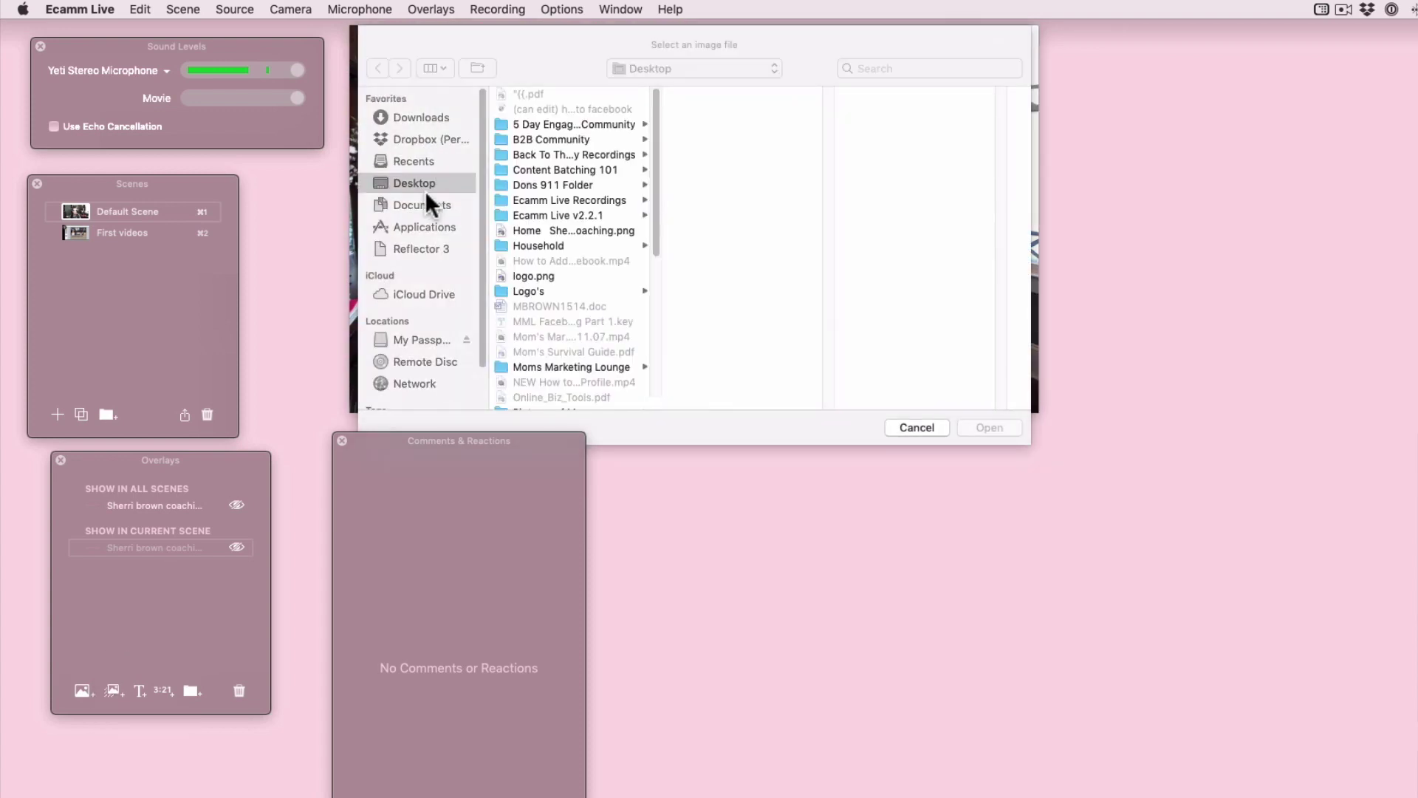
pyautogui.click(550, 291)
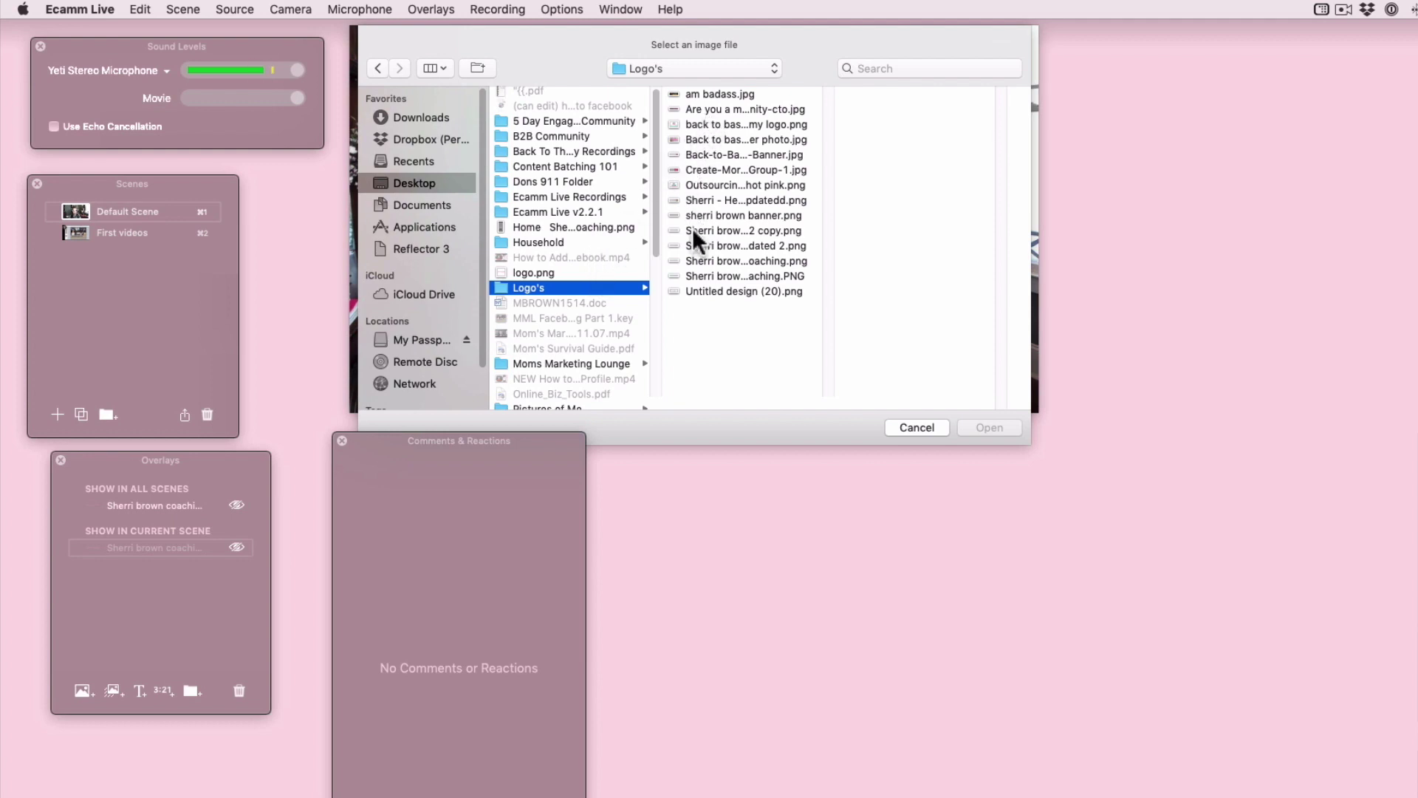
pyautogui.click(695, 260)
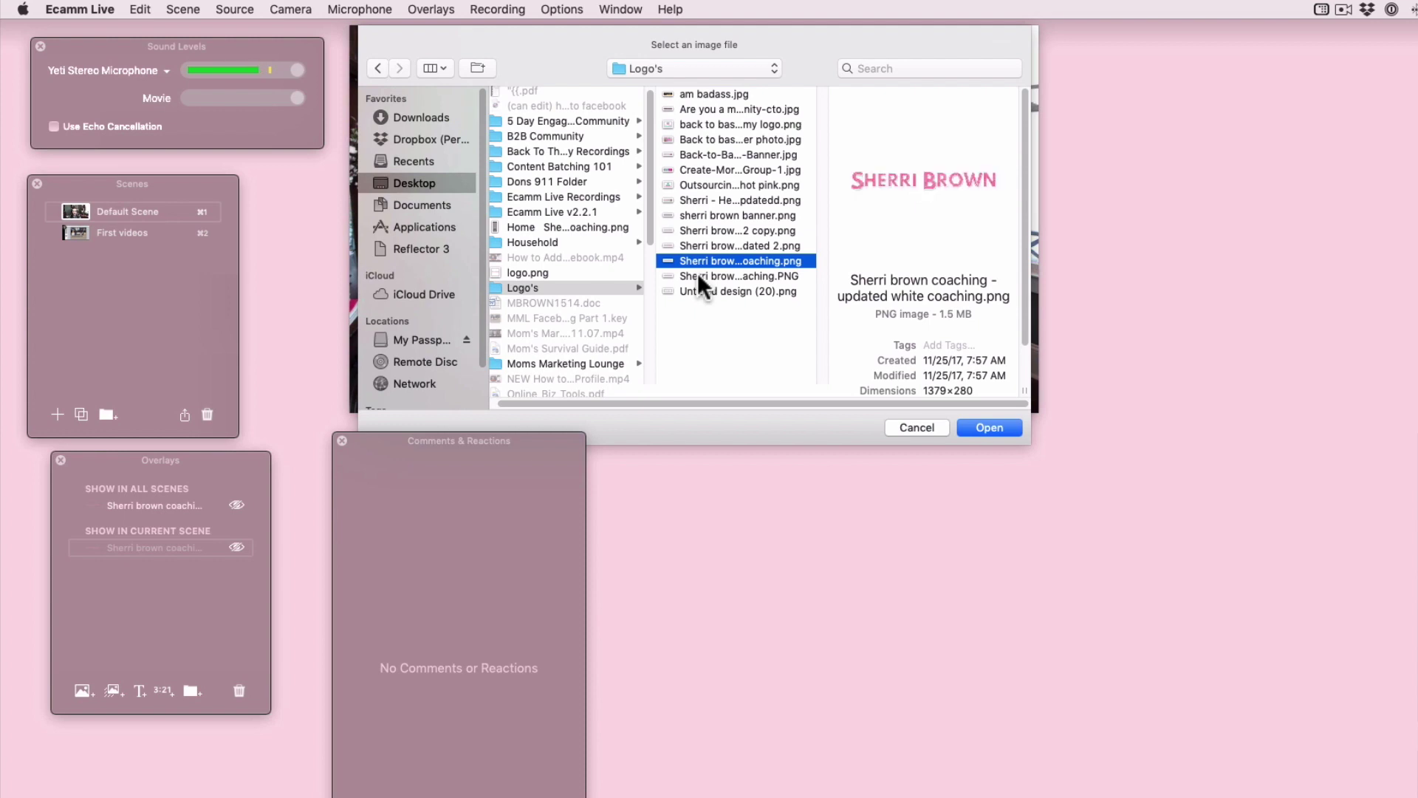
pyautogui.click(699, 278)
pyautogui.click(698, 261)
pyautogui.click(702, 243)
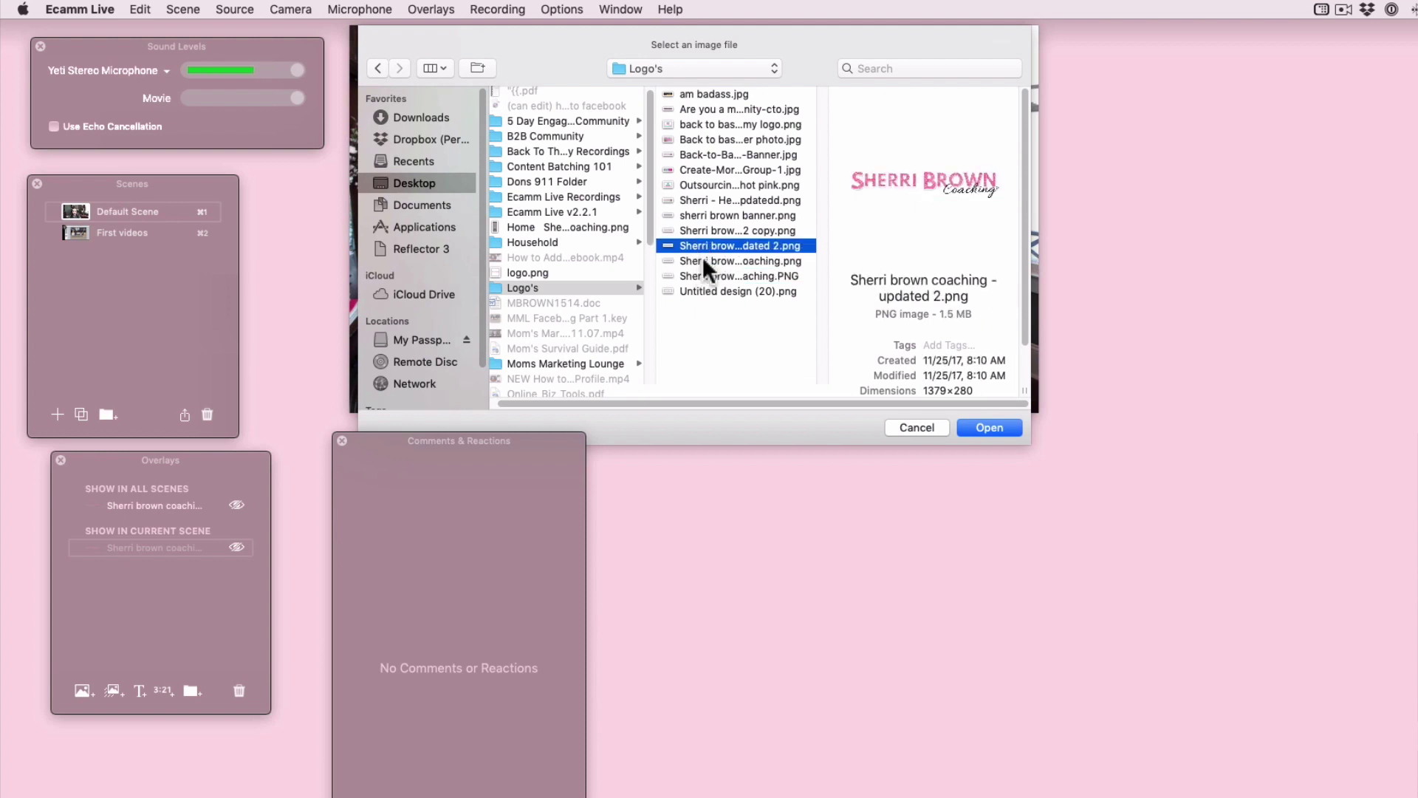
pyautogui.click(988, 427)
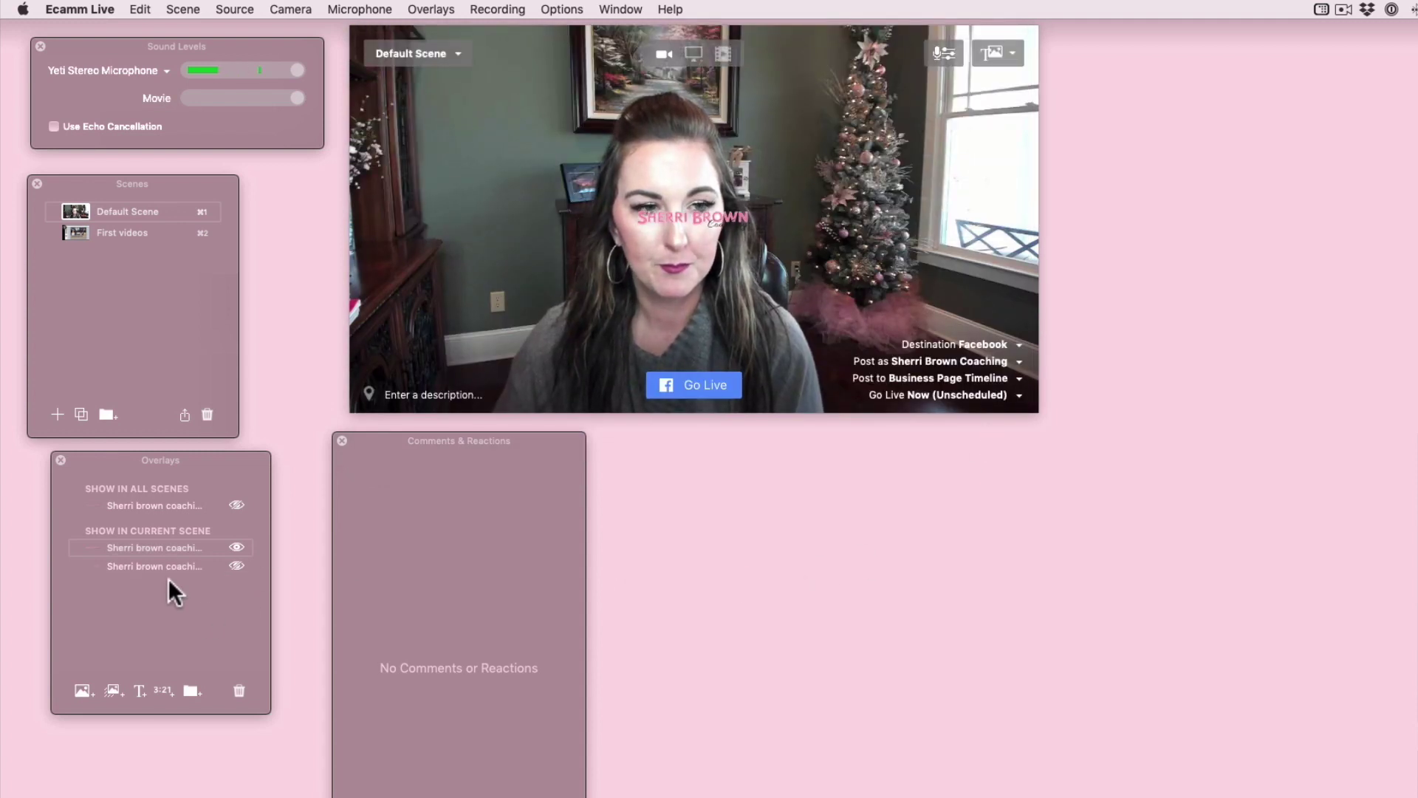
# - Move the new logo overlay off the presenter's face to the wall area beside the painting
pyautogui.doubleClick(164, 501)
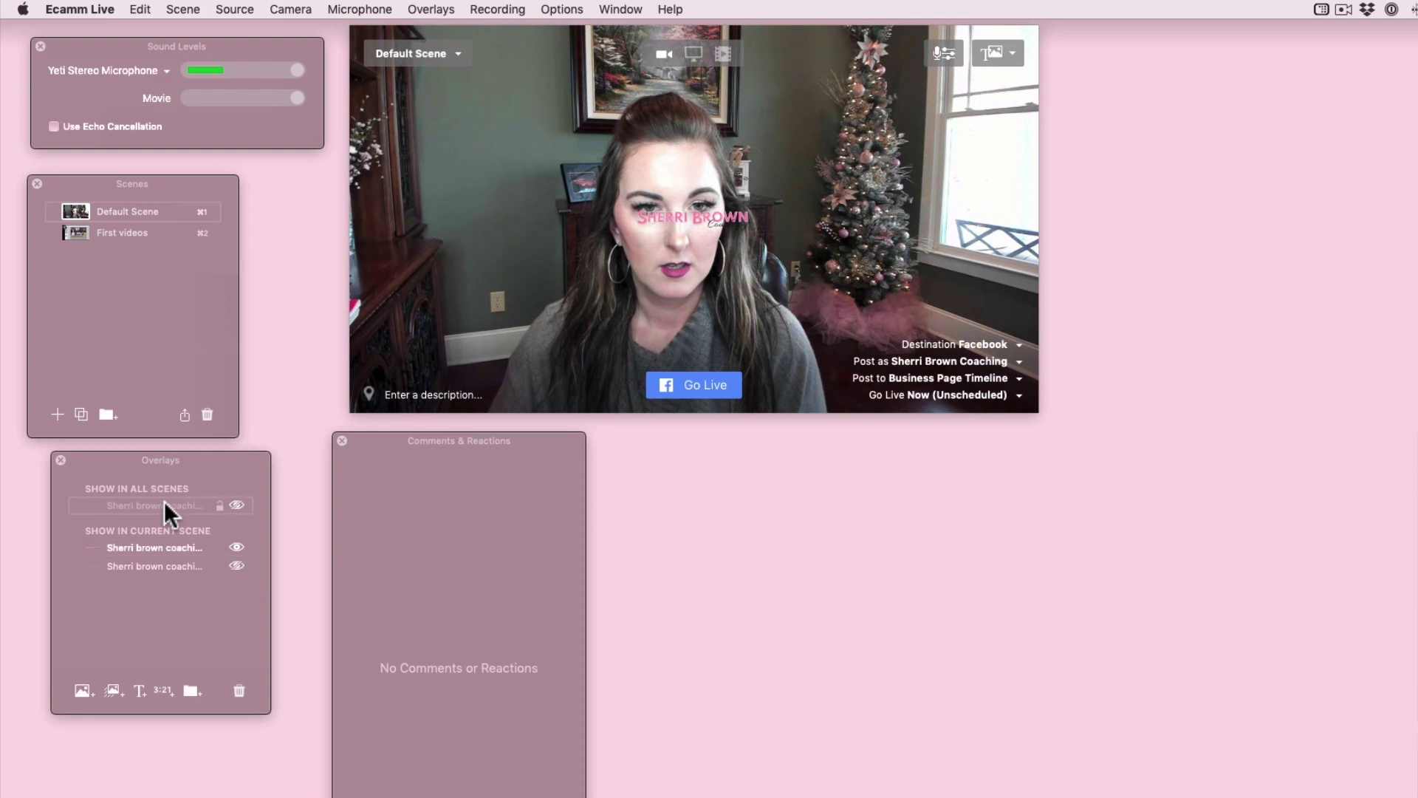
pyautogui.moveTo(742, 221); pyautogui.dragTo(639, 122)
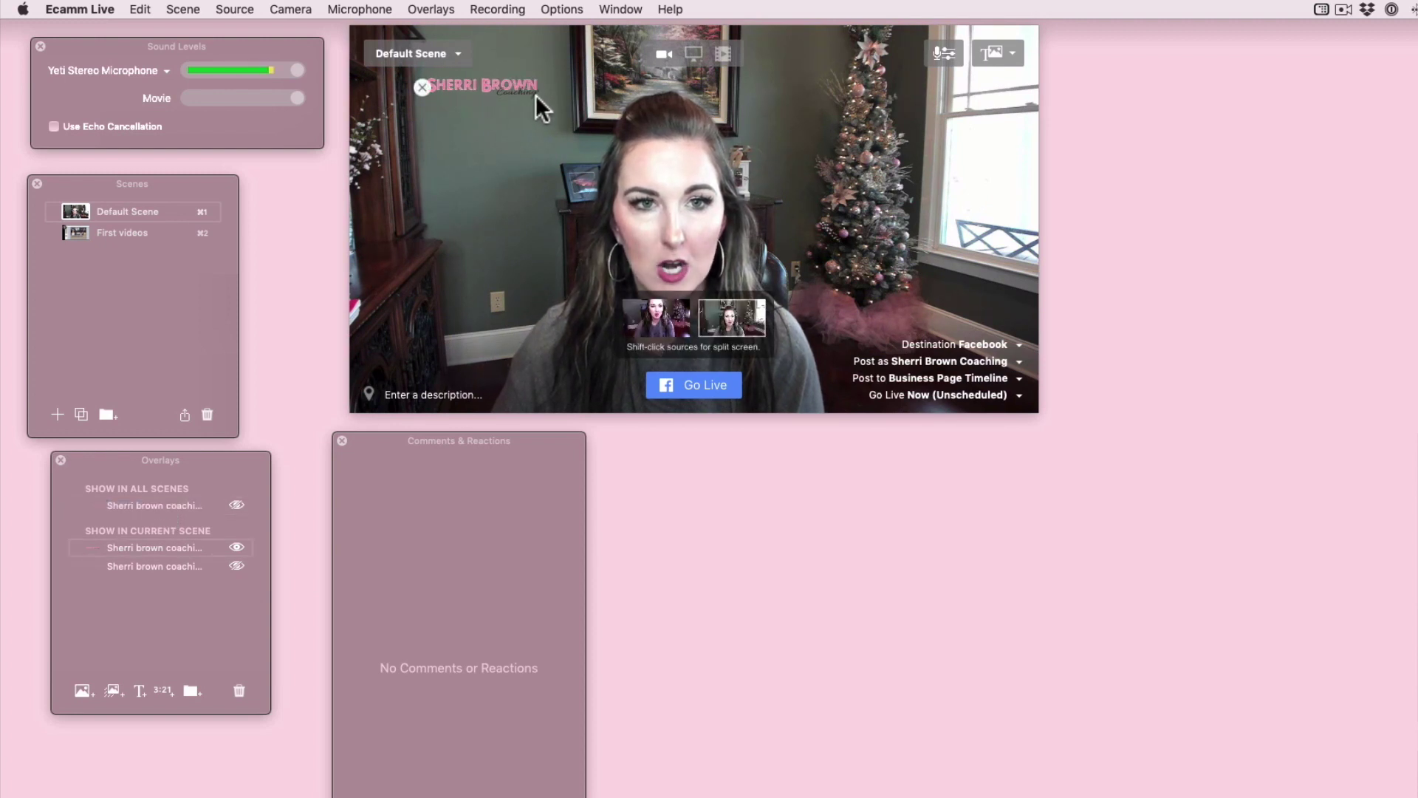
pyautogui.moveTo(531, 90)
pyautogui.mouseDown()
pyautogui.moveTo(533, 77)
pyautogui.moveTo(507, 358)
pyautogui.moveTo(633, 142)
pyautogui.moveTo(776, 70)
pyautogui.moveTo(545, 83)
pyautogui.moveTo(527, 66)
pyautogui.moveTo(530, 95)
pyautogui.mouseUp()
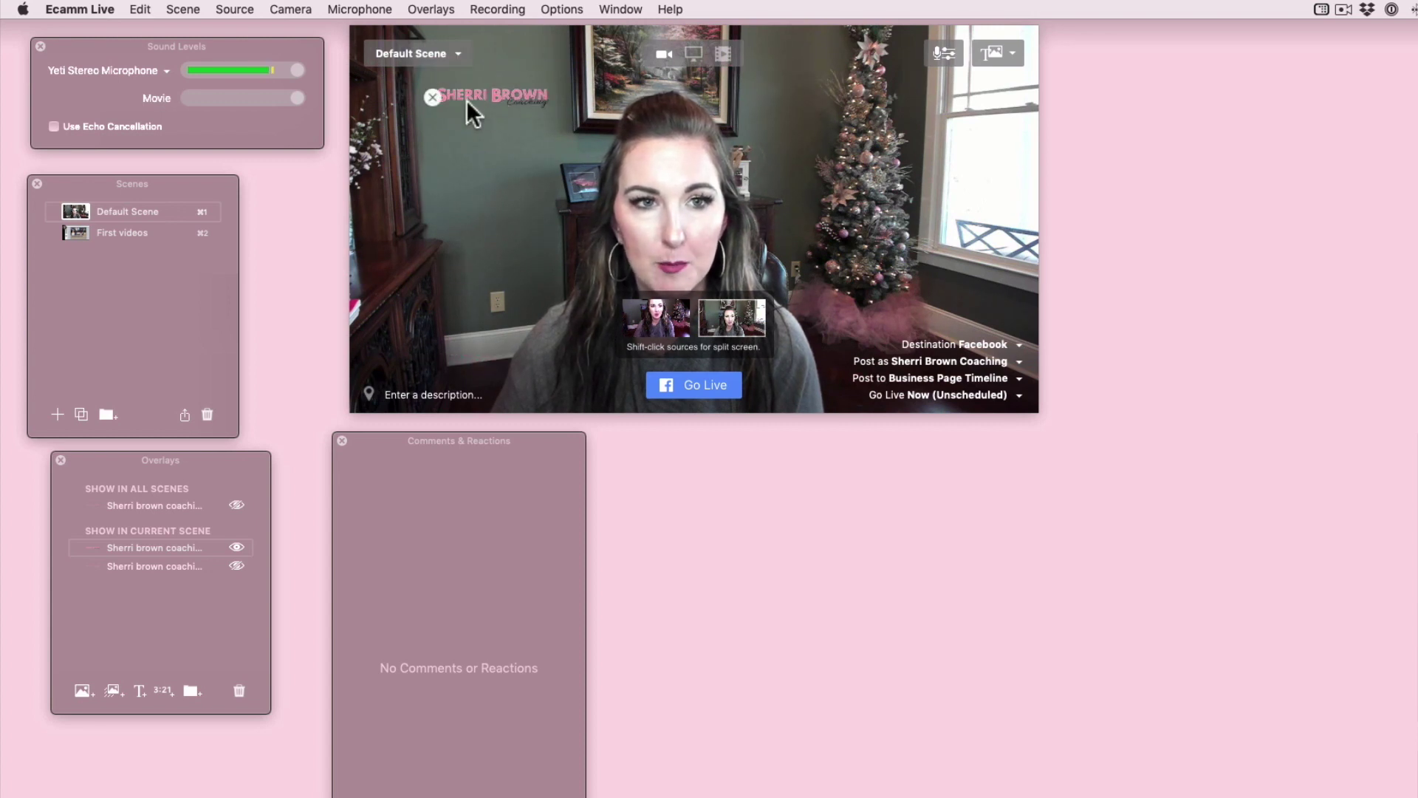
# - Hide the newly added logo overlay from the scene, leaving the earlier logo overlay's name as it is
pyautogui.click(430, 95)
pyautogui.doubleClick(157, 565)
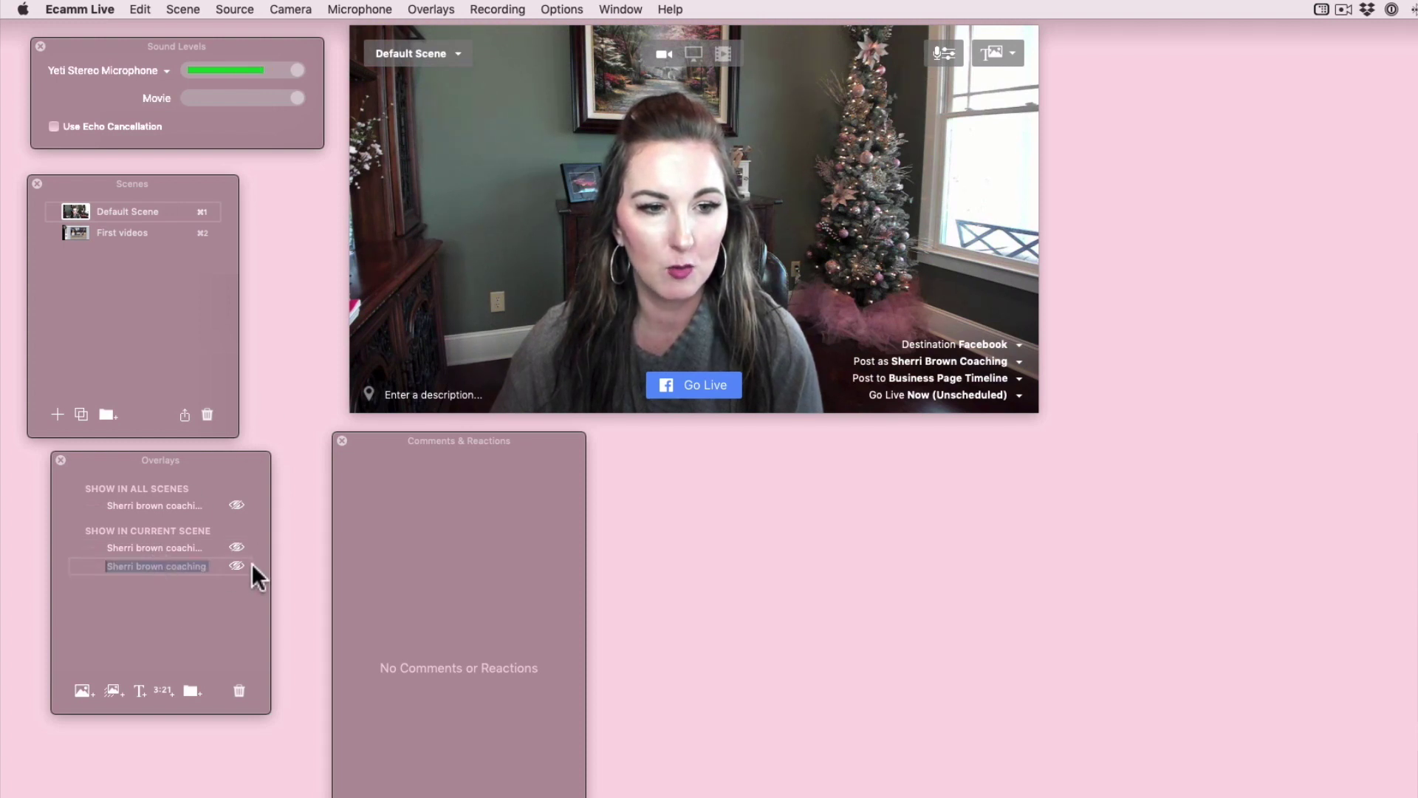
pyautogui.press('Return')
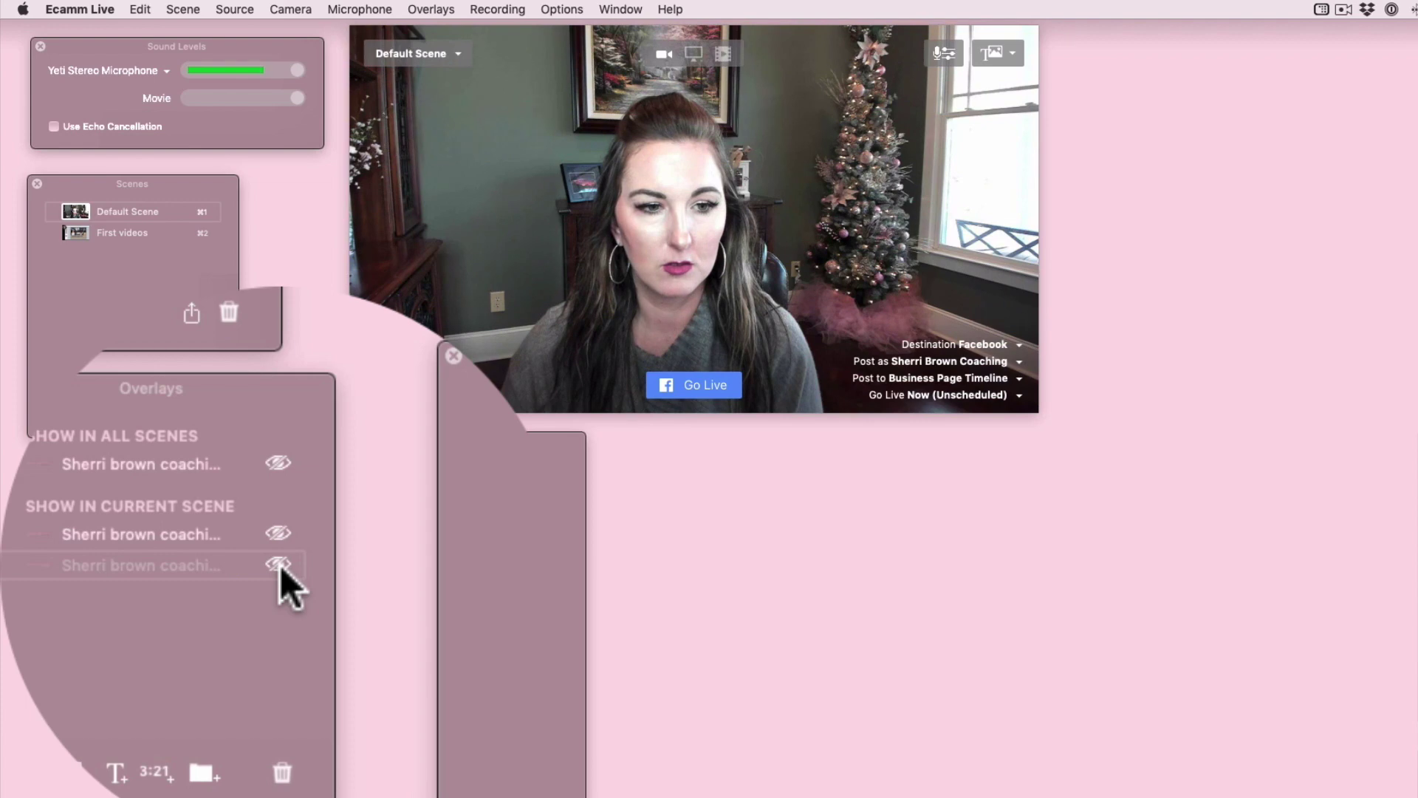
# - Show the earlier logo overlay in the current scene and move it toward the top of the picture
pyautogui.click(279, 564)
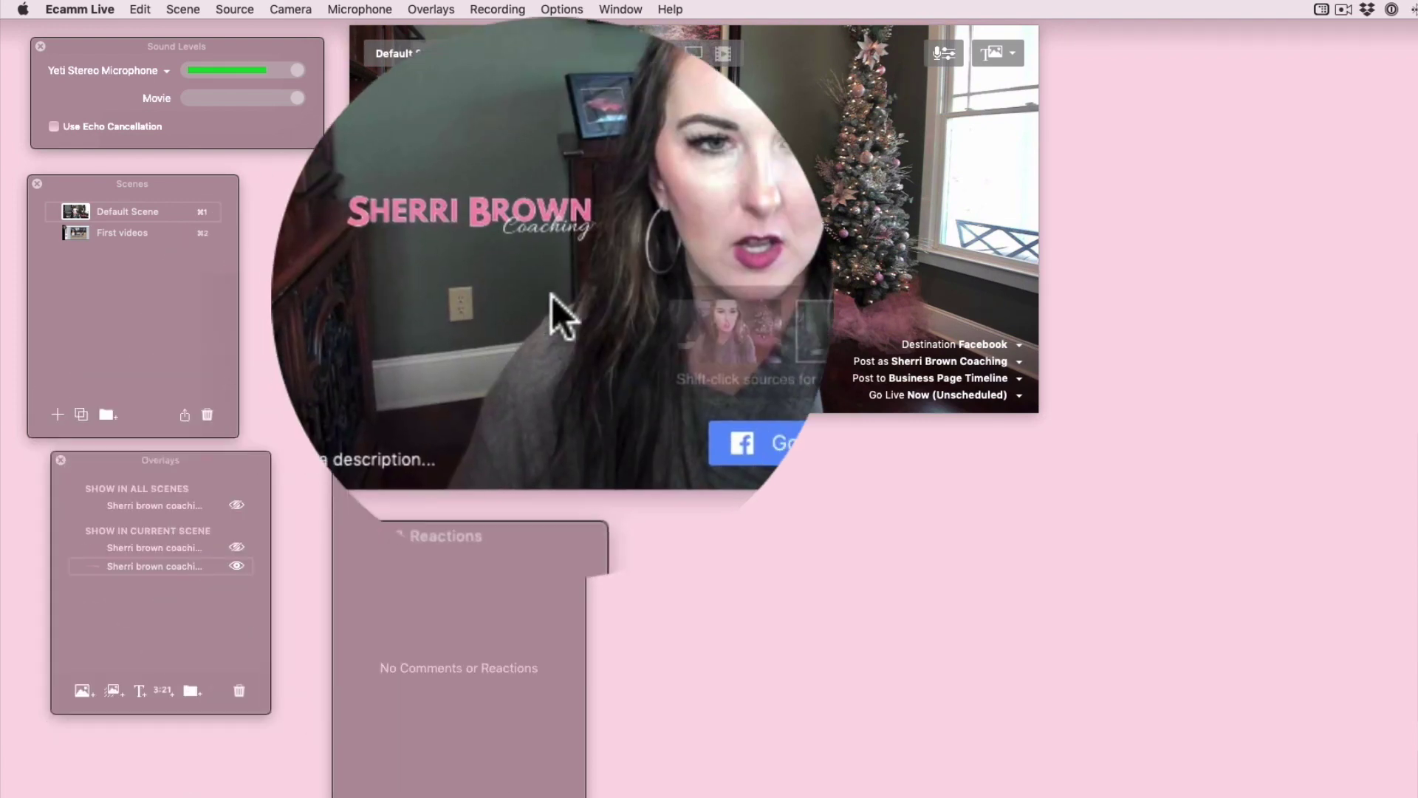
pyautogui.moveTo(530, 228); pyautogui.dragTo(507, 57)
# - Review the overlay, recording and stream size options, and set the stream aspect to Classic (4:3)
pyautogui.click(432, 10)
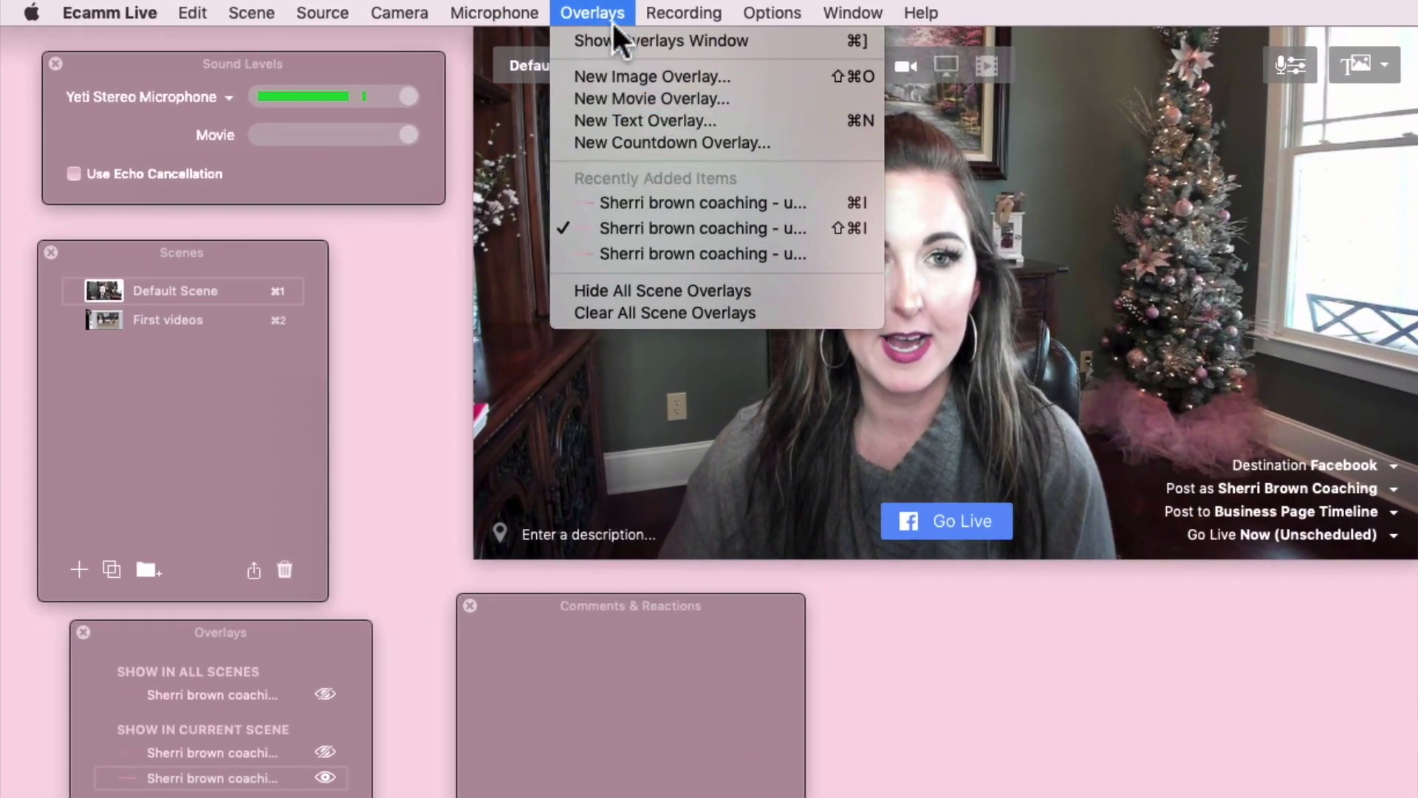
pyautogui.moveTo(515, 10)
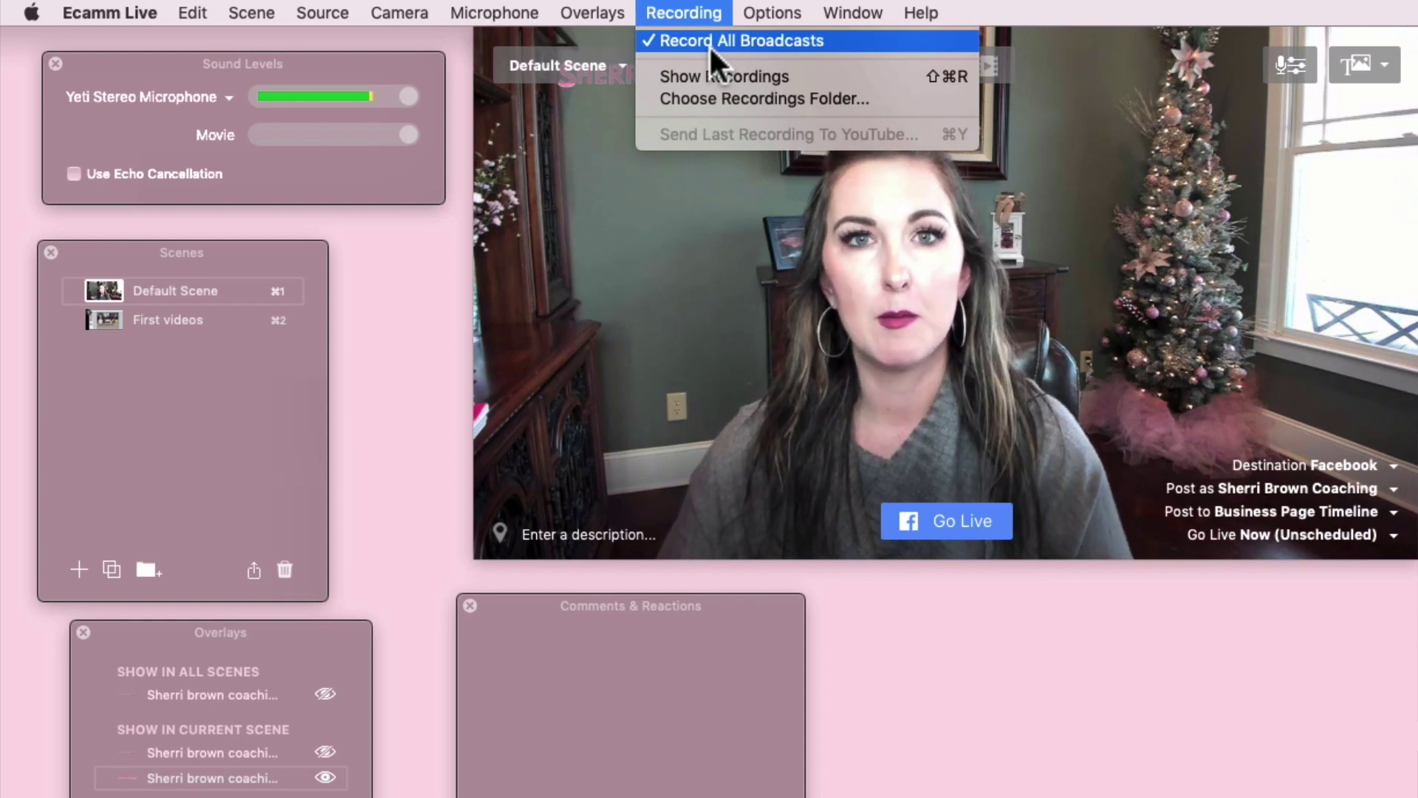
pyautogui.moveTo(752, 22)
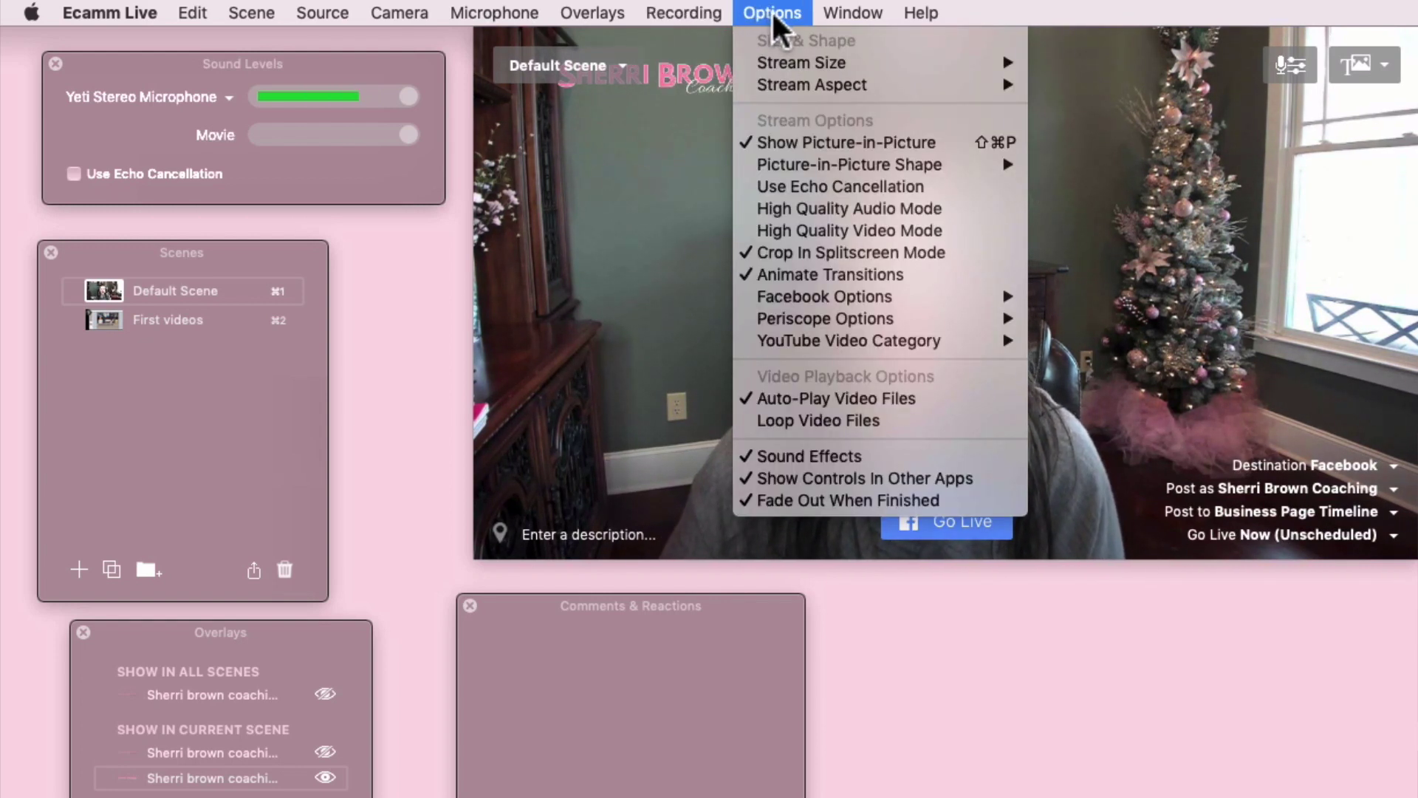
pyautogui.moveTo(807, 68)
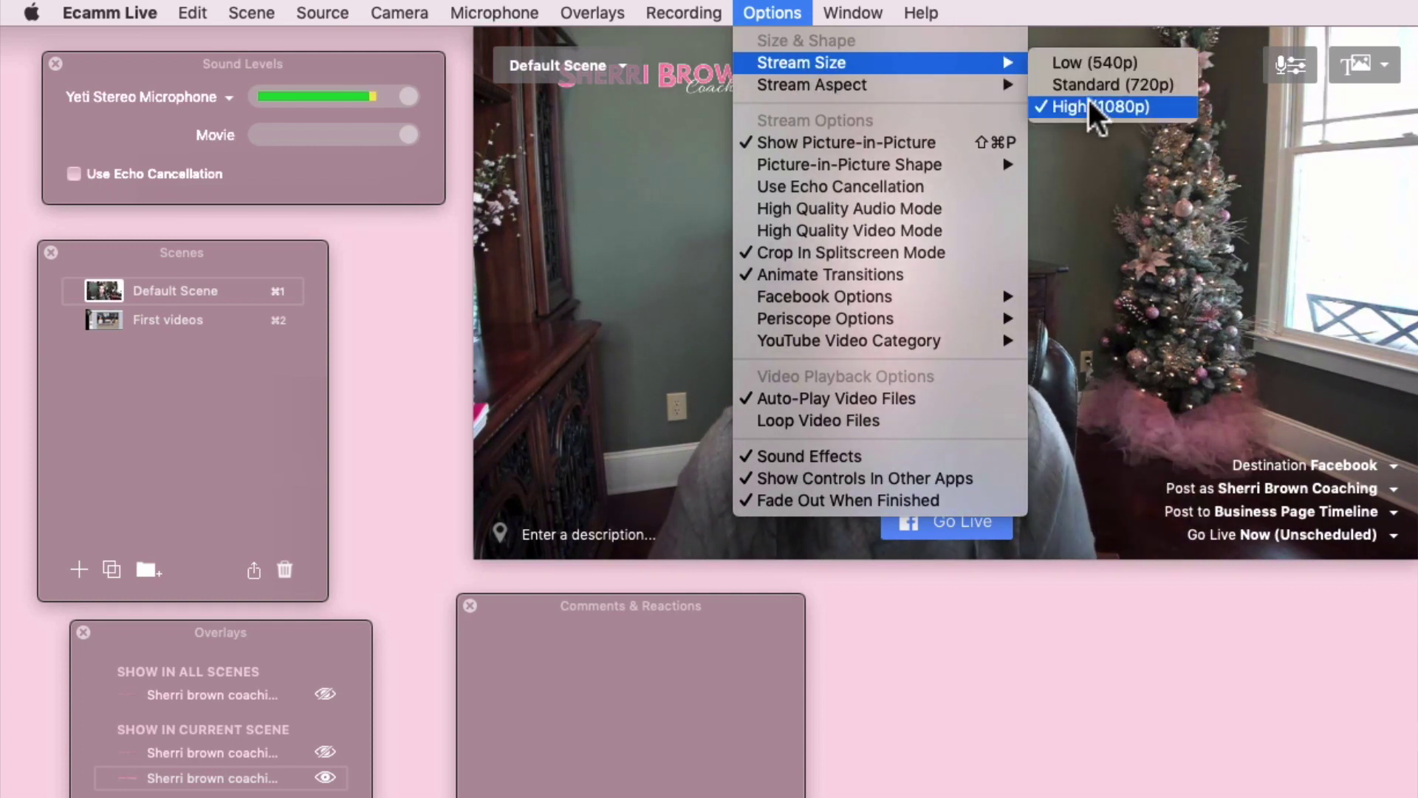
pyautogui.moveTo(970, 87)
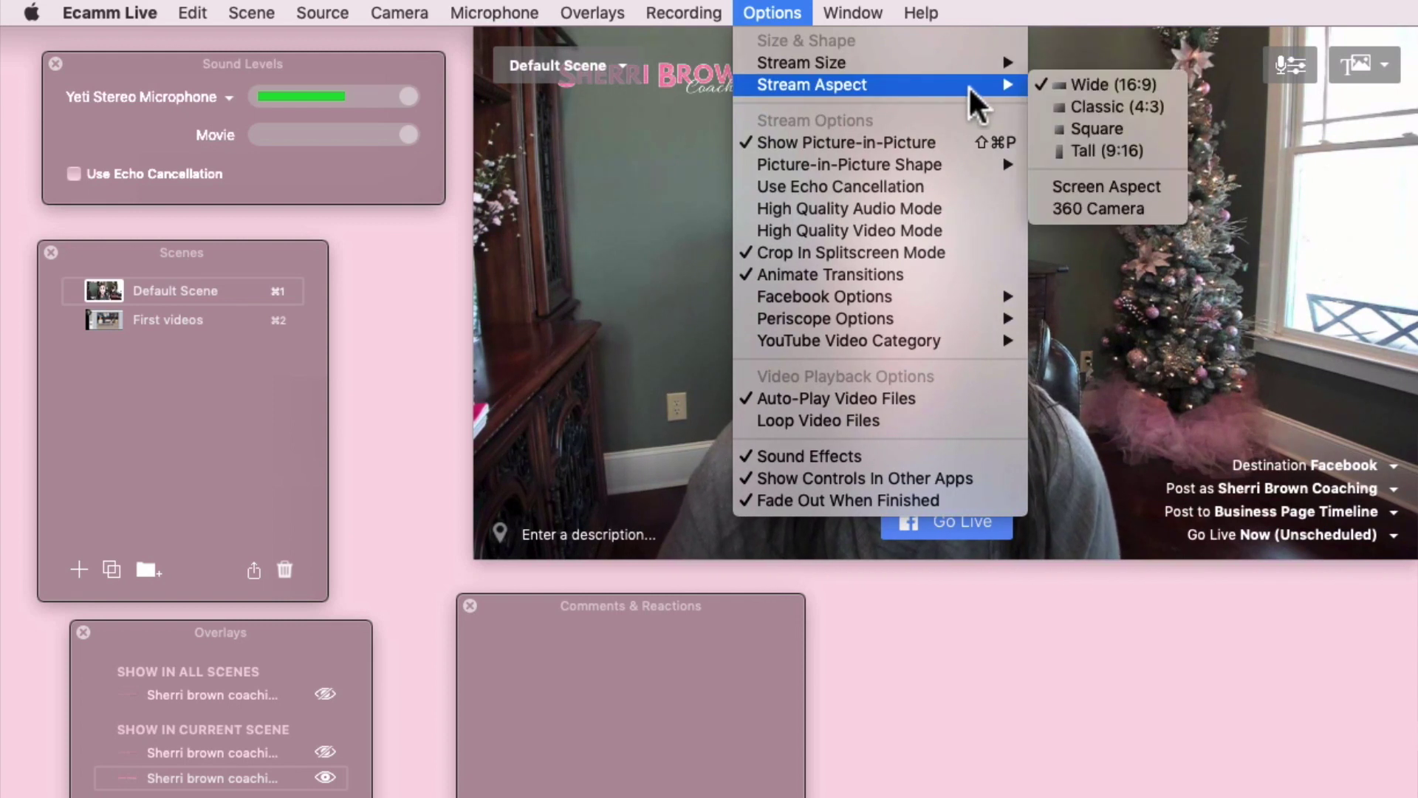
pyautogui.click(1096, 107)
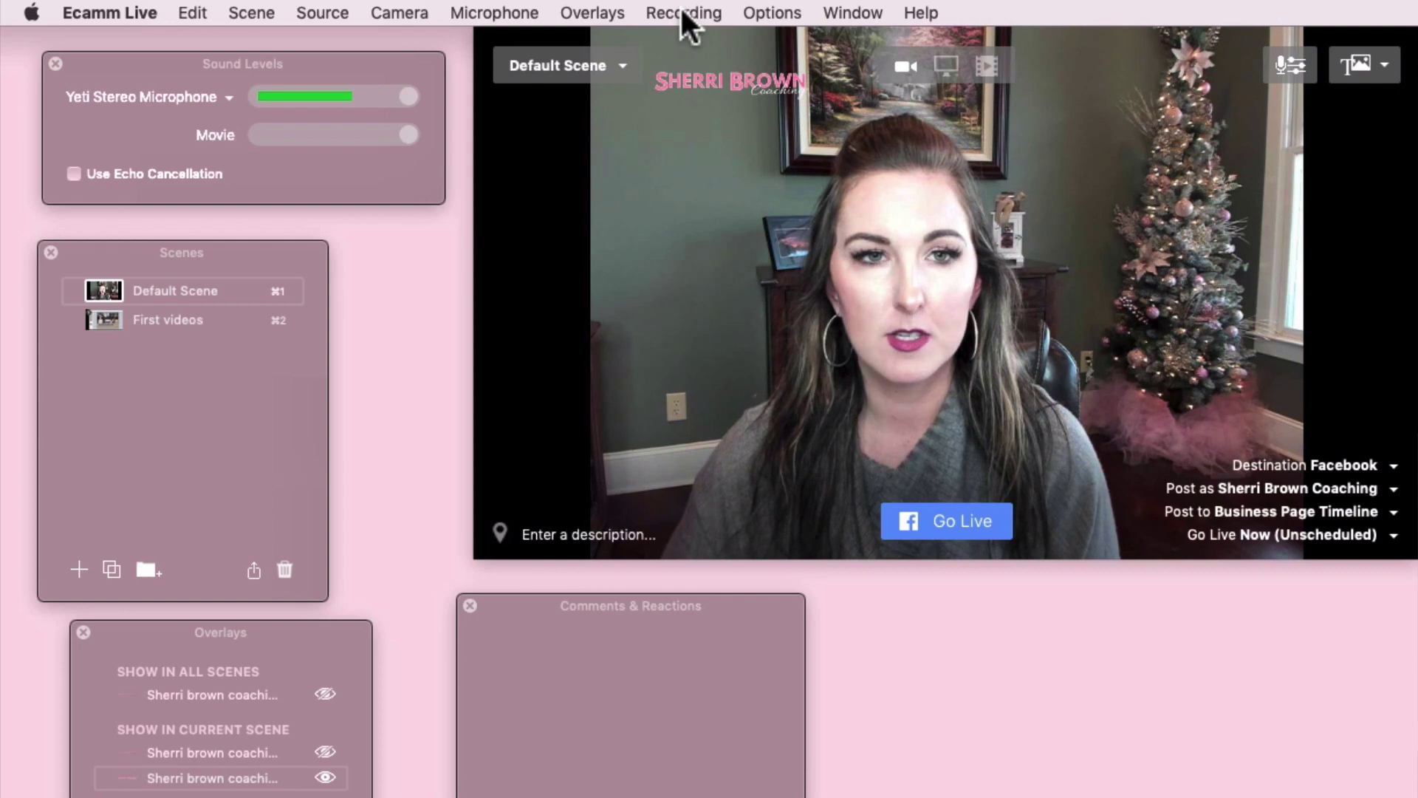
# - Set the stream aspect to Square and move the logo overlay to the wall area between the painting and the Christmas tree
pyautogui.click(781, 14)
pyautogui.moveTo(989, 87)
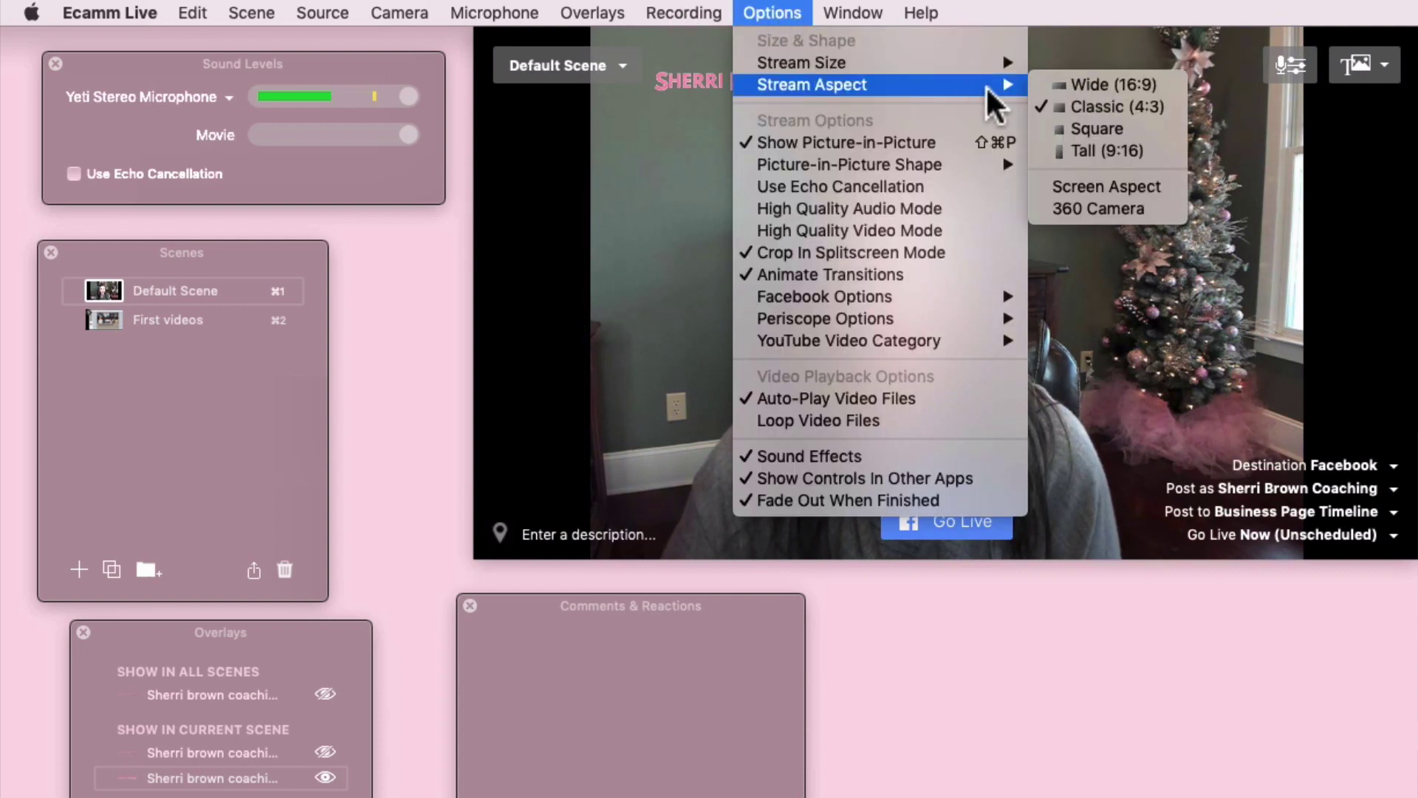
pyautogui.click(1079, 132)
pyautogui.moveTo(799, 89); pyautogui.dragTo(1064, 53)
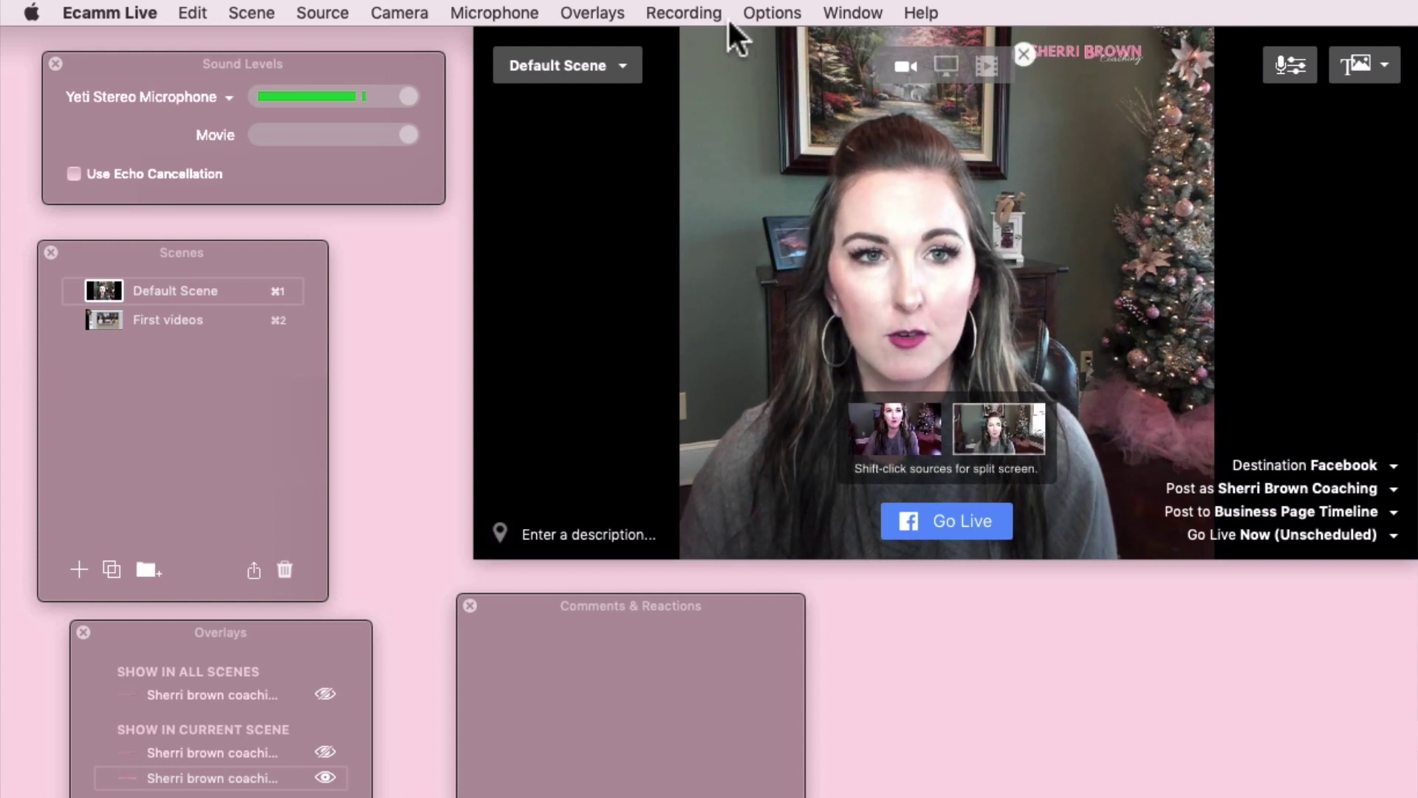
# - Set the stream aspect to Tall (9:16)
pyautogui.click(772, 13)
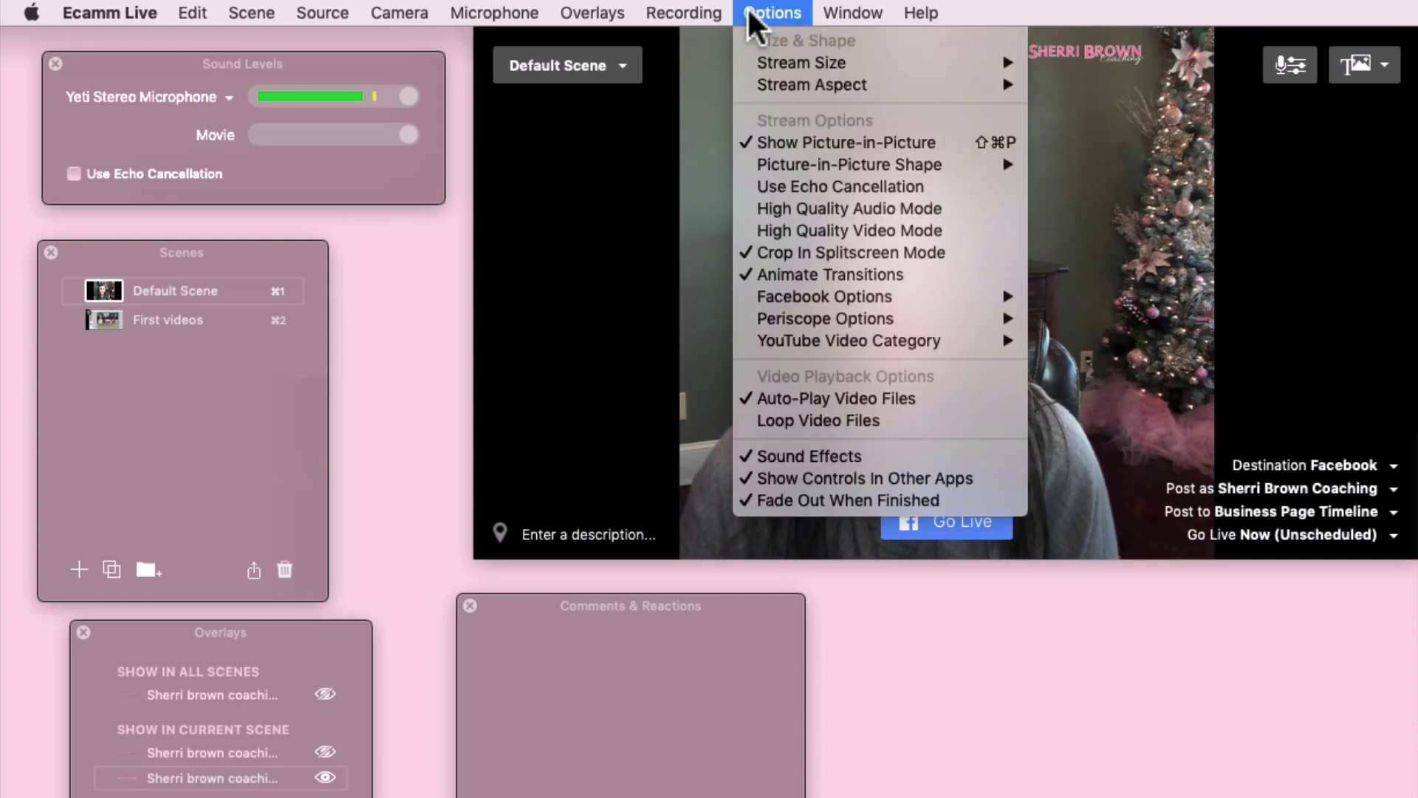
pyautogui.moveTo(887, 84)
pyautogui.click(1071, 150)
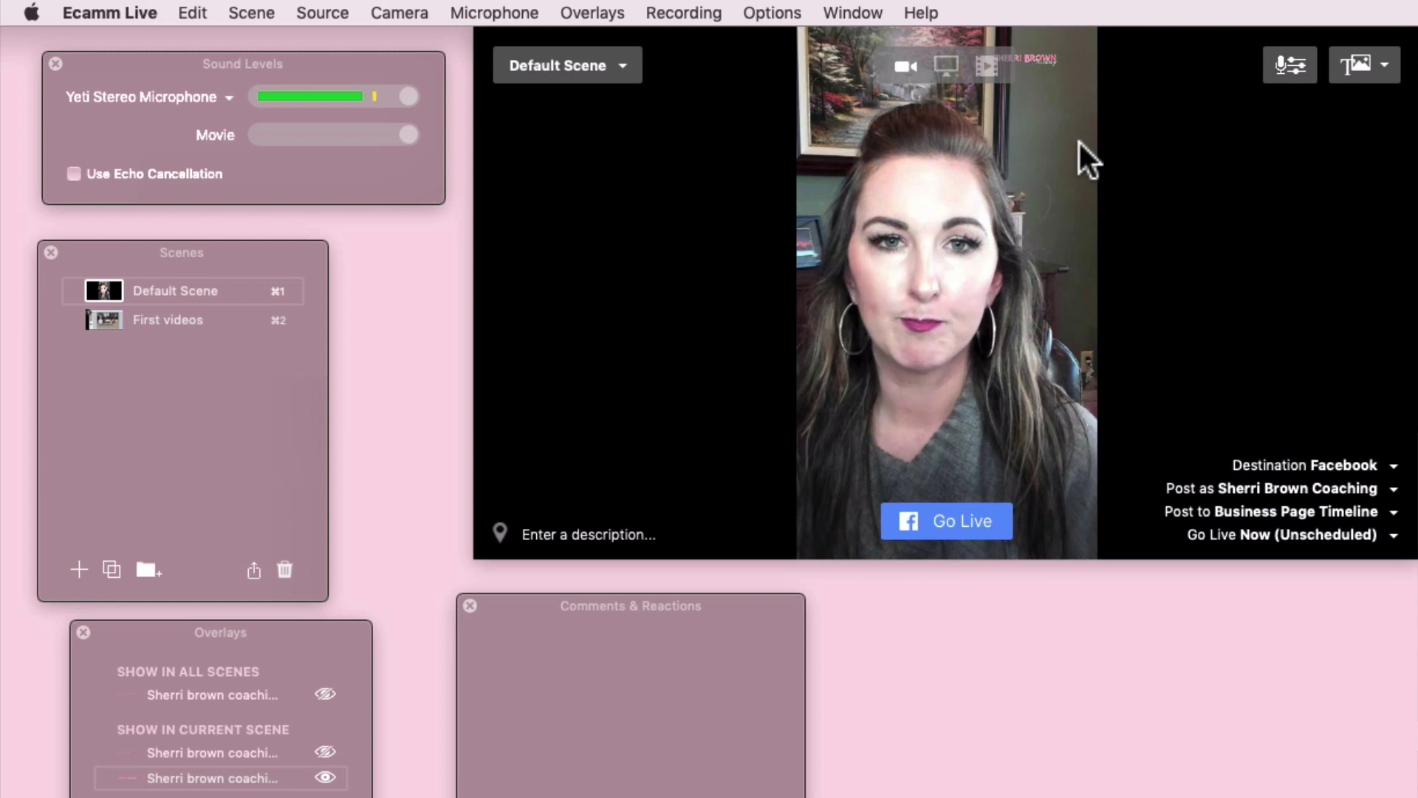
pyautogui.moveTo(1068, 174)
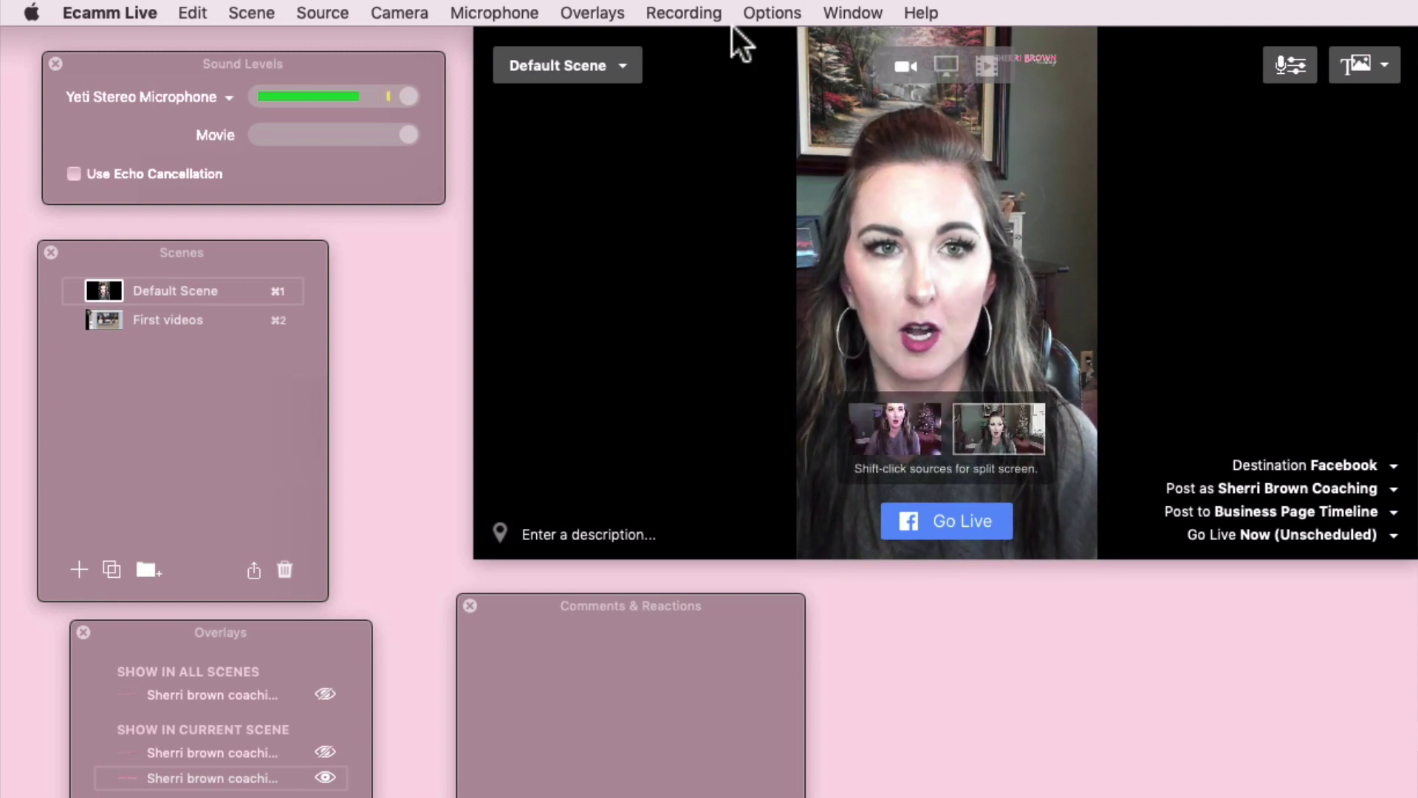
# - Set the stream aspect back to Wide (16:9)
pyautogui.click(748, 14)
pyautogui.moveTo(1021, 87)
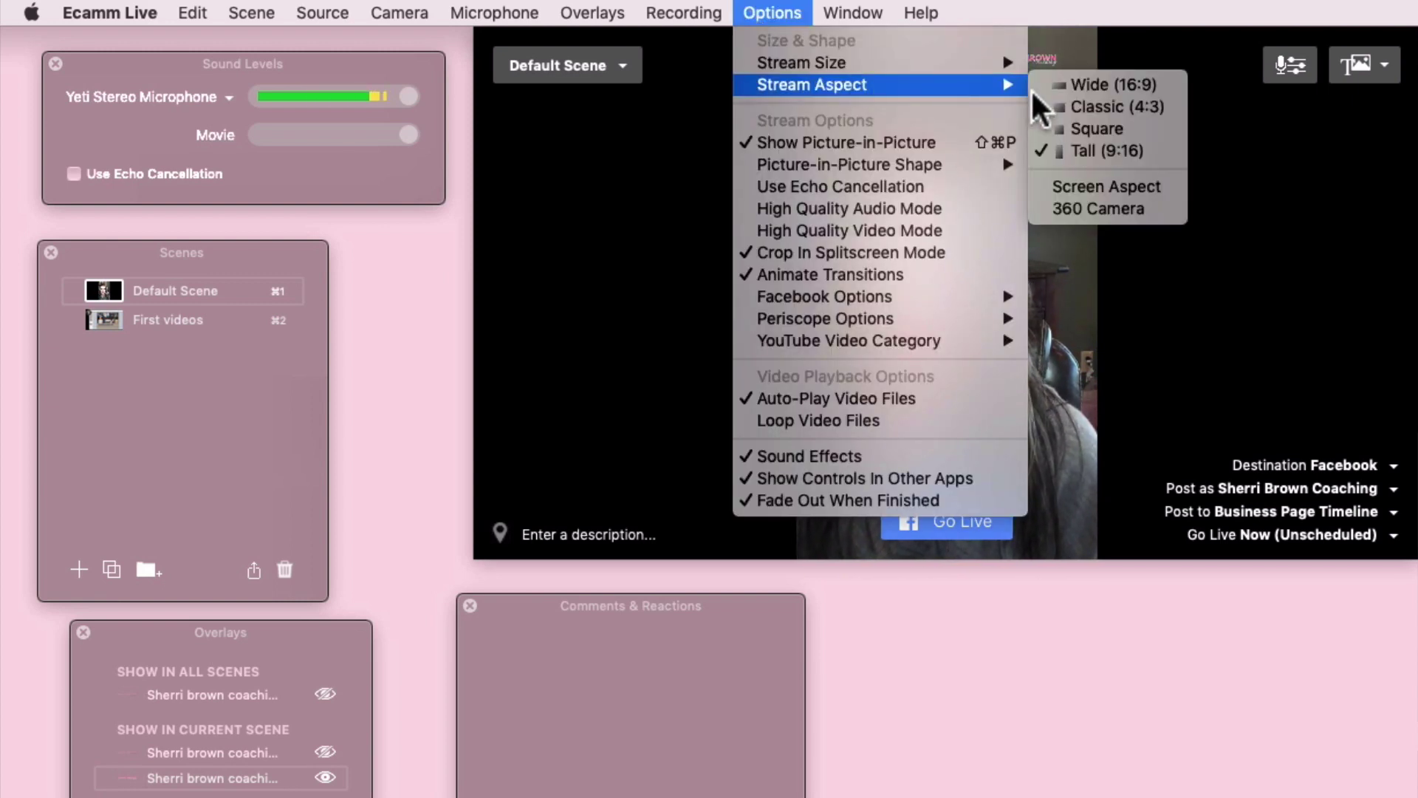
pyautogui.click(1071, 82)
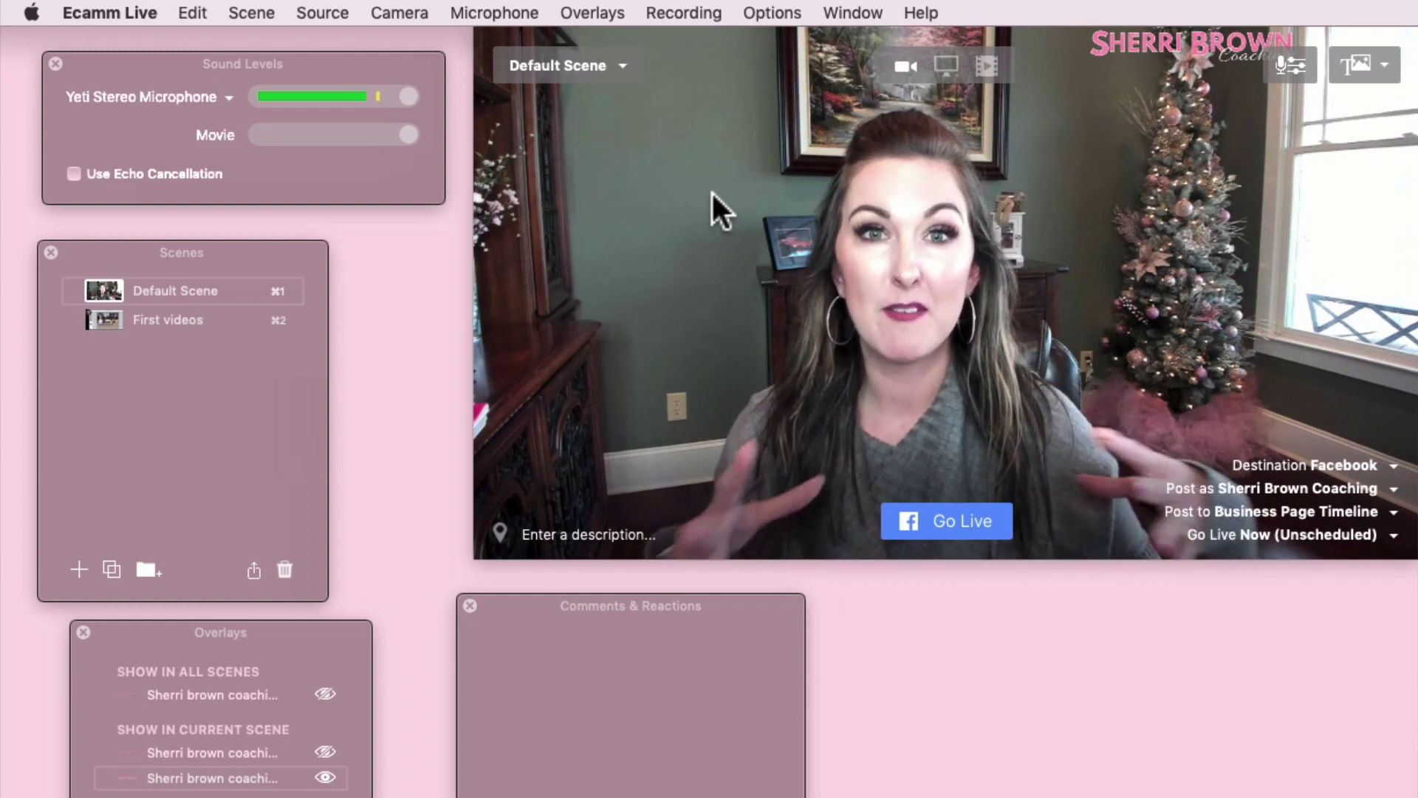
pyautogui.moveTo(1006, 130)
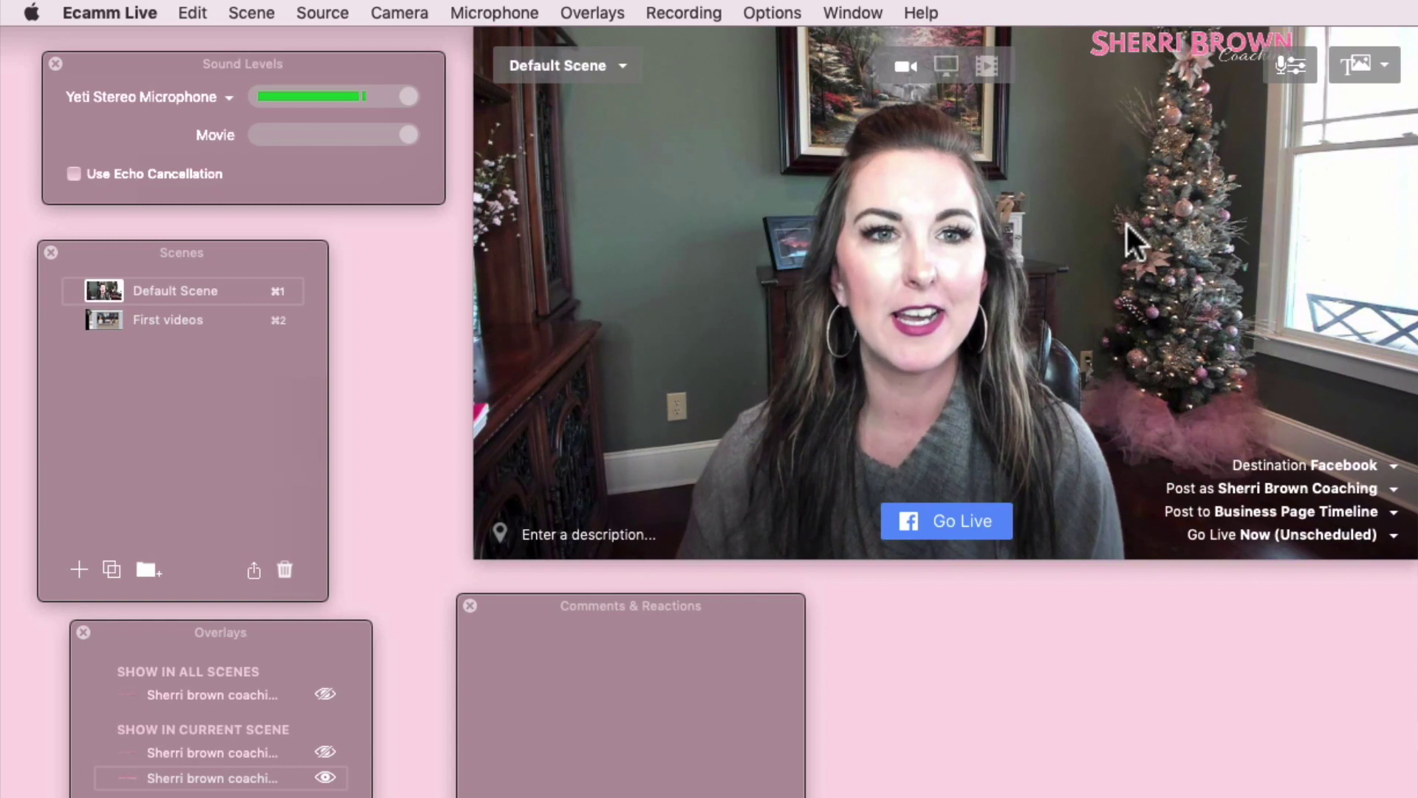
pyautogui.click(772, 13)
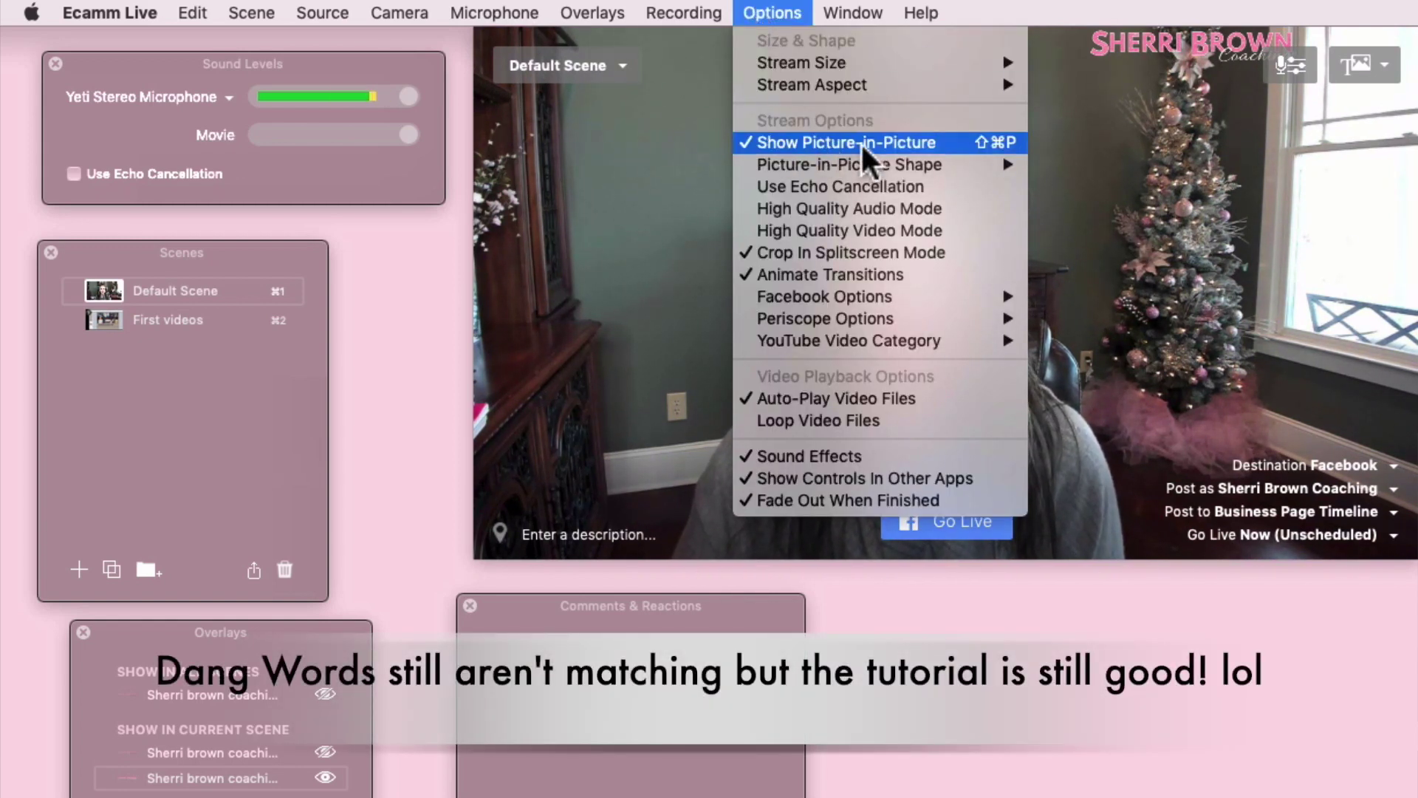
pyautogui.click(1150, 186)
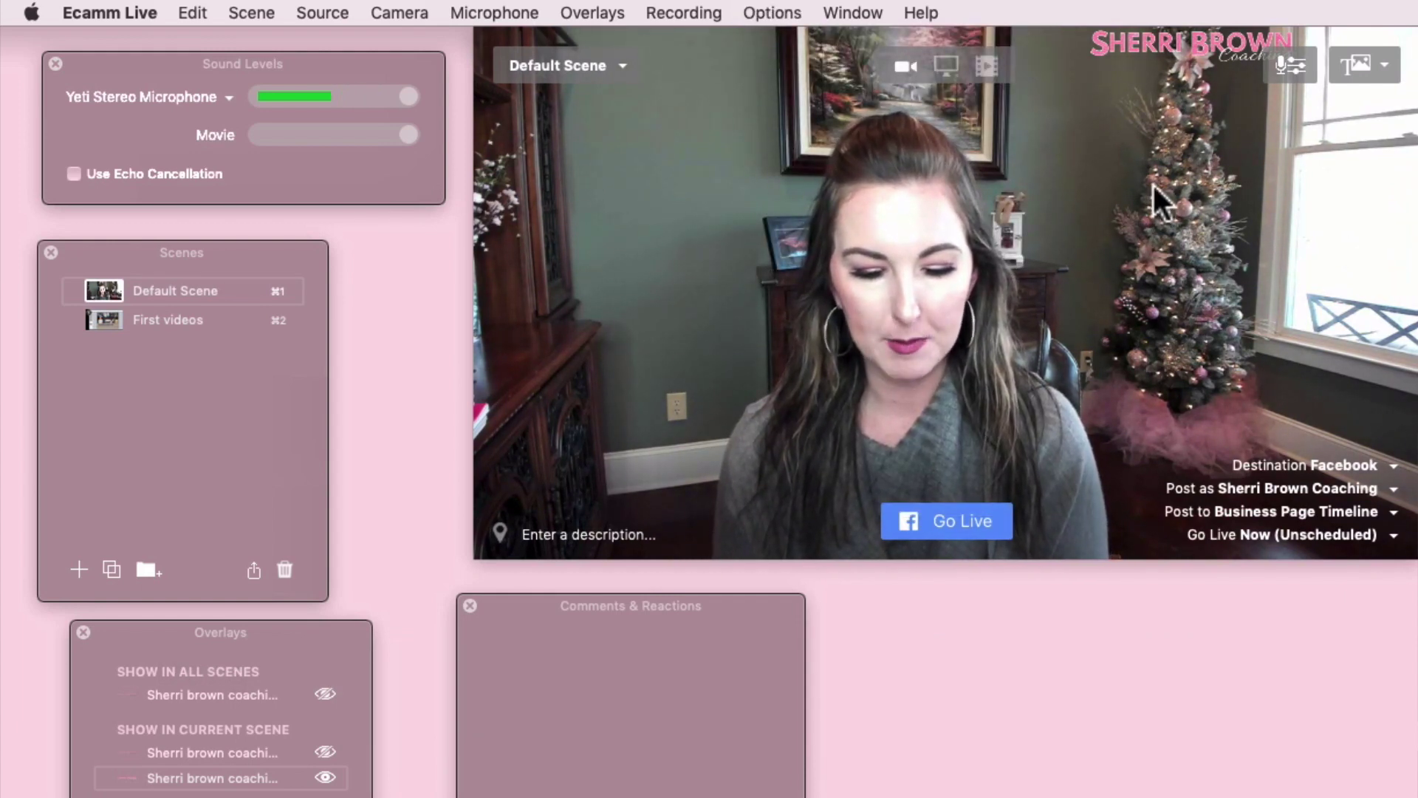
# - Switch to Reflector 3 for the mirrored iPhone, and change the Ecamm Live source to screen sharing without installing the system audio plugin
pyautogui.press('super+Tab')
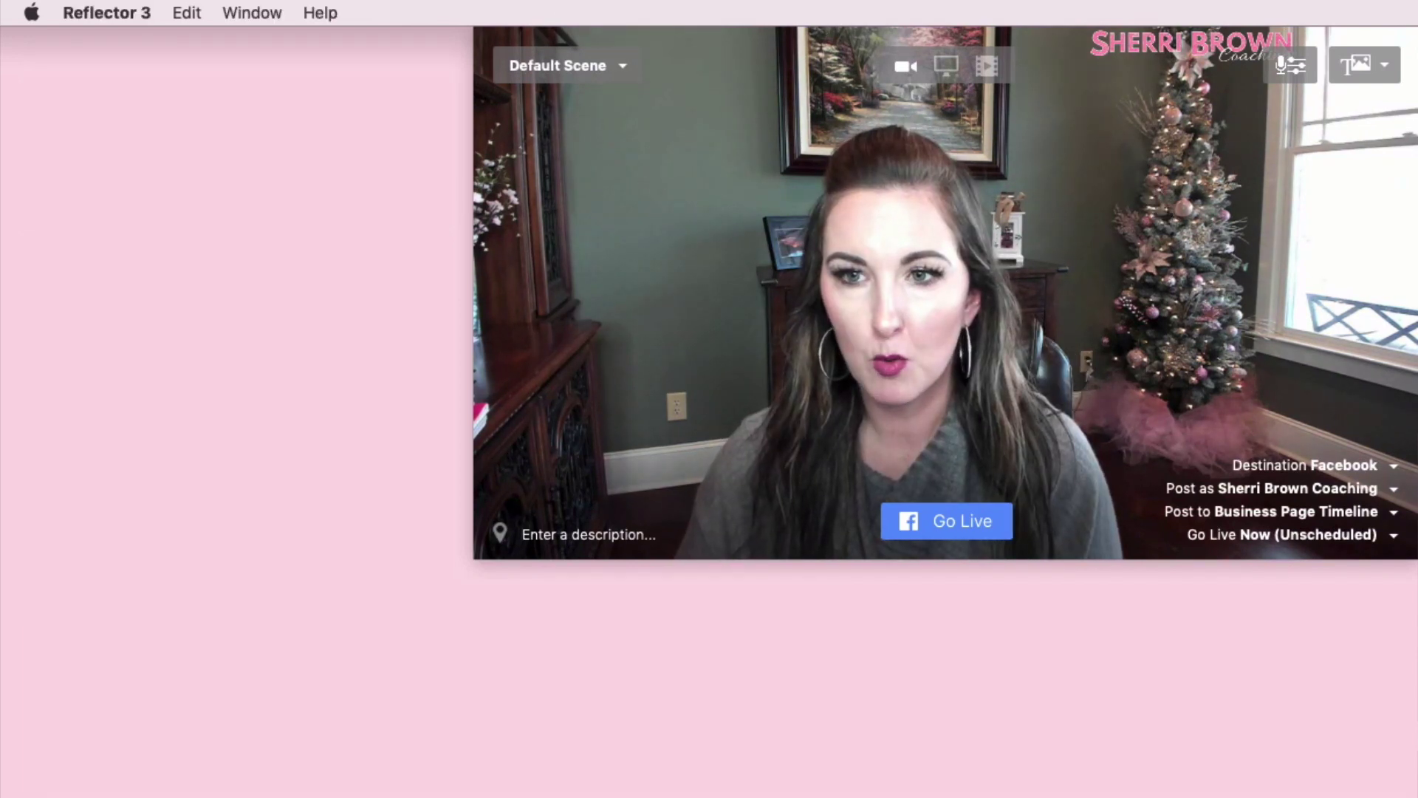
pyautogui.click(1132, 269)
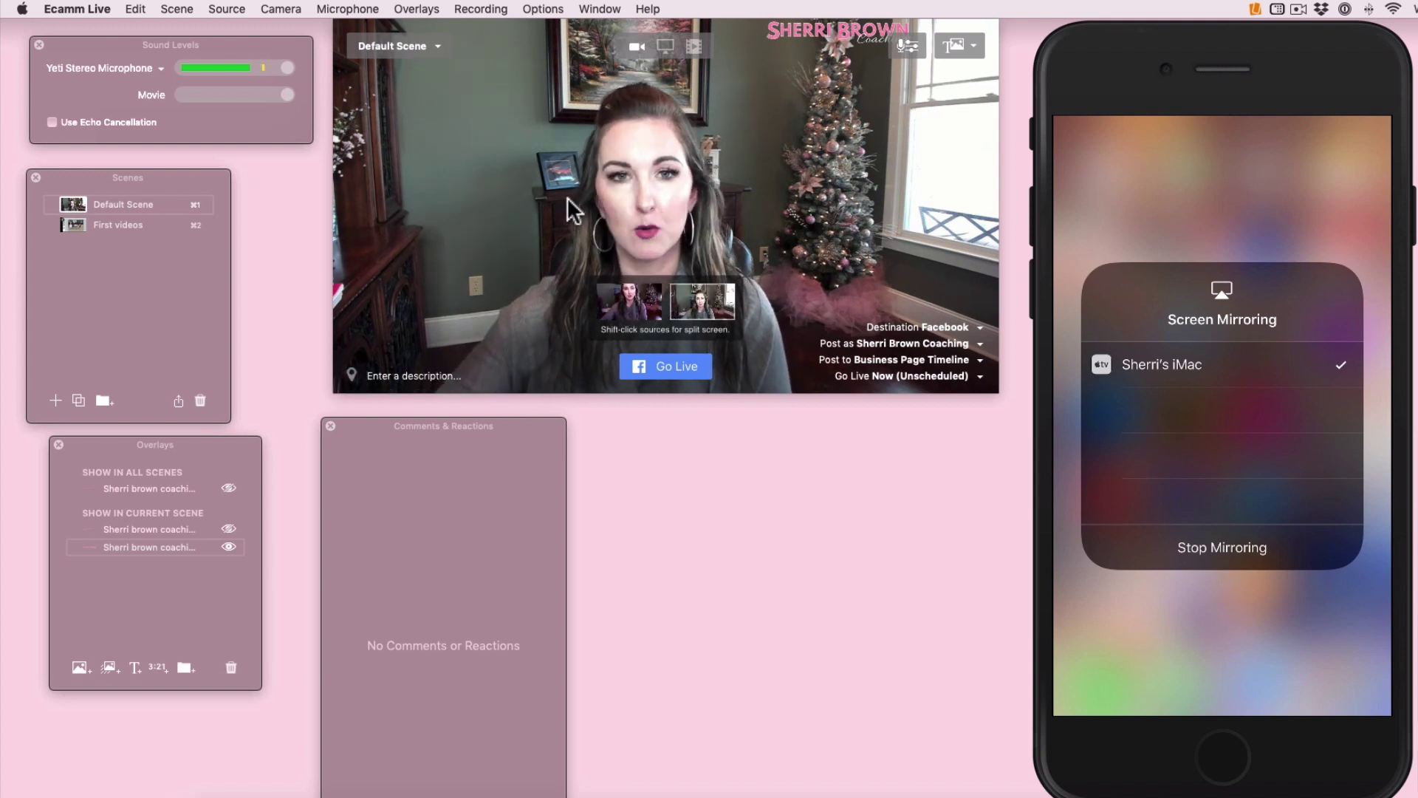
pyautogui.click(665, 47)
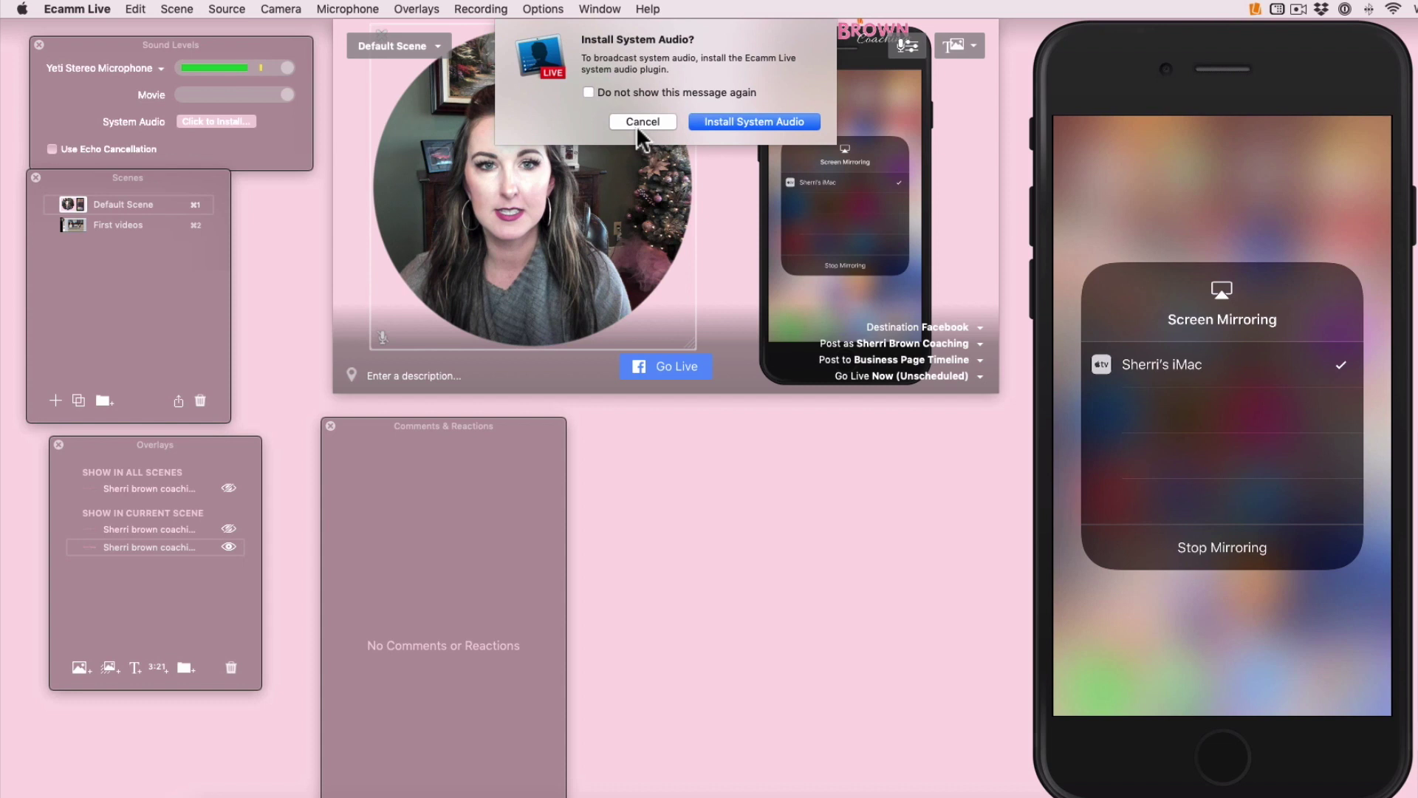
pyautogui.click(640, 122)
pyautogui.moveTo(612, 209)
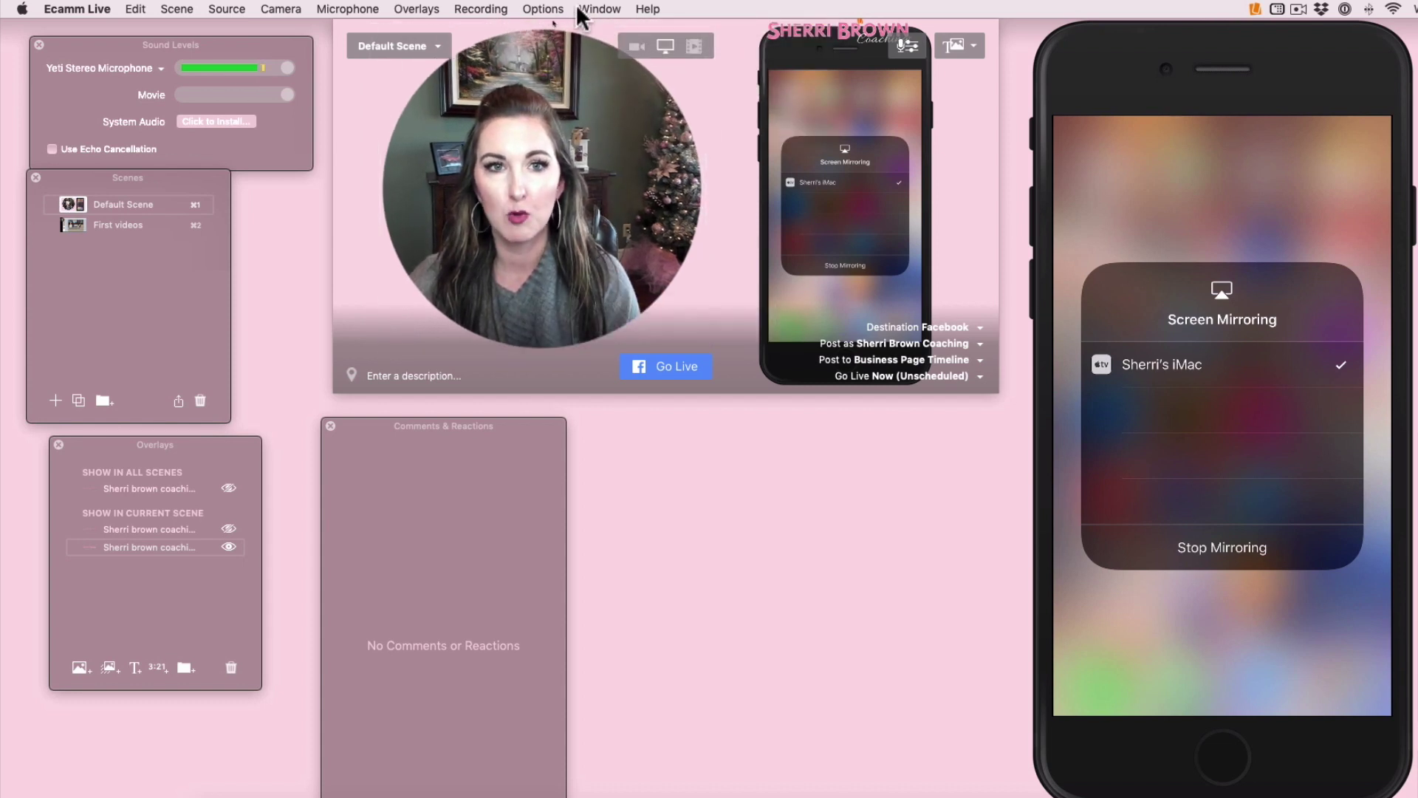
# - Try the Show Picture-in-Picture option and reposition the round camera picture beside the shared phone screen
pyautogui.click(549, 10)
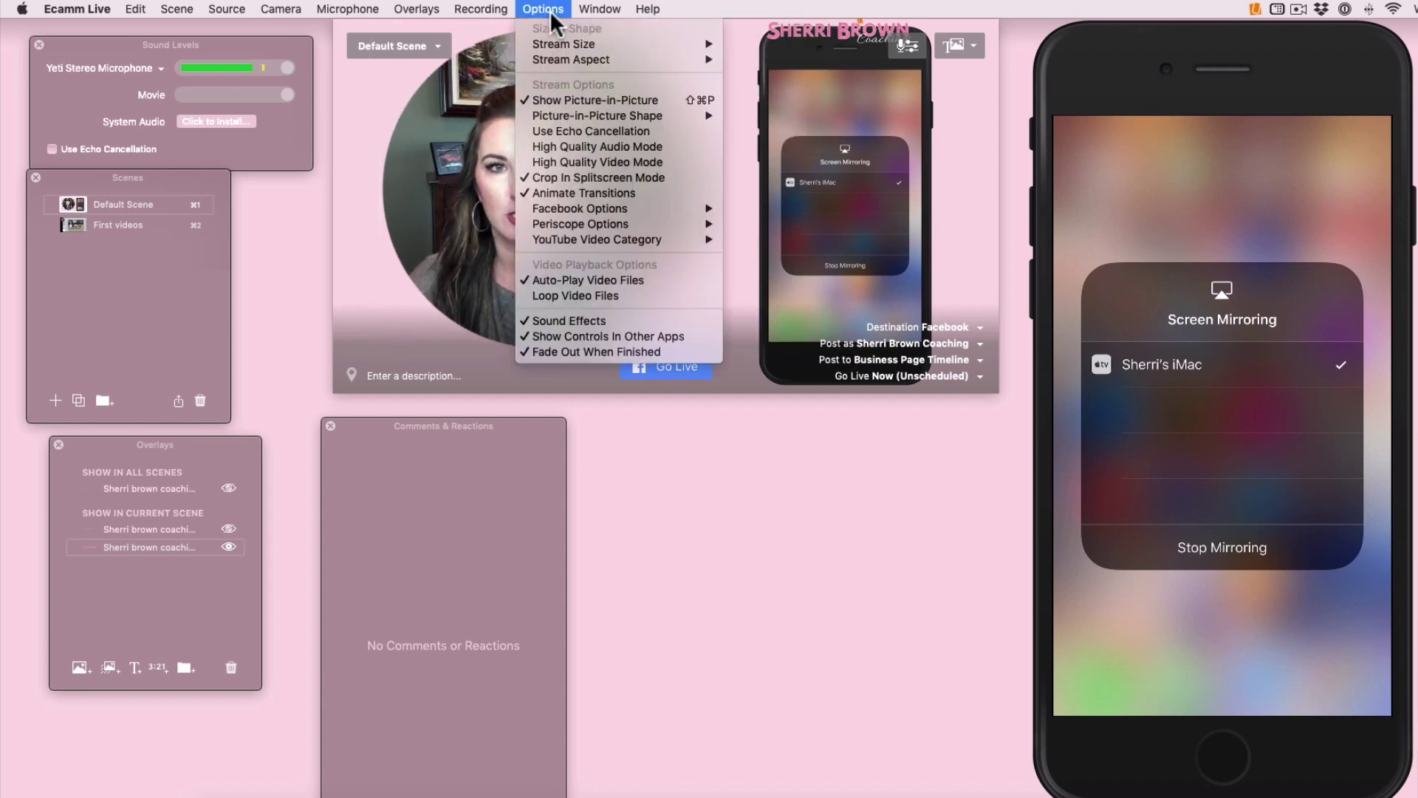
pyautogui.click(567, 99)
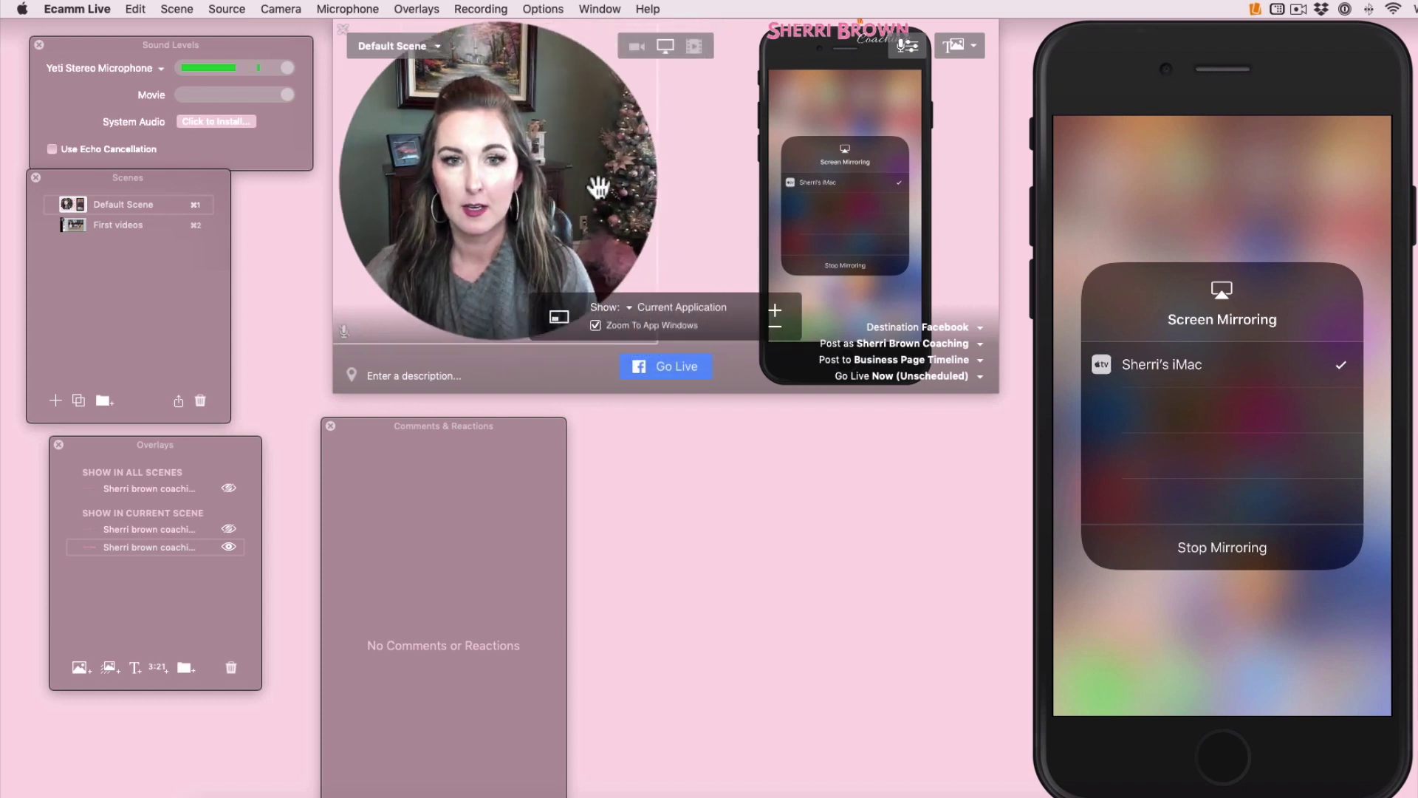
pyautogui.moveTo(600, 192); pyautogui.dragTo(648, 212)
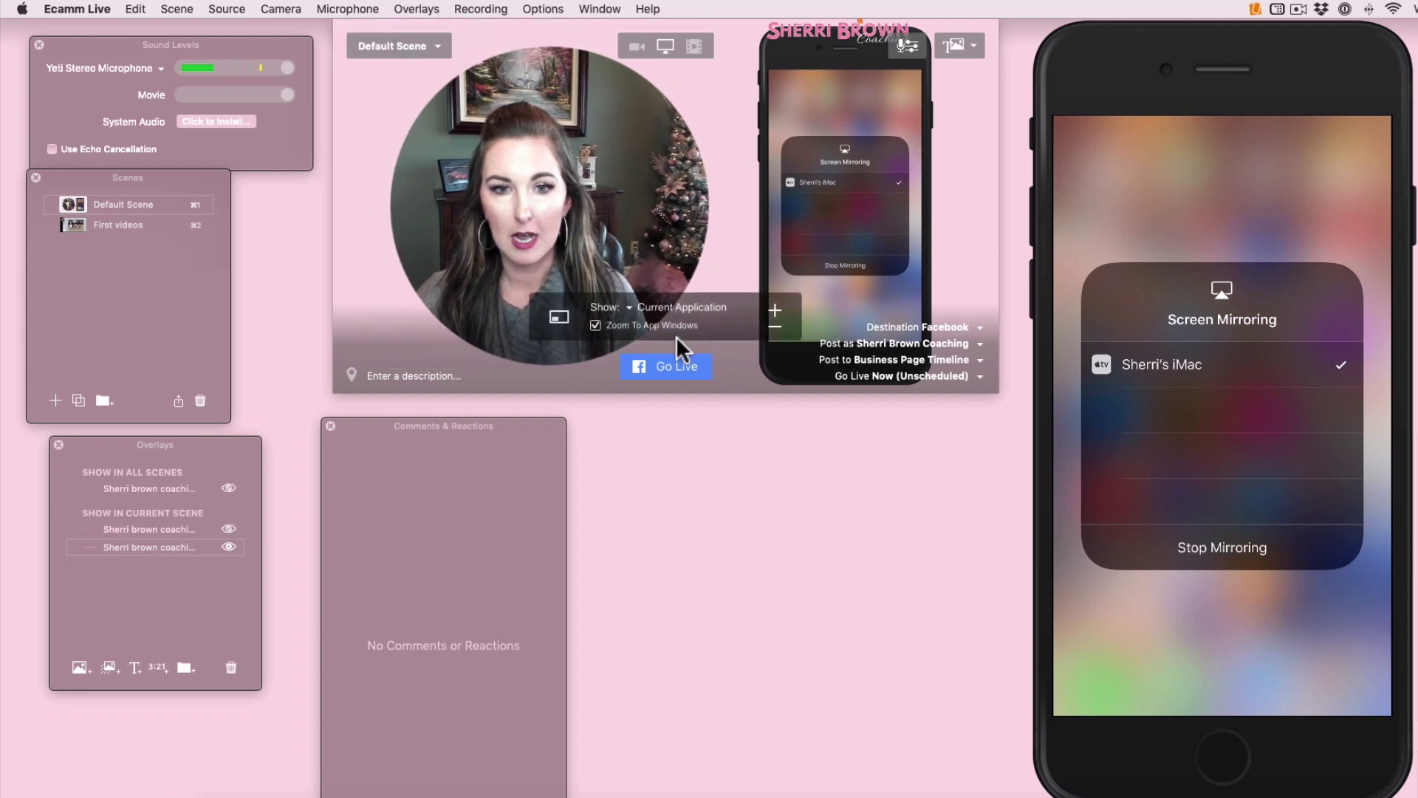
pyautogui.moveTo(681, 282); pyautogui.dragTo(689, 256)
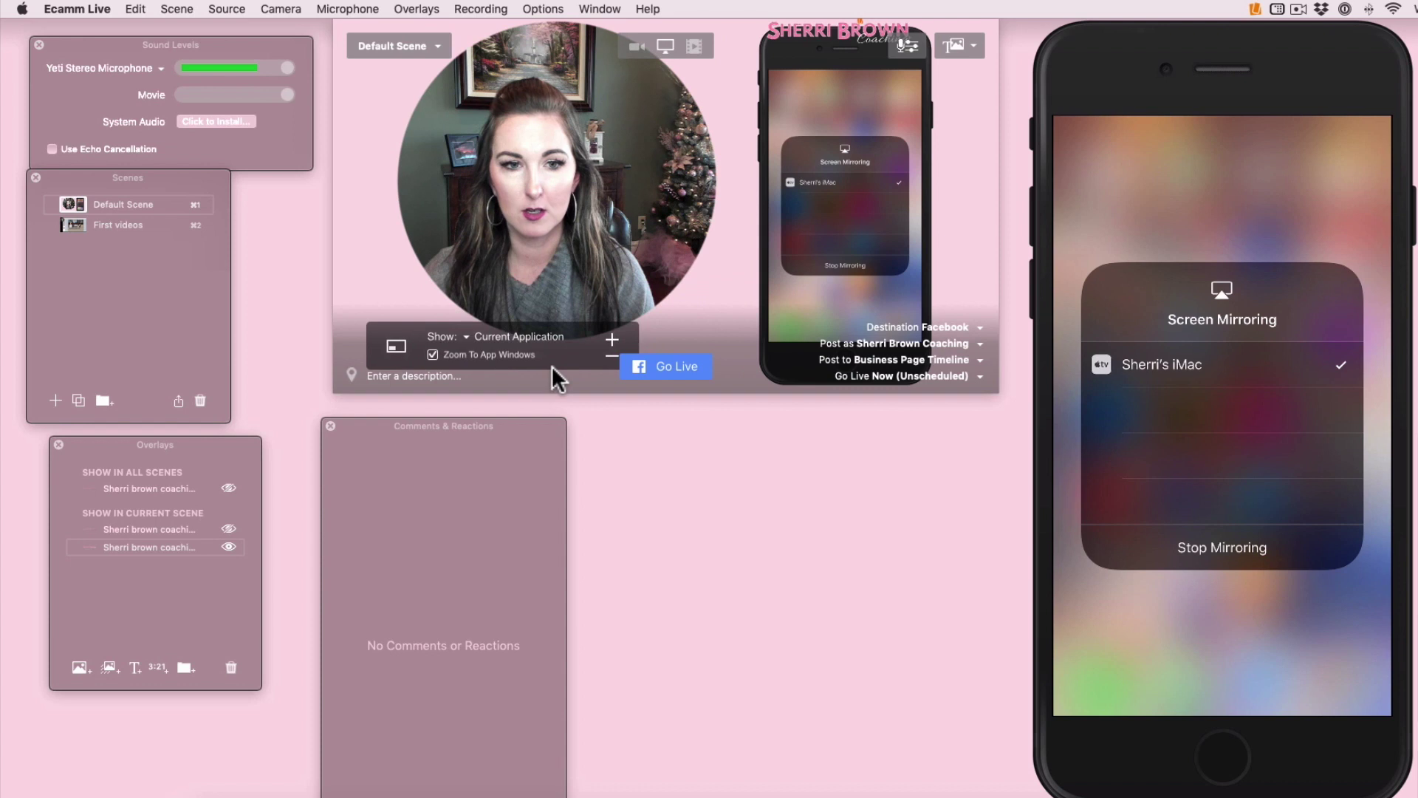
pyautogui.moveTo(712, 326); pyautogui.dragTo(623, 316)
# - Set the picture-in-picture shape to Square and move the logo overlay down below the camera picture
pyautogui.click(535, 9)
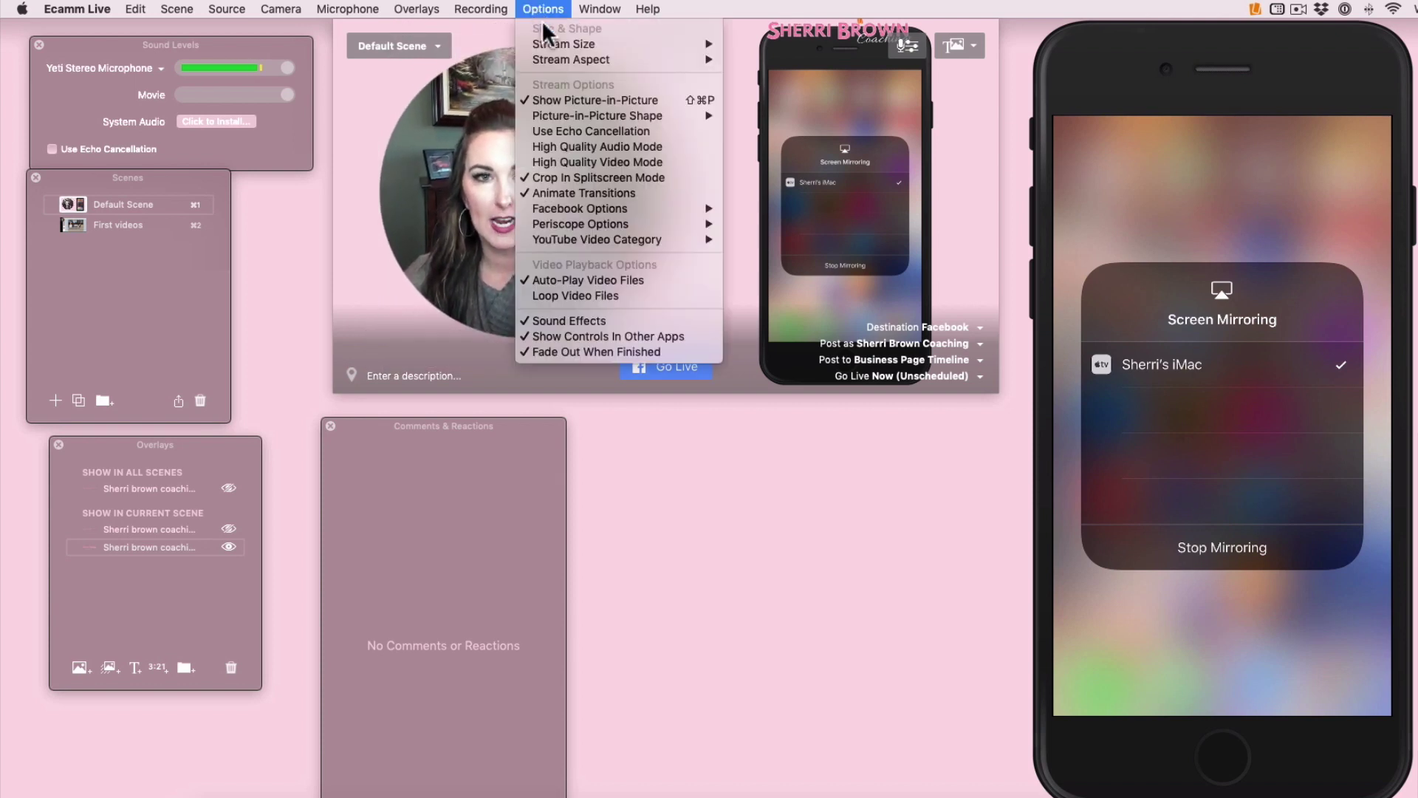
pyautogui.moveTo(682, 114)
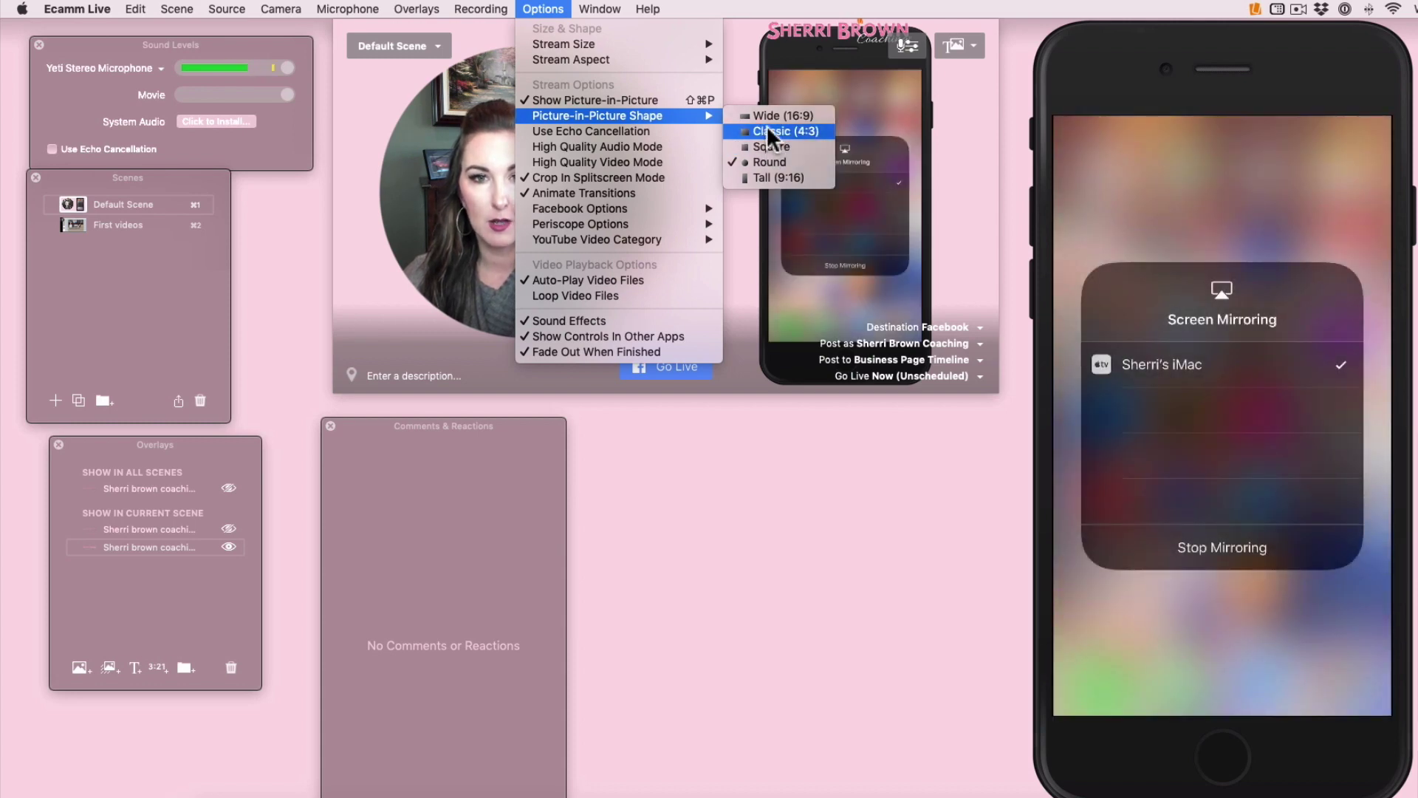
pyautogui.click(768, 146)
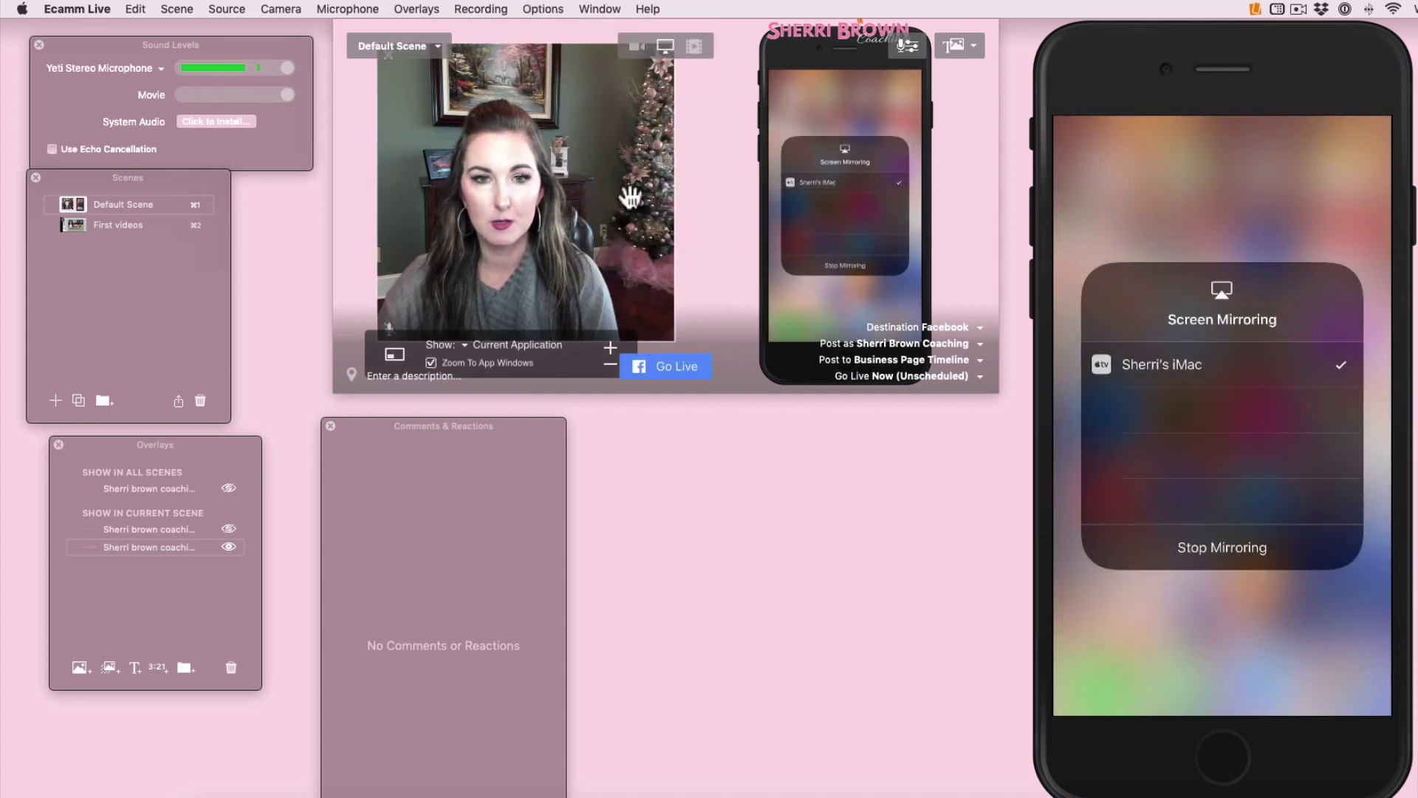
pyautogui.moveTo(1134, 92)
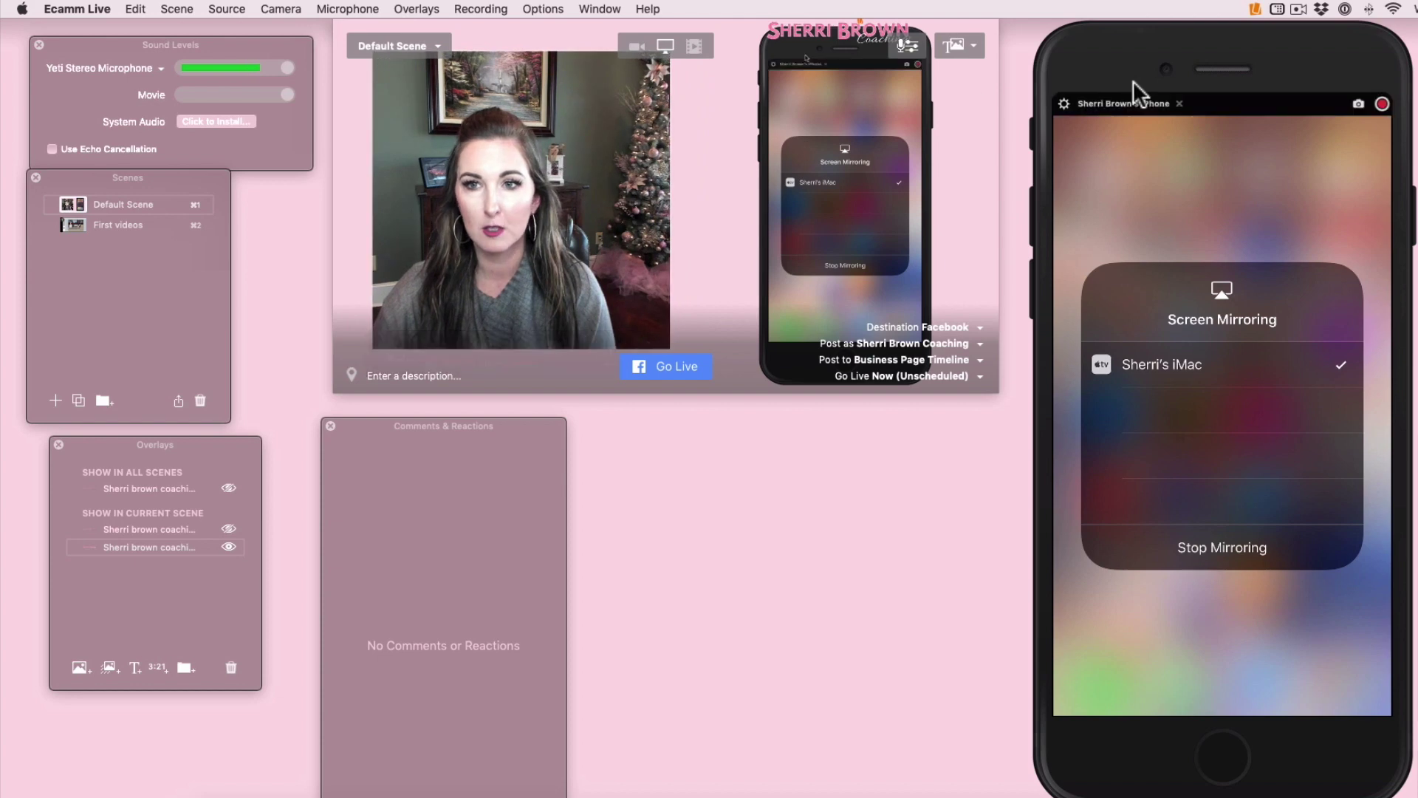
pyautogui.moveTo(848, 41); pyautogui.dragTo(636, 314)
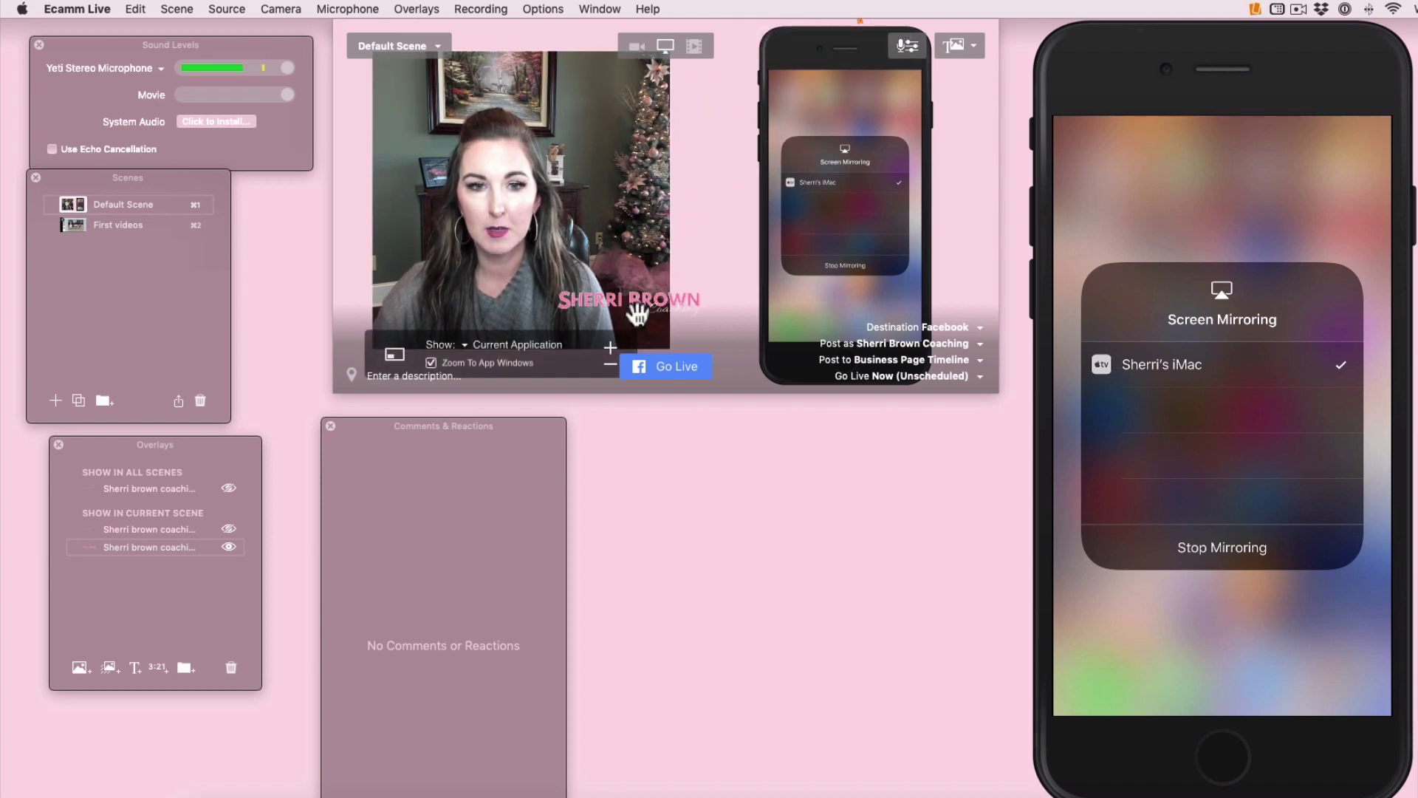
# - Switch to Reflector 3 and move the mirrored iPhone window partly off the lower right of the desktop to enlarge its top portion in the broadcast
pyautogui.click(1184, 38)
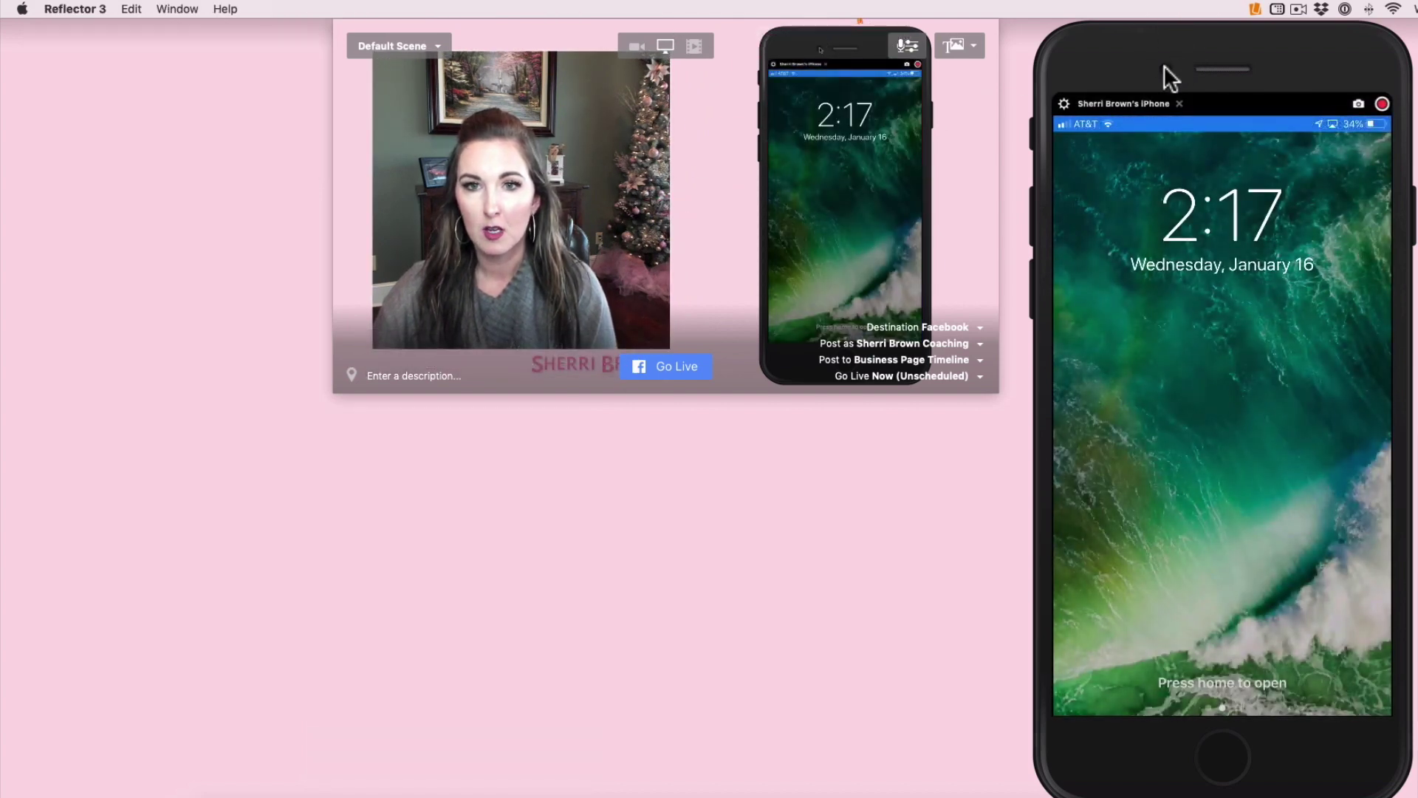
pyautogui.moveTo(1181, 50)
pyautogui.mouseDown()
pyautogui.moveTo(1168, 66)
pyautogui.moveTo(1153, 54)
pyautogui.mouseUp()
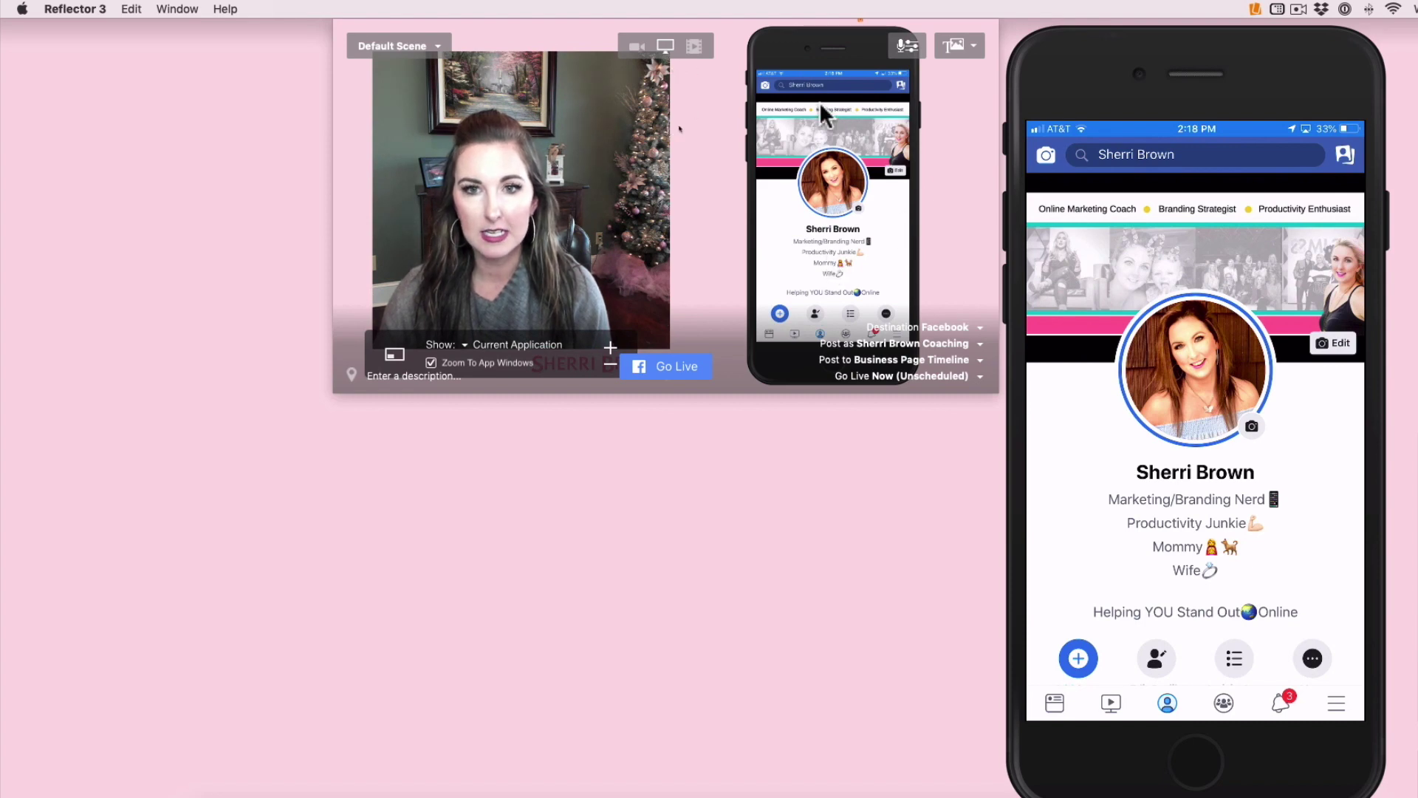
pyautogui.moveTo(1206, 38); pyautogui.dragTo(1371, 441)
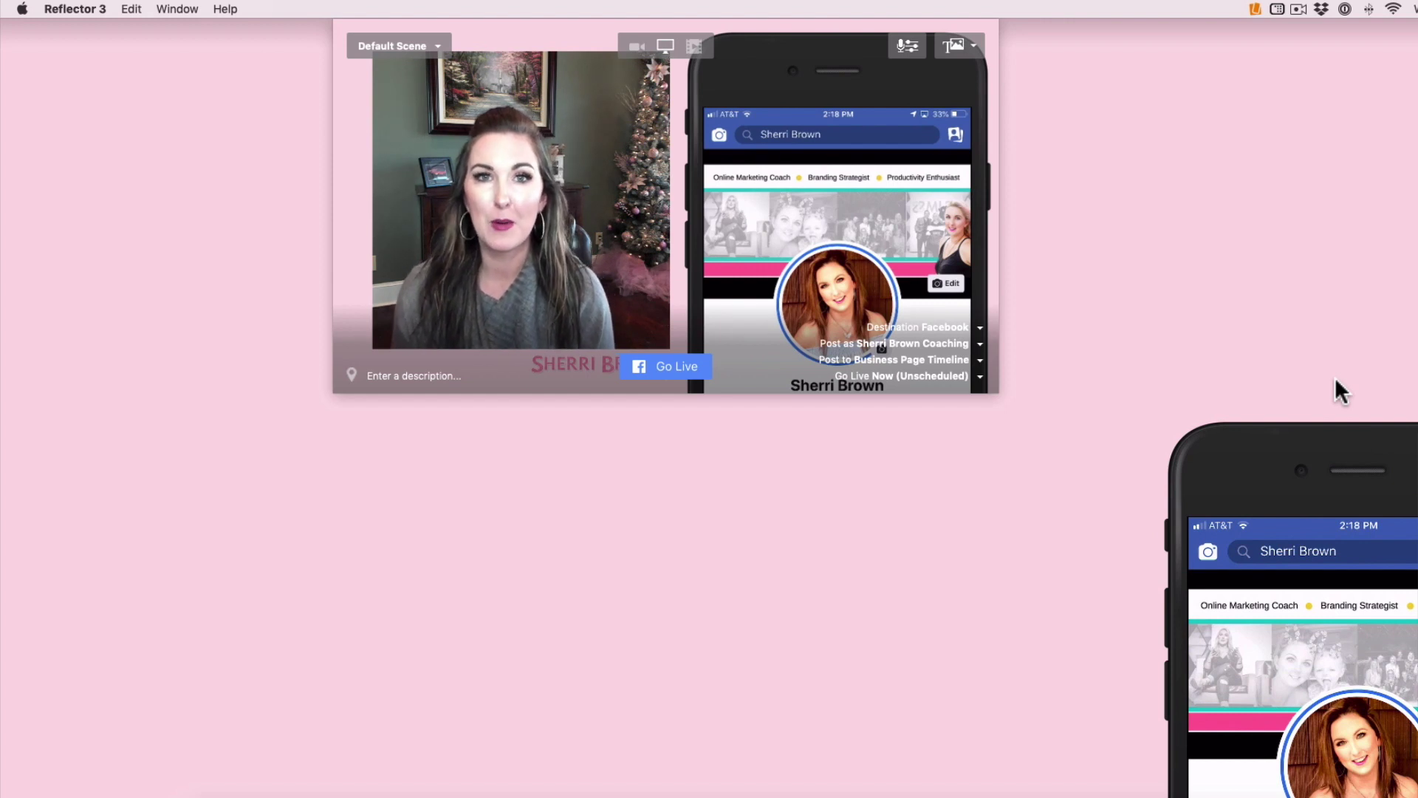
pyautogui.moveTo(1328, 460)
pyautogui.moveTo(1328, 460); pyautogui.dragTo(1338, 552)
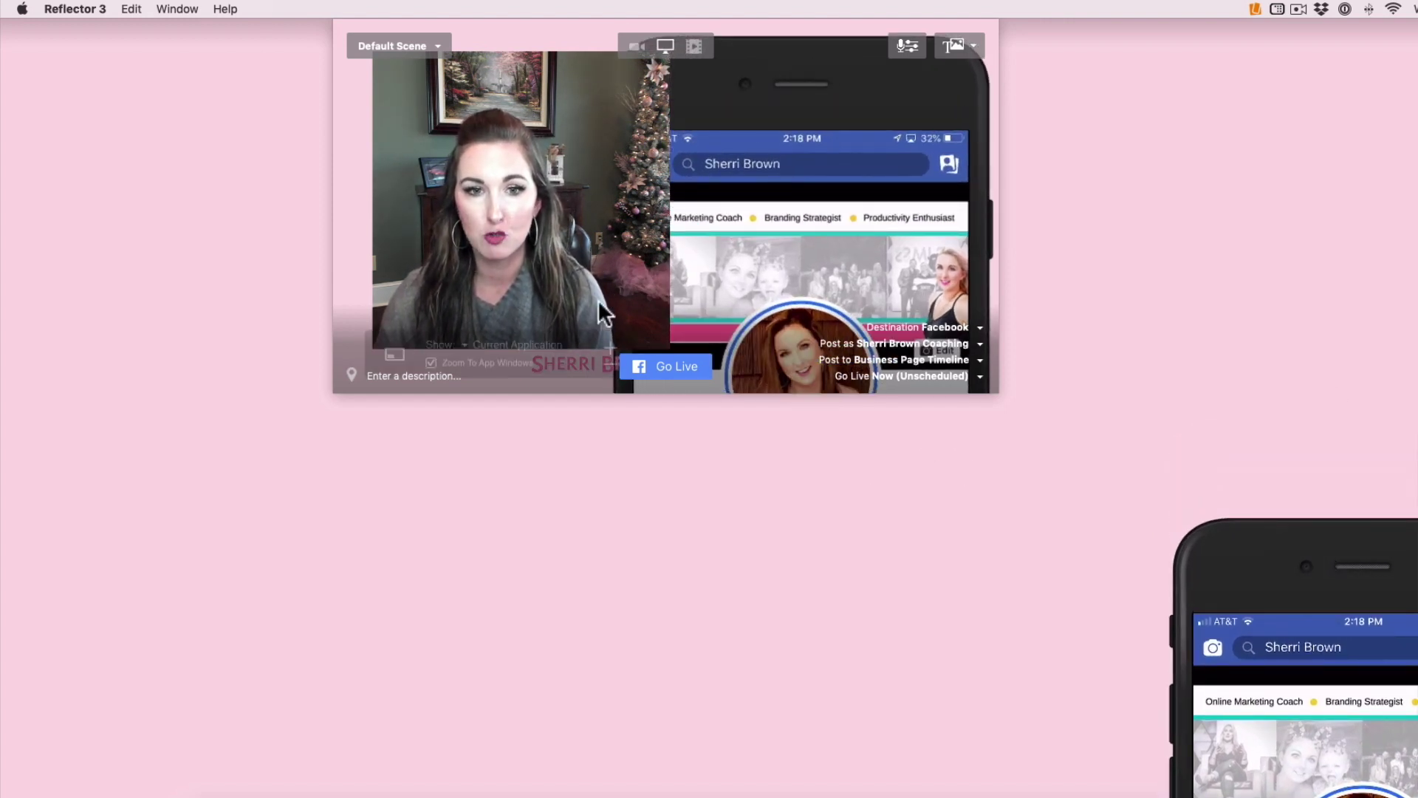
# - Return to Ecamm Live and resize and reposition the square camera picture so it sits beside the enlarged phone
pyautogui.click(606, 330)
pyautogui.moveTo(599, 271); pyautogui.dragTo(523, 184)
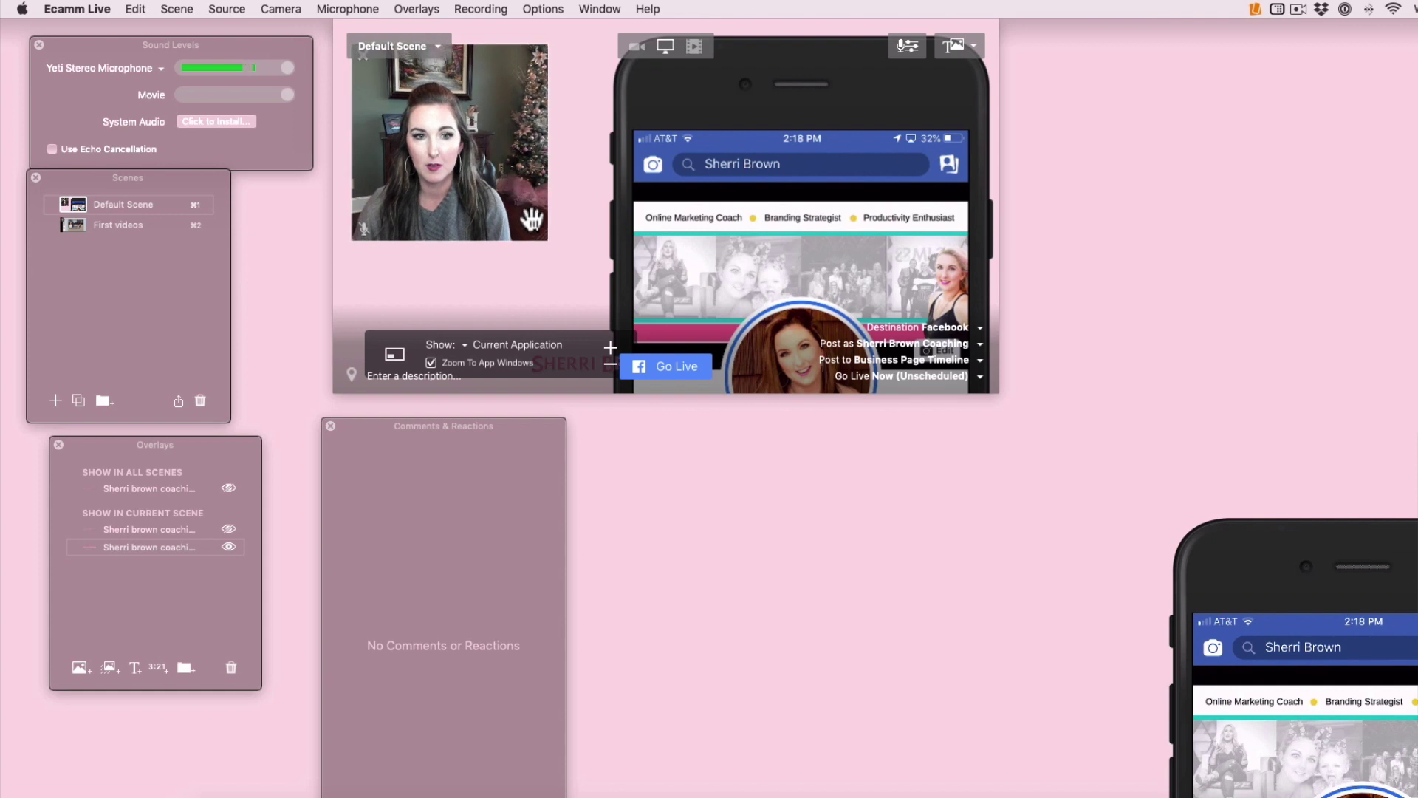
pyautogui.moveTo(543, 238)
pyautogui.mouseDown()
pyautogui.moveTo(594, 298)
pyautogui.moveTo(559, 253)
pyautogui.mouseUp()
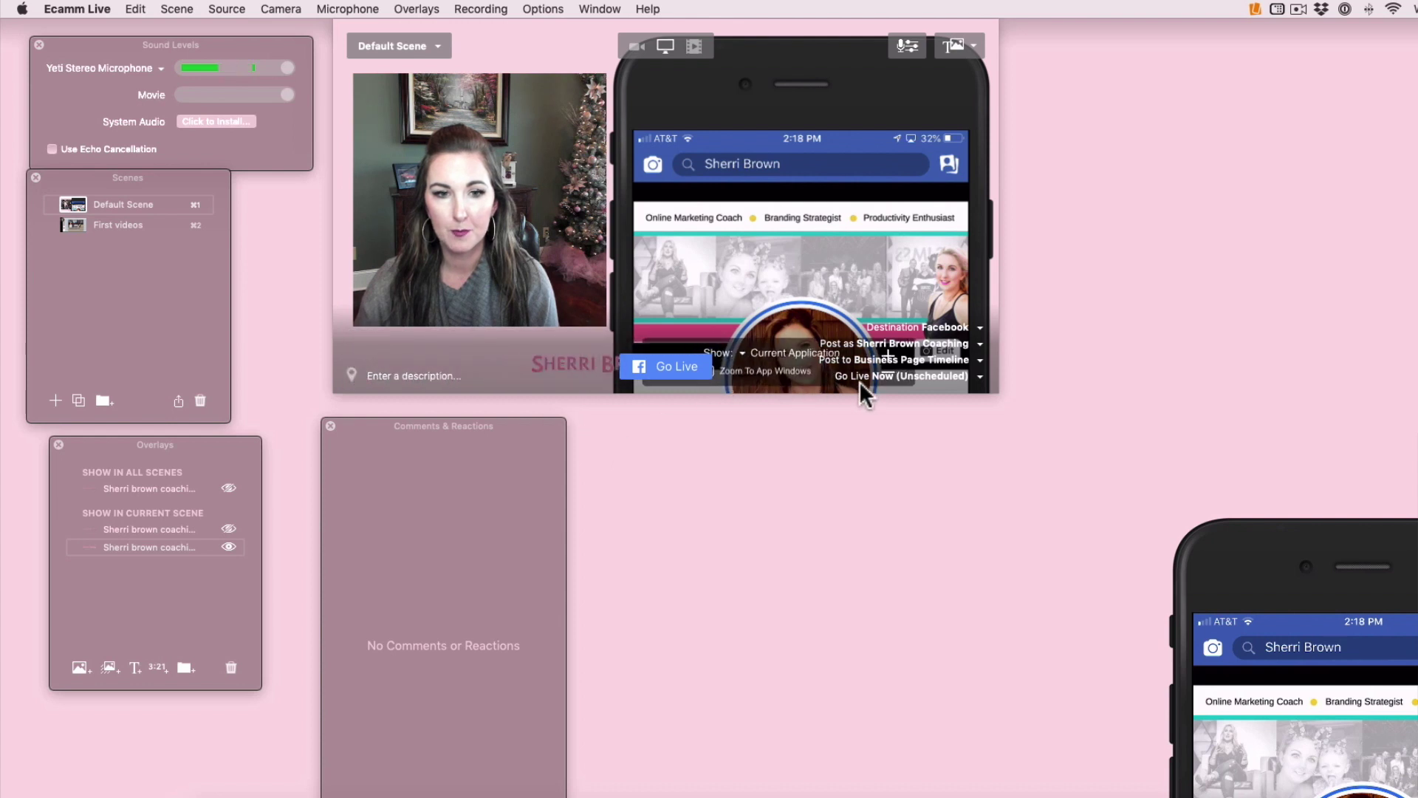
# - Move the logo overlay beneath the square camera picture and bring the mirrored iPhone window in Reflector 3 back up into full height on the desktop
pyautogui.moveTo(543, 354); pyautogui.dragTo(482, 346)
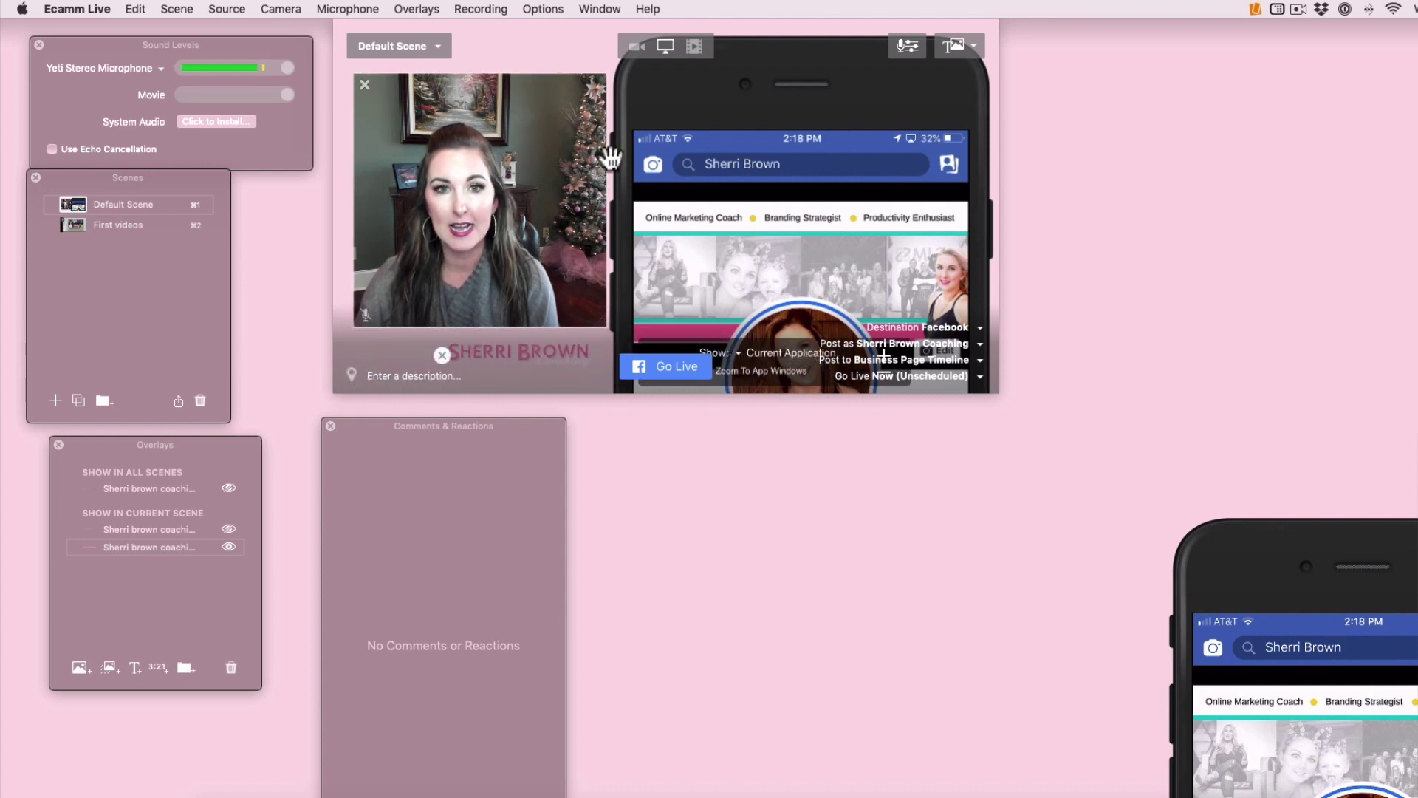
pyautogui.click(1372, 558)
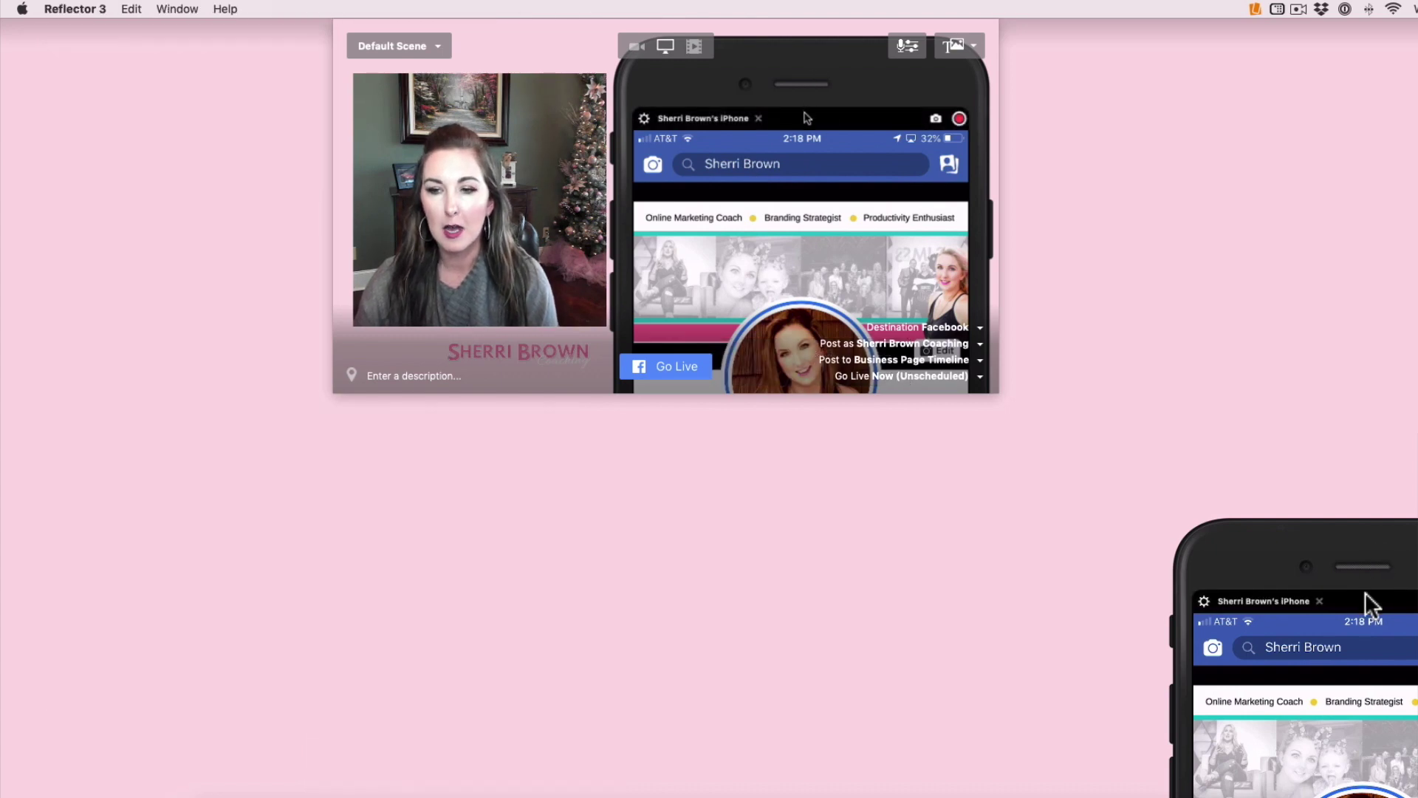
pyautogui.moveTo(1371, 543); pyautogui.dragTo(1305, 53)
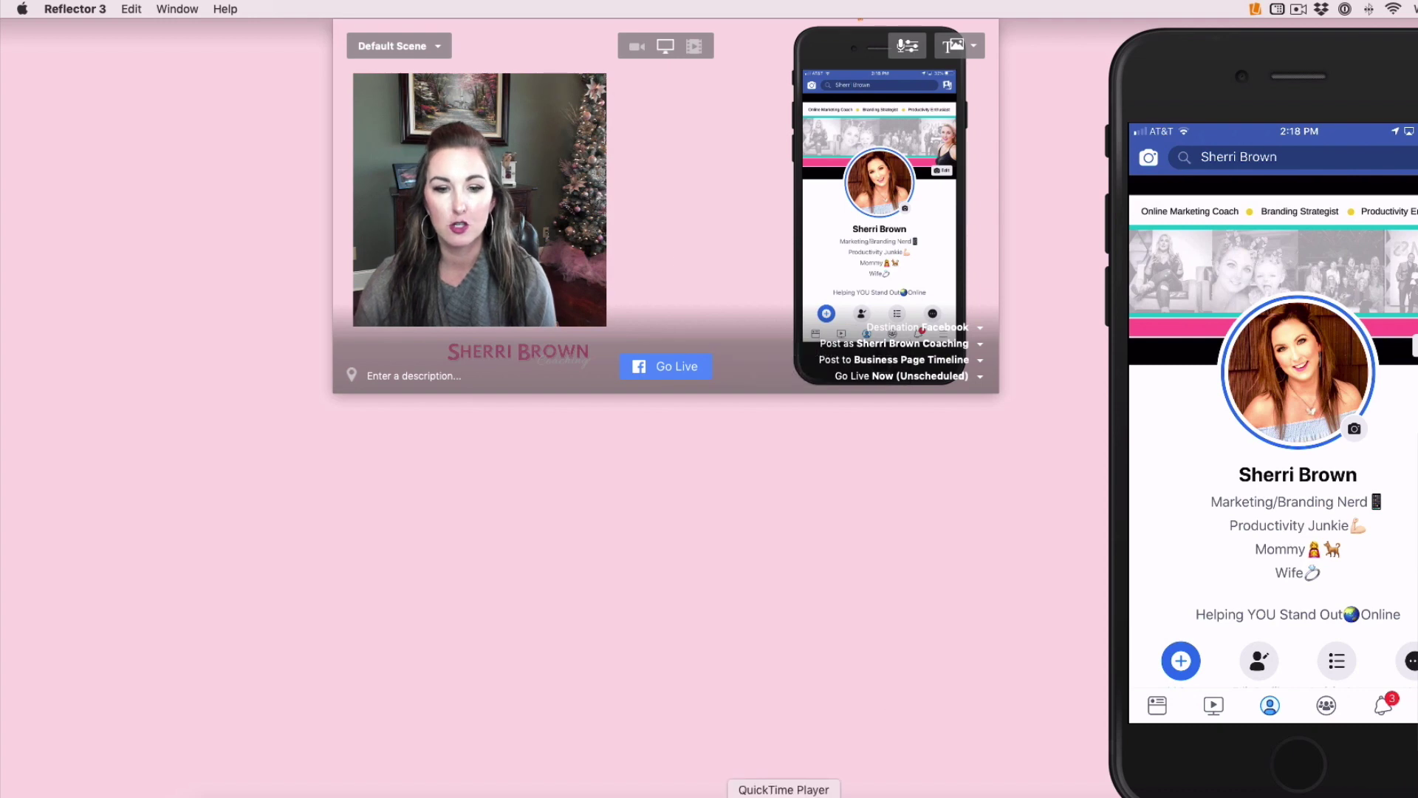
# - Switch to Chrome, narrow the window showing the HiddenMe page, and move it lower on the desktop beside the camera picture
pyautogui.click(727, 796)
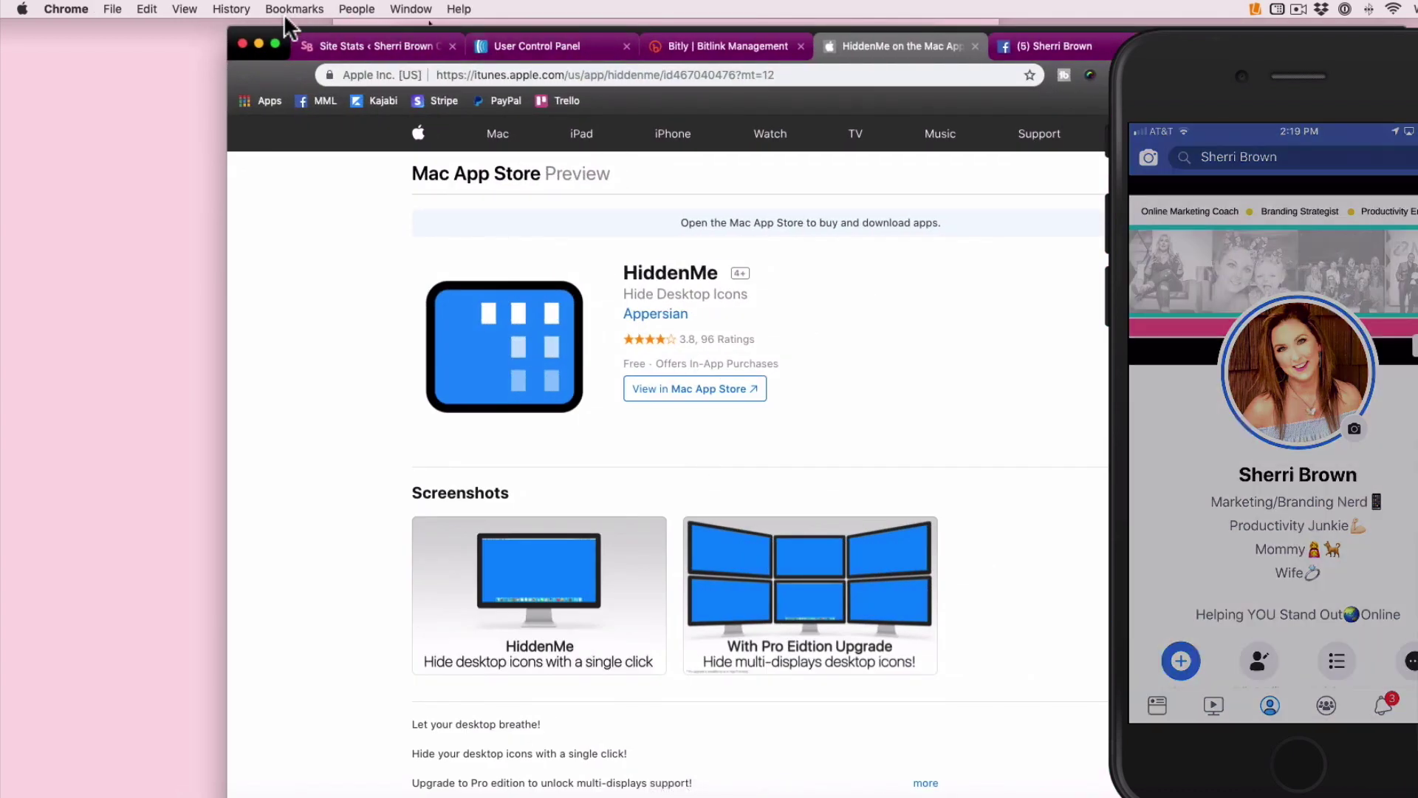
pyautogui.moveTo(229, 114); pyautogui.dragTo(557, 115)
pyautogui.moveTo(614, 30); pyautogui.dragTo(773, 155)
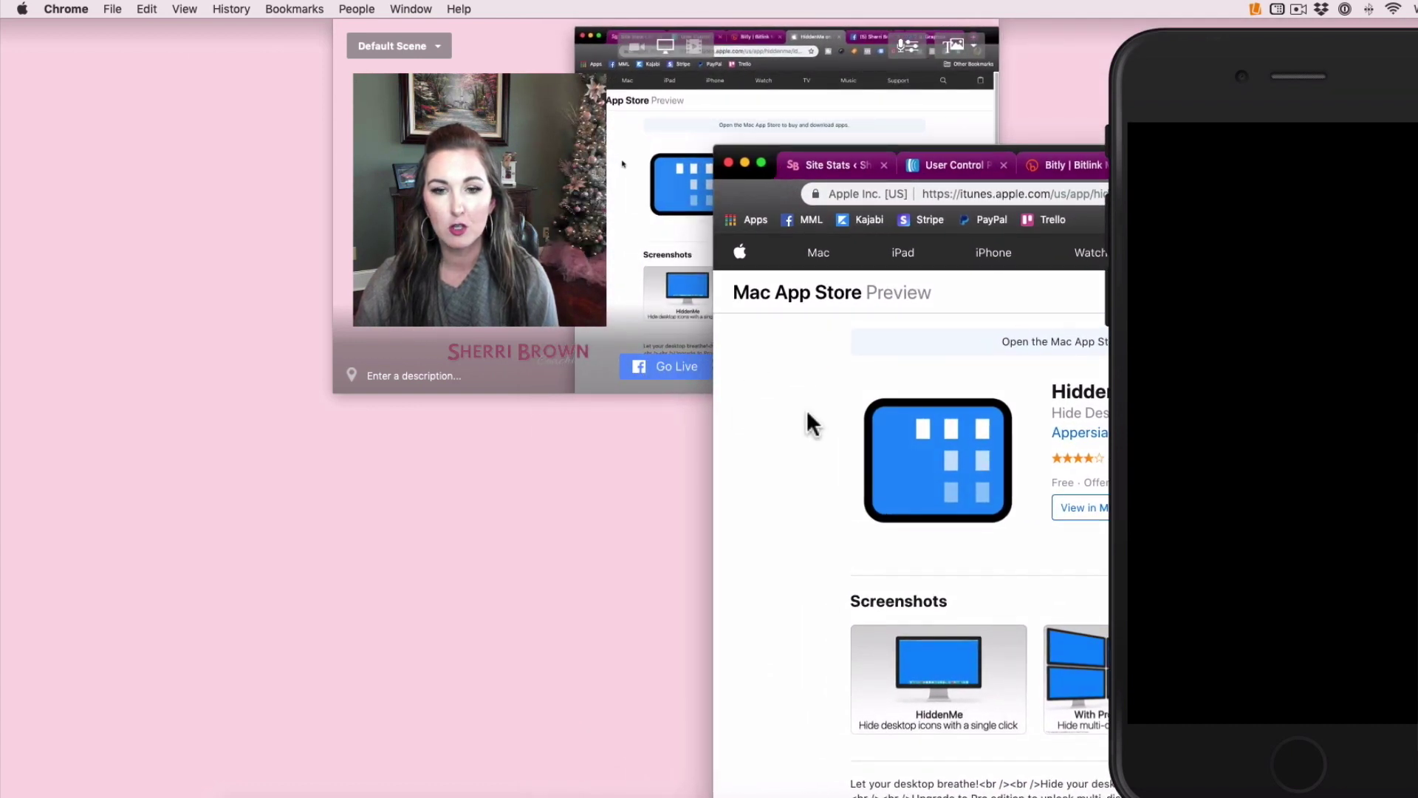
# - Move the mirrored iPhone window to the lower left of the desktop and shift the Chrome window farther down
pyautogui.click(1169, 78)
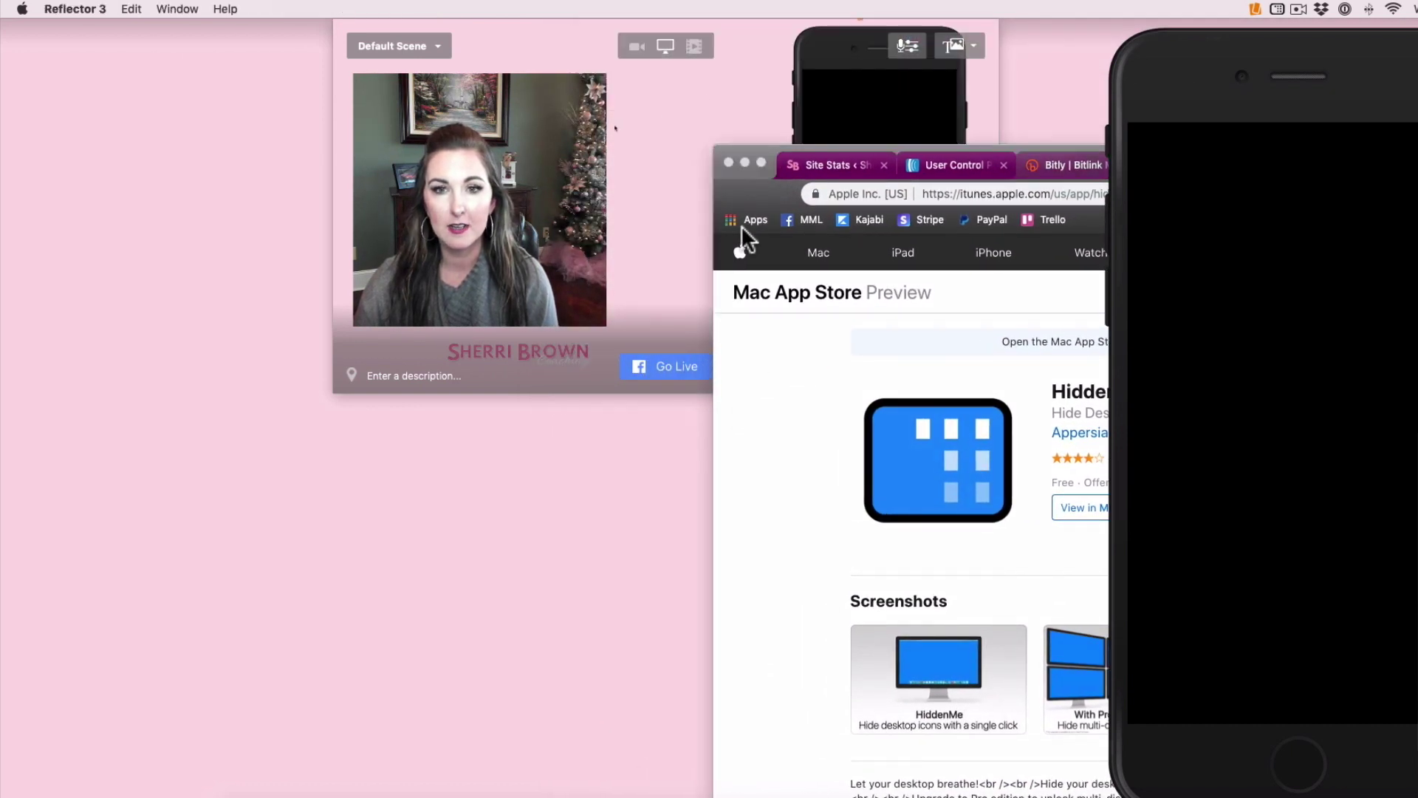
pyautogui.moveTo(1171, 76); pyautogui.dragTo(88, 485)
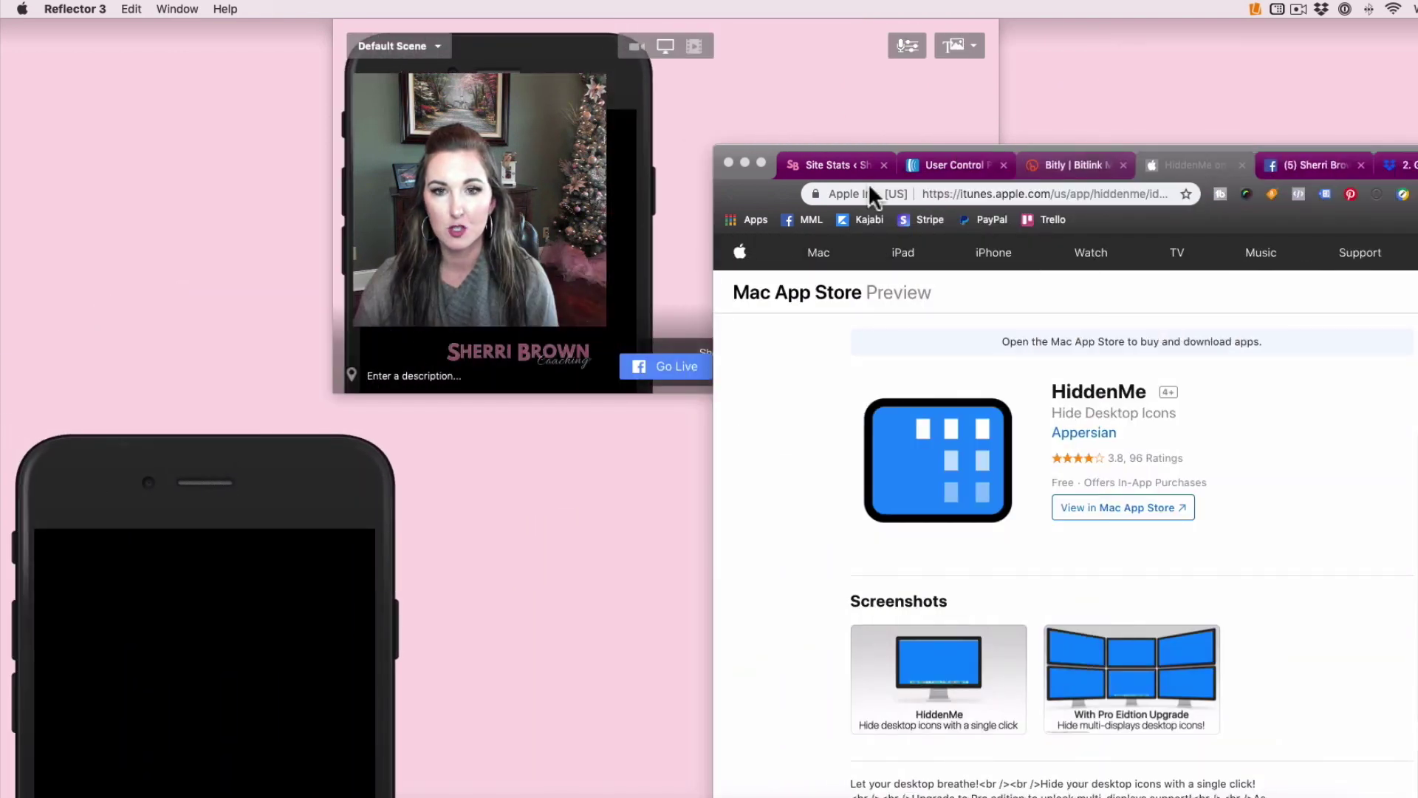
pyautogui.press('super+Tab')
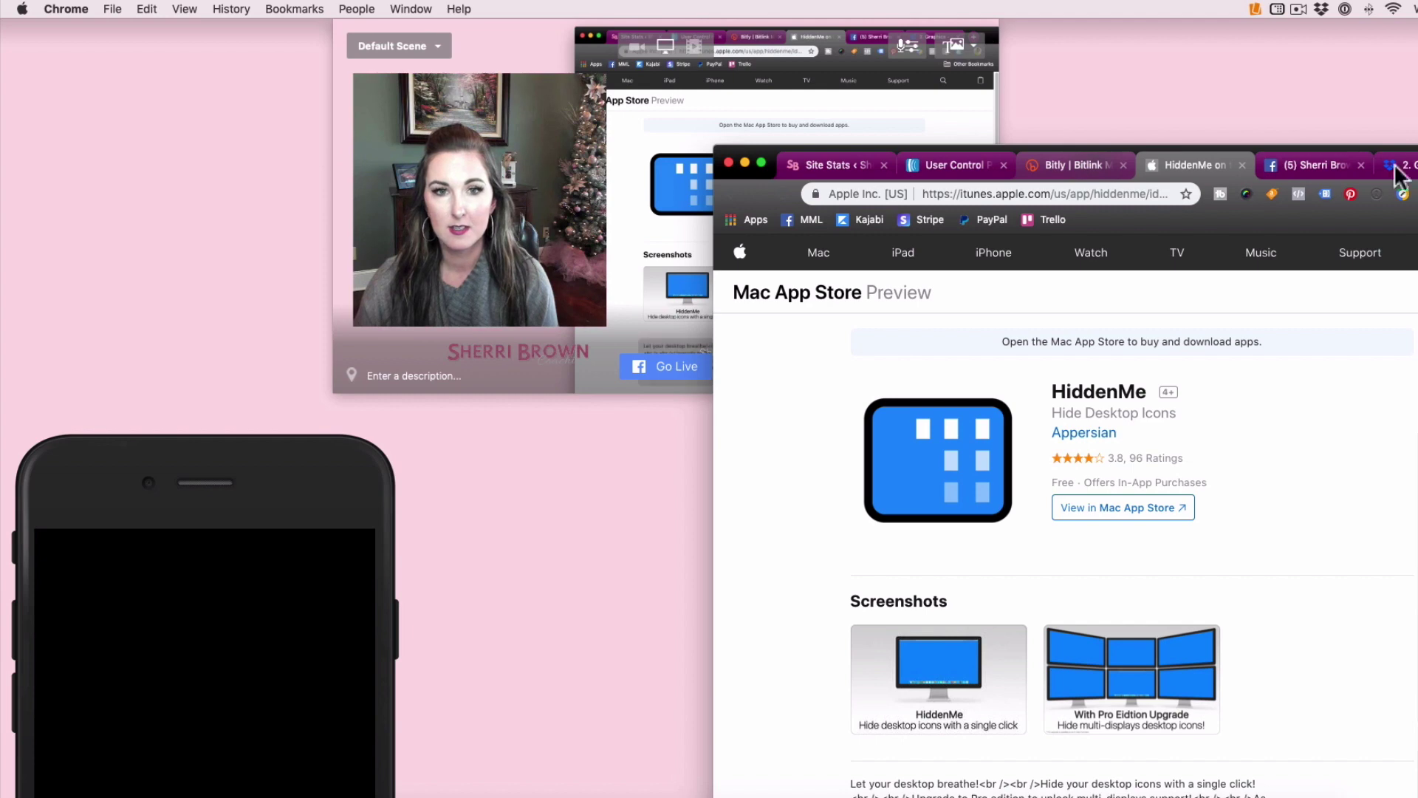
pyautogui.moveTo(764, 152); pyautogui.dragTo(763, 154)
pyautogui.moveTo(746, 174); pyautogui.dragTo(761, 347)
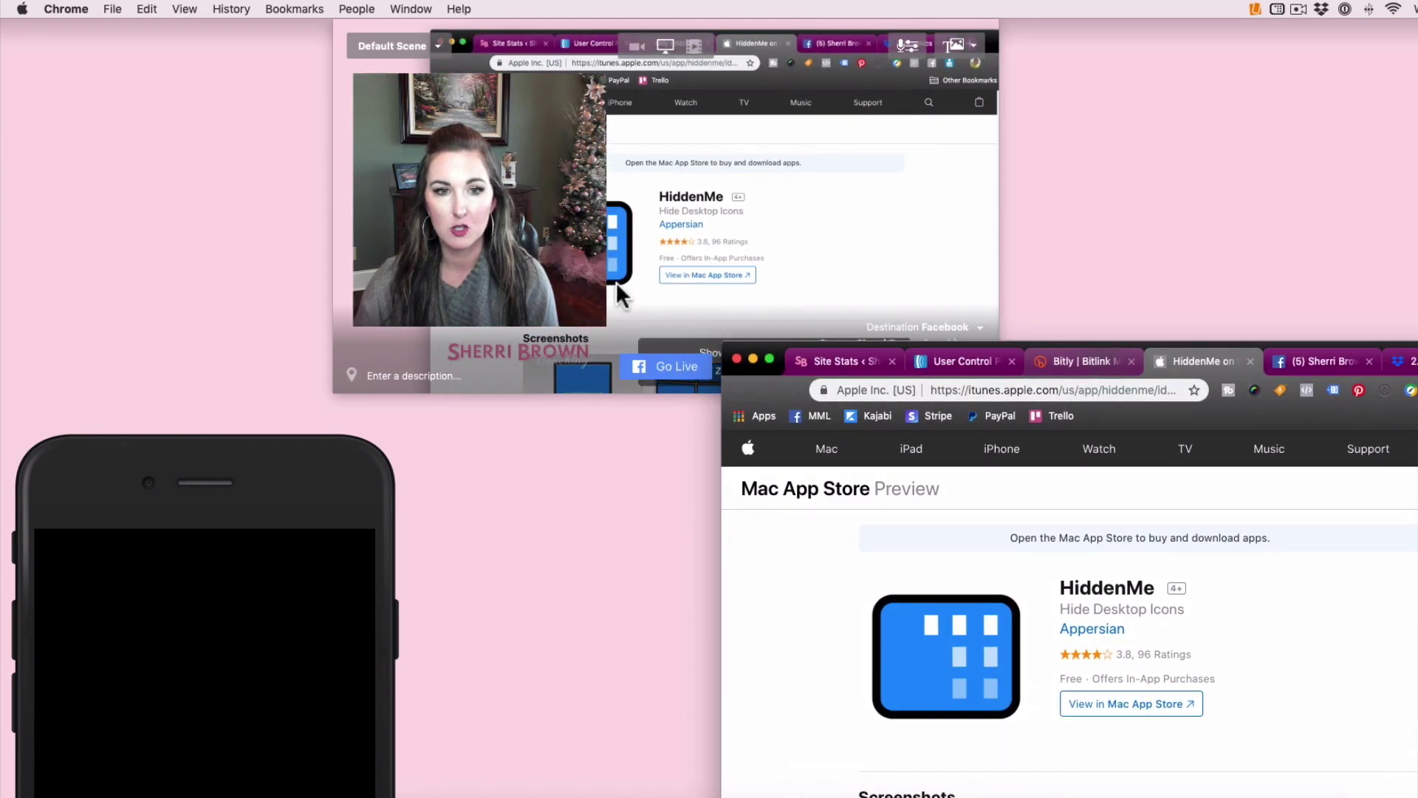
# - Shrink the square camera picture in Ecamm Live and reposition the Chrome window so the HiddenMe page appears beside it
pyautogui.click(600, 317)
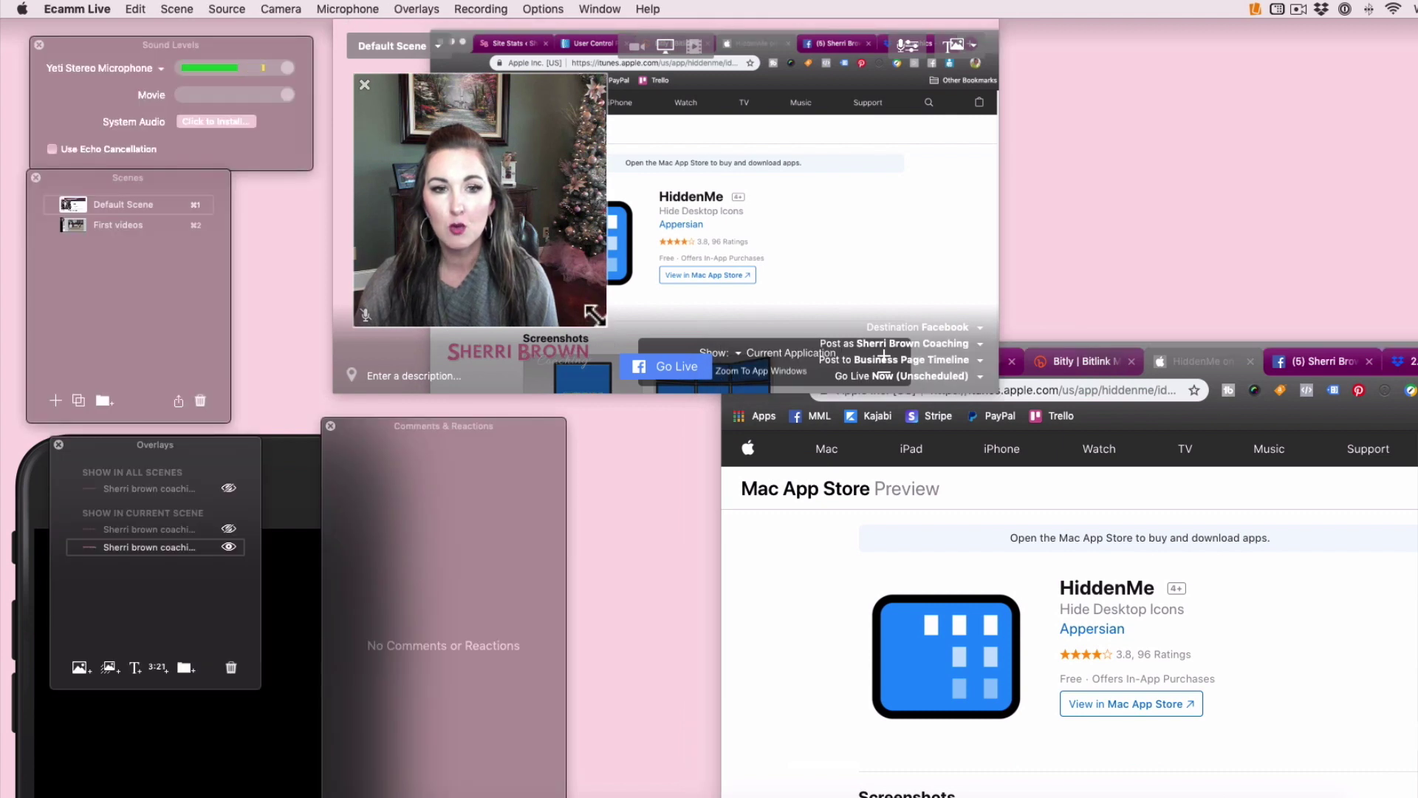
pyautogui.click(597, 317)
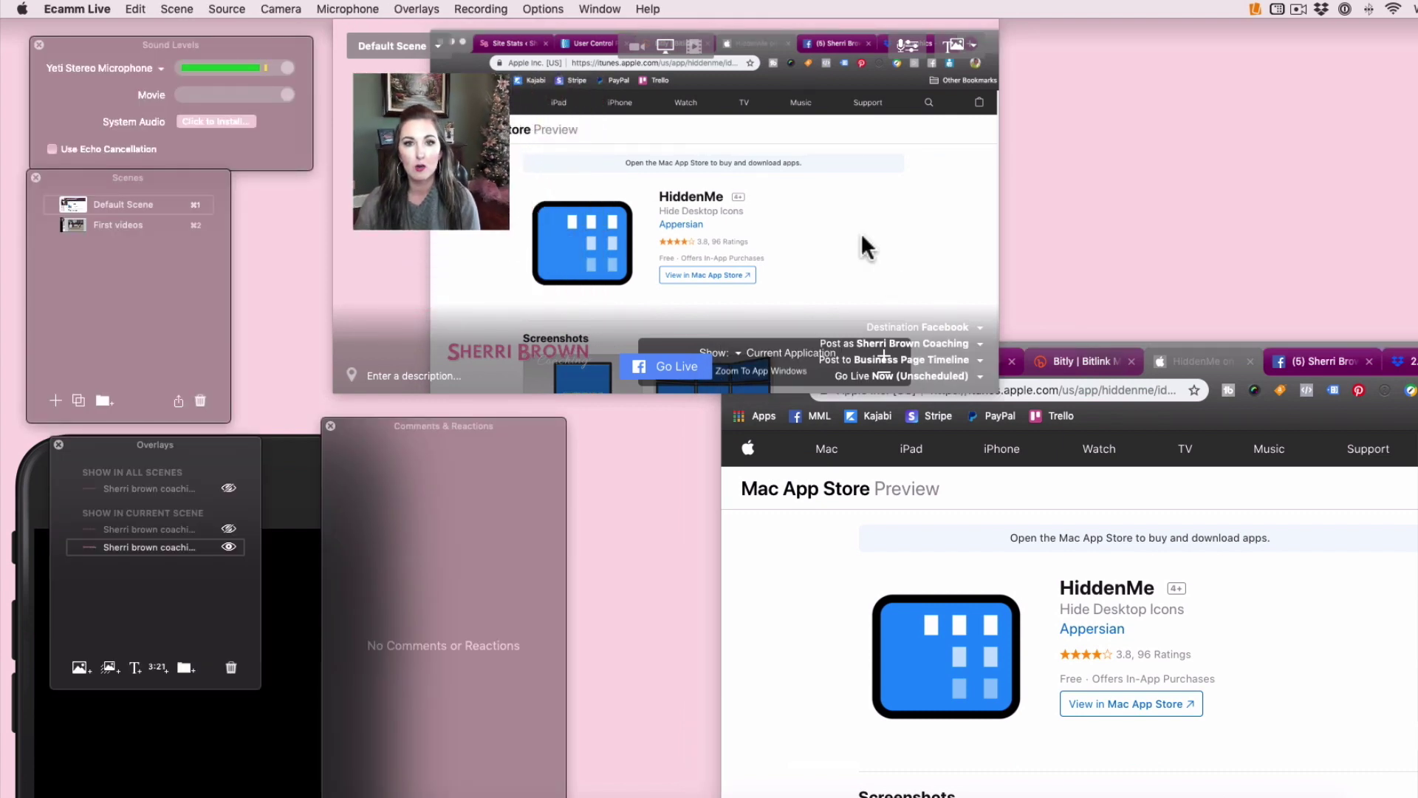
pyautogui.moveTo(1034, 347); pyautogui.dragTo(1016, 415)
pyautogui.scroll(-10, 1266, 778)
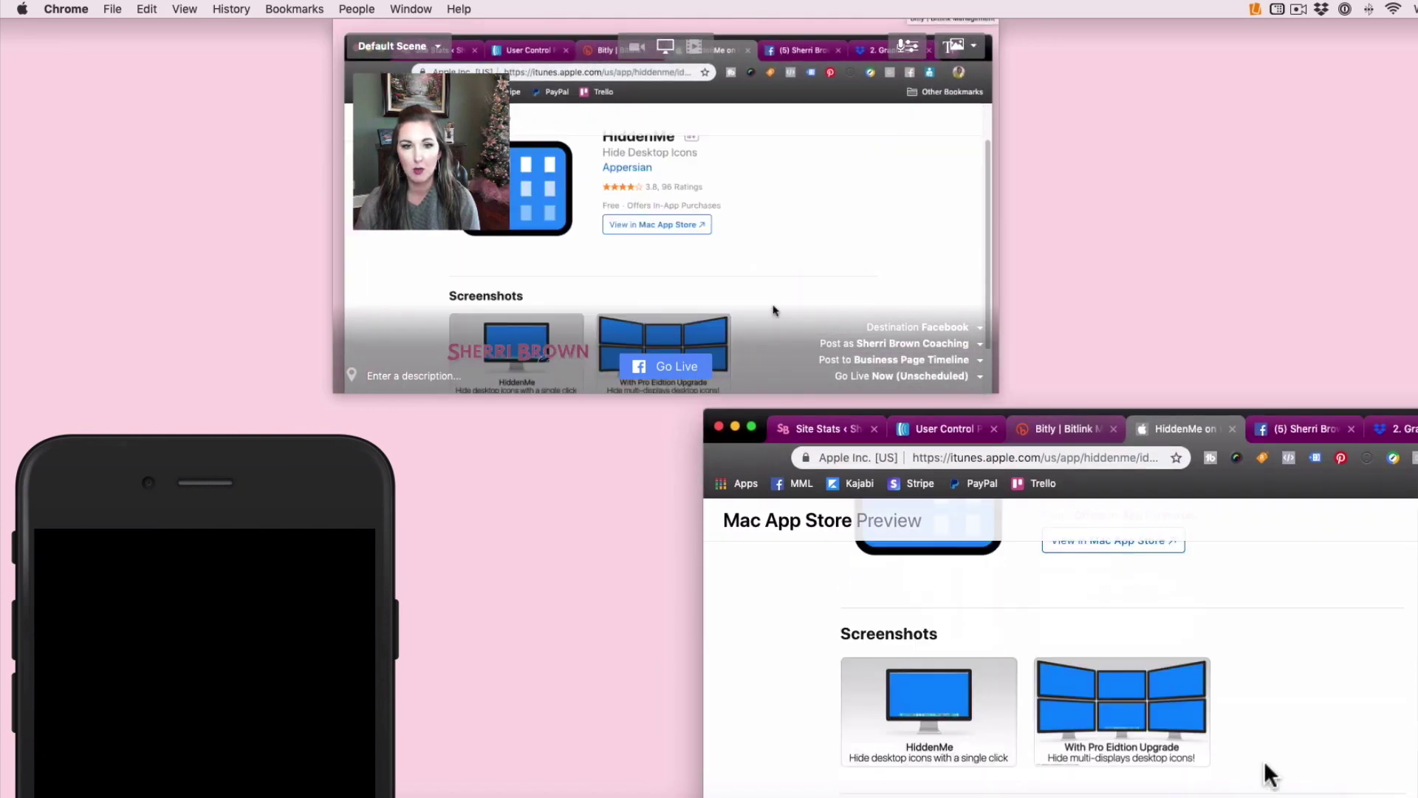
pyautogui.scroll(10, 1249, 738)
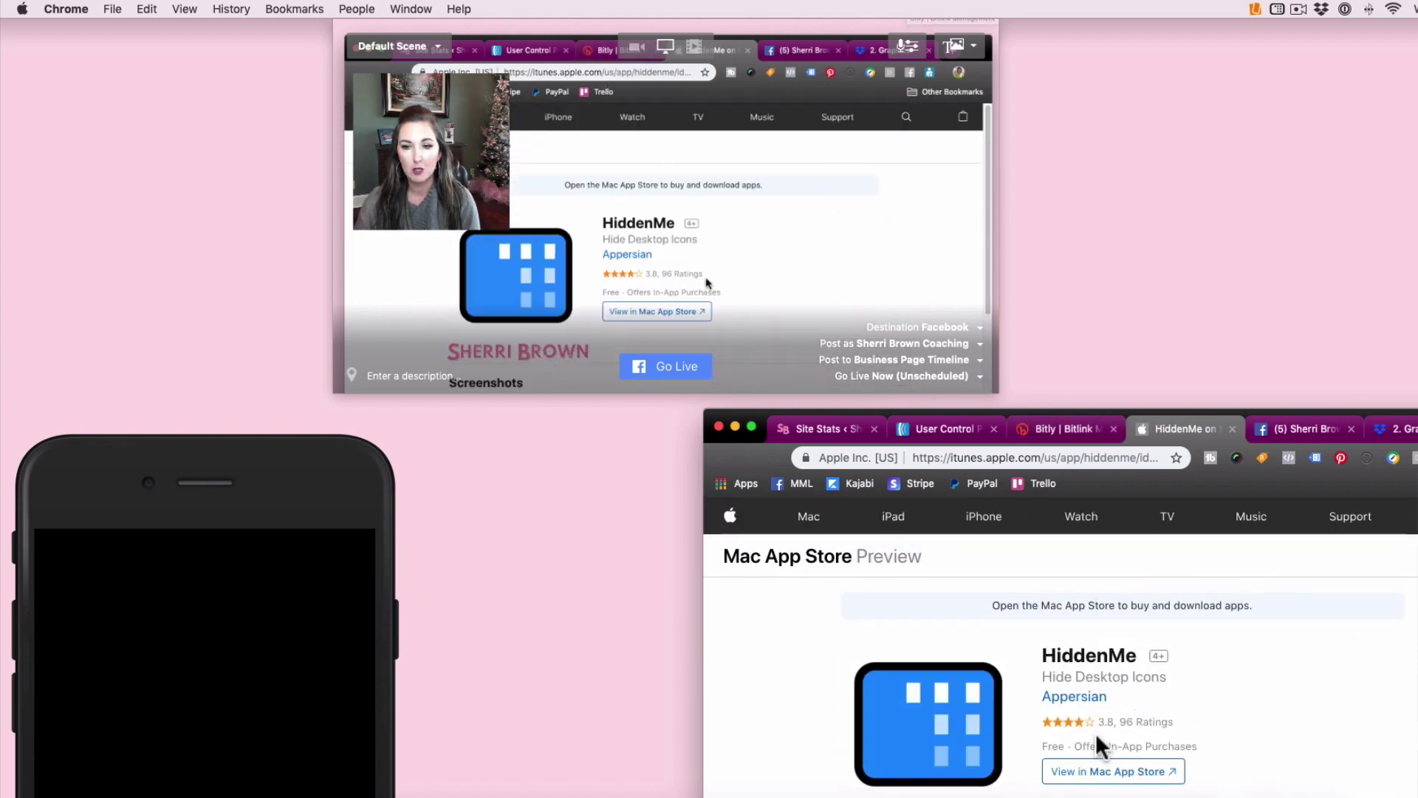
pyautogui.moveTo(739, 411); pyautogui.dragTo(801, 195)
# - Return to Ecamm Live and switch the broadcast source from the shared screen to the full camera view
pyautogui.click(526, 130)
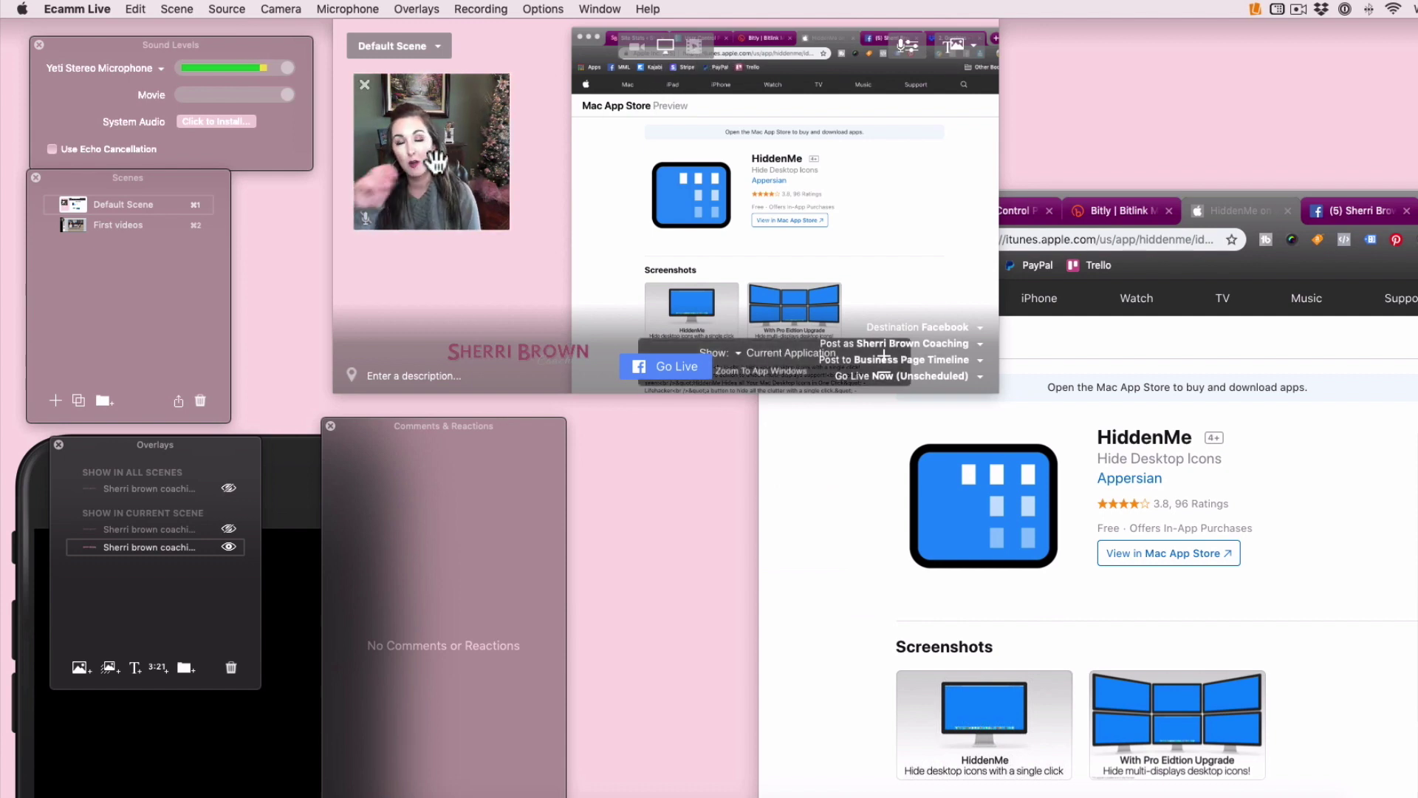
pyautogui.click(635, 48)
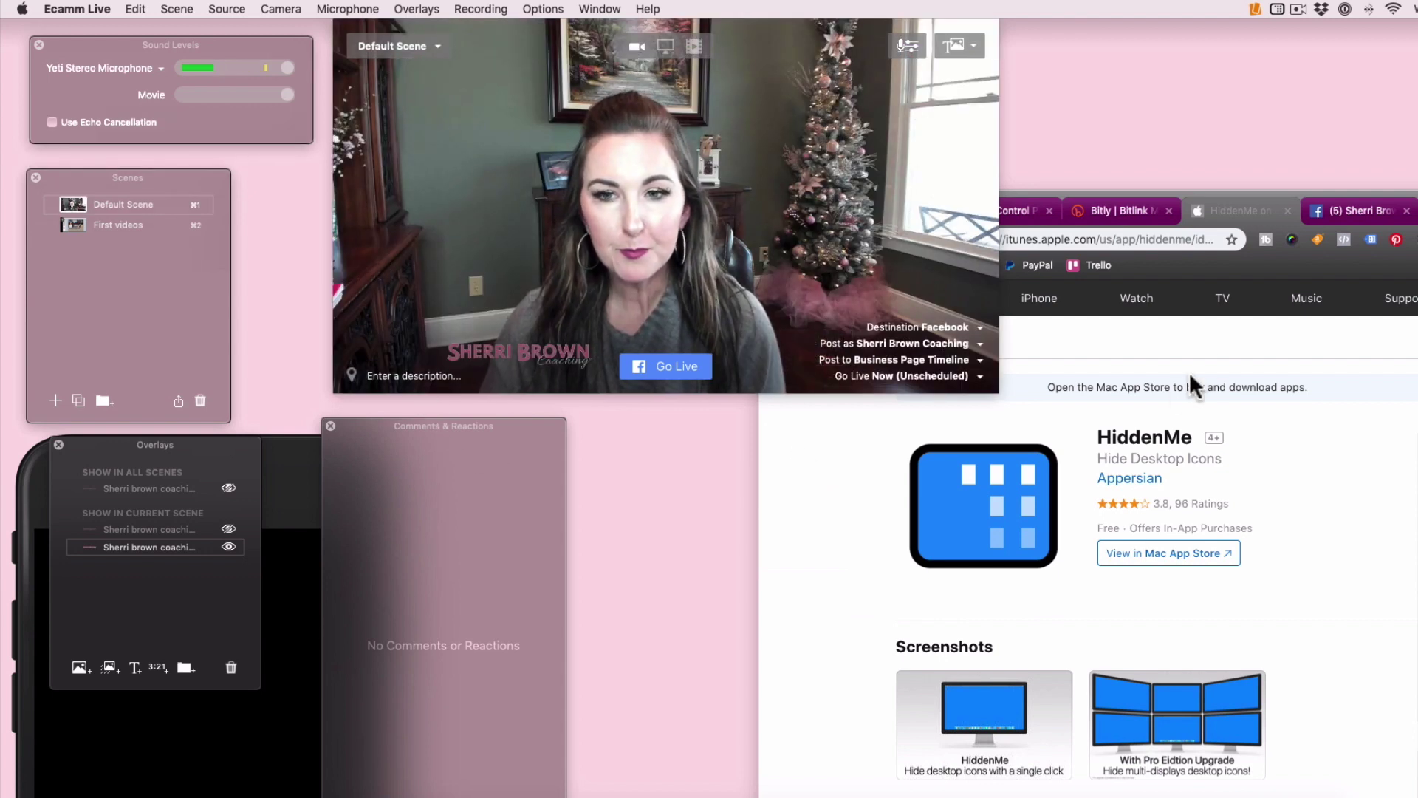
pyautogui.click(1305, 189)
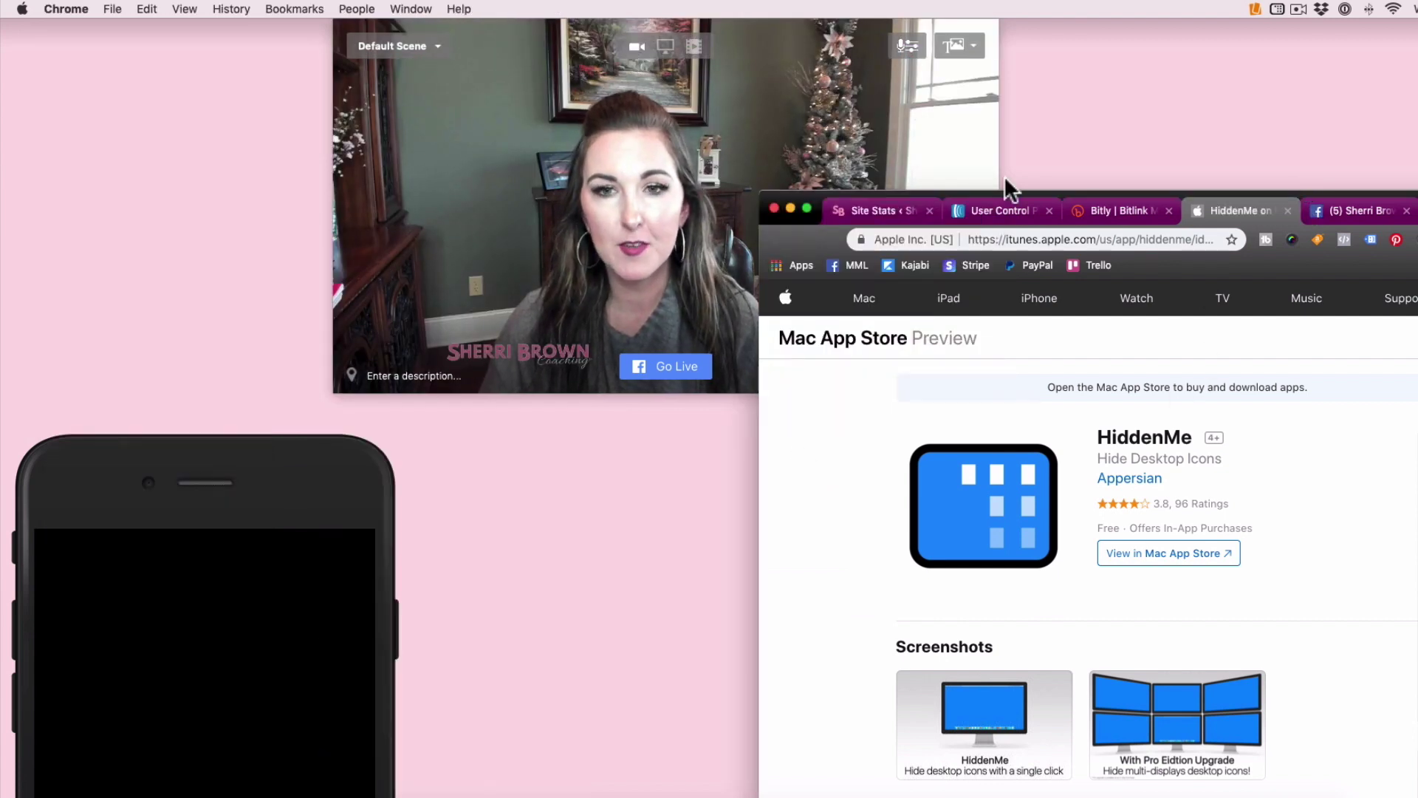
pyautogui.click(691, 158)
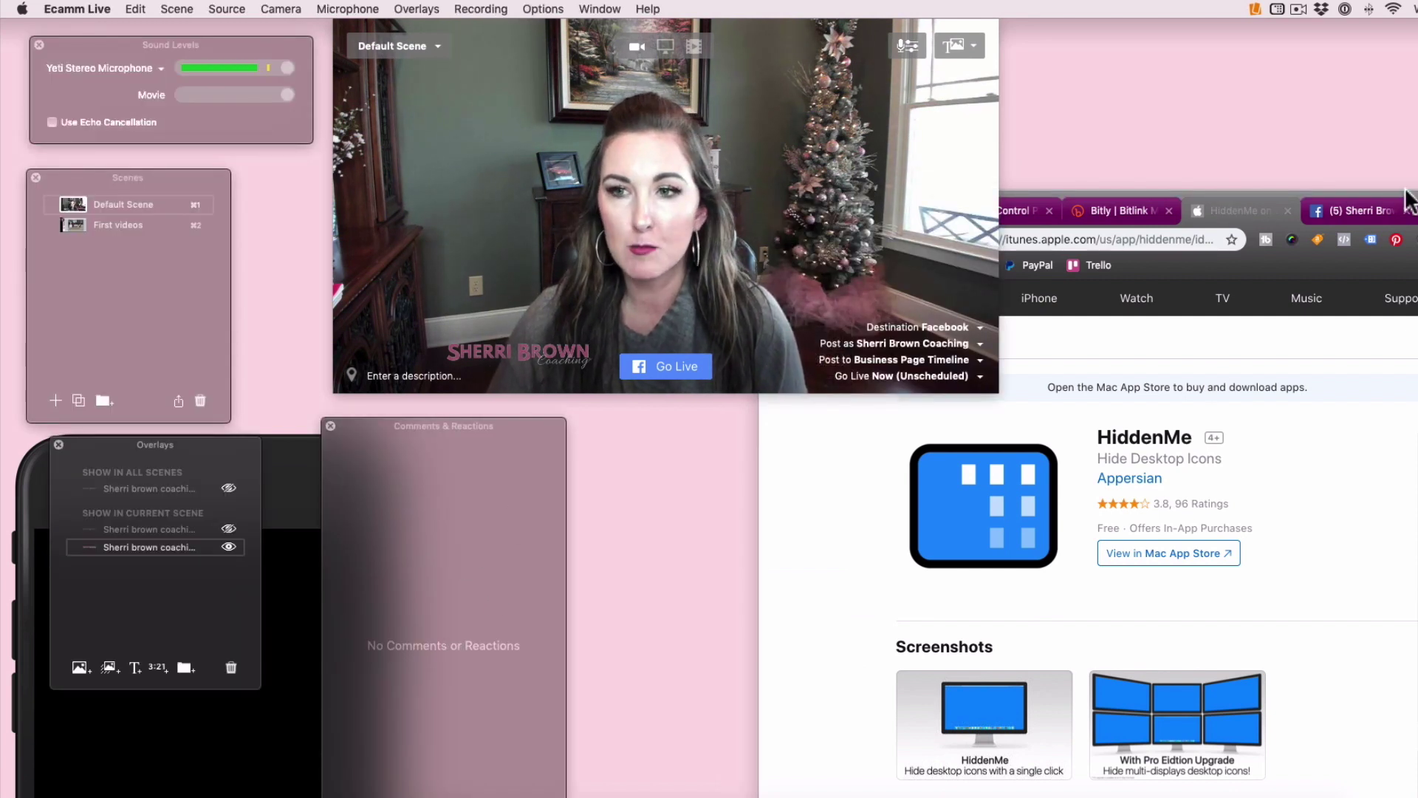
# - Switch to the Facebook profile page in Chrome, enlarge the browser window, and widen it toward the desktop's edge
pyautogui.click(1387, 215)
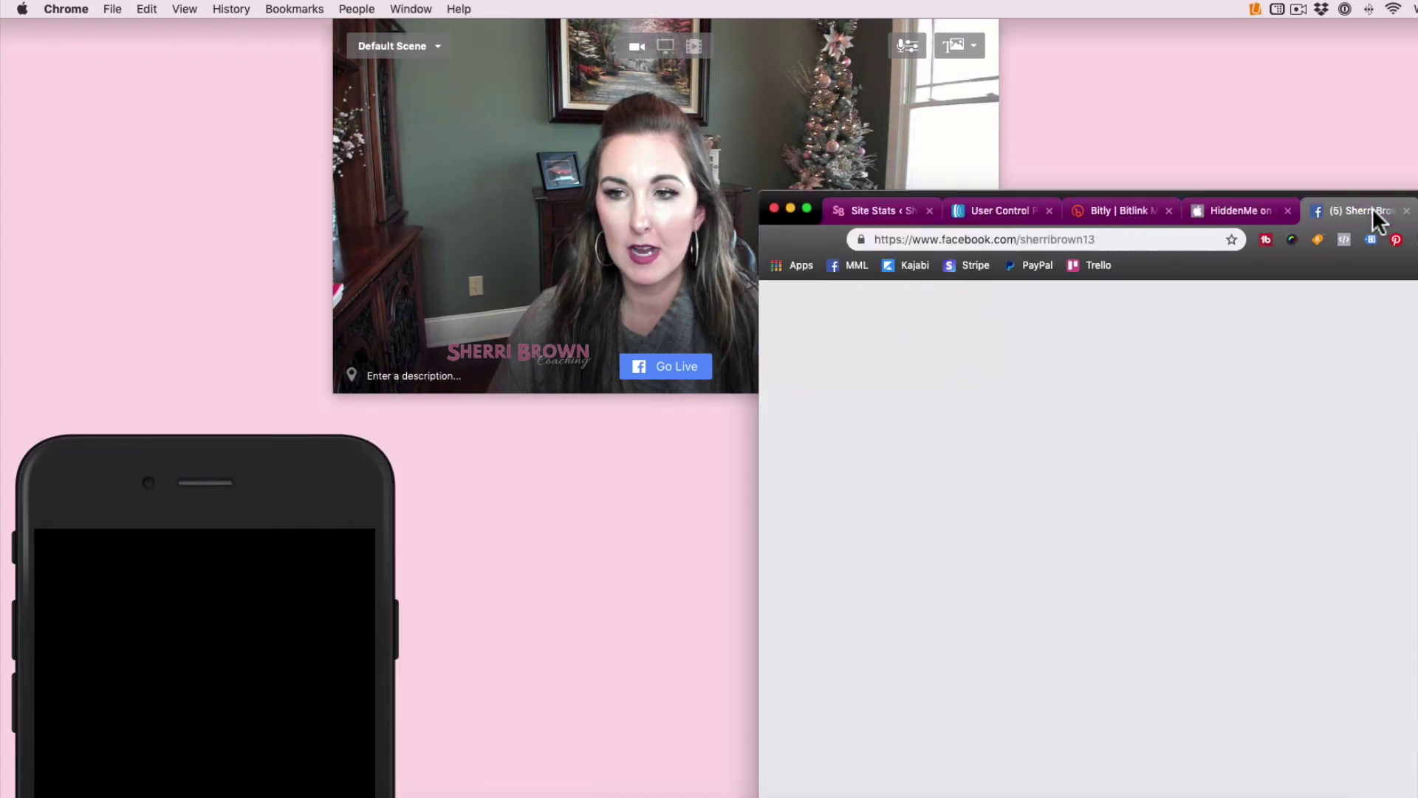
pyautogui.doubleClick(820, 200)
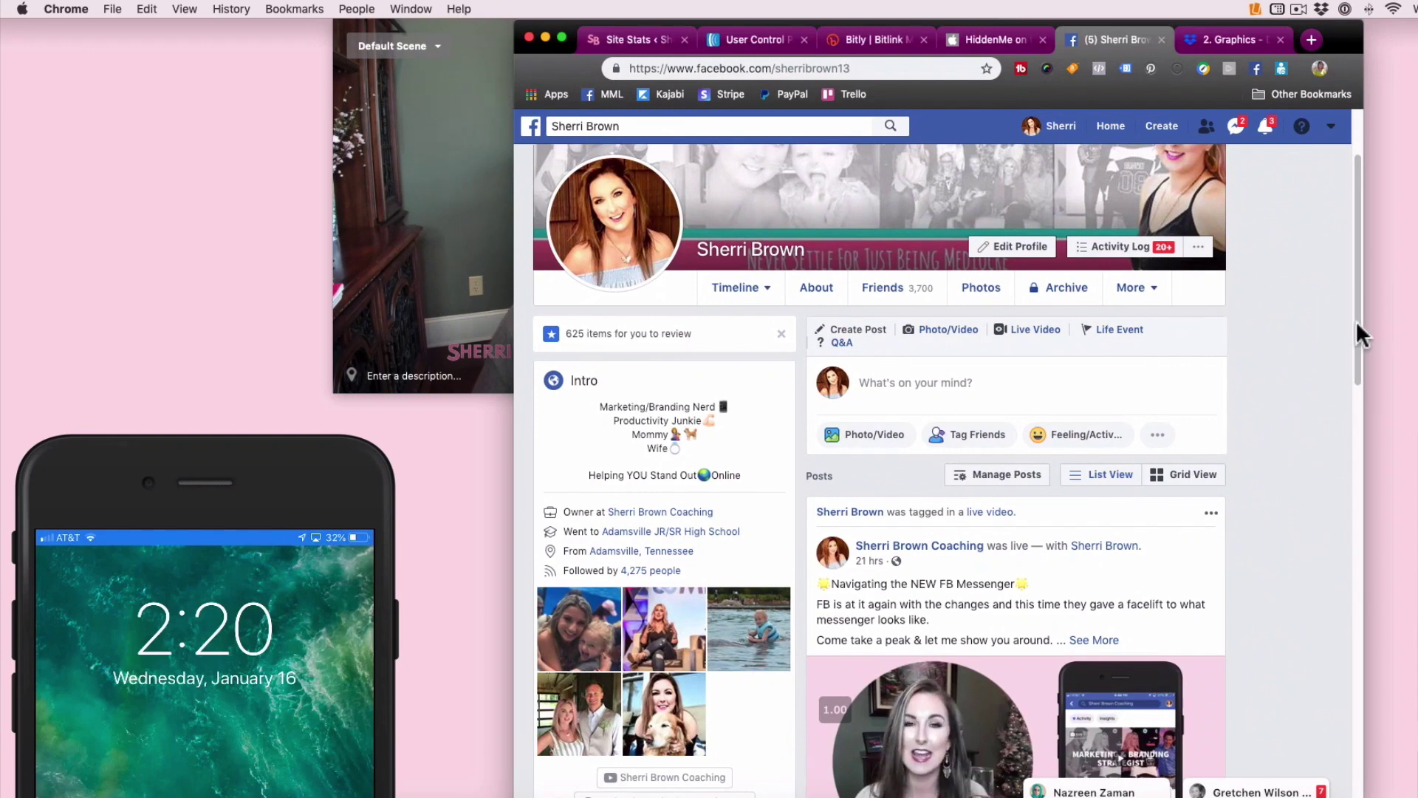
pyautogui.moveTo(1365, 323); pyautogui.dragTo(1417, 325)
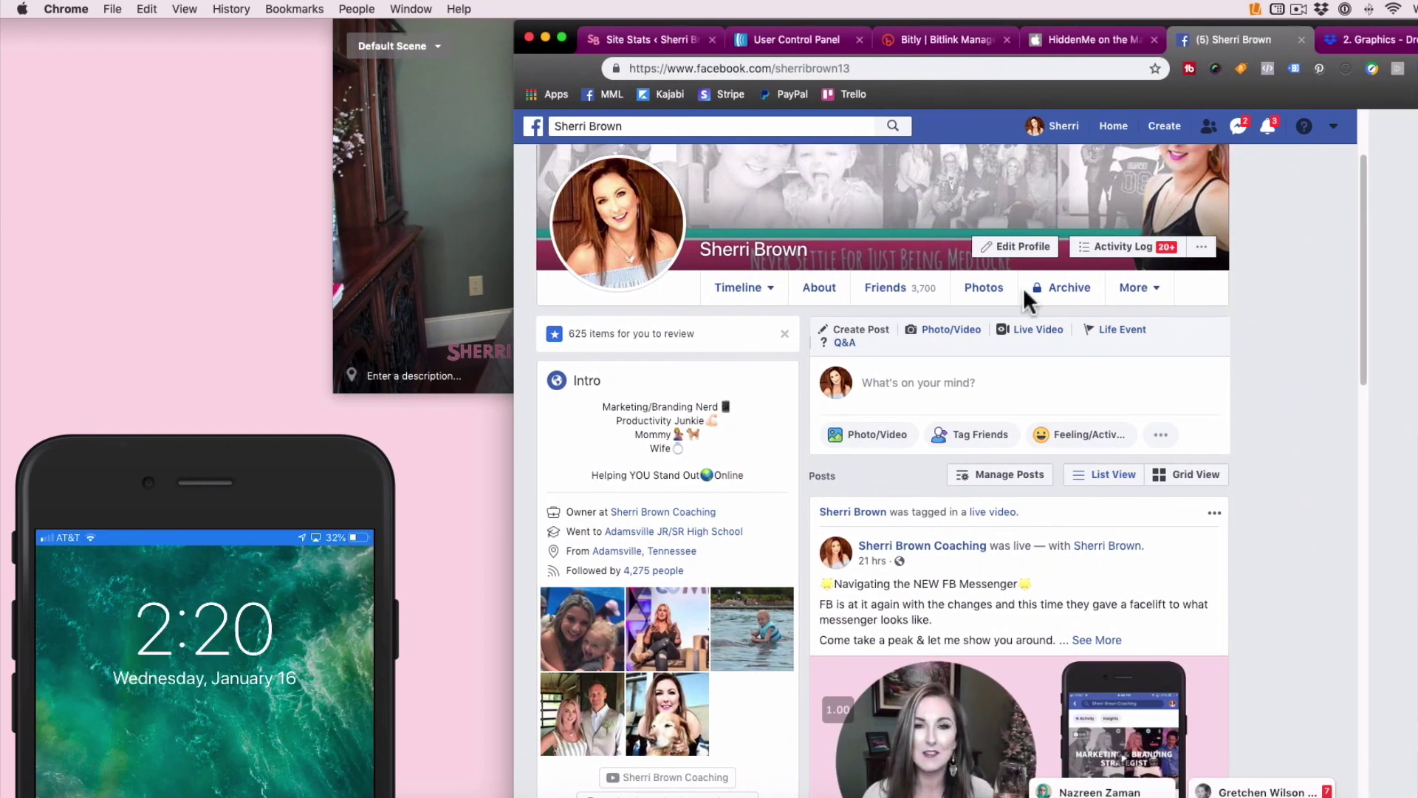
# - Search Facebook for "back to the basics community" and open the Back to the Basics Community group
pyautogui.click(819, 126)
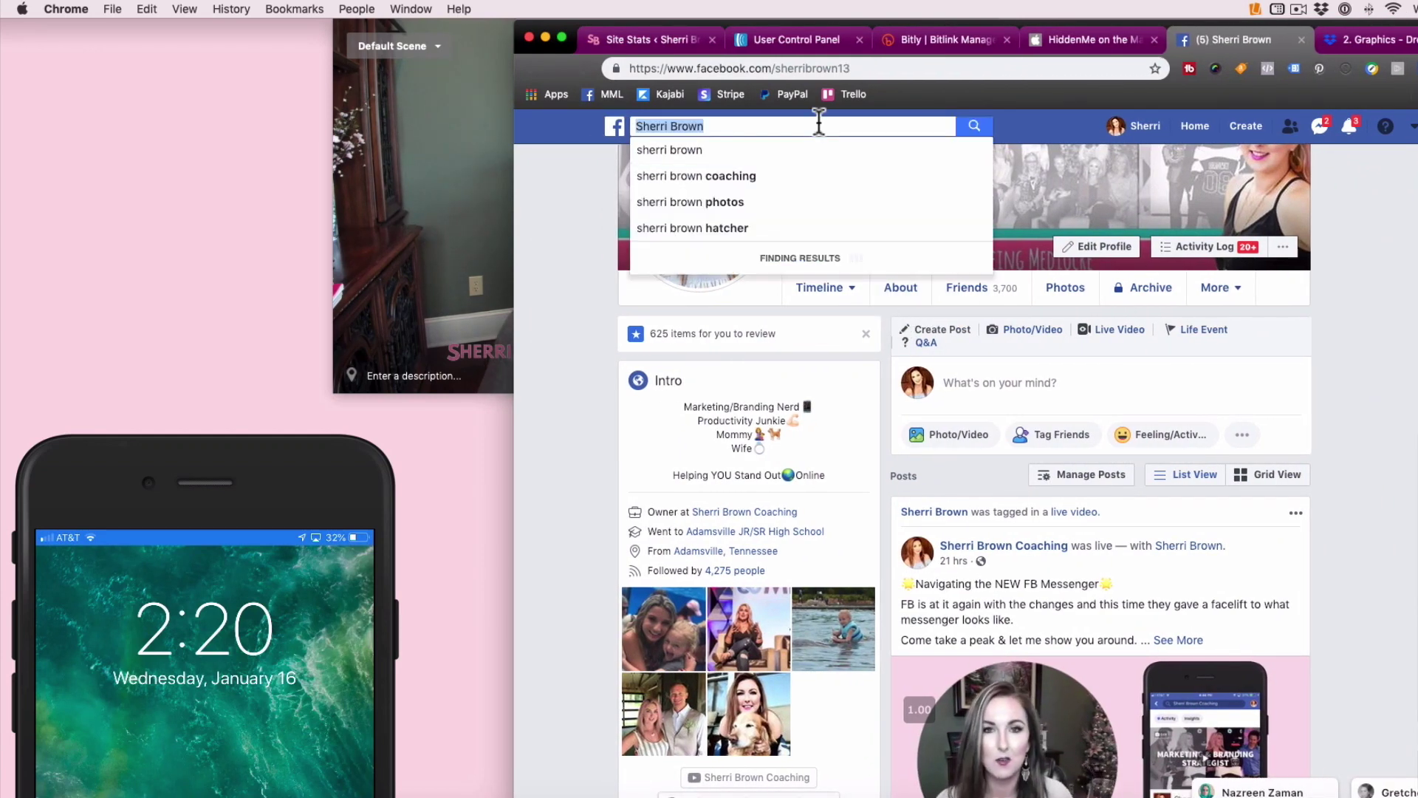
pyautogui.write('b')
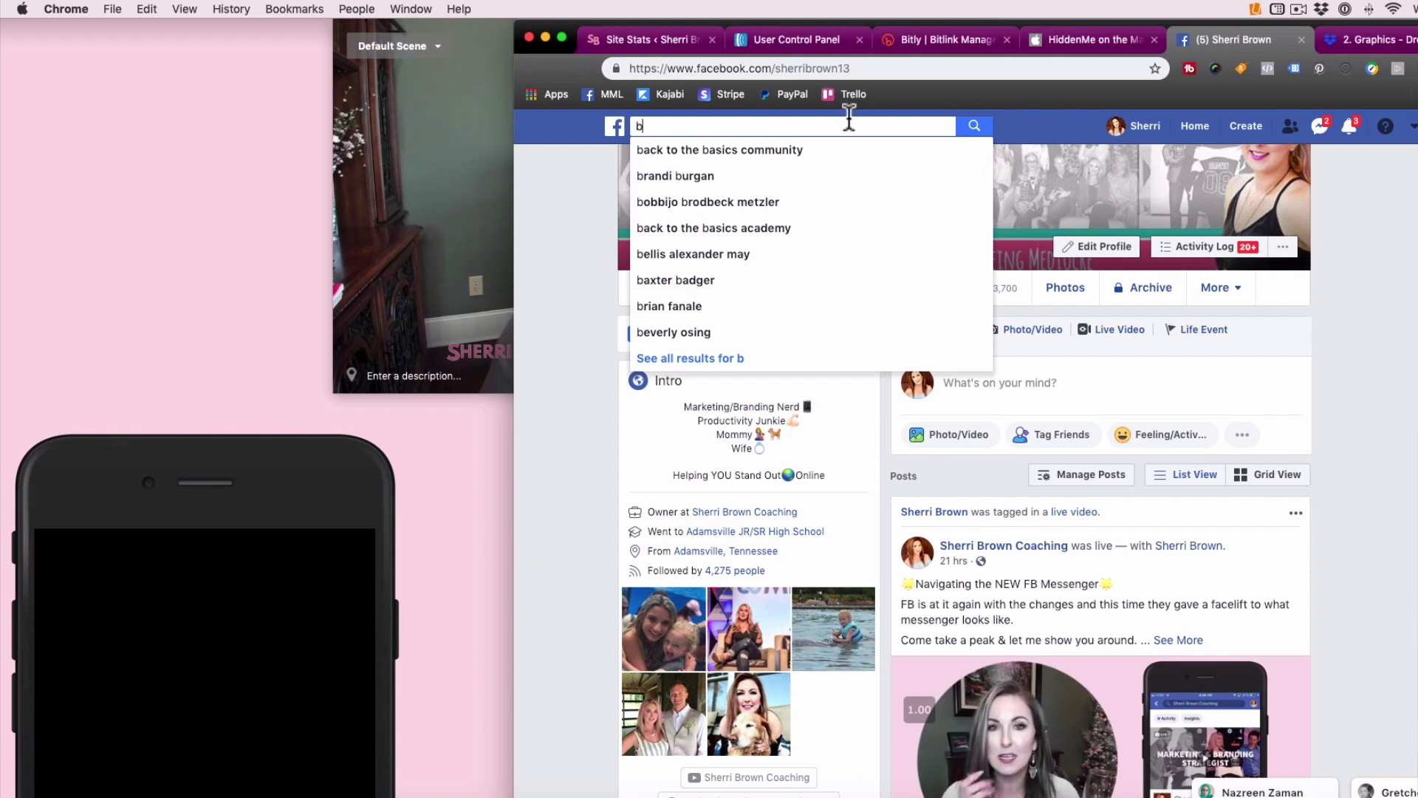
pyautogui.click(840, 147)
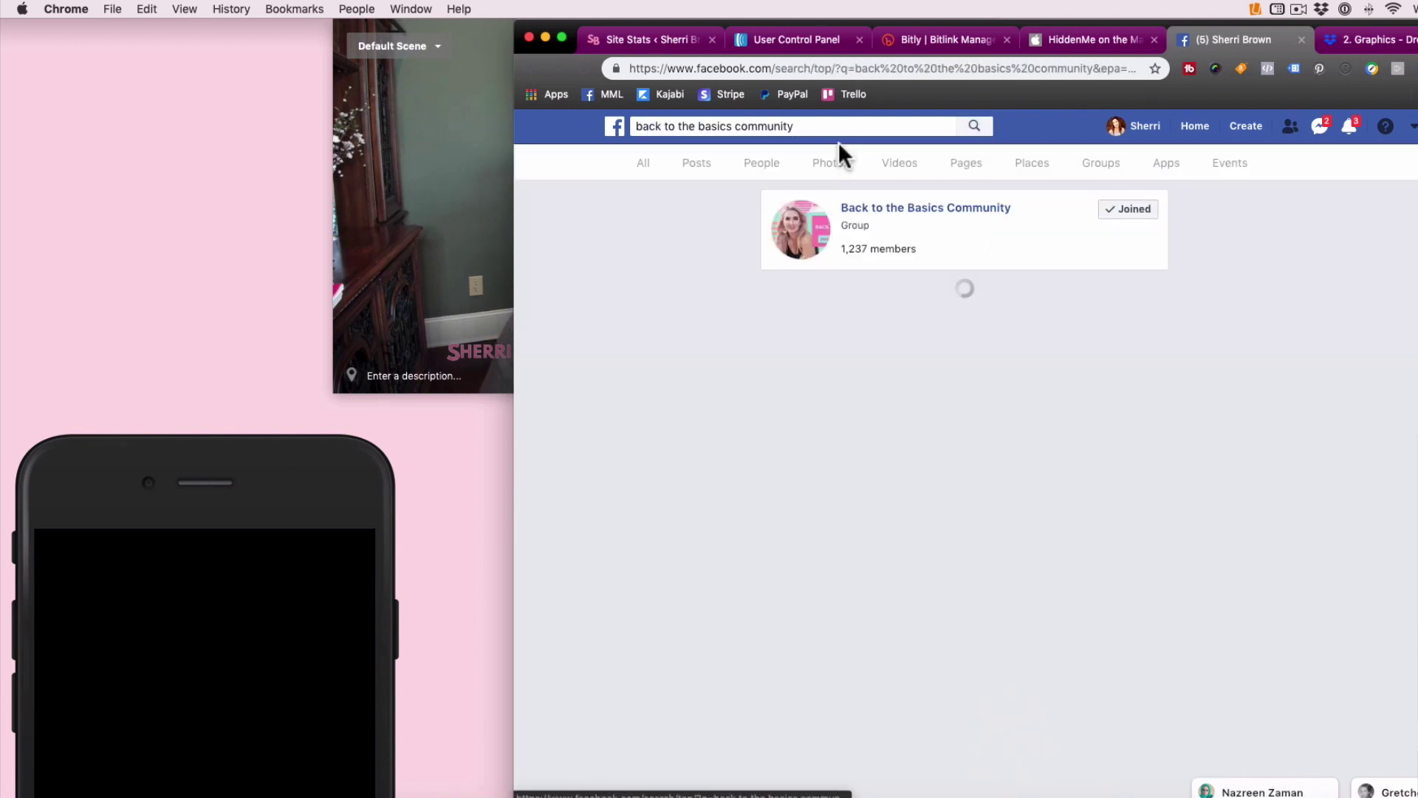
pyautogui.click(896, 210)
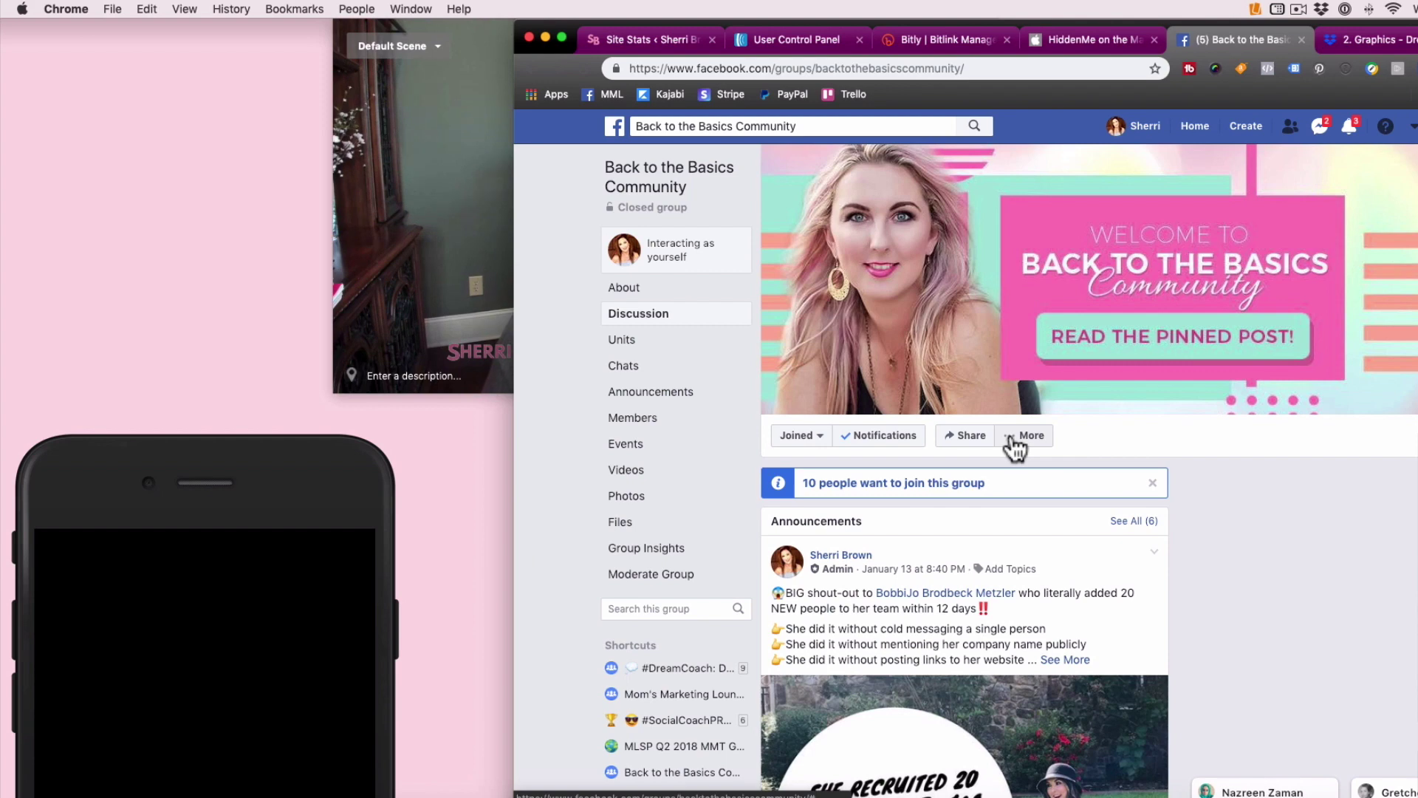
# - Open the group's settings for editing and find the Apps section
pyautogui.click(1013, 441)
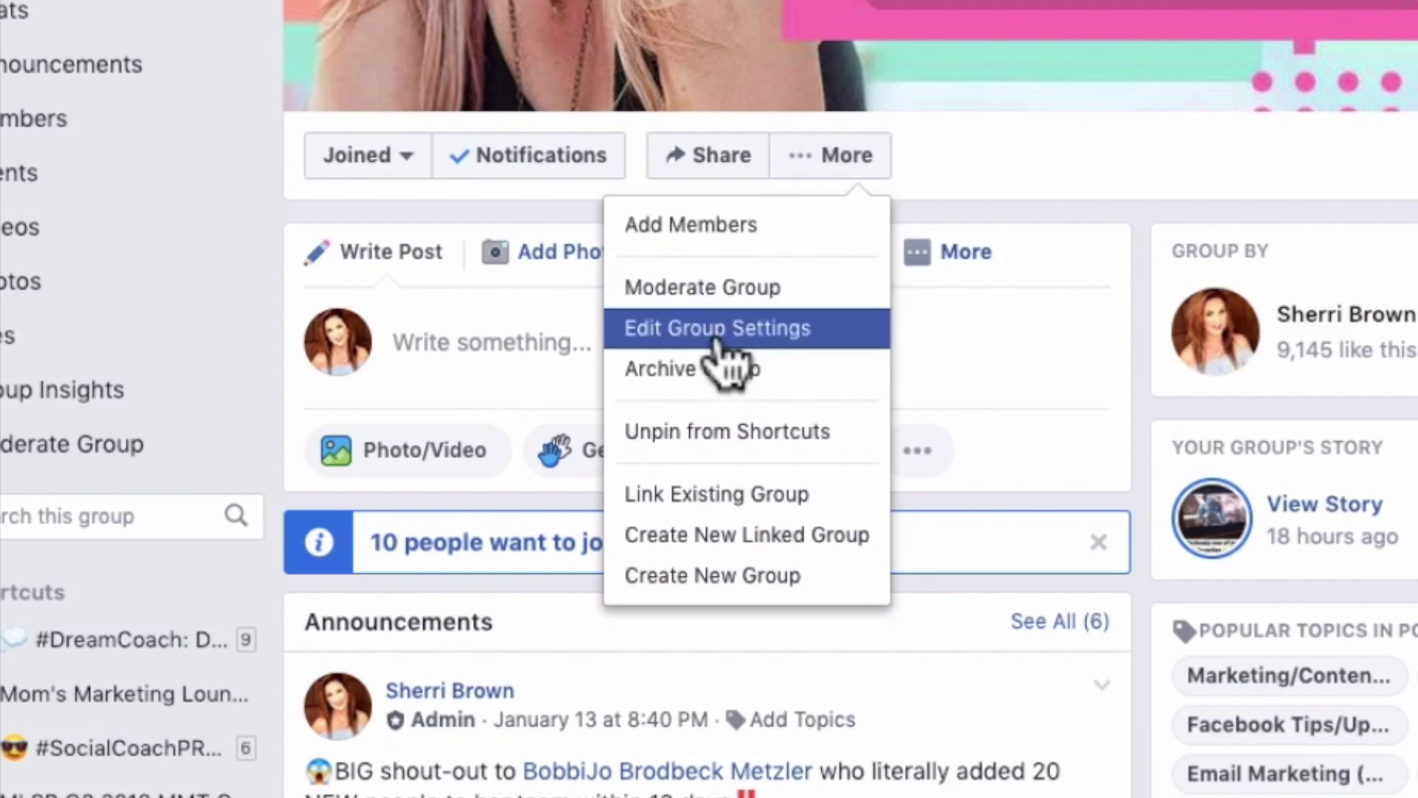
pyautogui.scroll(-8, 720, 351)
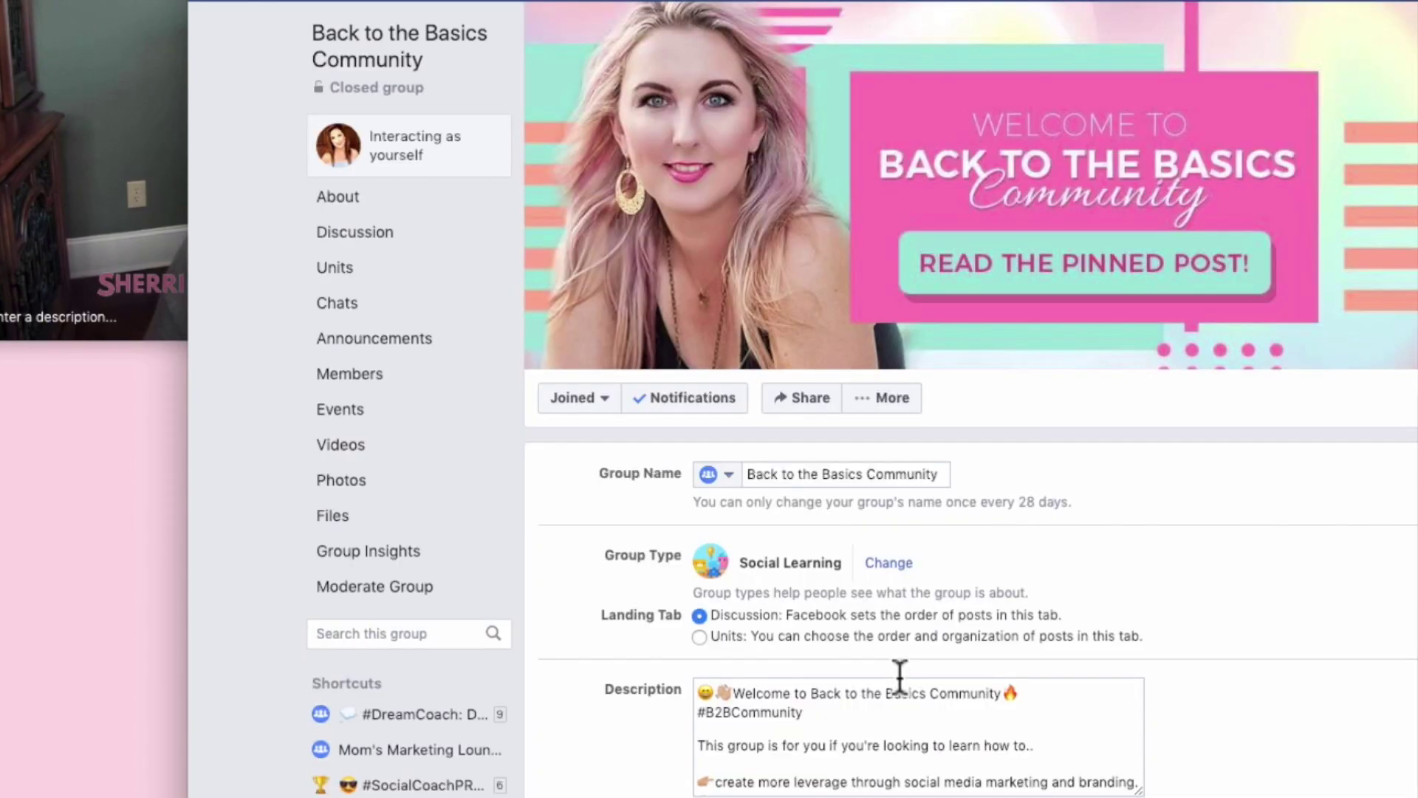
pyautogui.scroll(-9, 897, 669)
pyautogui.scroll(-1, 896, 687)
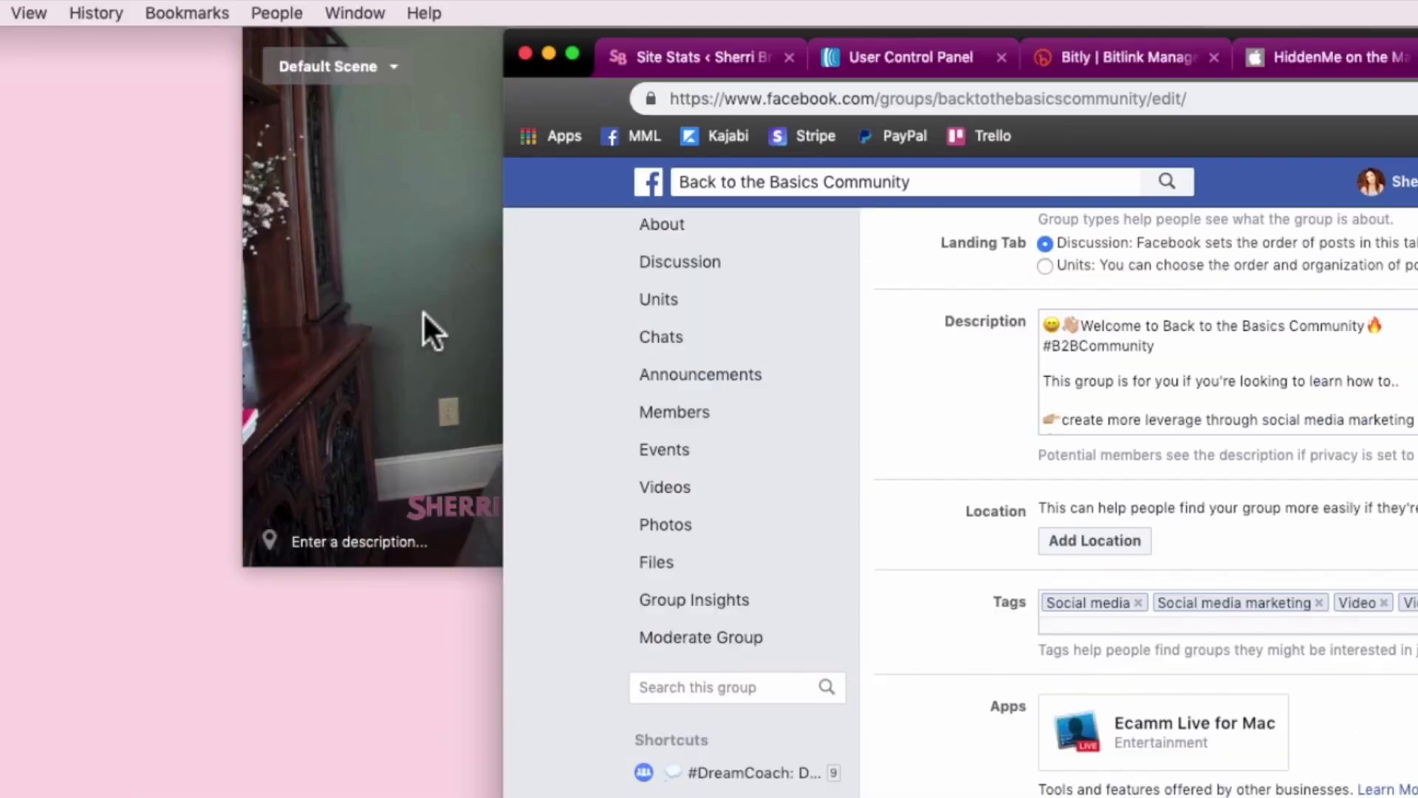
# - Return to Ecamm Live and show the available streaming destinations
pyautogui.click(112, 98)
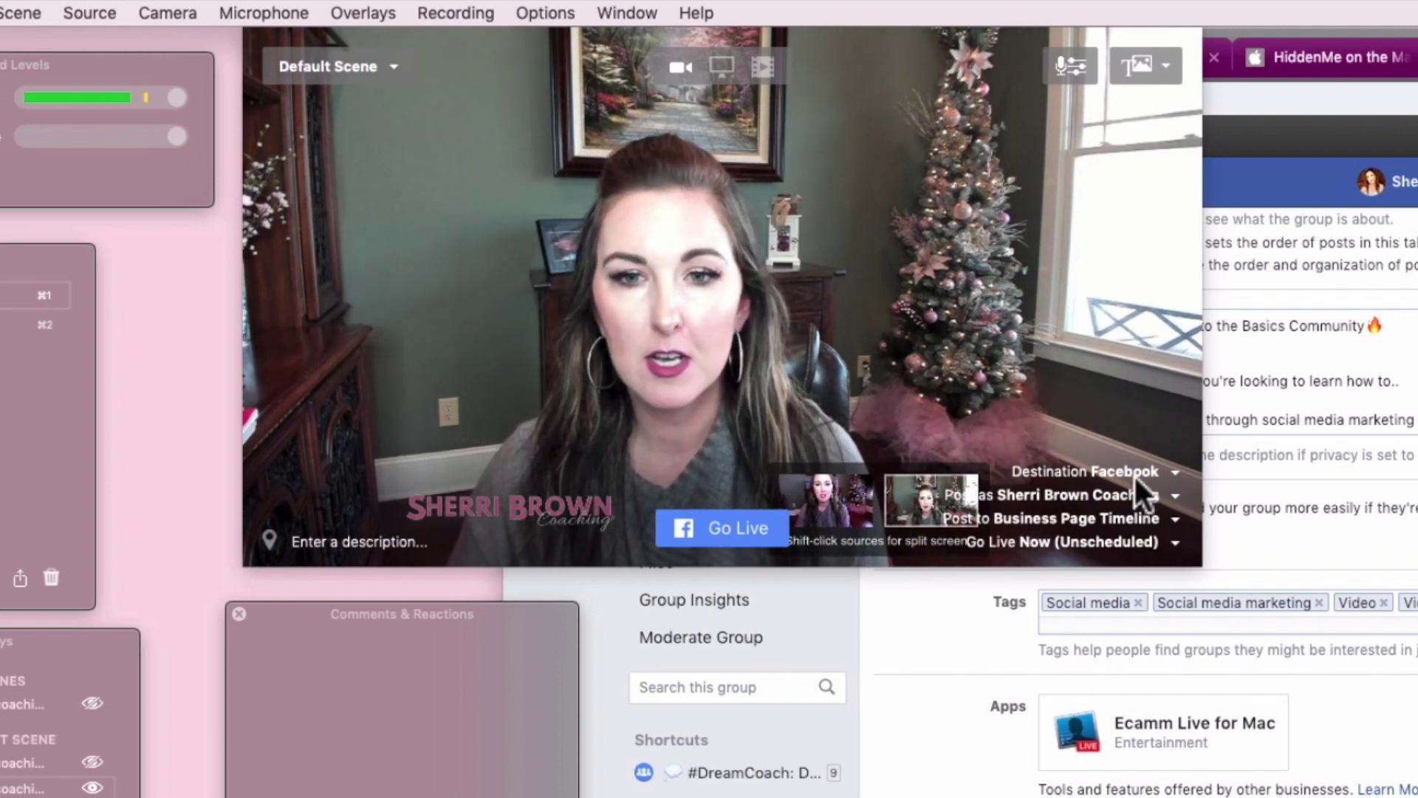
pyautogui.click(1174, 471)
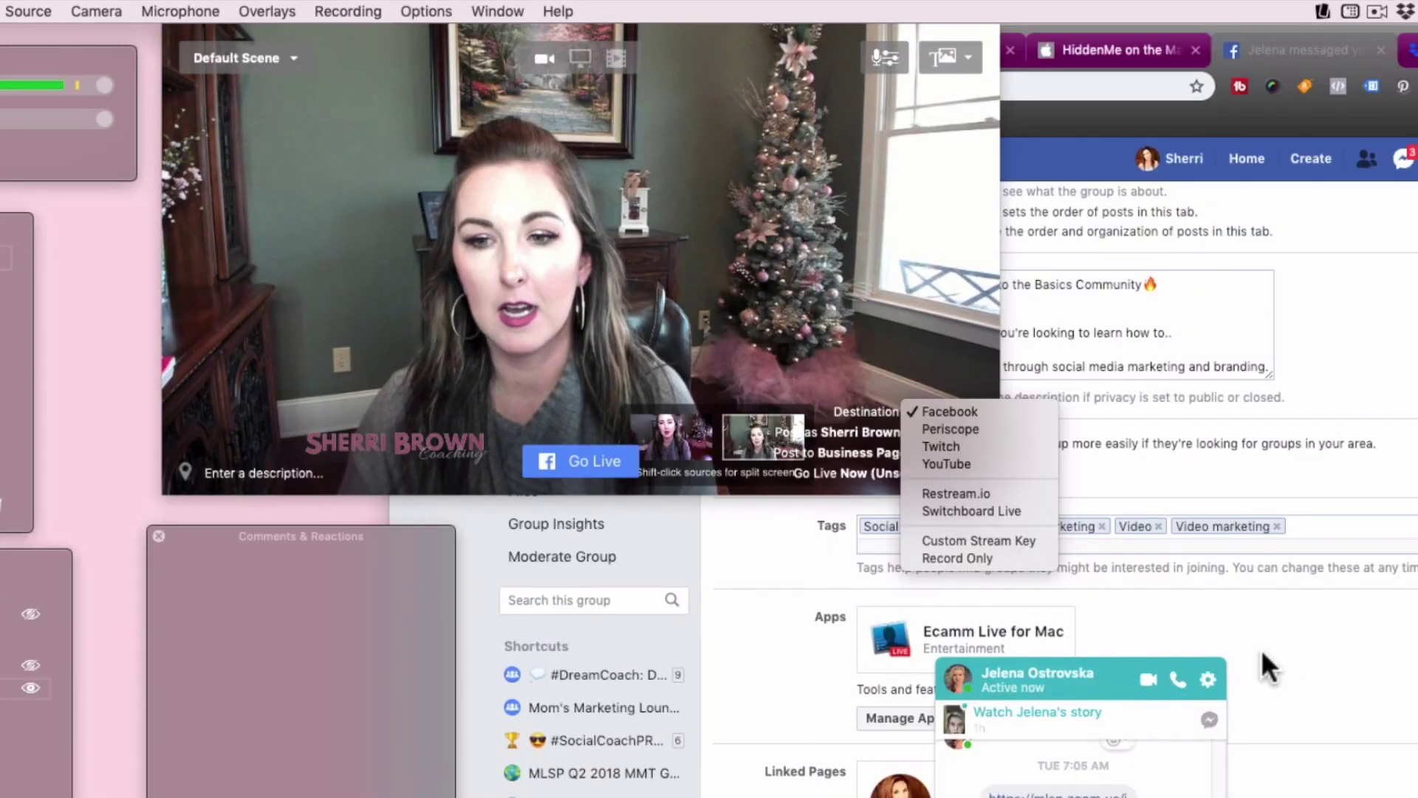
# - Close the chat pop-up on the Facebook group page, minimize the Chrome window, and return to Ecamm Live
pyautogui.click(1288, 645)
pyautogui.click(1226, 657)
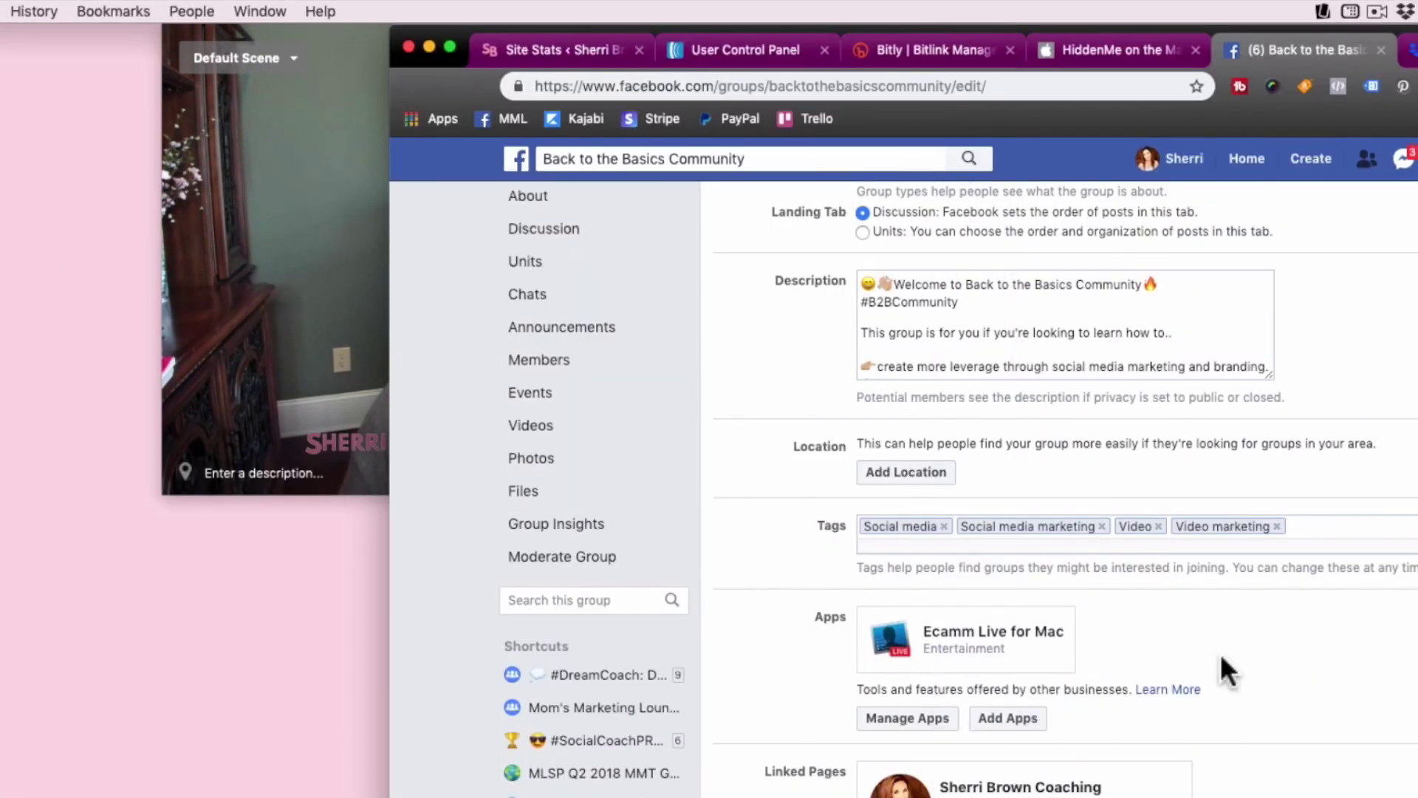
pyautogui.click(427, 44)
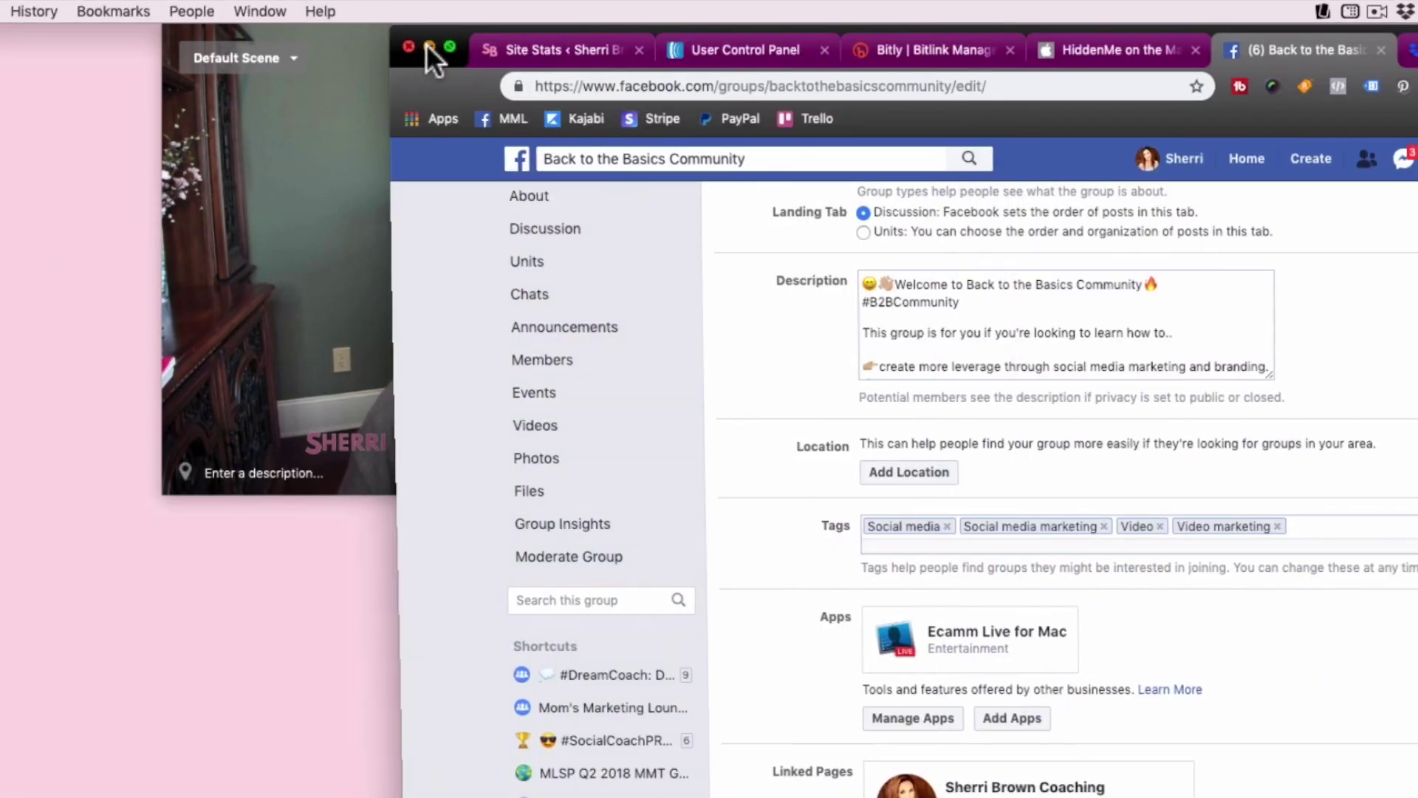
pyautogui.click(399, 296)
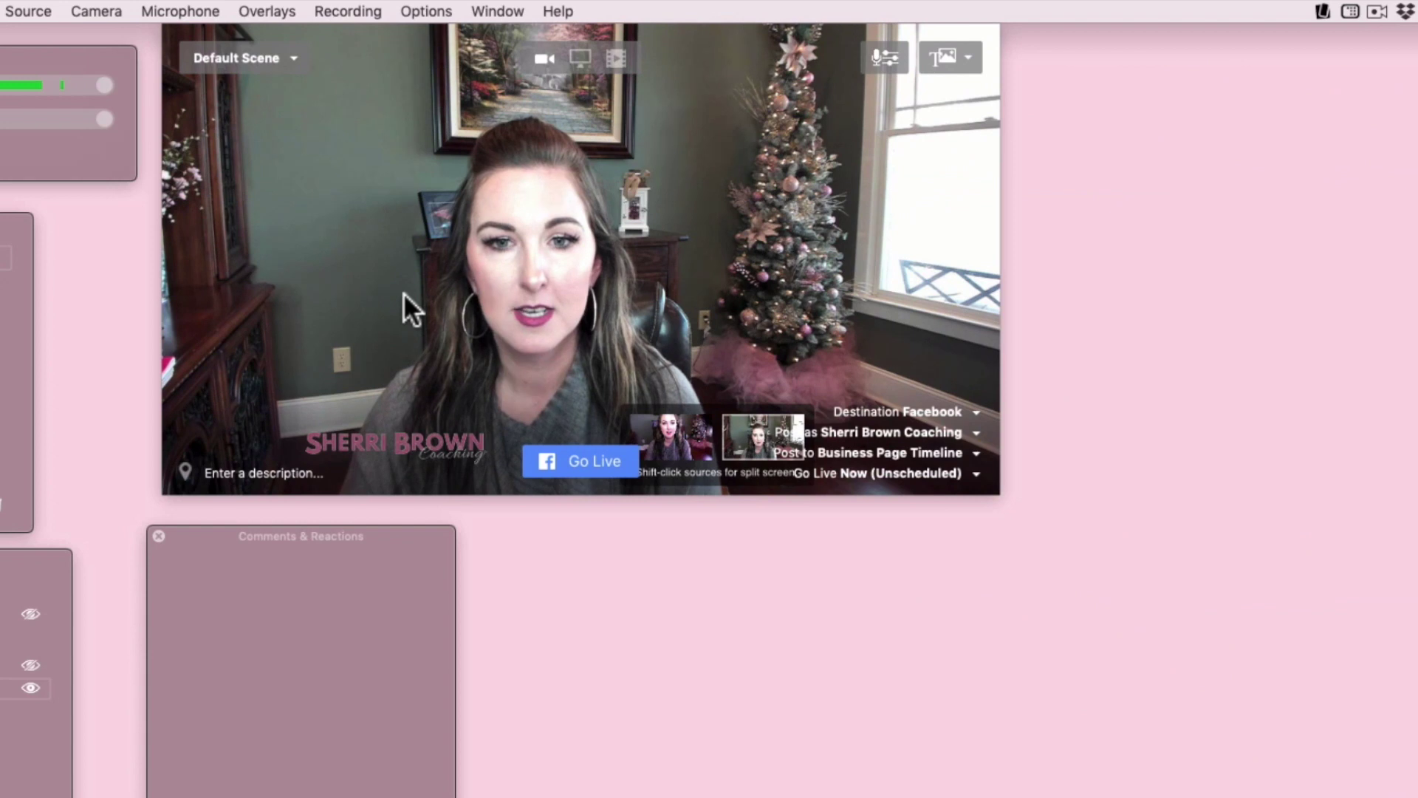
# - Keep Facebook as the destination and set the broadcast to post as the personal profile to Back to the Basics Community
pyautogui.click(975, 411)
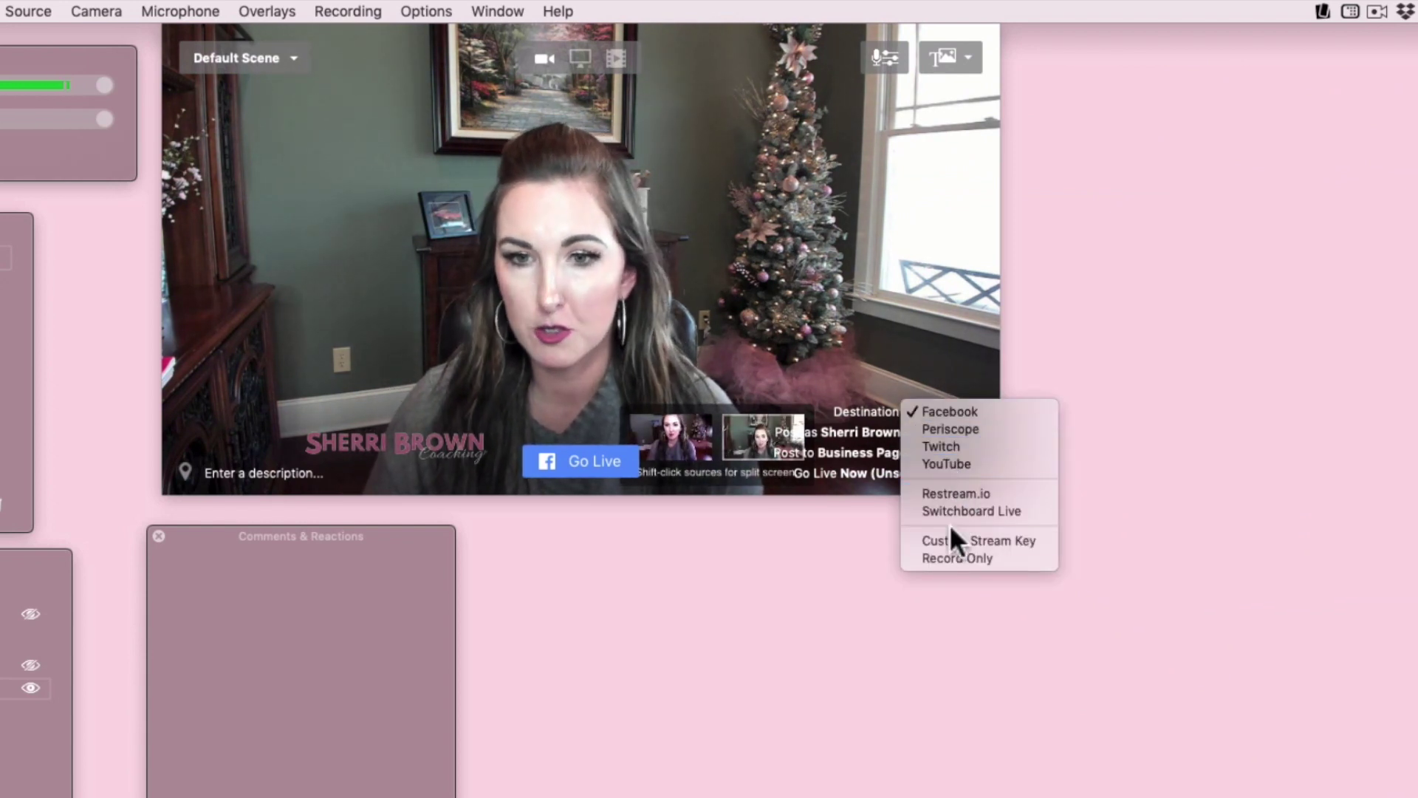
pyautogui.click(893, 296)
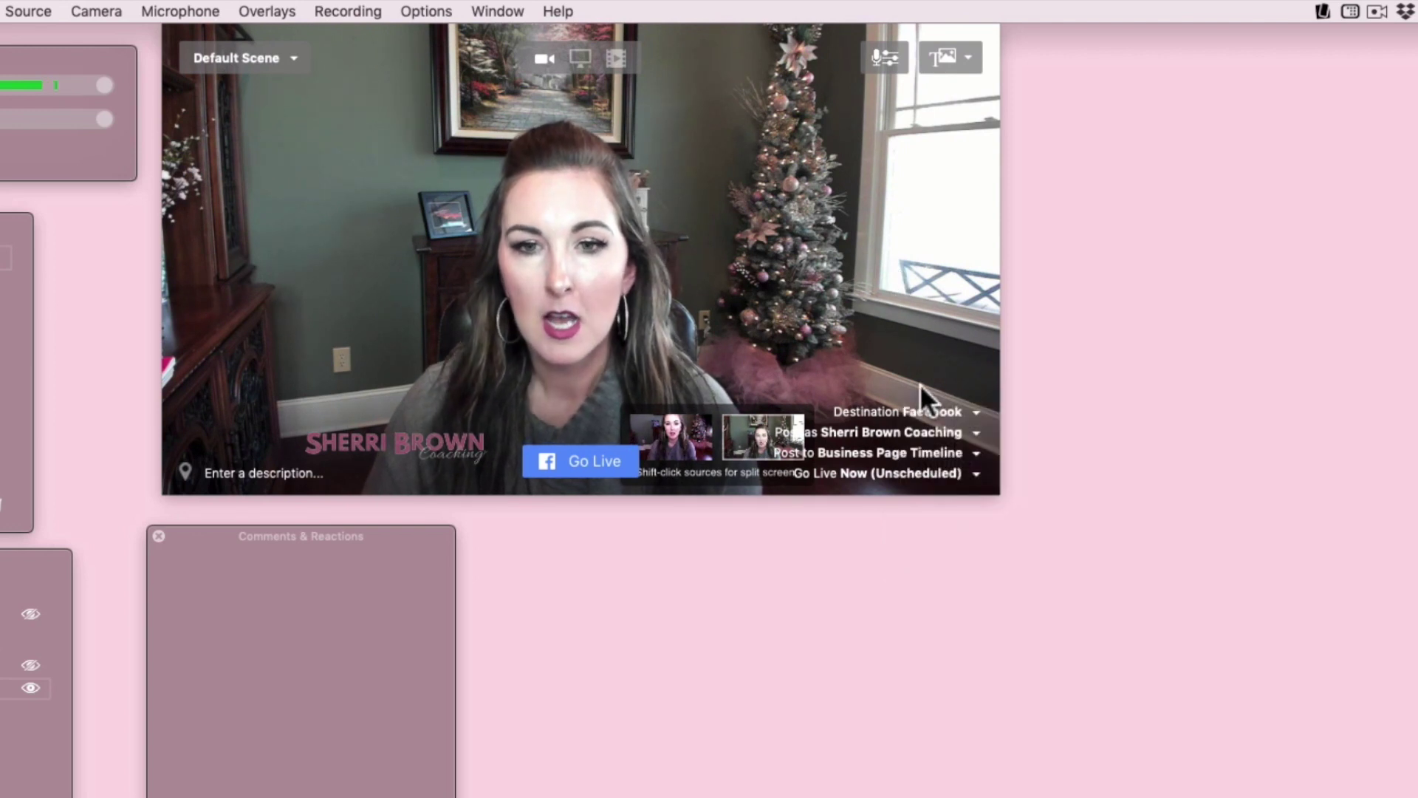
pyautogui.click(975, 433)
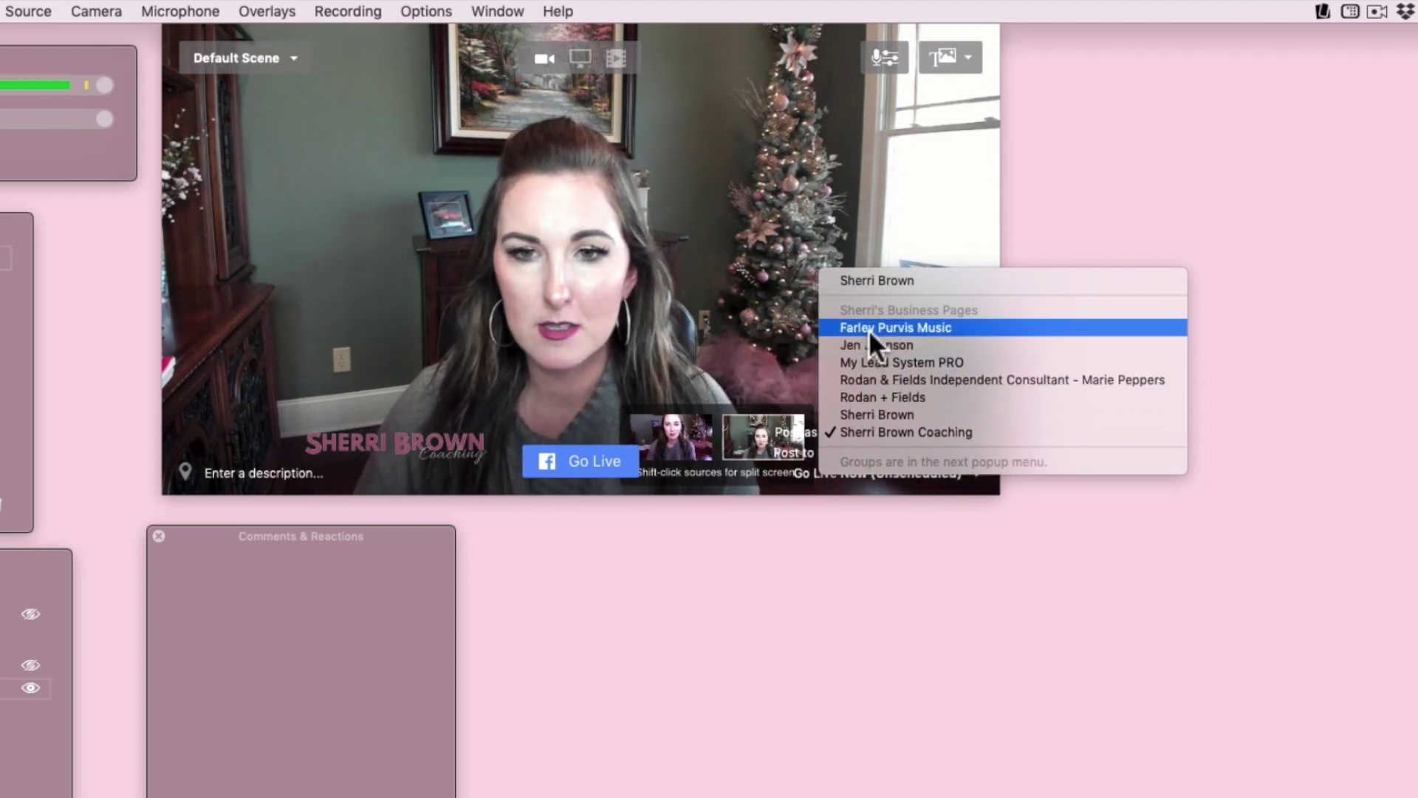
pyautogui.click(870, 279)
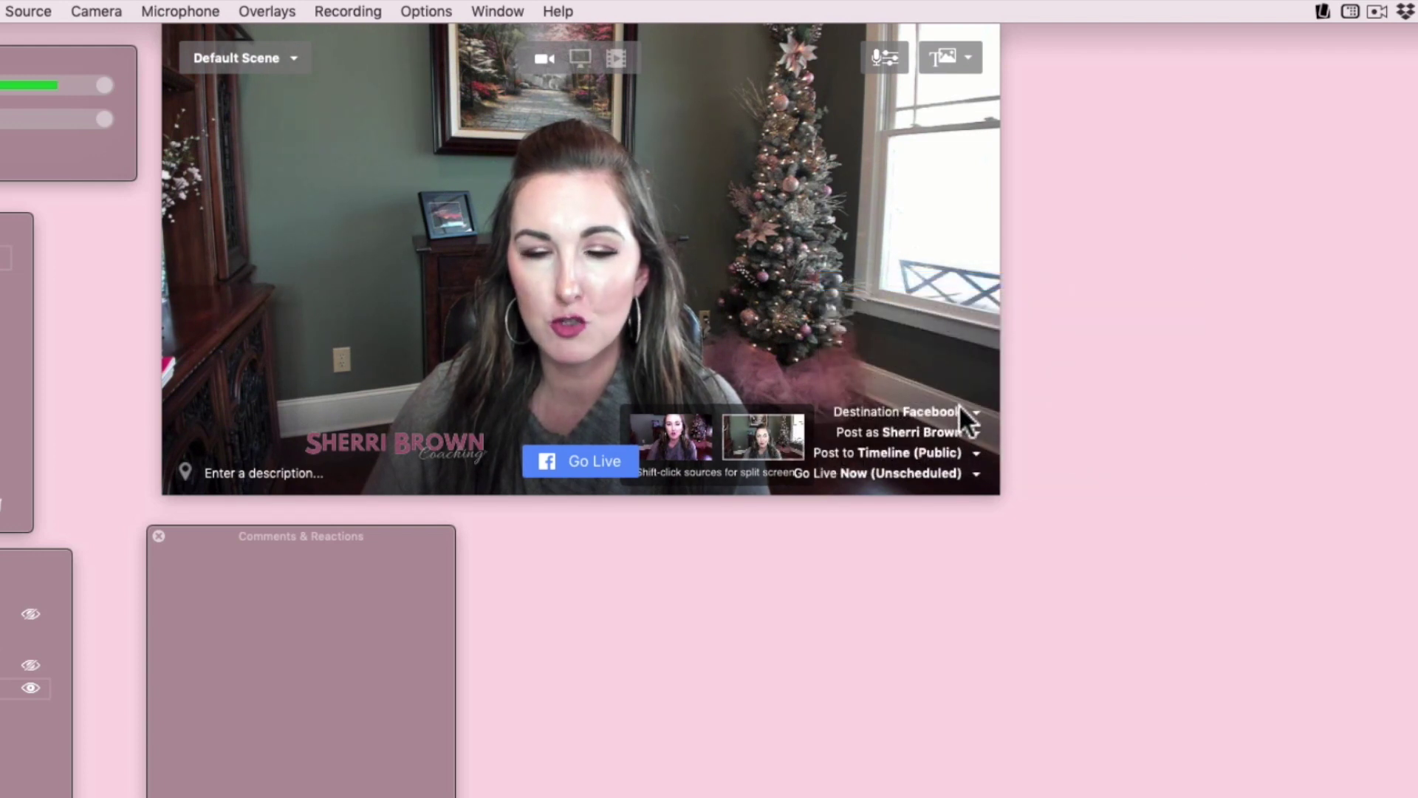
pyautogui.click(933, 436)
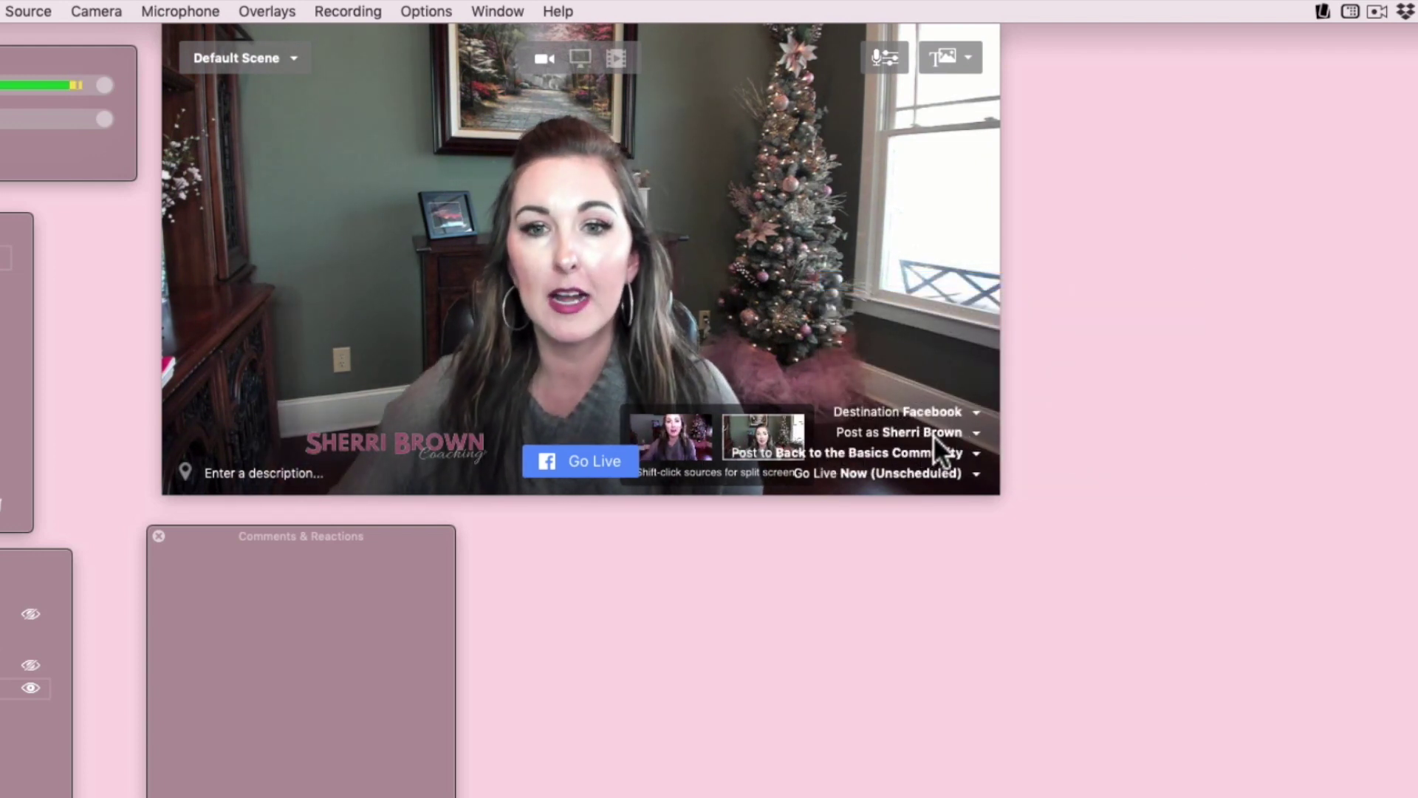
pyautogui.click(976, 451)
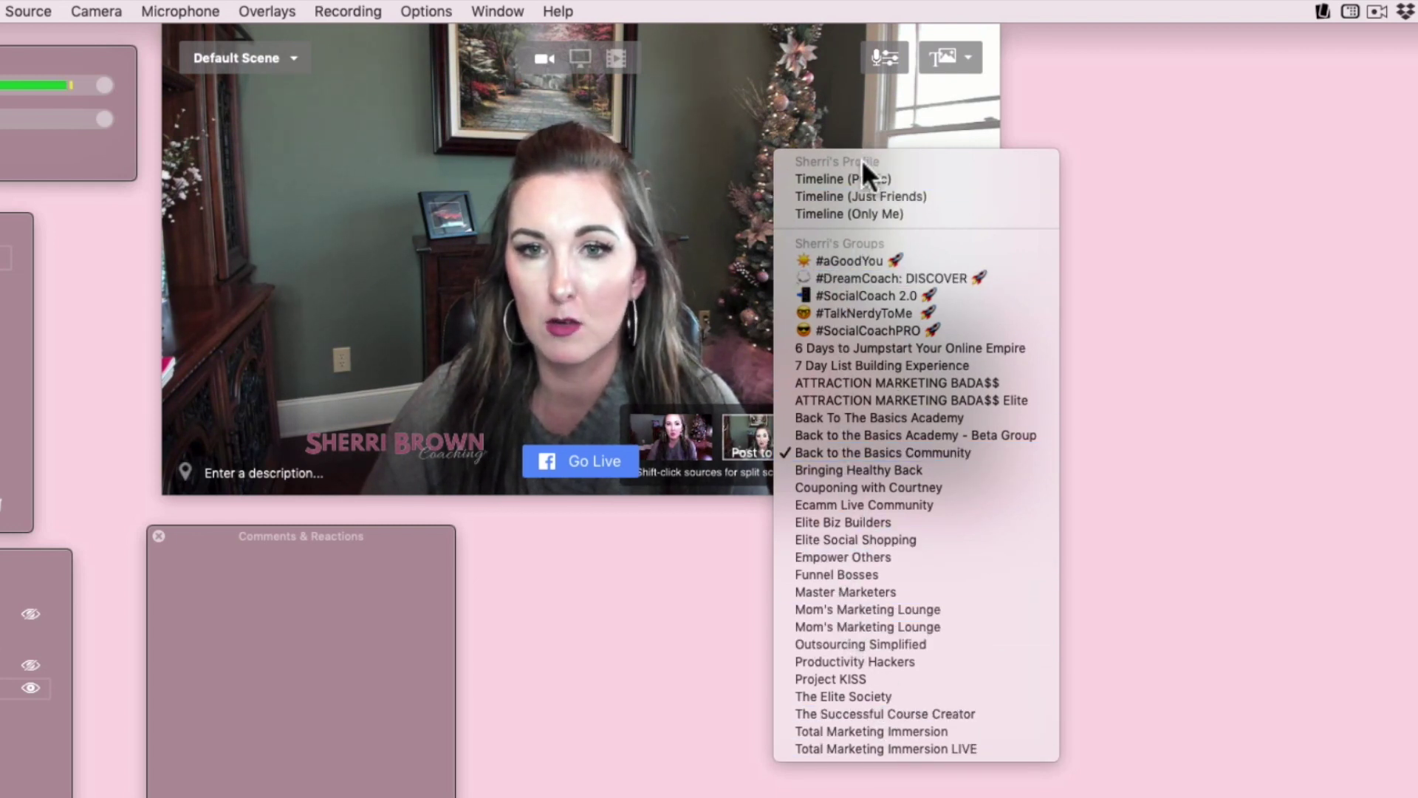
pyautogui.click(700, 272)
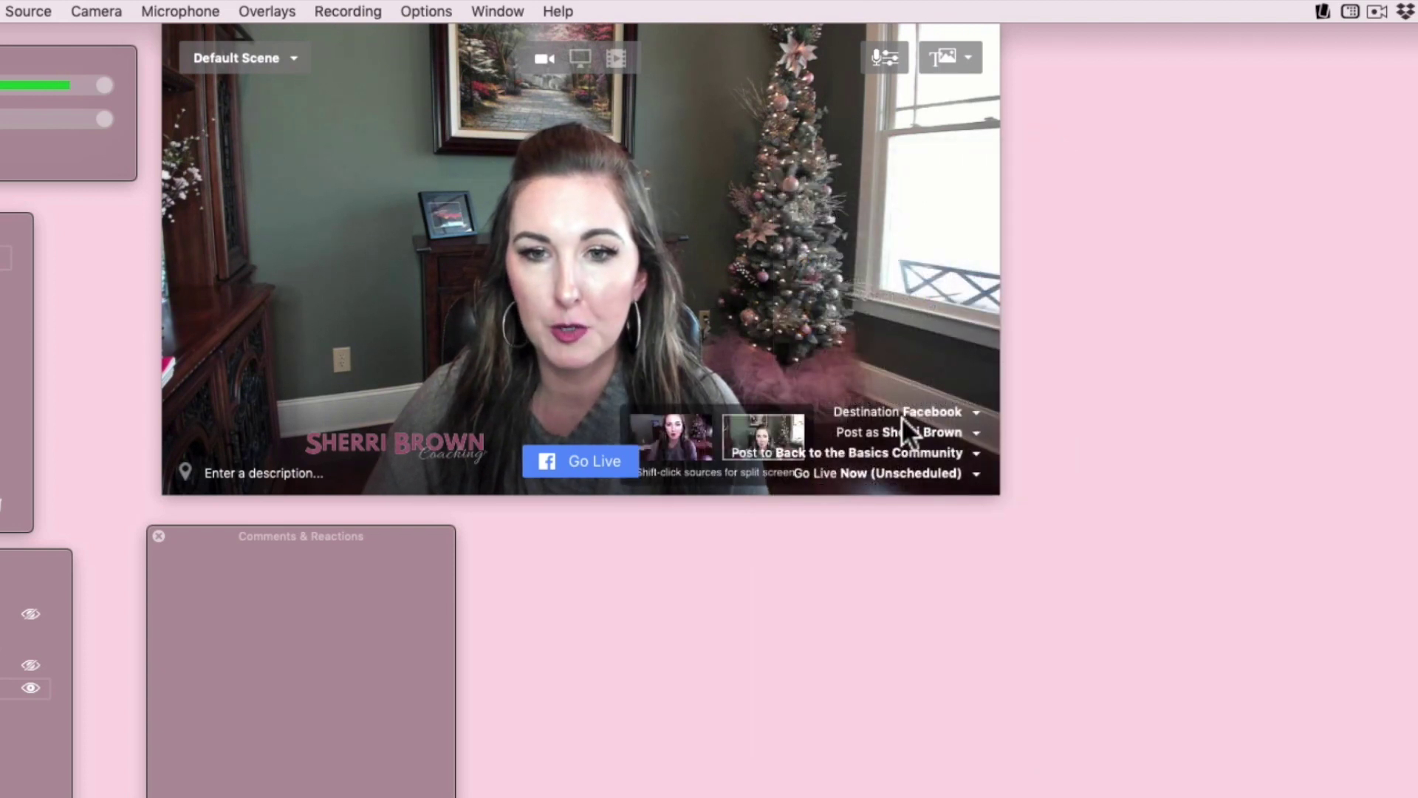
# - Switch the posting identity to the coaching business page and show the linked groups it can post to
pyautogui.click(975, 432)
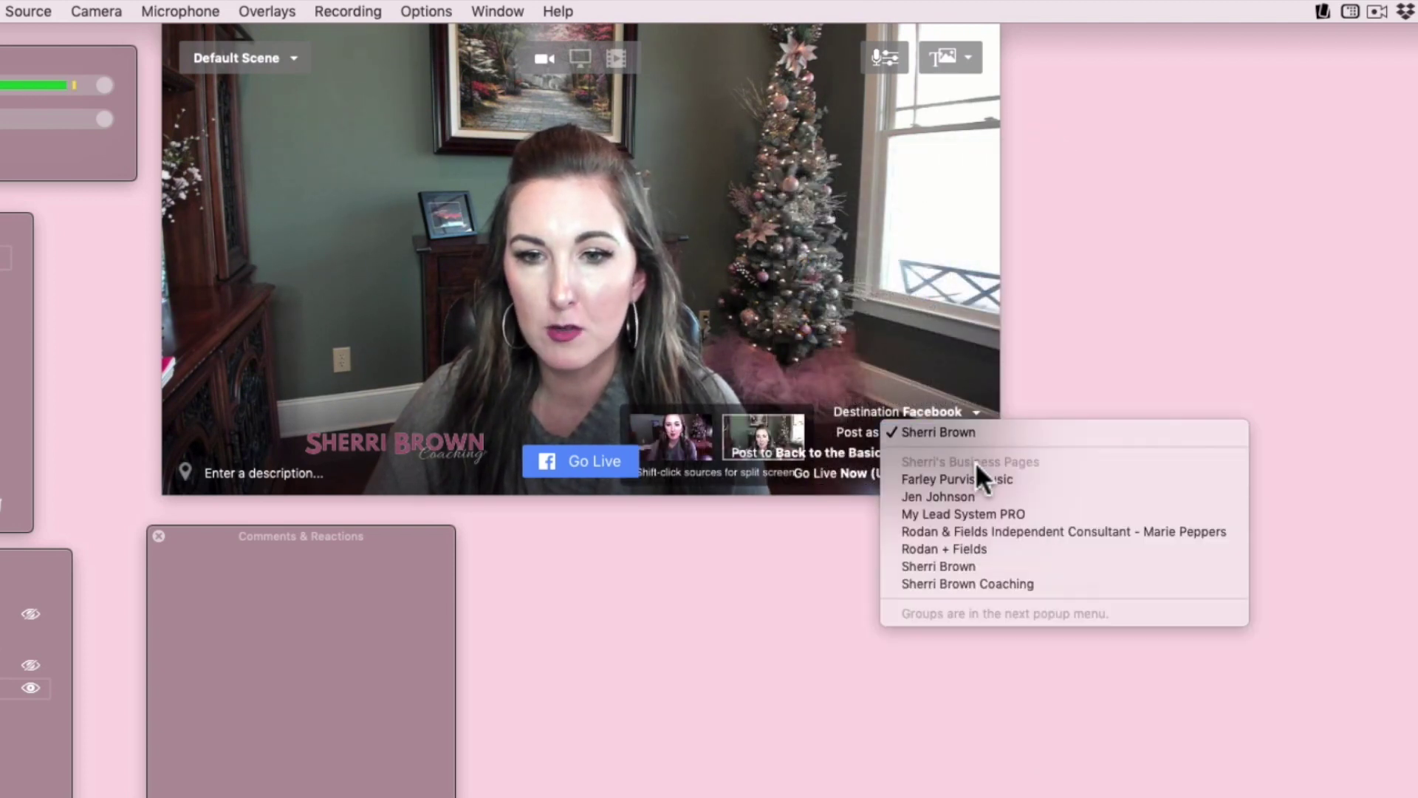
pyautogui.click(954, 583)
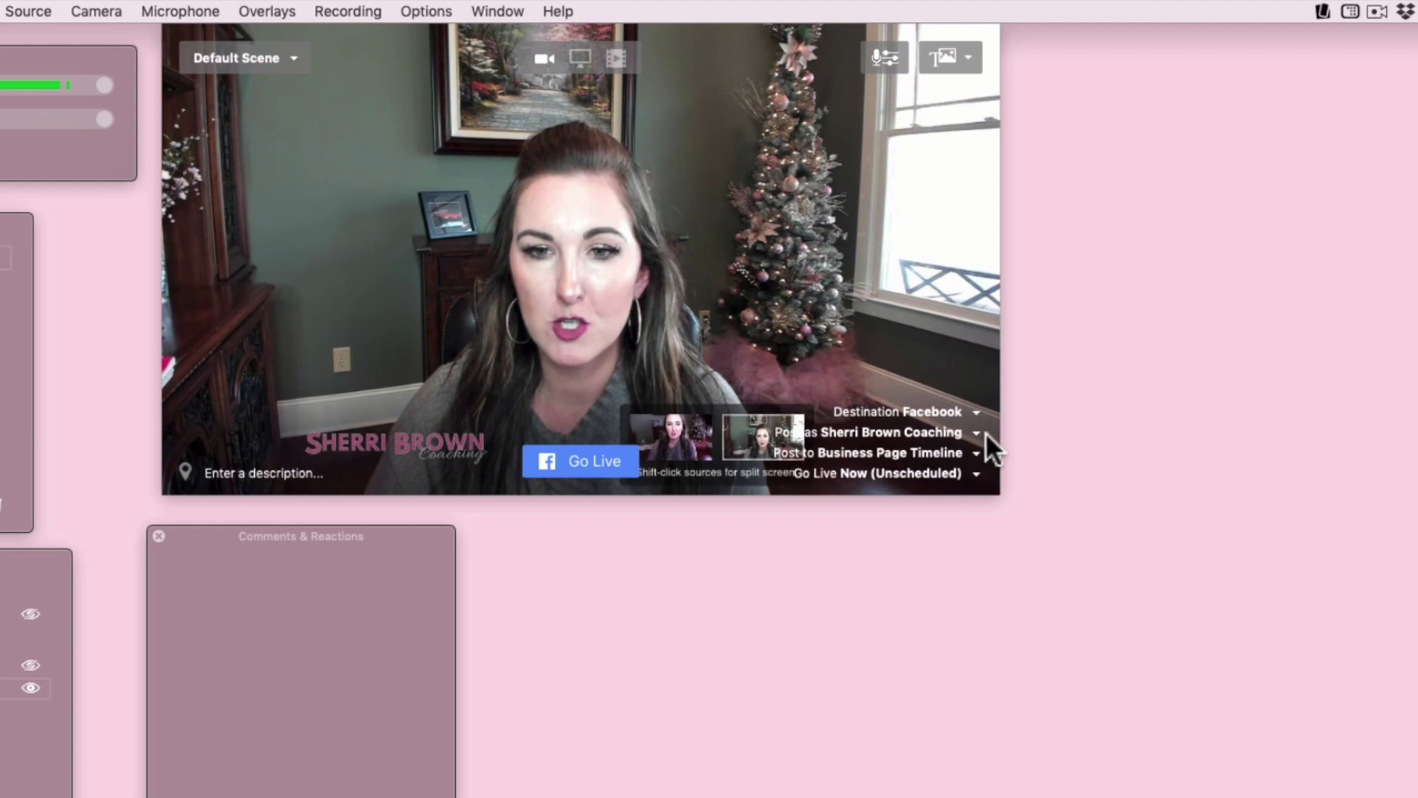
pyautogui.click(974, 454)
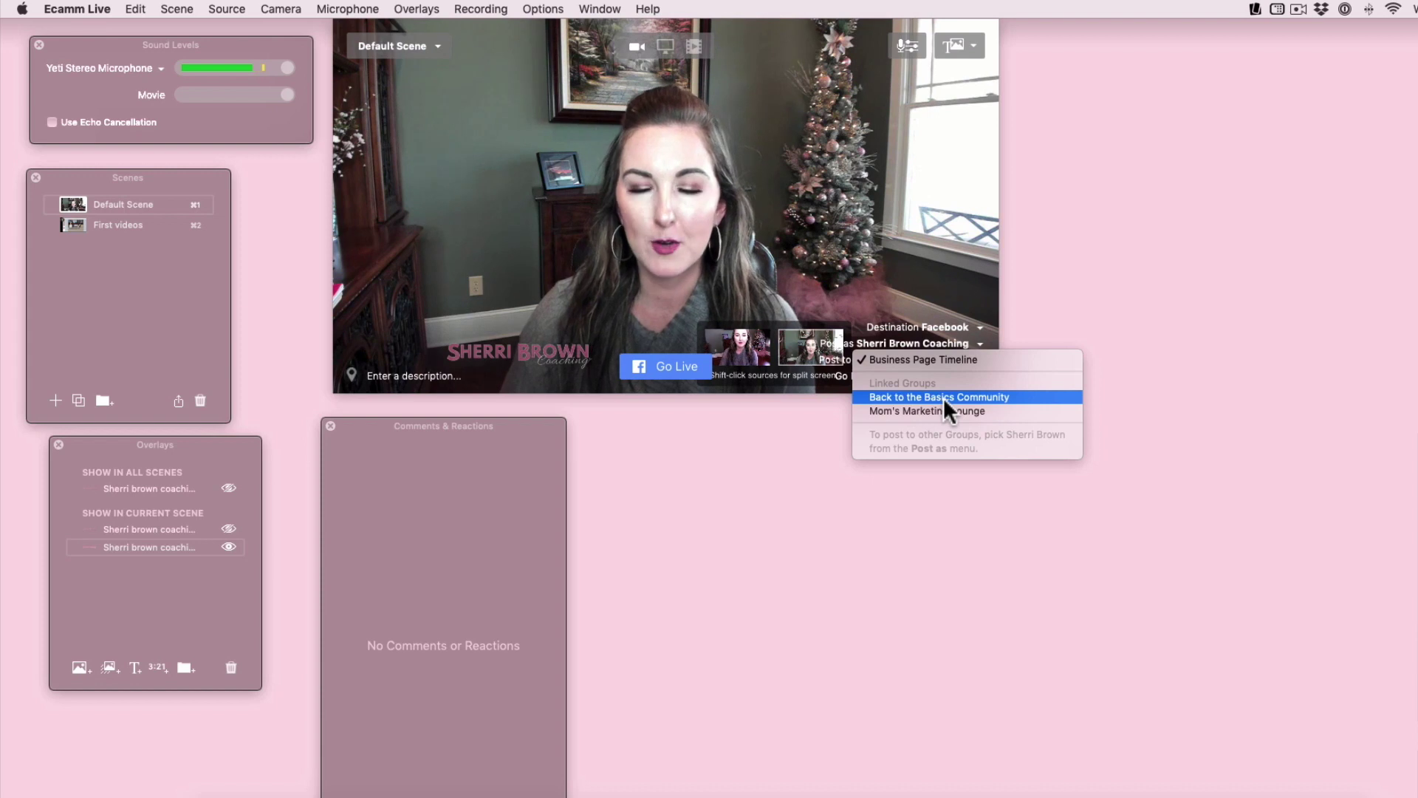
pyautogui.click(938, 278)
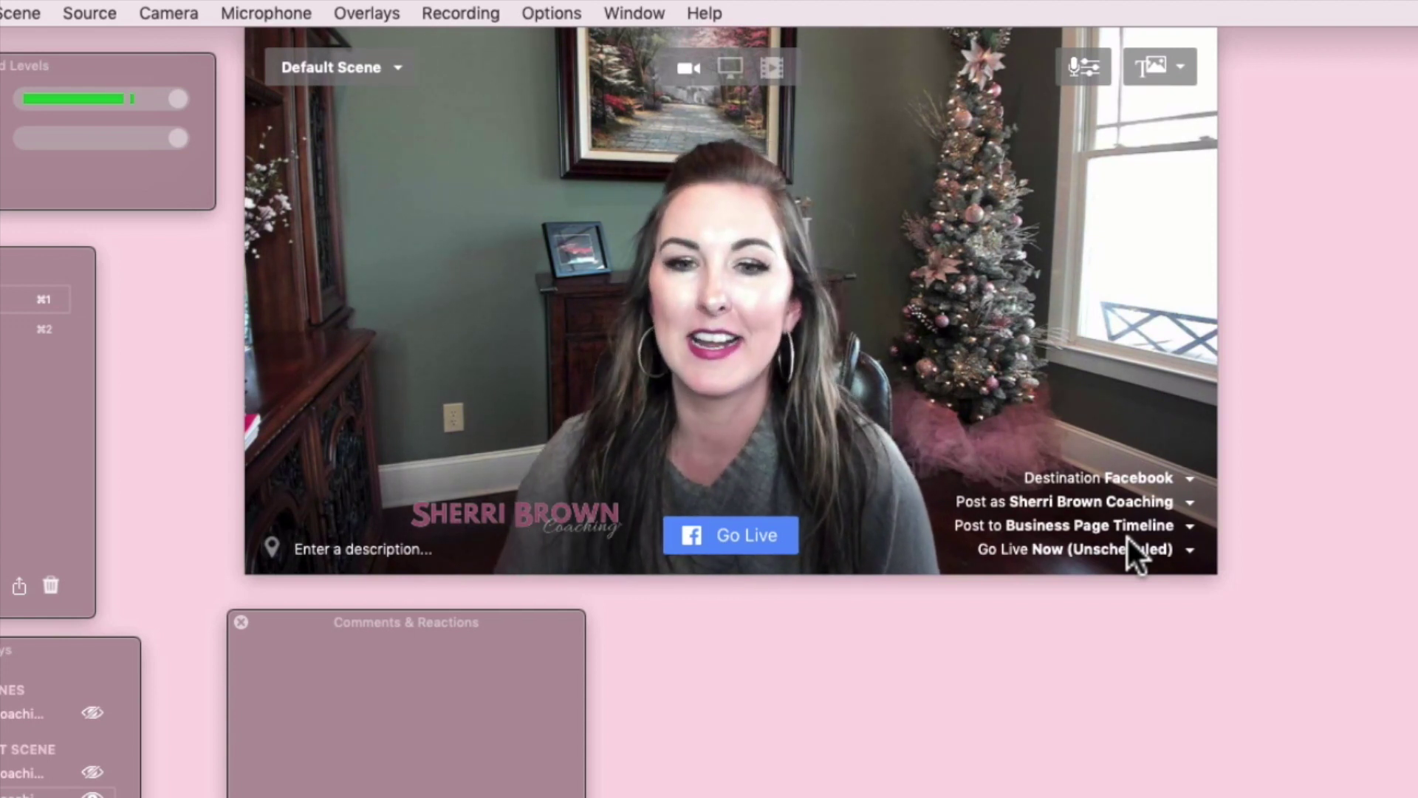
# - Move the Comments & Reactions window beside the video preview, clear of the other floating windows
pyautogui.moveTo(1163, 497)
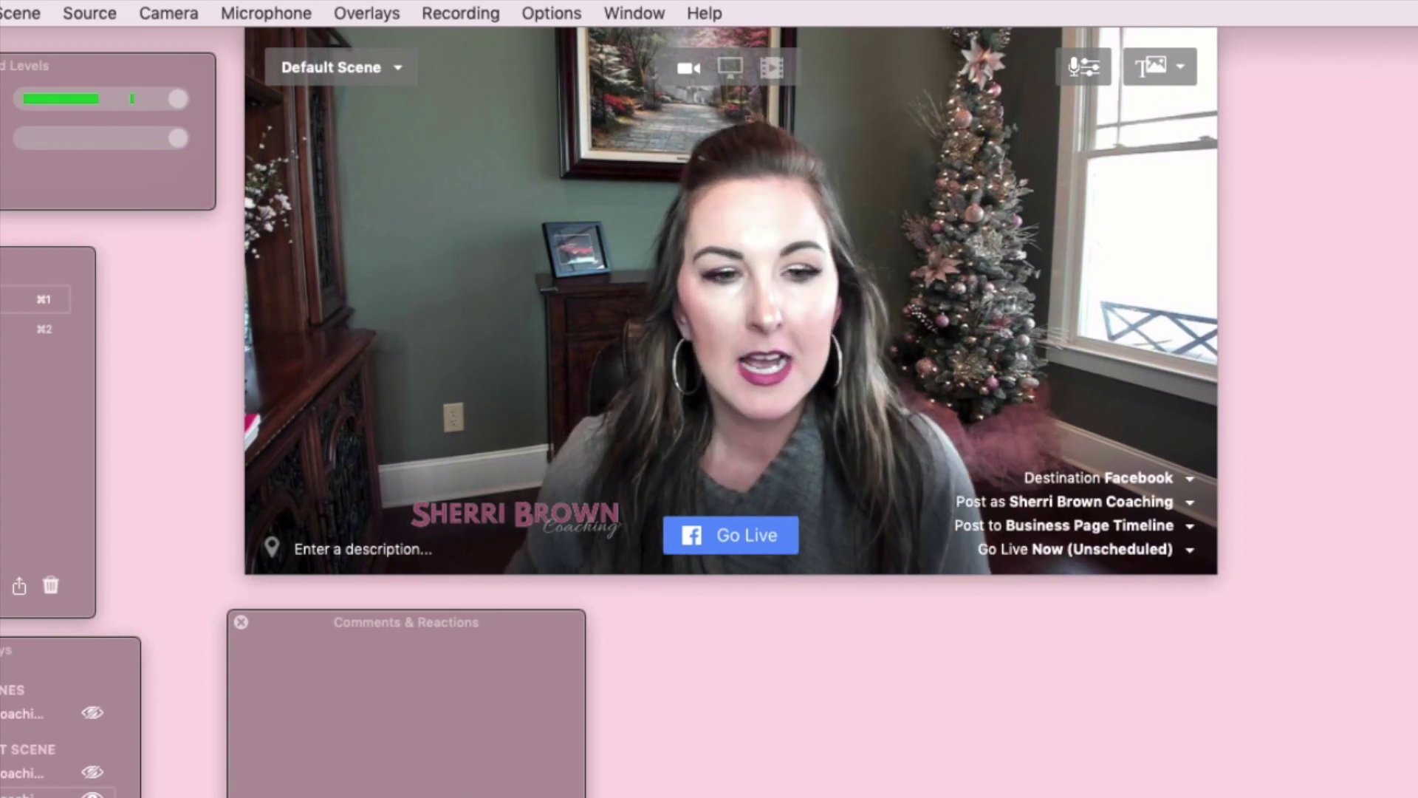
pyautogui.moveTo(488, 688); pyautogui.dragTo(1417, 164)
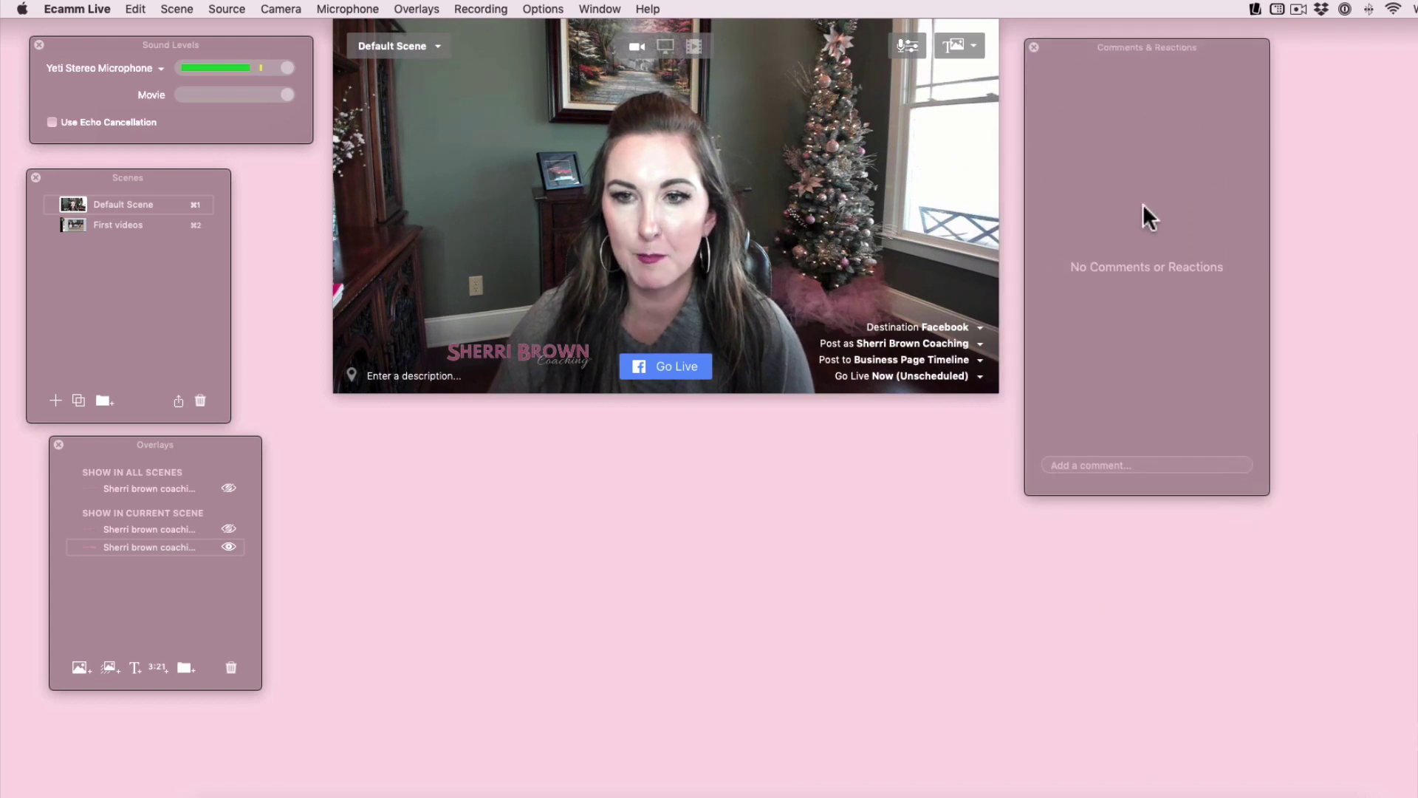
# - Set the broadcast to post as the personal profile to the Back to the Basics Community group
pyautogui.click(975, 358)
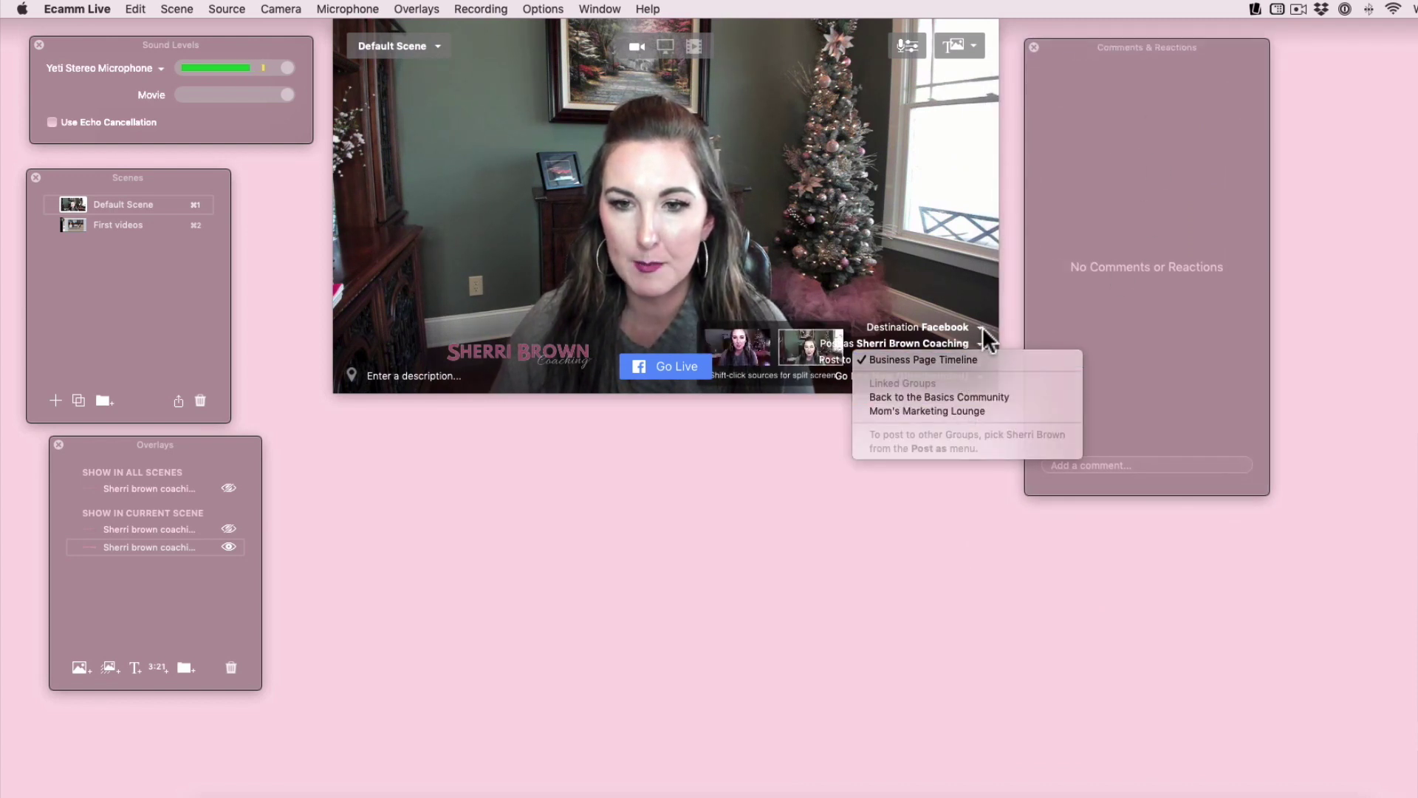
pyautogui.click(982, 327)
pyautogui.click(979, 326)
pyautogui.click(966, 263)
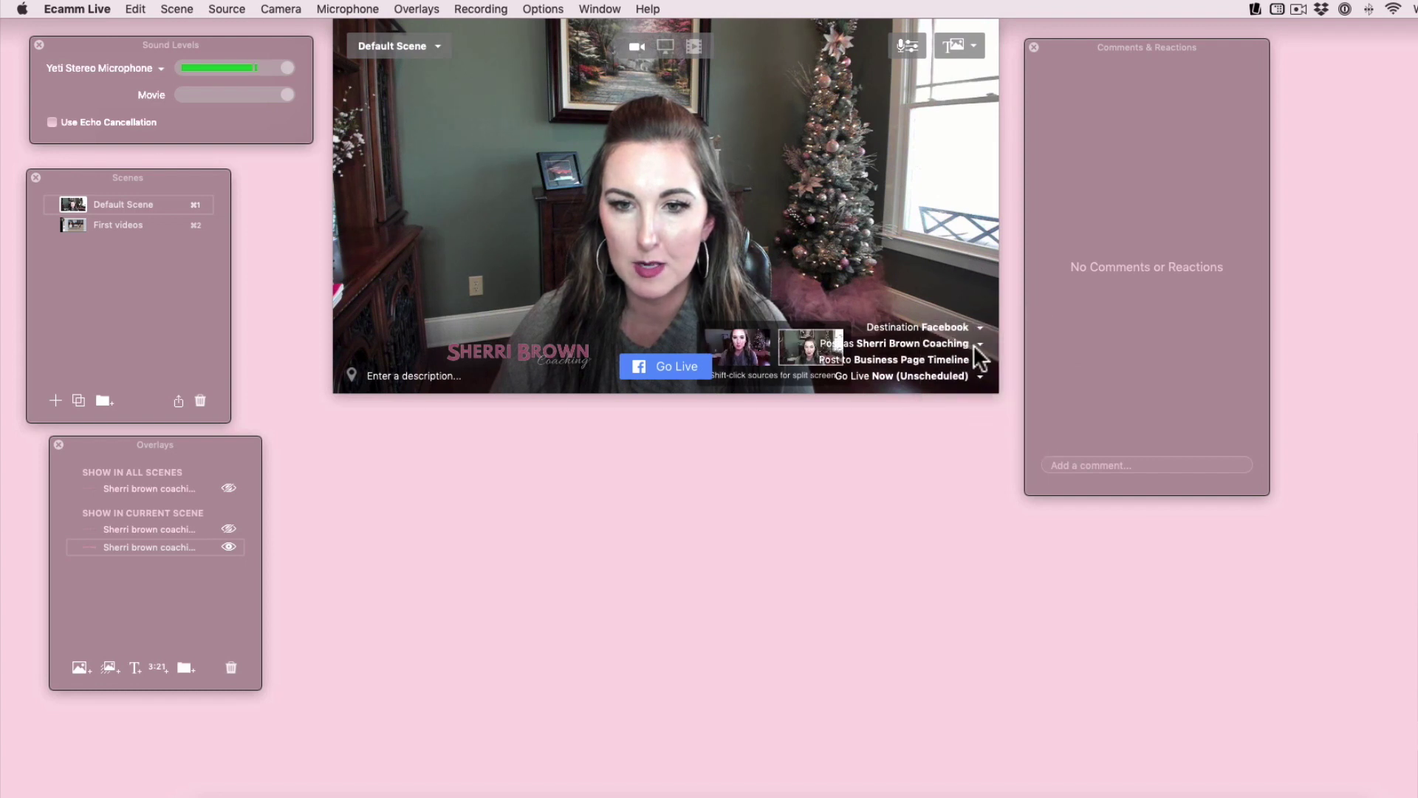
pyautogui.click(974, 344)
pyautogui.click(943, 220)
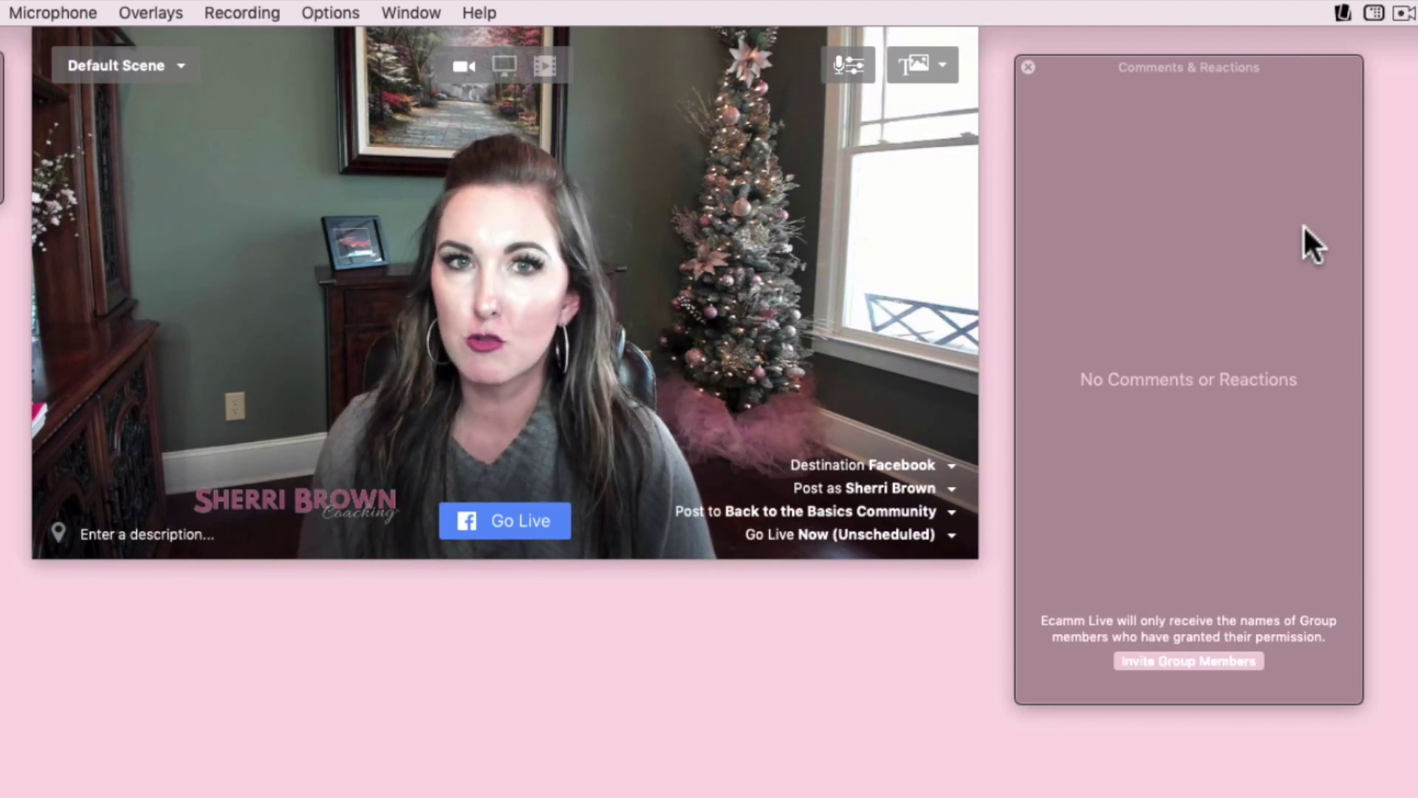
# - Show the invitation for group members in the comments window and copy its permission link
pyautogui.click(1171, 660)
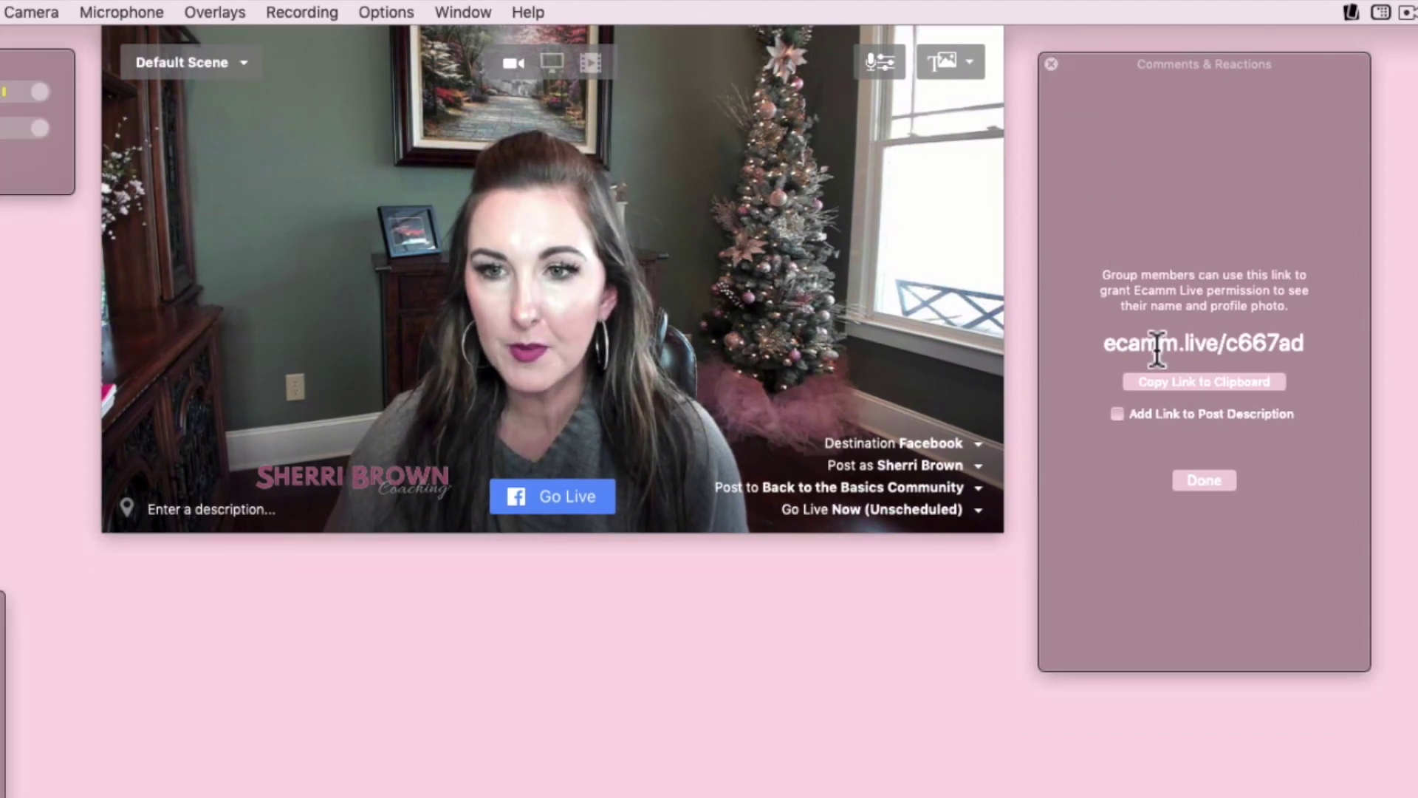
pyautogui.moveTo(1109, 342); pyautogui.dragTo(1300, 347)
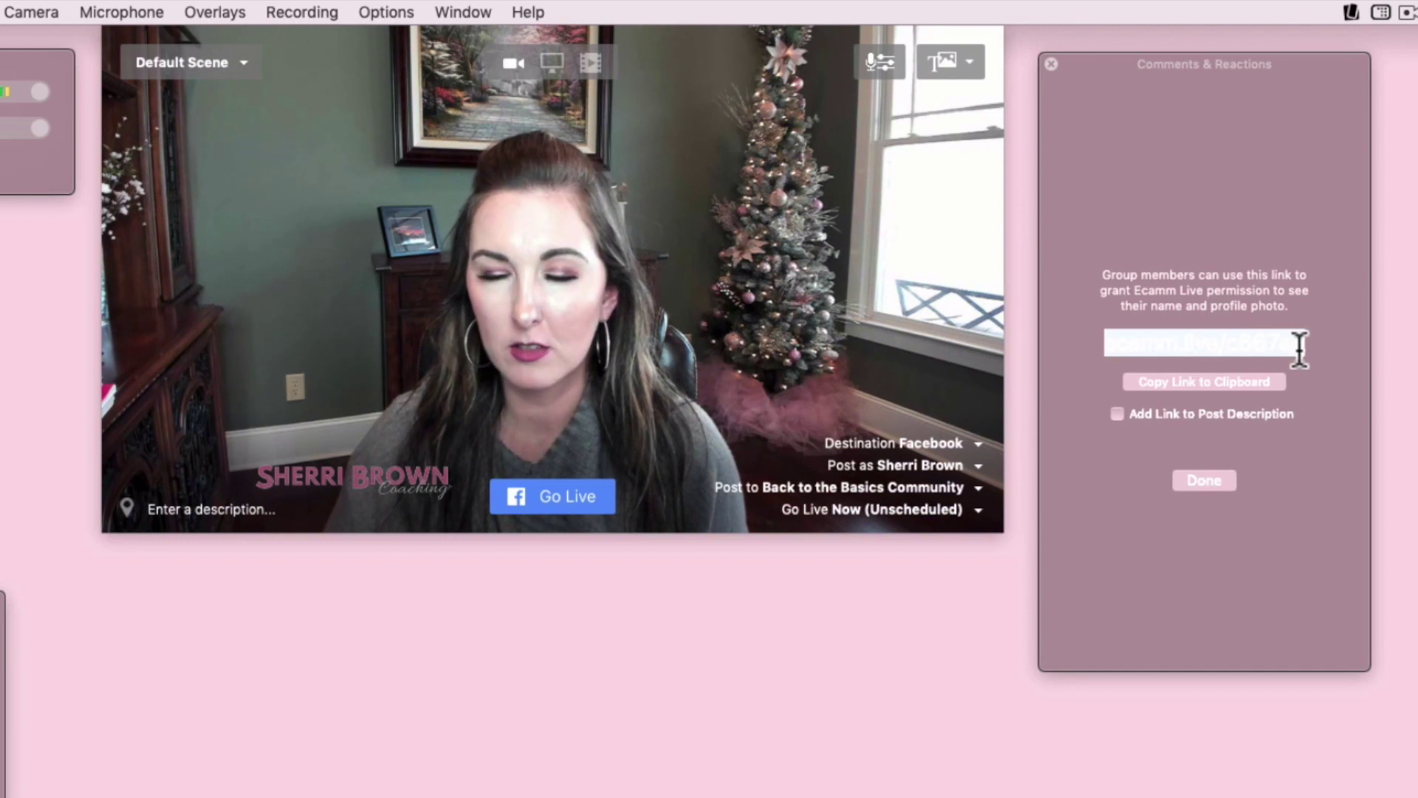
pyautogui.rightClick(1245, 345)
pyautogui.click(1324, 432)
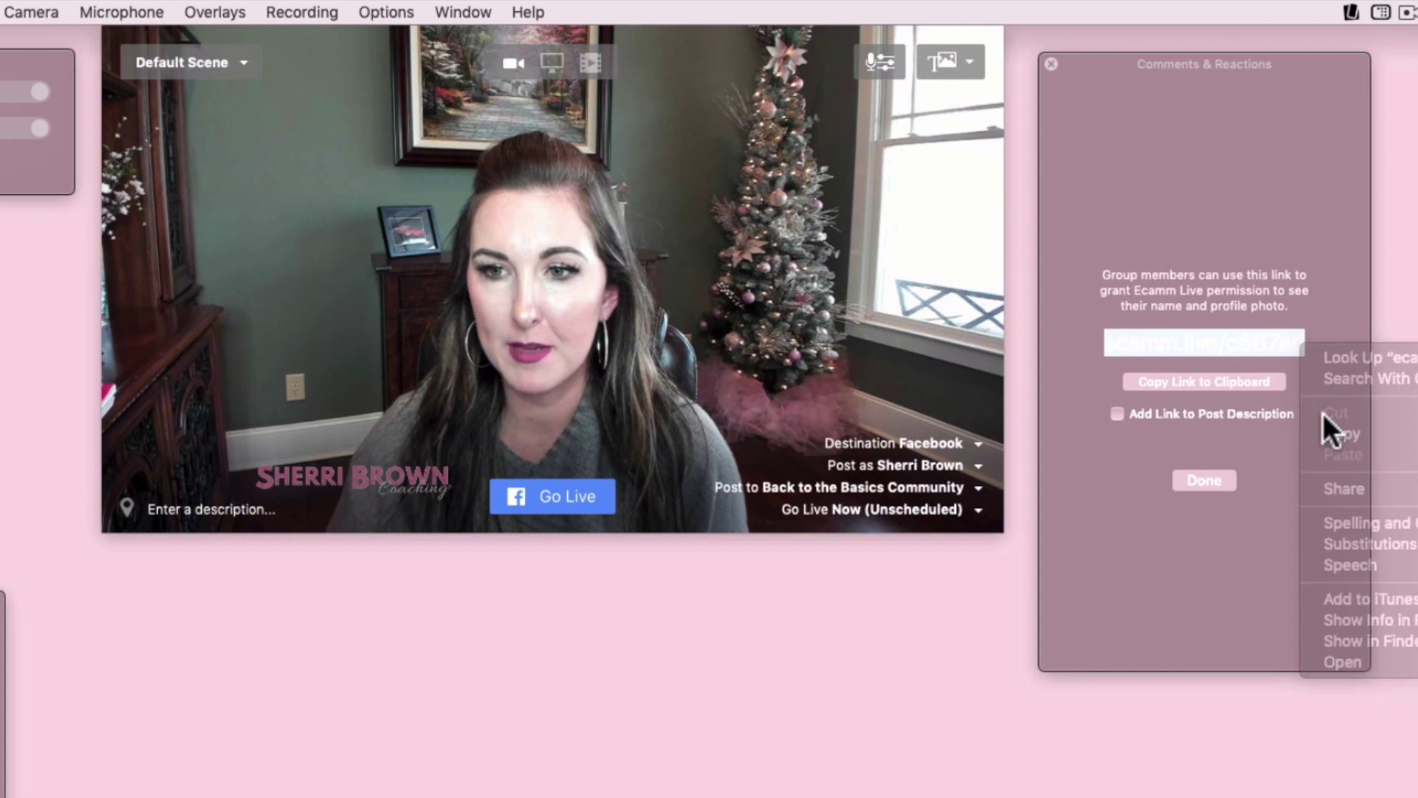
# - Enter the broadcast description "Just doing a YT tutorial showing how to stream live & show your screen."
pyautogui.click(222, 510)
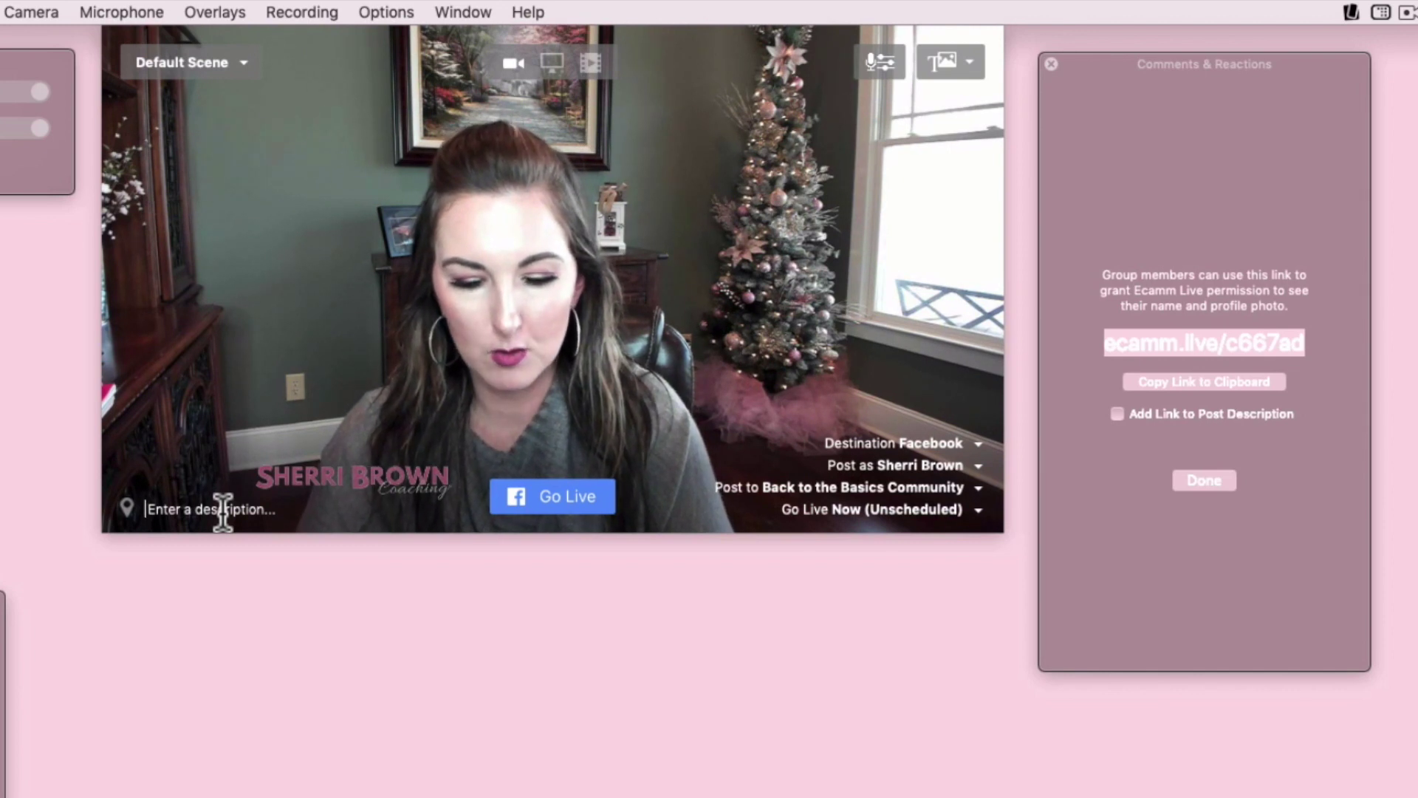
pyautogui.write('Te')
pyautogui.press('BackSpace')
pyautogui.press('BackSpace')
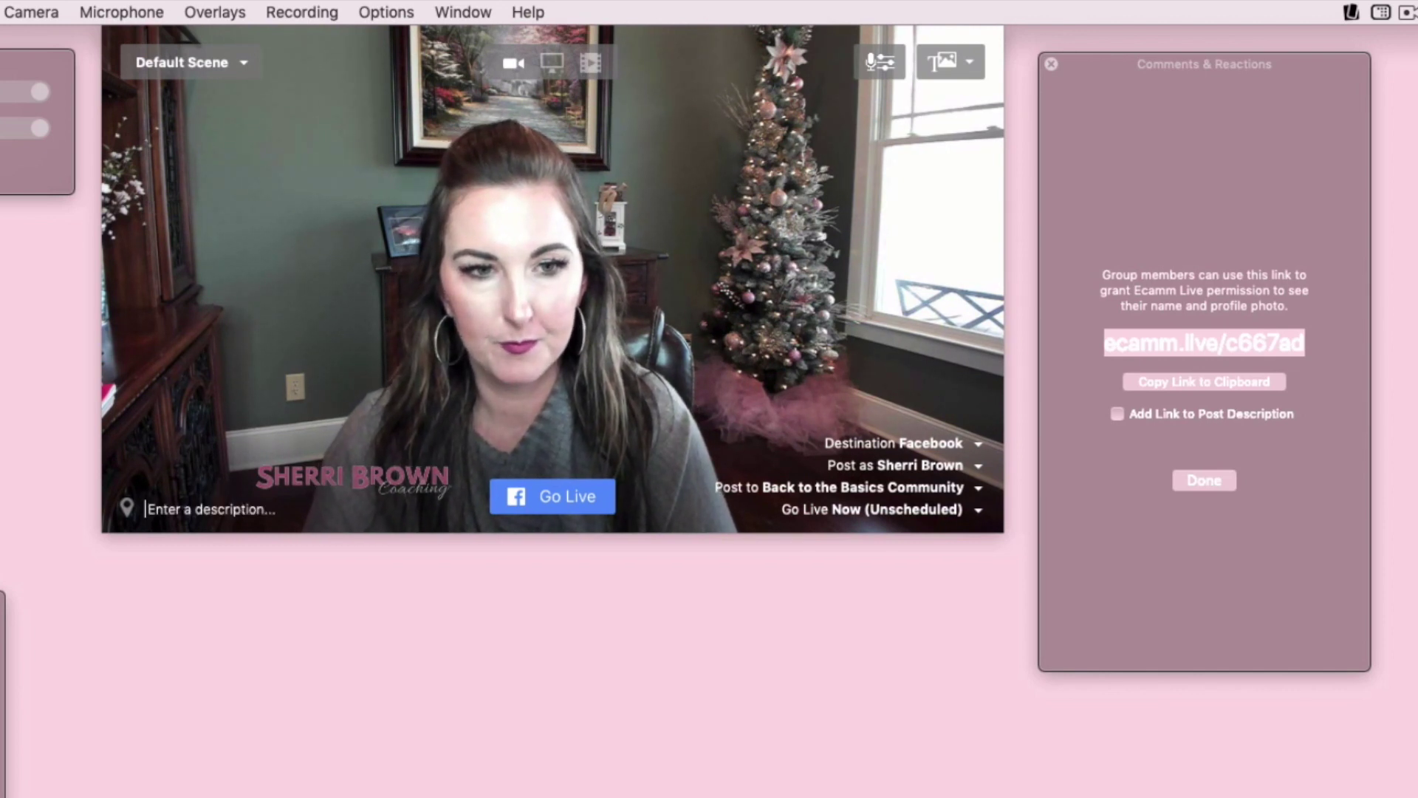
pyautogui.write('Jus')
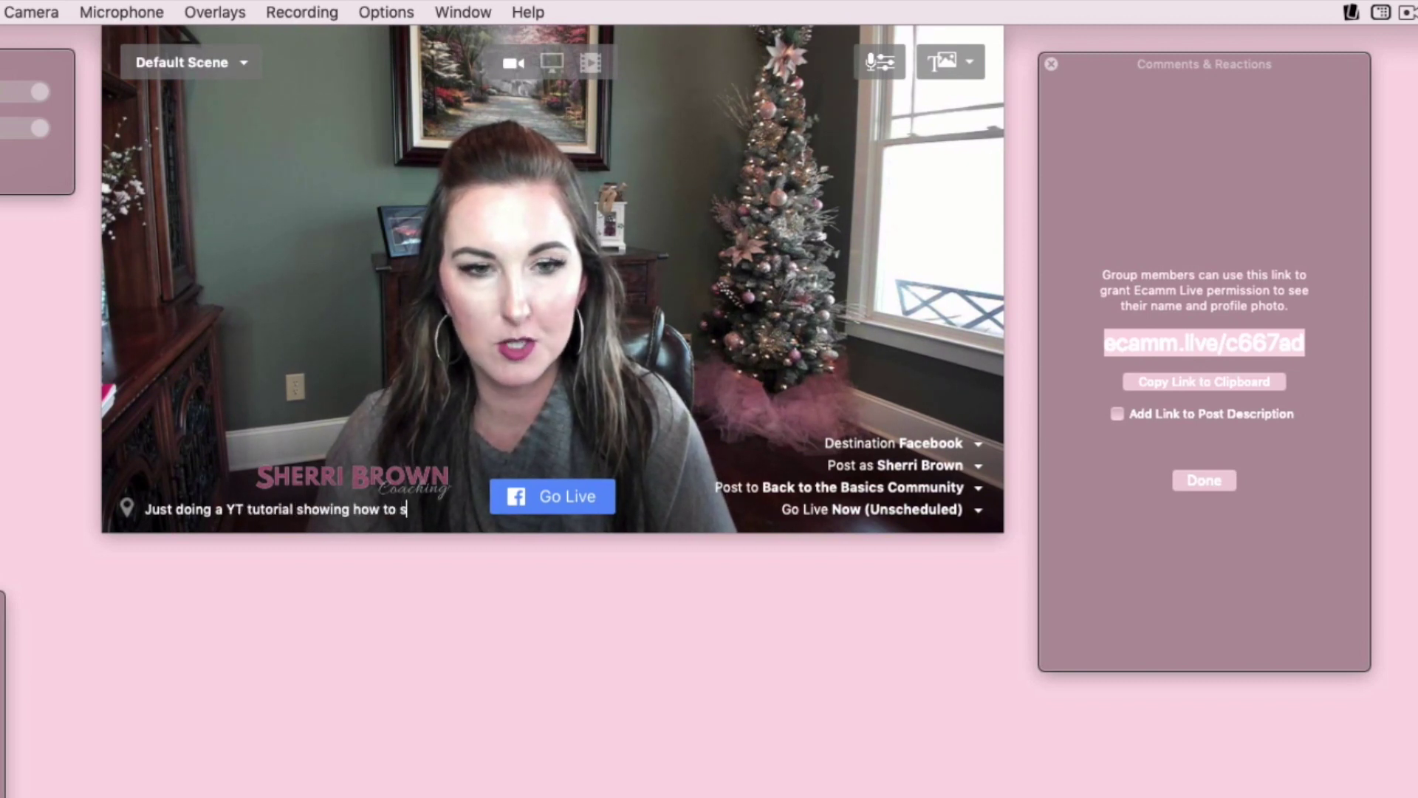
pyautogui.write('live')
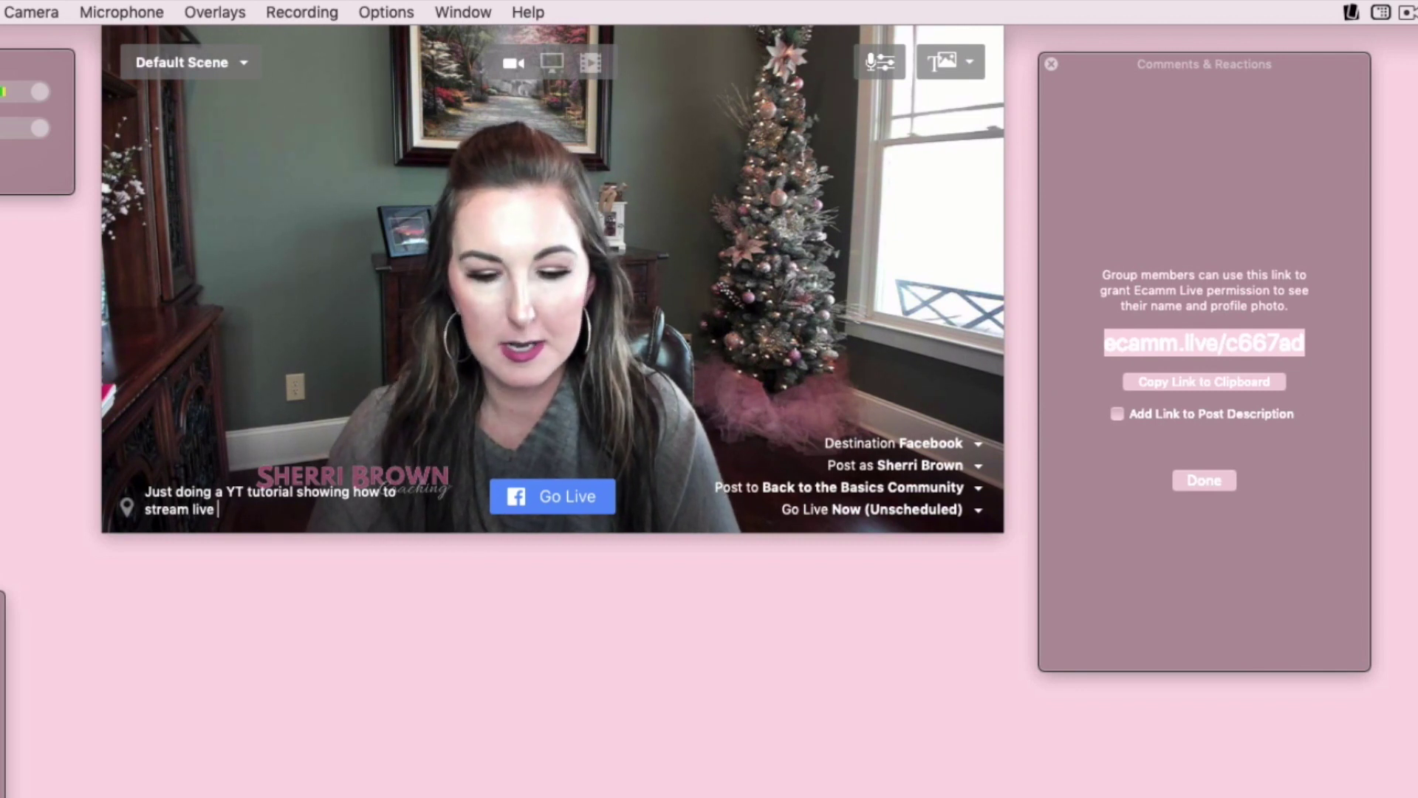
pyautogui.write(' & show your screen')
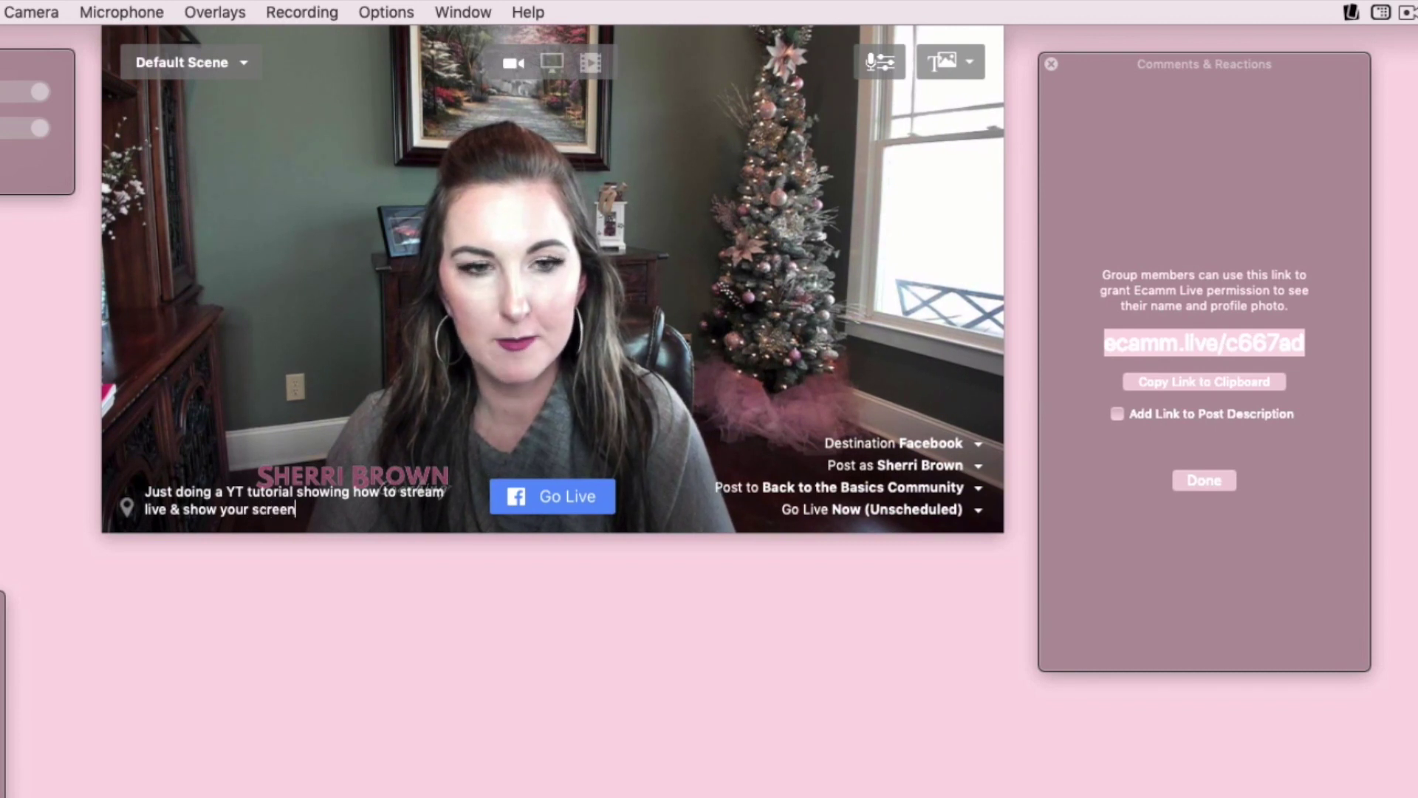
pyautogui.write('.')
pyautogui.press('Return')
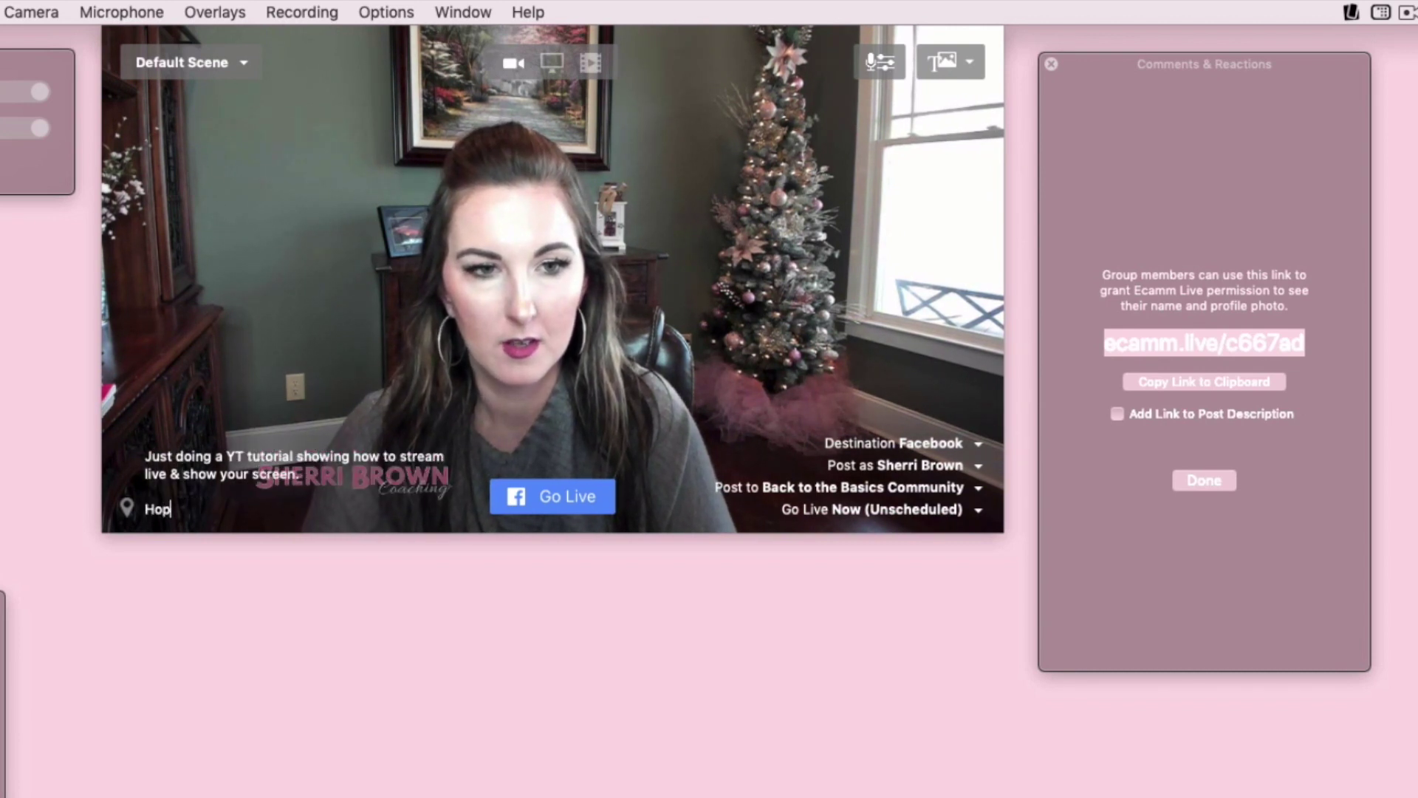
# - Add the line "Hop on & say Hi if ya want." to the description, followed by a blank line
pyautogui.write('Hop on a')
pyautogui.press('BackSpace')
pyautogui.write('& say Hi if ya wan')
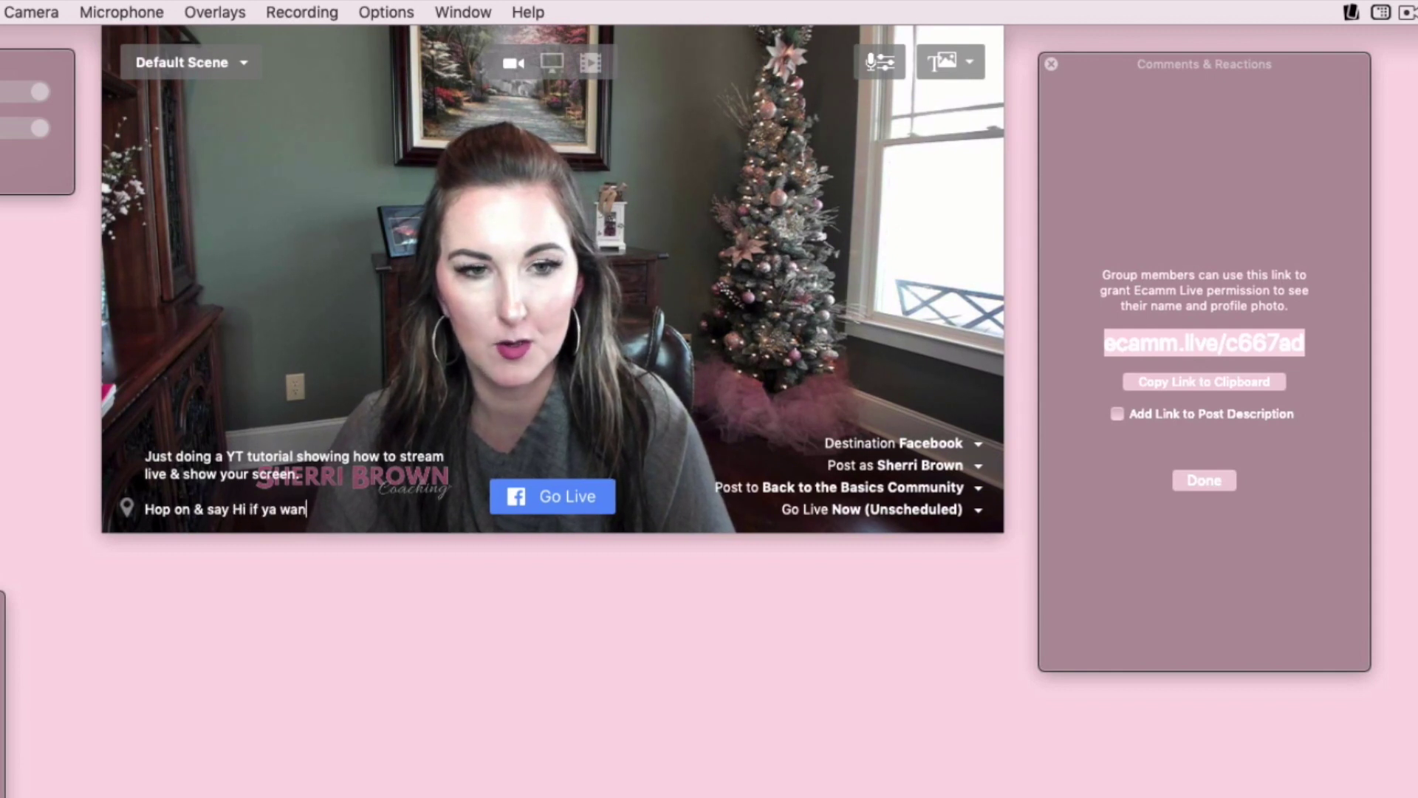
pyautogui.press('BackSpace')
pyautogui.write('.')
pyautogui.press('Return')
pyautogui.press('Return')
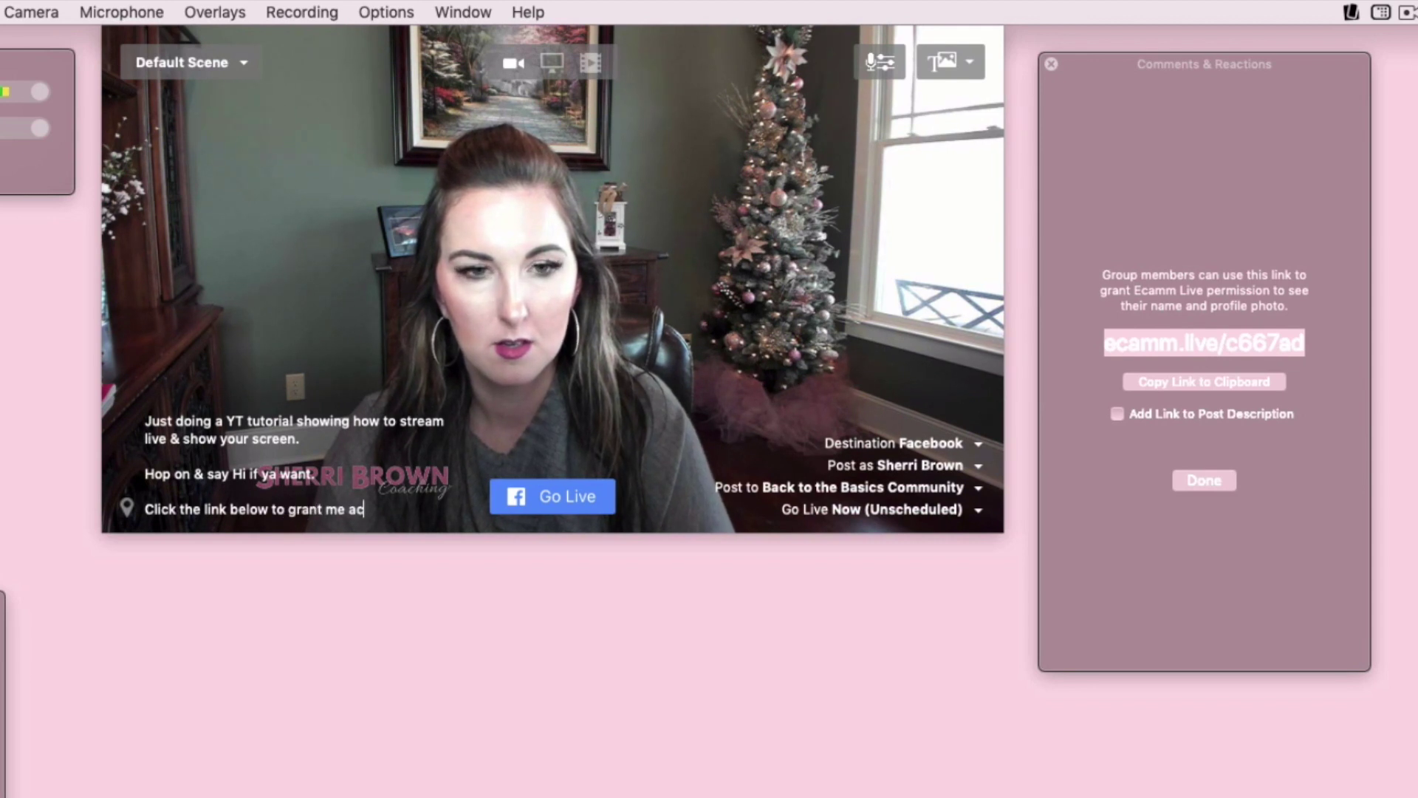
# - Add the line "Click the link below to grant me access to see your comments, you only have to do this one time." to the description
pyautogui.write('s to se eyo')
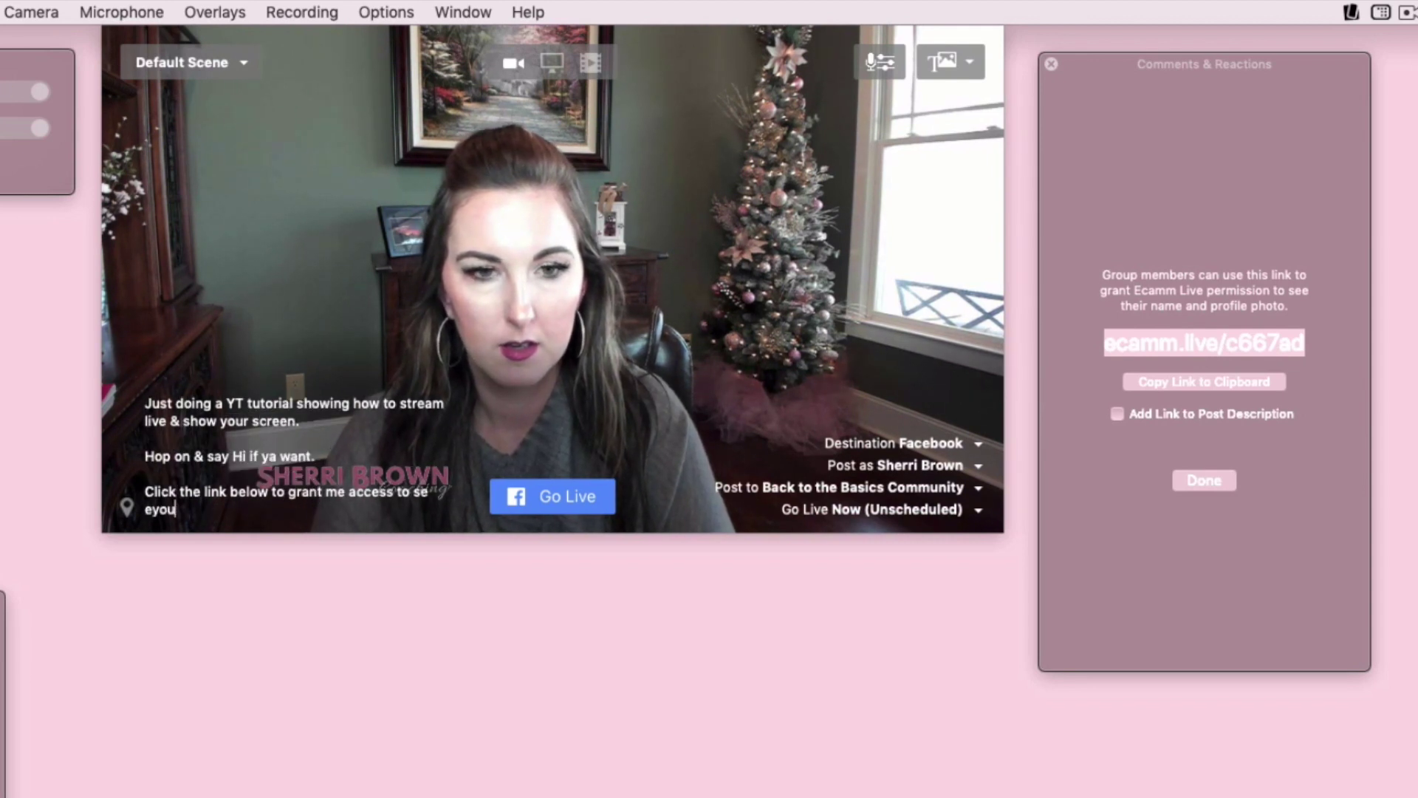
pyautogui.write('u')
pyautogui.press('BackSpace')
pyautogui.press('BackSpace')
pyautogui.press('BackSpace')
pyautogui.press('BackSpace')
pyautogui.write('your comme')
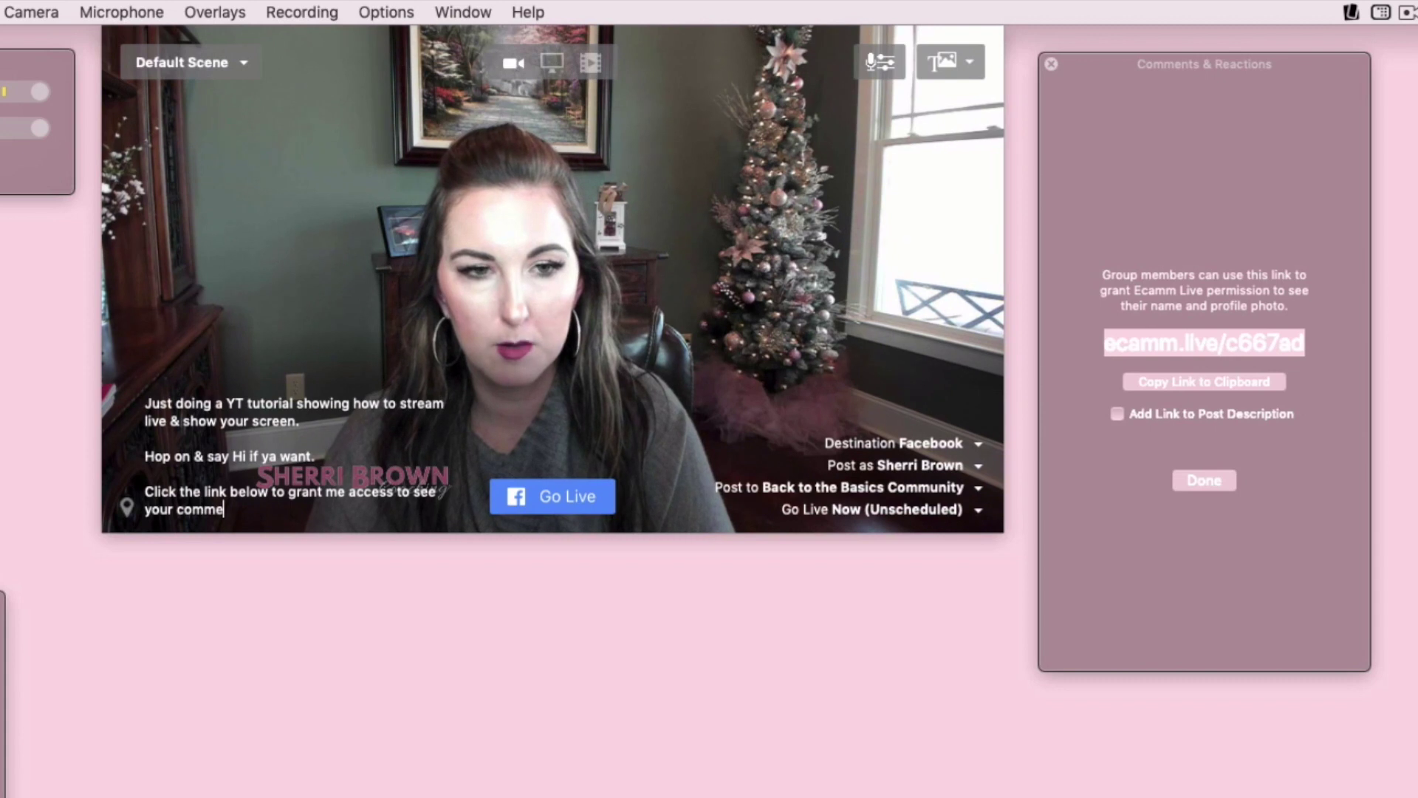
pyautogui.write('nts, you only have to do this one time.')
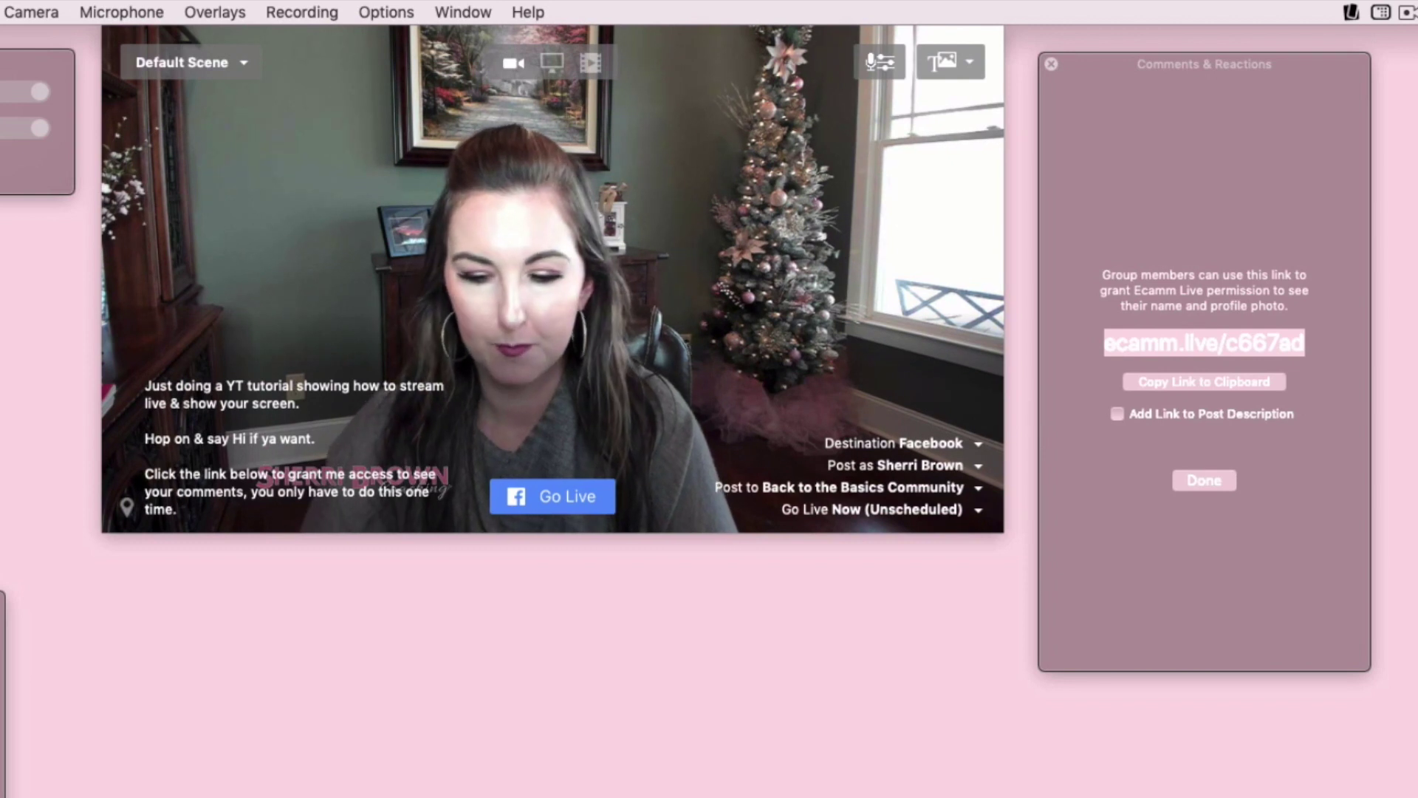
pyautogui.press('Return')
pyautogui.press('Return')
# - Try to paste the copied permission link on the last line of the description
pyautogui.rightClick(158, 508)
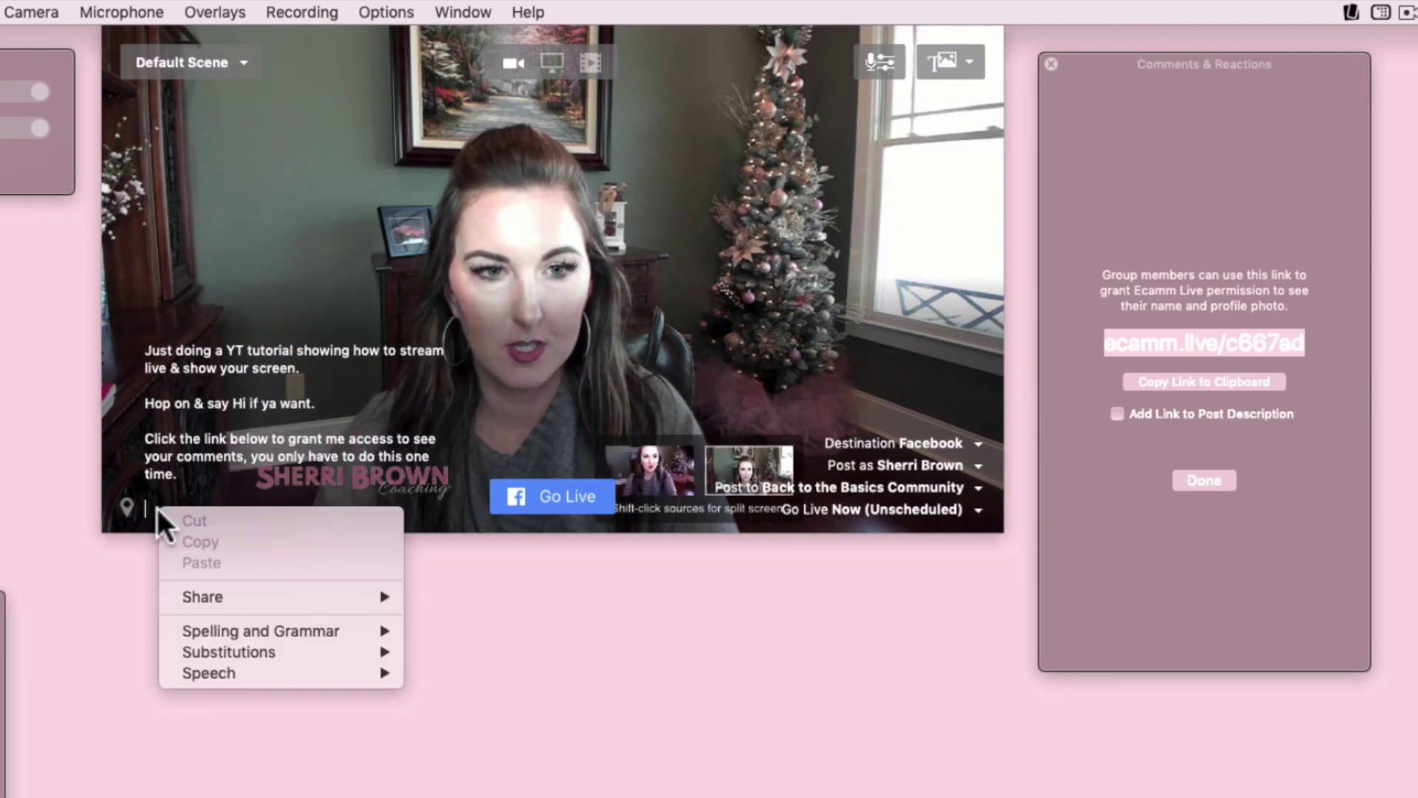
pyautogui.click(152, 499)
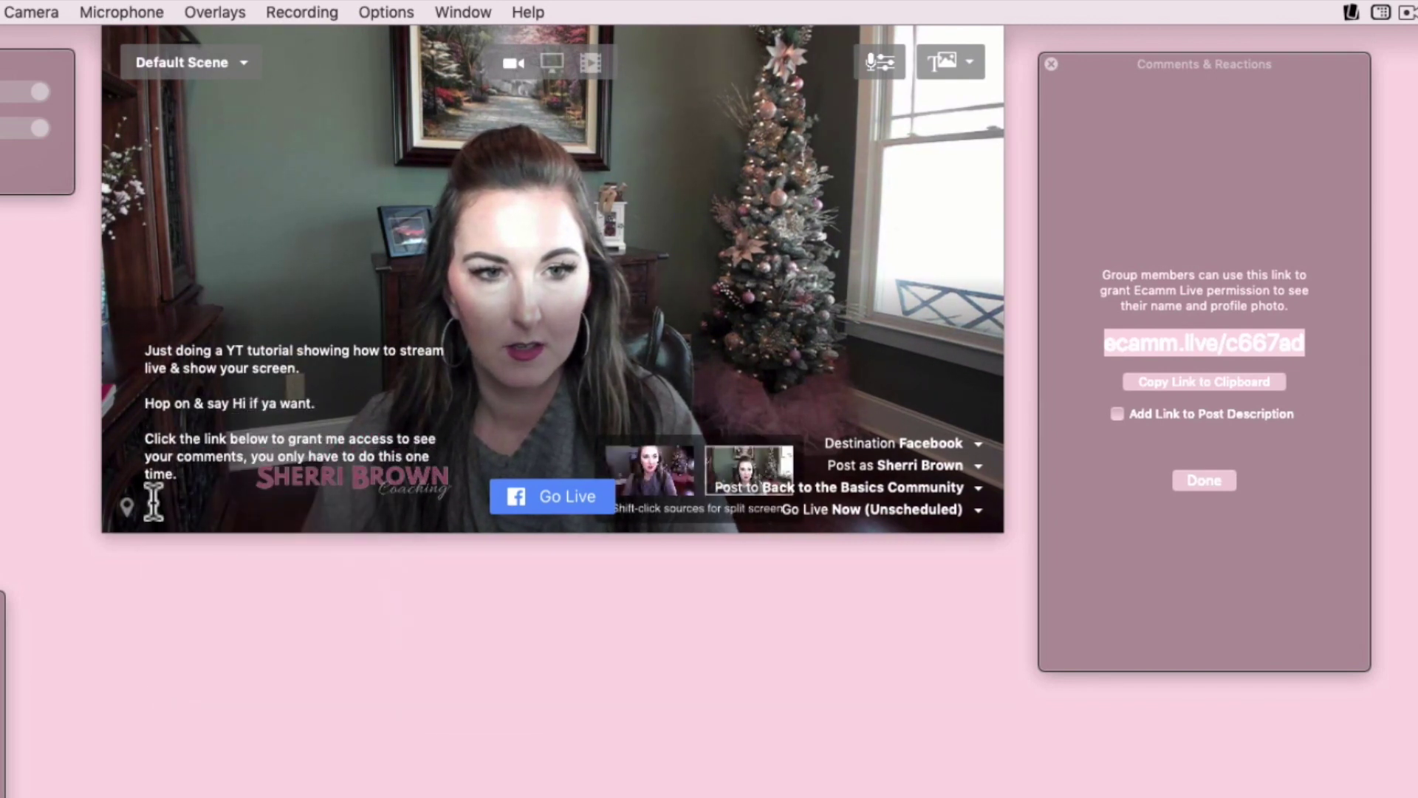
pyautogui.rightClick(153, 502)
pyautogui.click(214, 485)
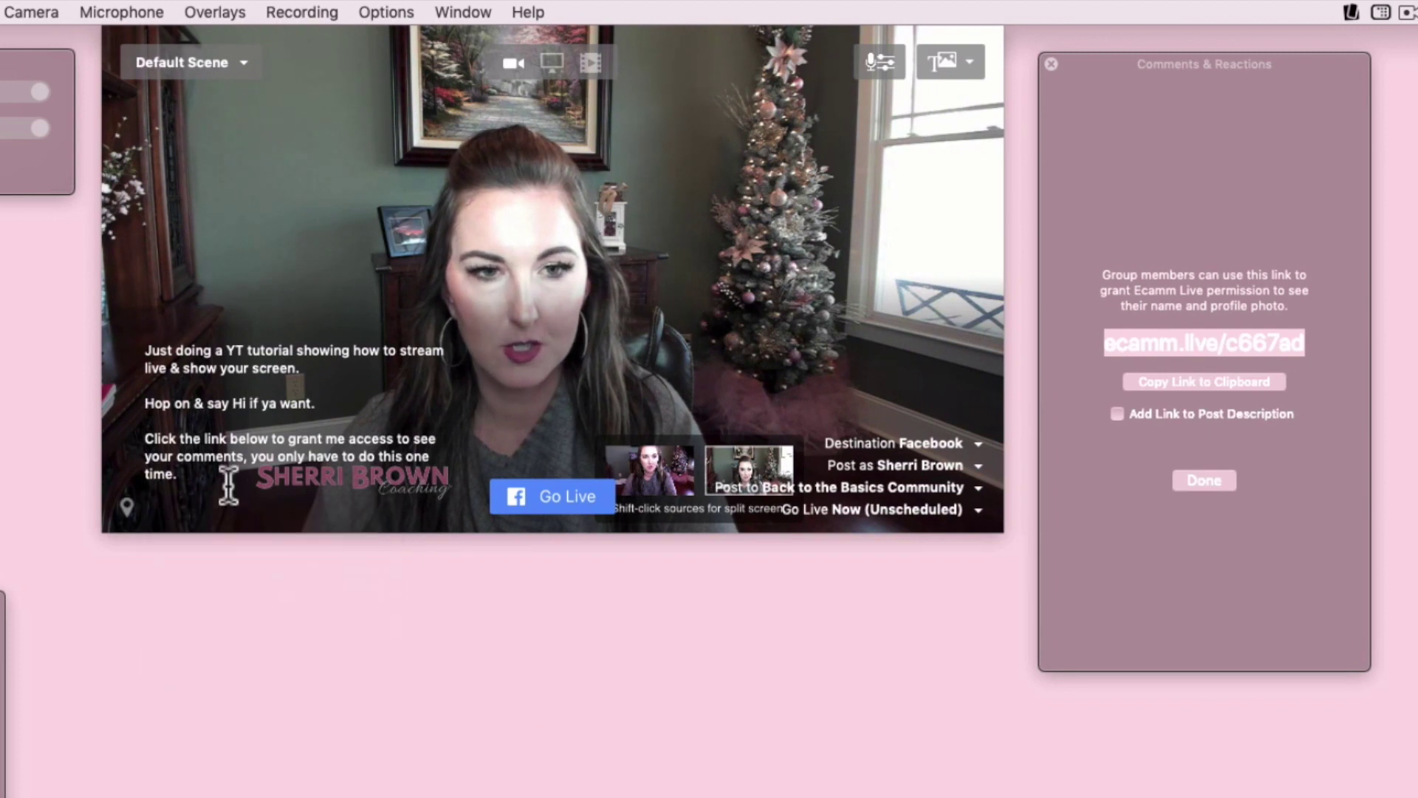
# - Copy the group members' permission link from the comments window again
pyautogui.click(1093, 342)
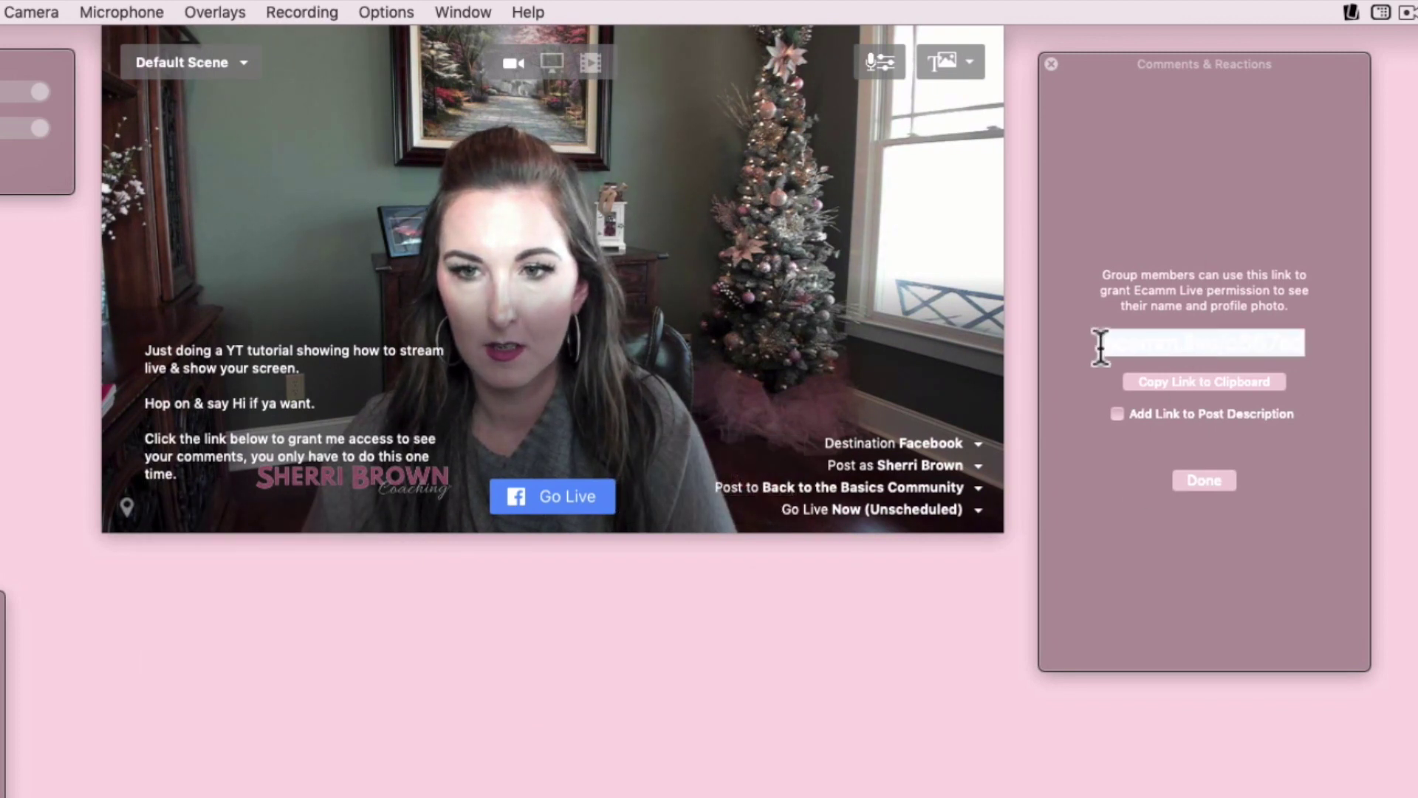
pyautogui.rightClick(1137, 347)
pyautogui.click(1164, 436)
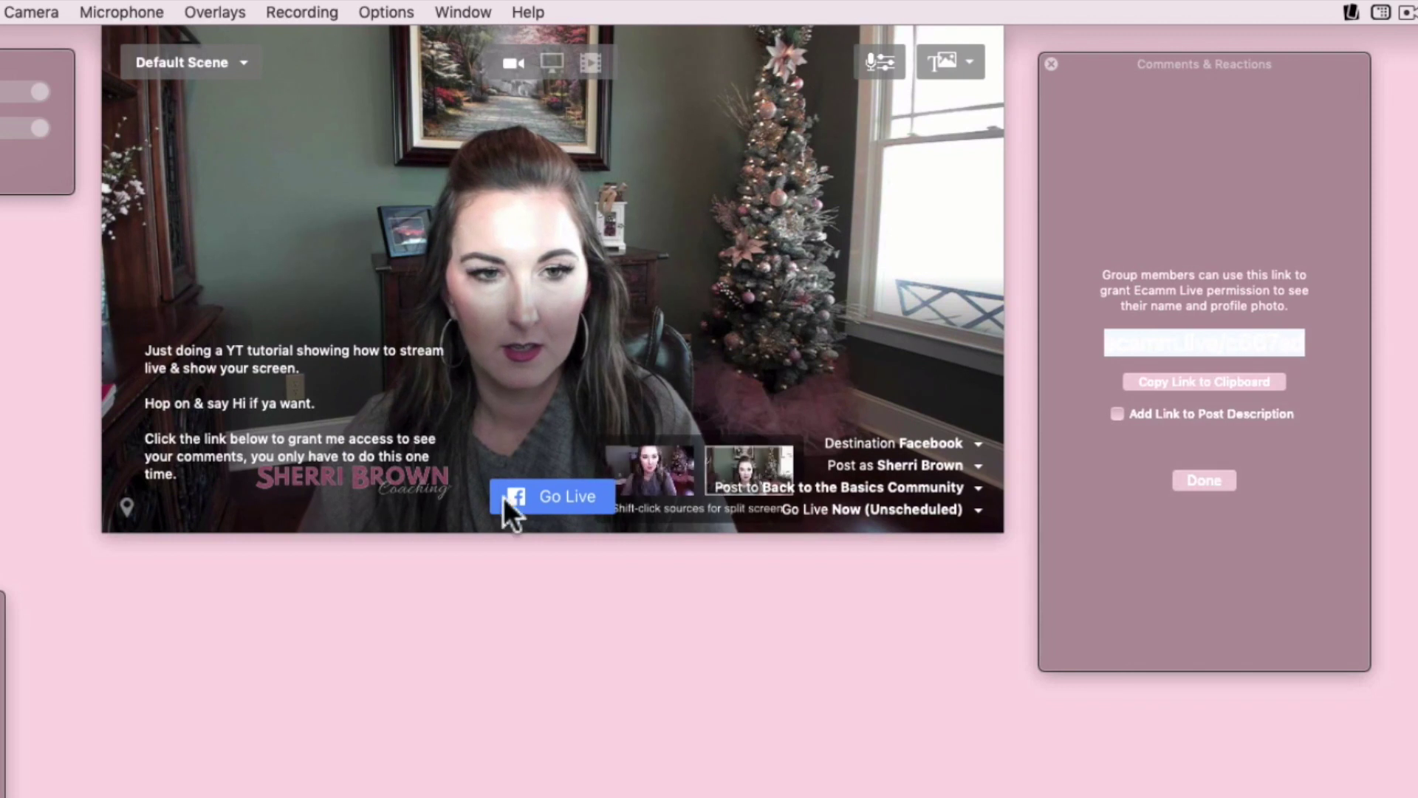
# - Paste the group members' permission link on the last line of the post description
pyautogui.click(162, 513)
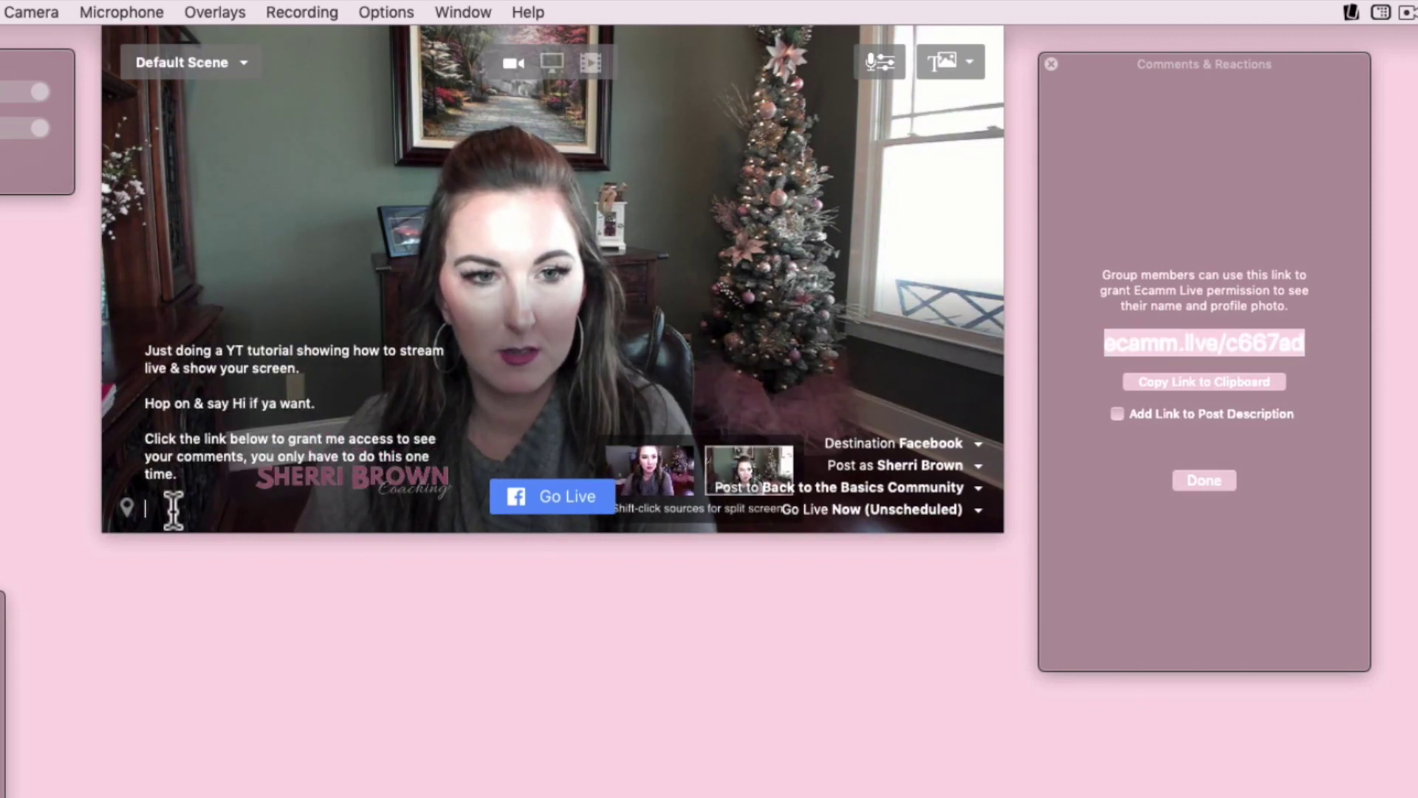
pyautogui.rightClick(163, 497)
pyautogui.click(194, 547)
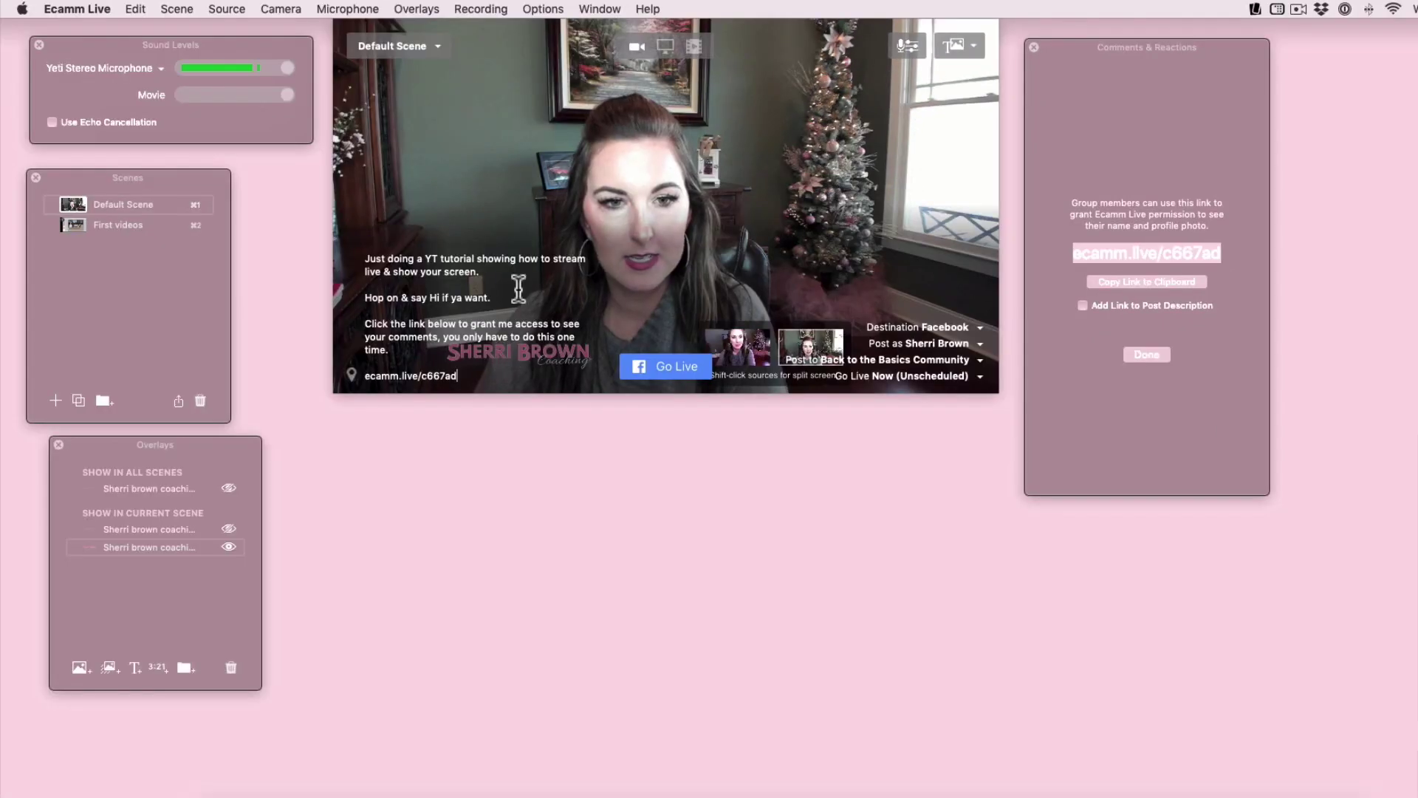
pyautogui.click(357, 285)
# - Move the logo overlay to the upper-left corner of the video and place the Comments & Reactions window below the preview
pyautogui.moveTo(522, 346); pyautogui.dragTo(462, 51)
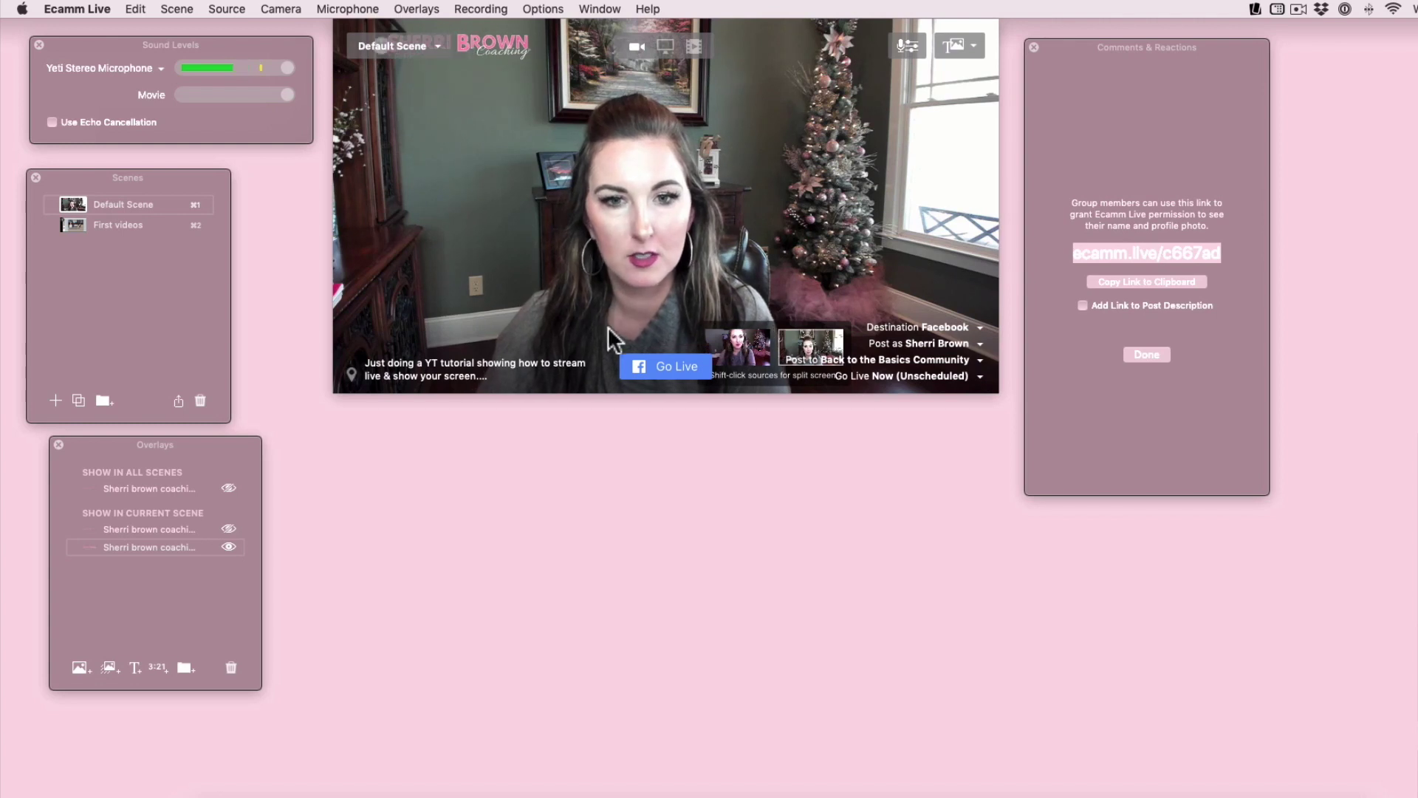
pyautogui.moveTo(1133, 110); pyautogui.dragTo(443, 468)
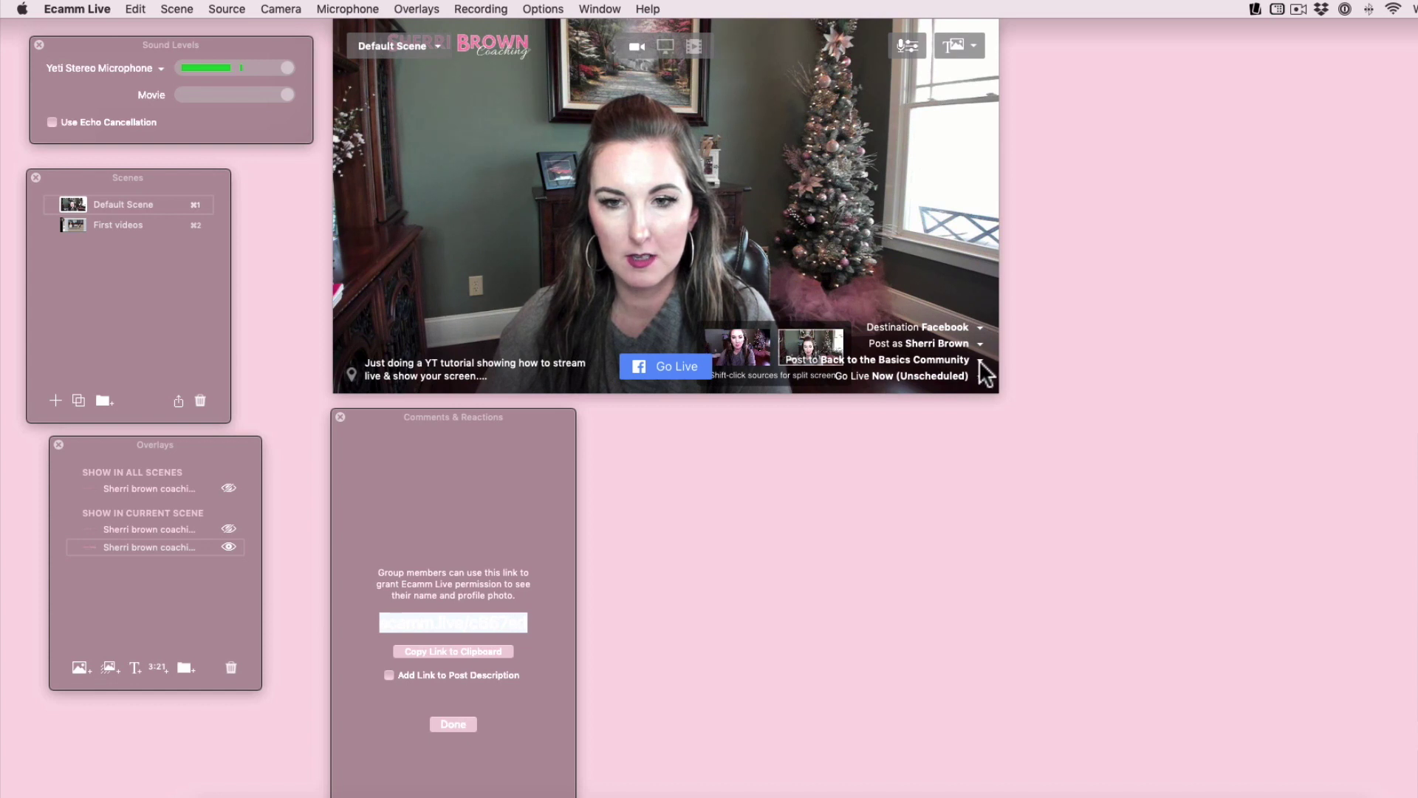
# - Start the Facebook live broadcast and move the mirrored iPhone window clear of the video preview
pyautogui.click(672, 365)
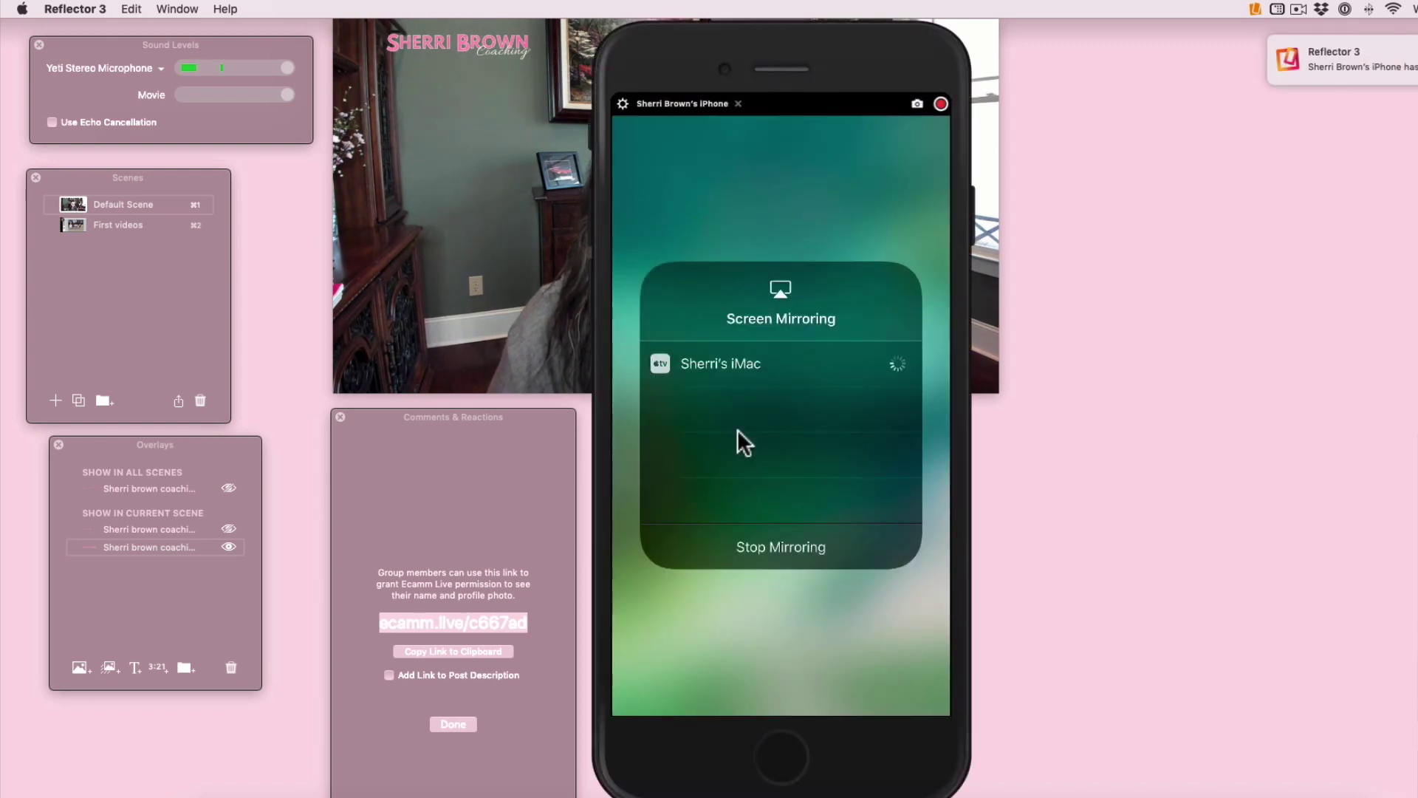
pyautogui.moveTo(752, 57); pyautogui.dragTo(1212, 73)
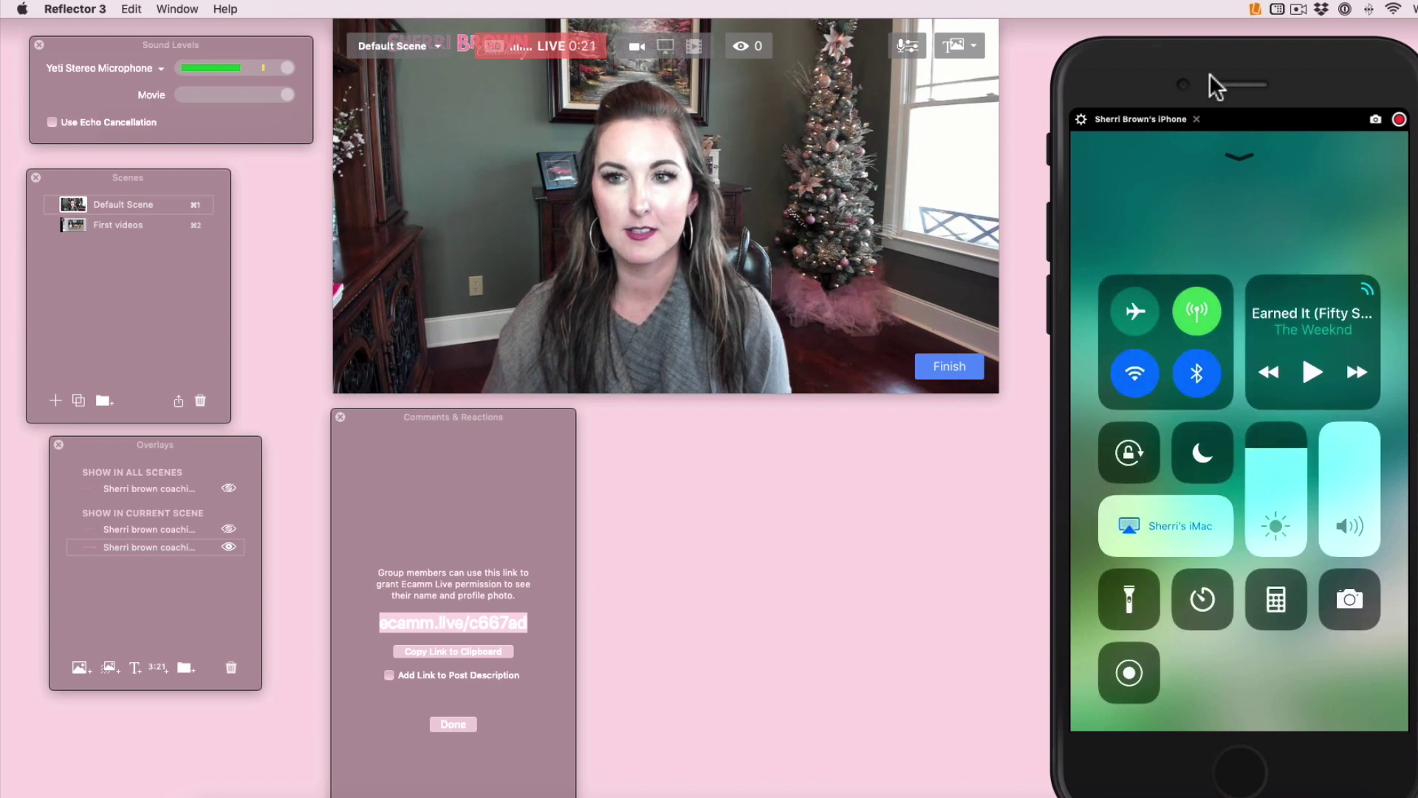
# - Switch the broadcast to screen sharing without installing system audio, and enlarge the camera picture beside the shared phone
pyautogui.click(661, 42)
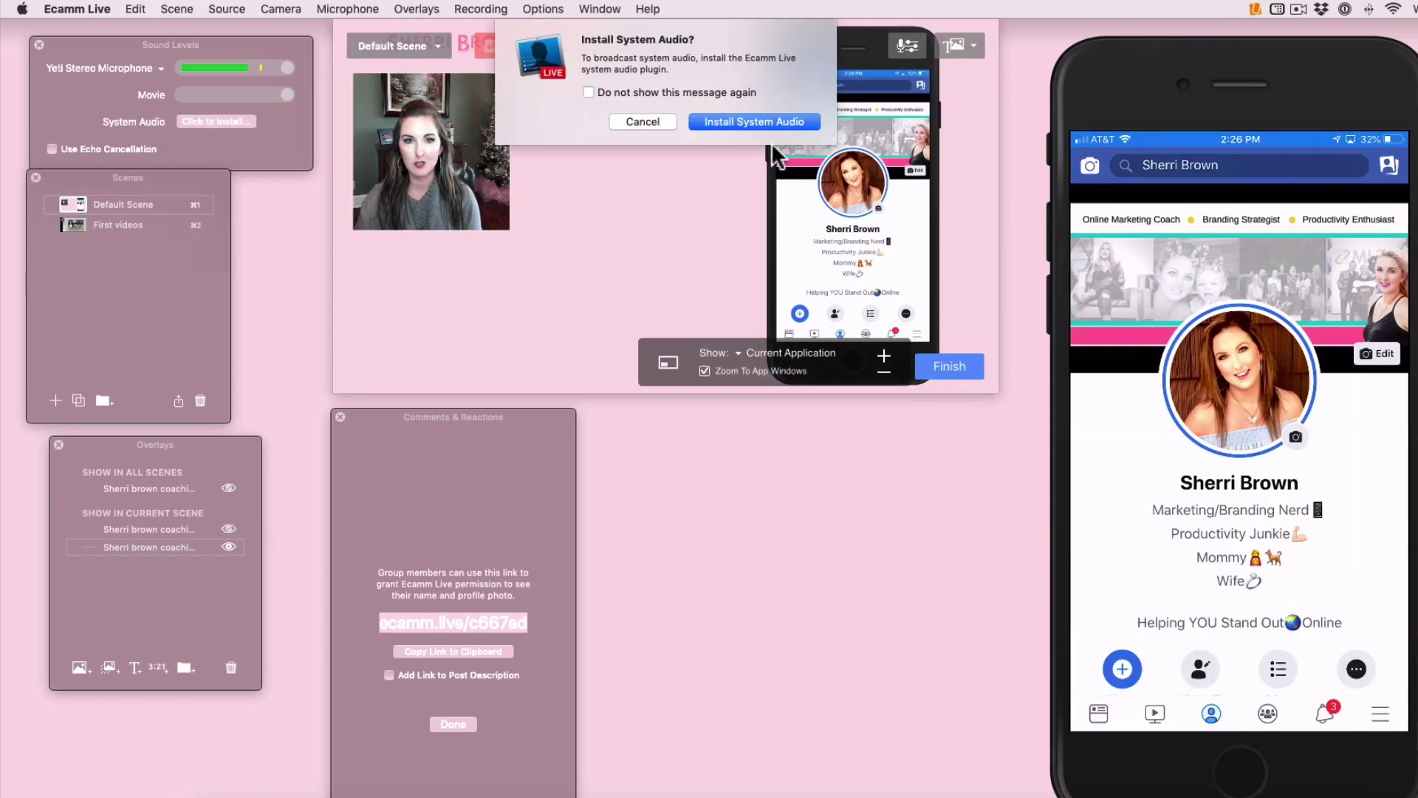
pyautogui.click(642, 122)
pyautogui.moveTo(475, 139); pyautogui.dragTo(524, 156)
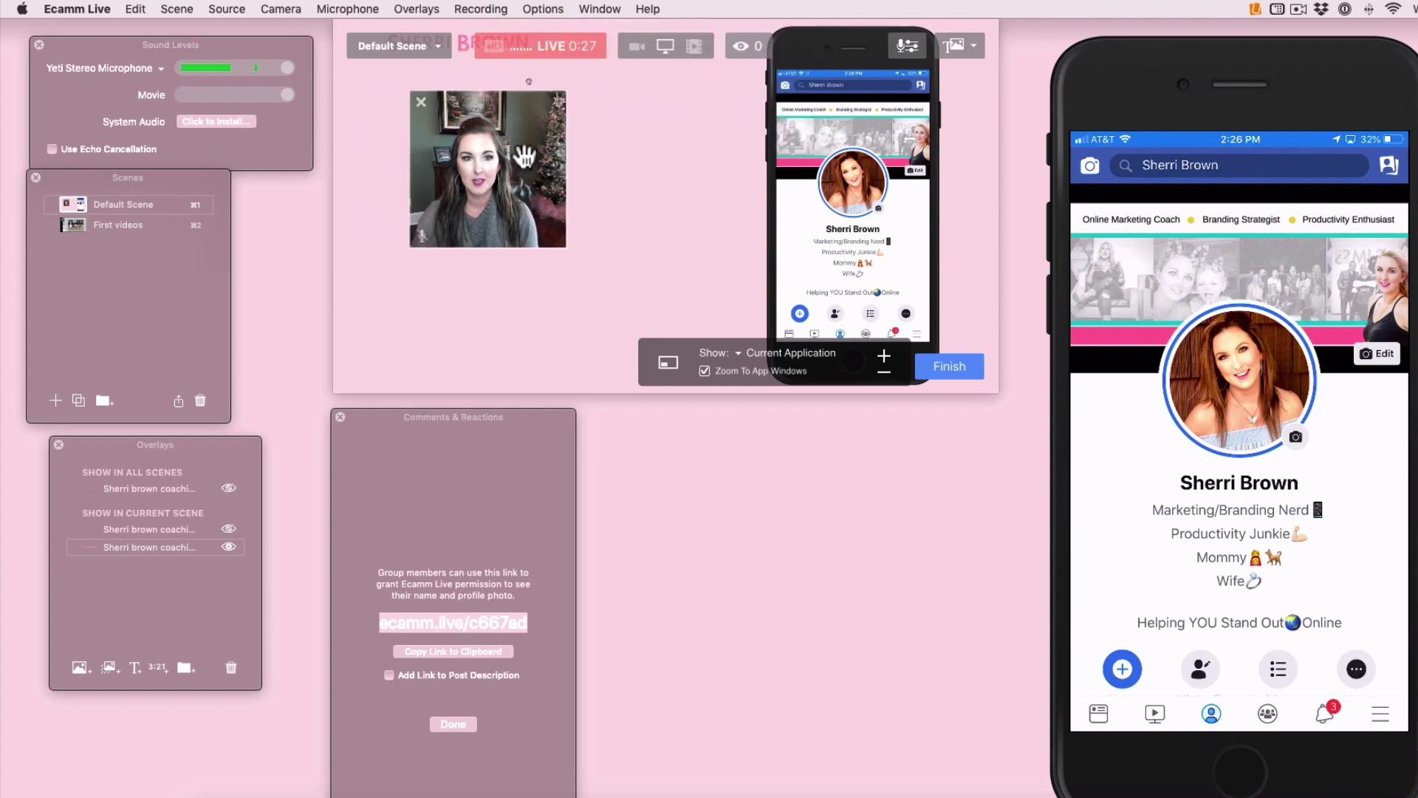
pyautogui.moveTo(640, 297); pyautogui.dragTo(690, 359)
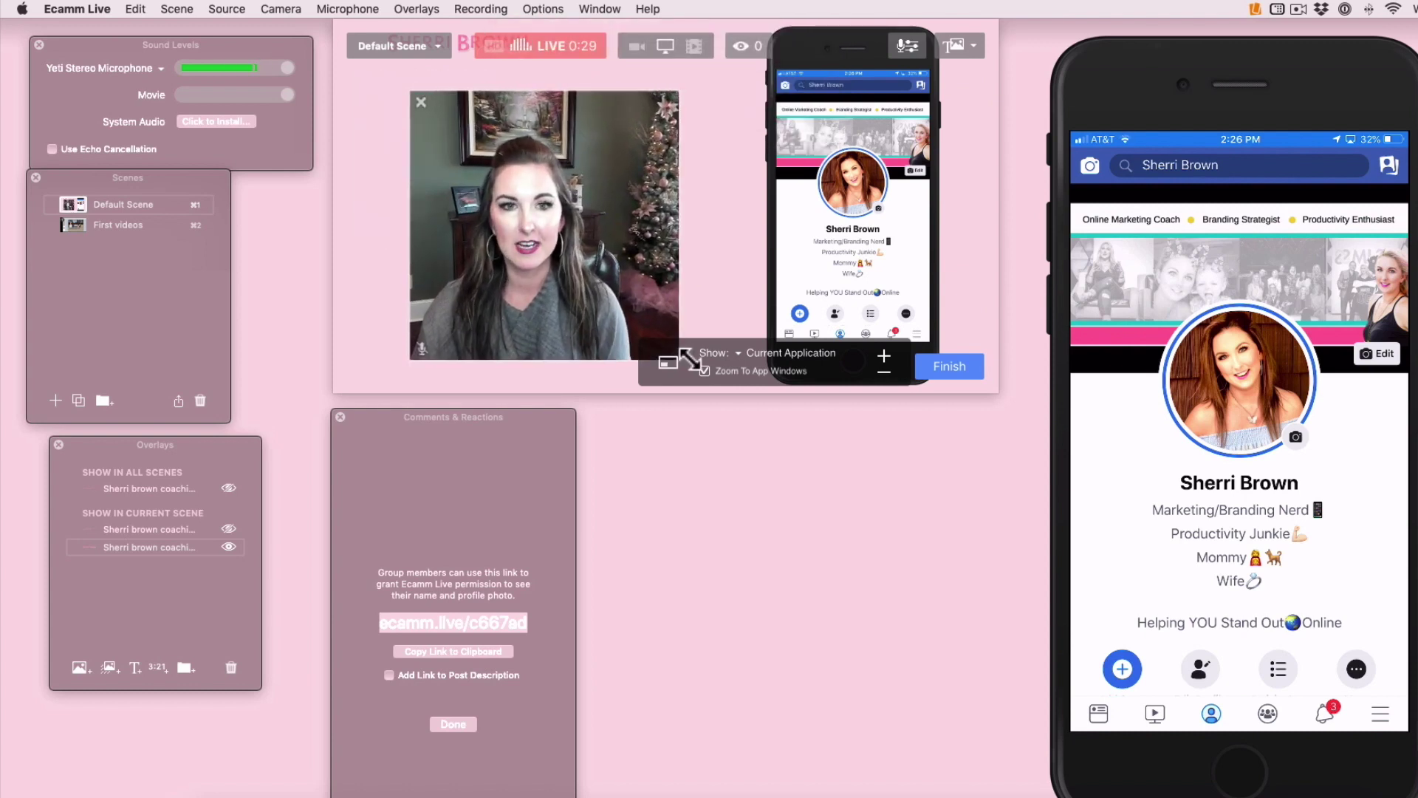
pyautogui.moveTo(557, 250); pyautogui.dragTo(520, 229)
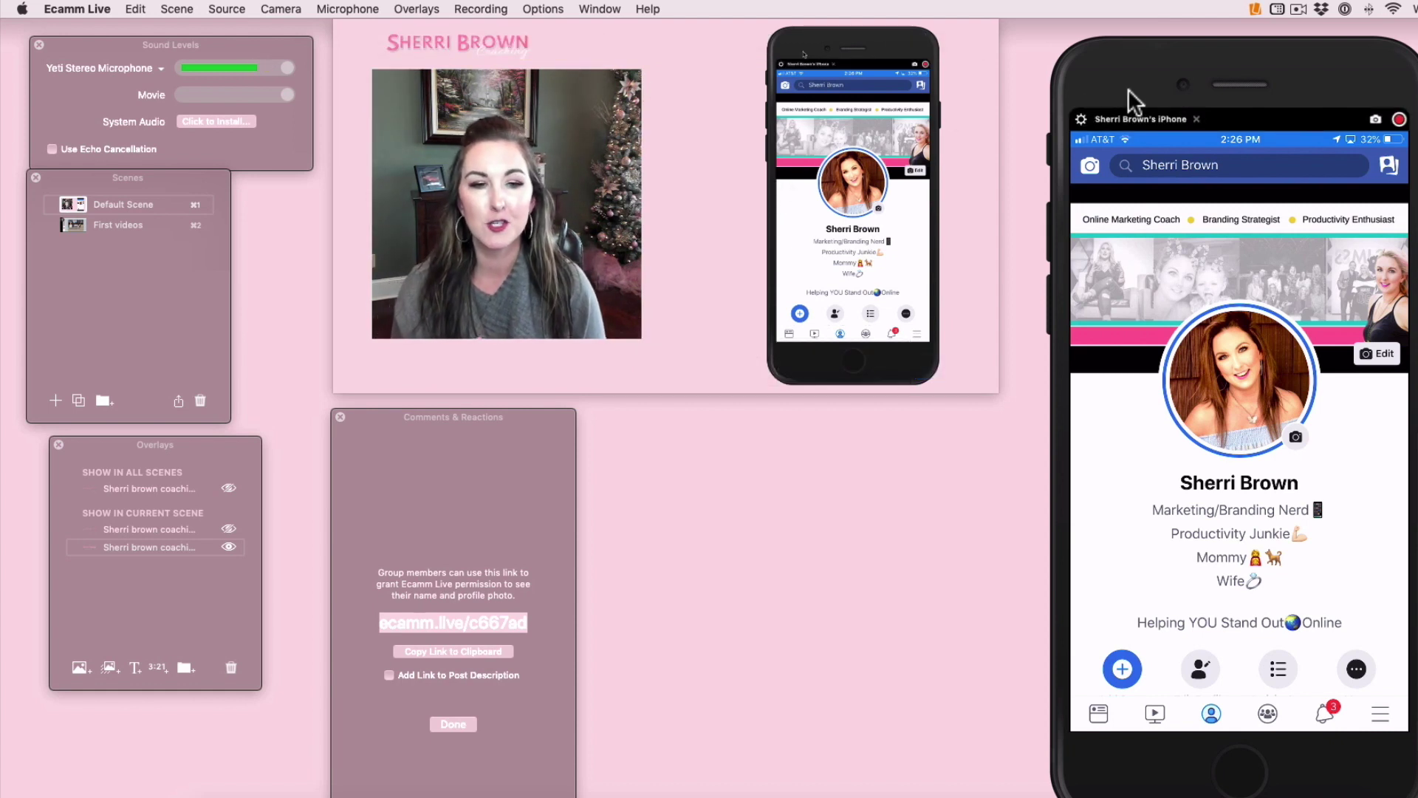
# - Dismiss the permission link panel in the comments window and move the mirrored iPhone lower to enlarge it in the broadcast
pyautogui.click(454, 724)
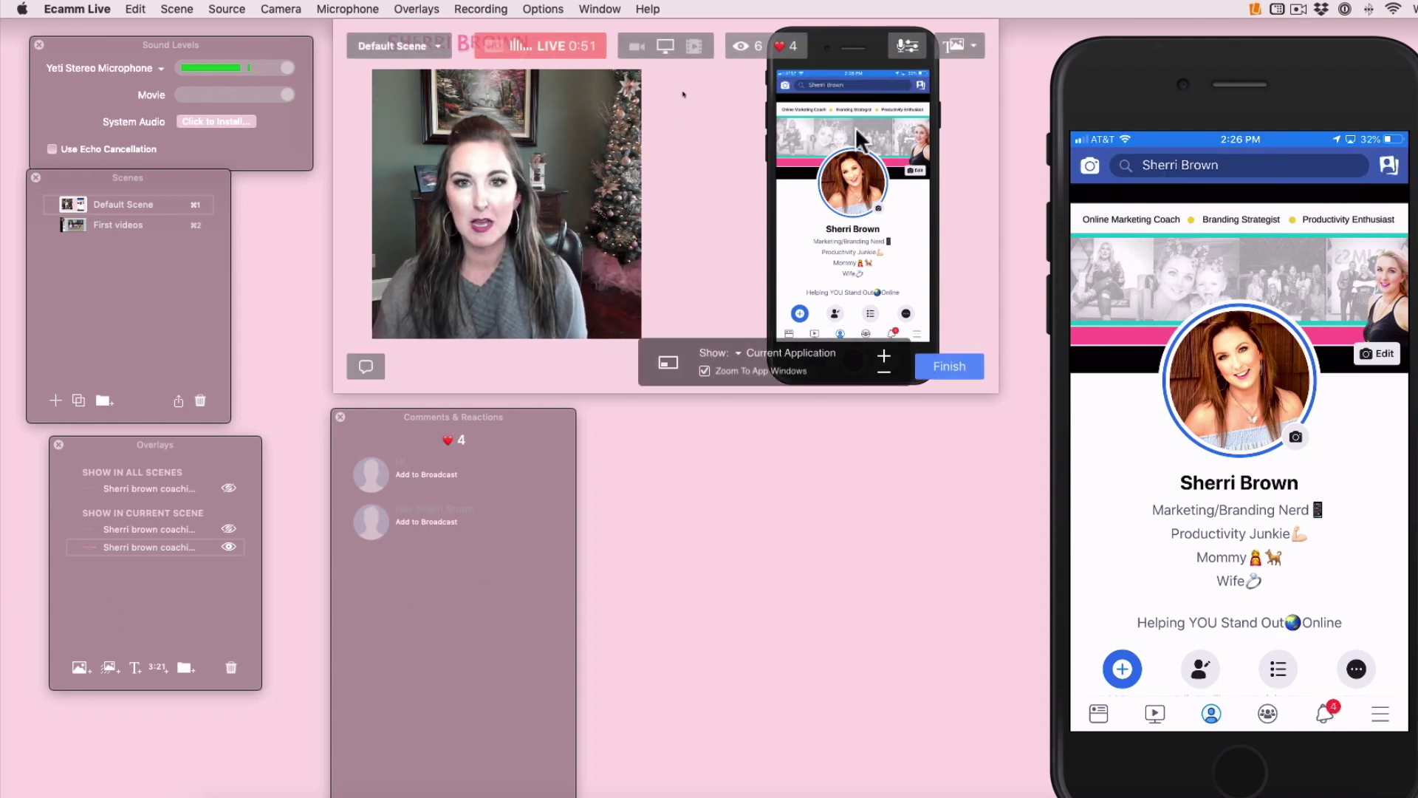
pyautogui.click(1190, 86)
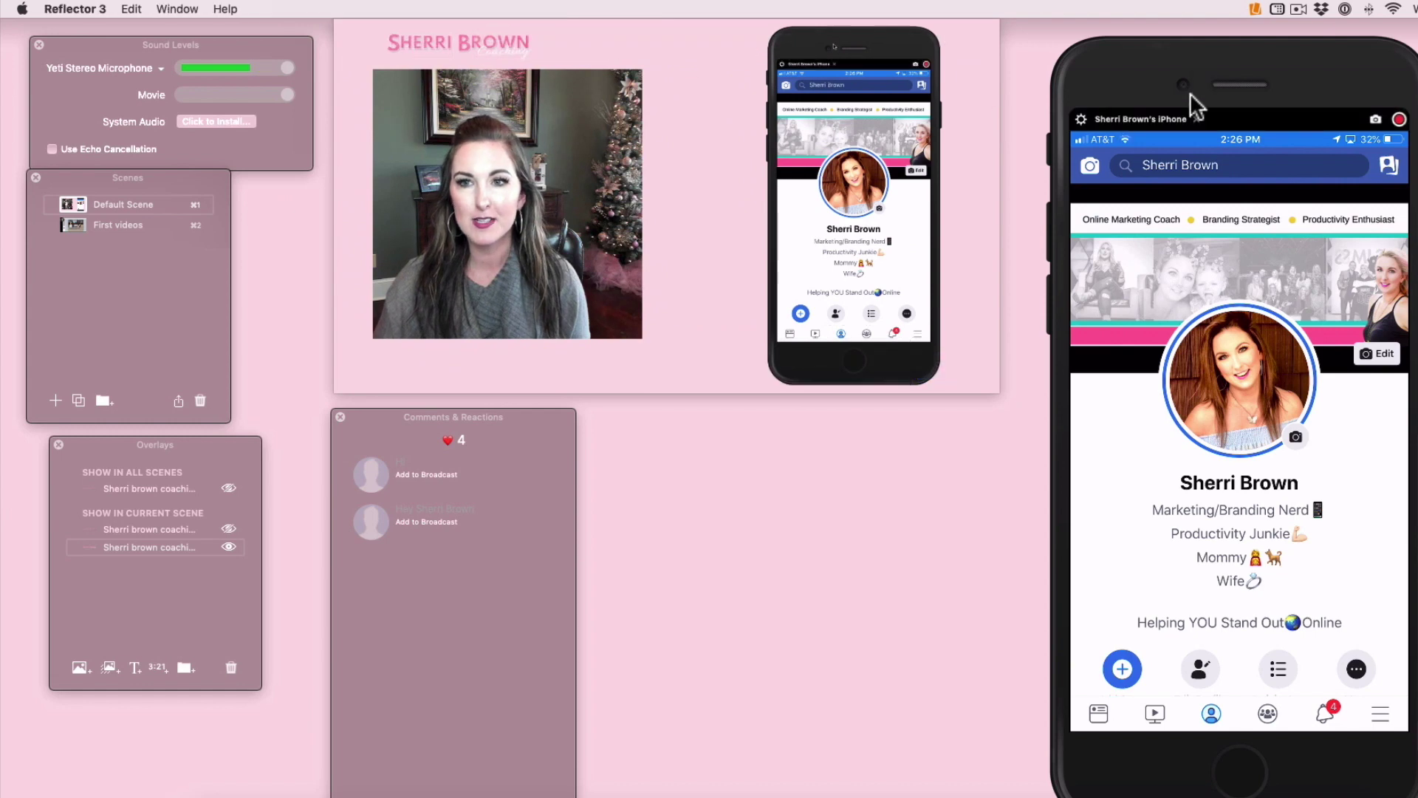
pyautogui.moveTo(1239, 55); pyautogui.dragTo(1296, 358)
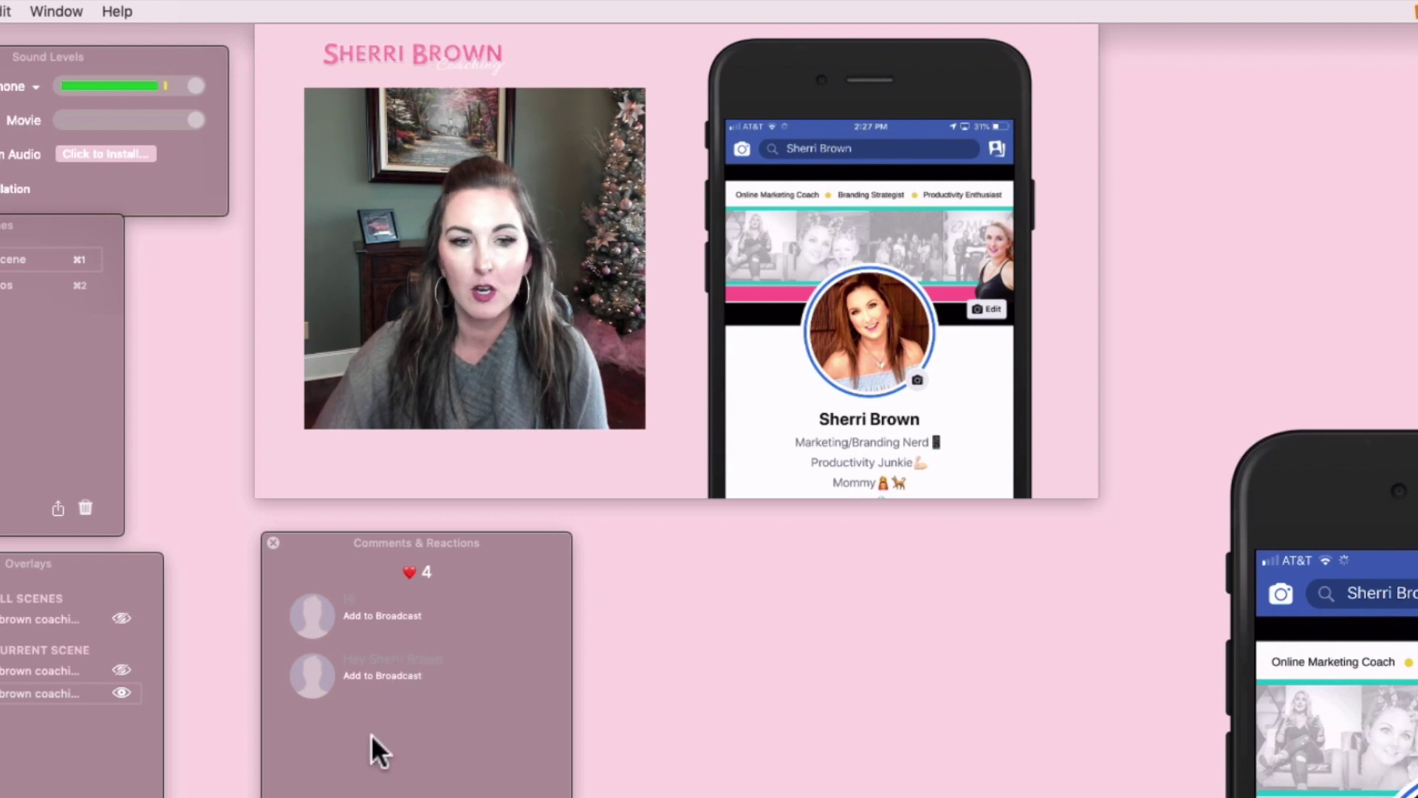
# - Switch the broadcast to the camera only and back to screen sharing, declining the system audio installation
pyautogui.moveTo(538, 319)
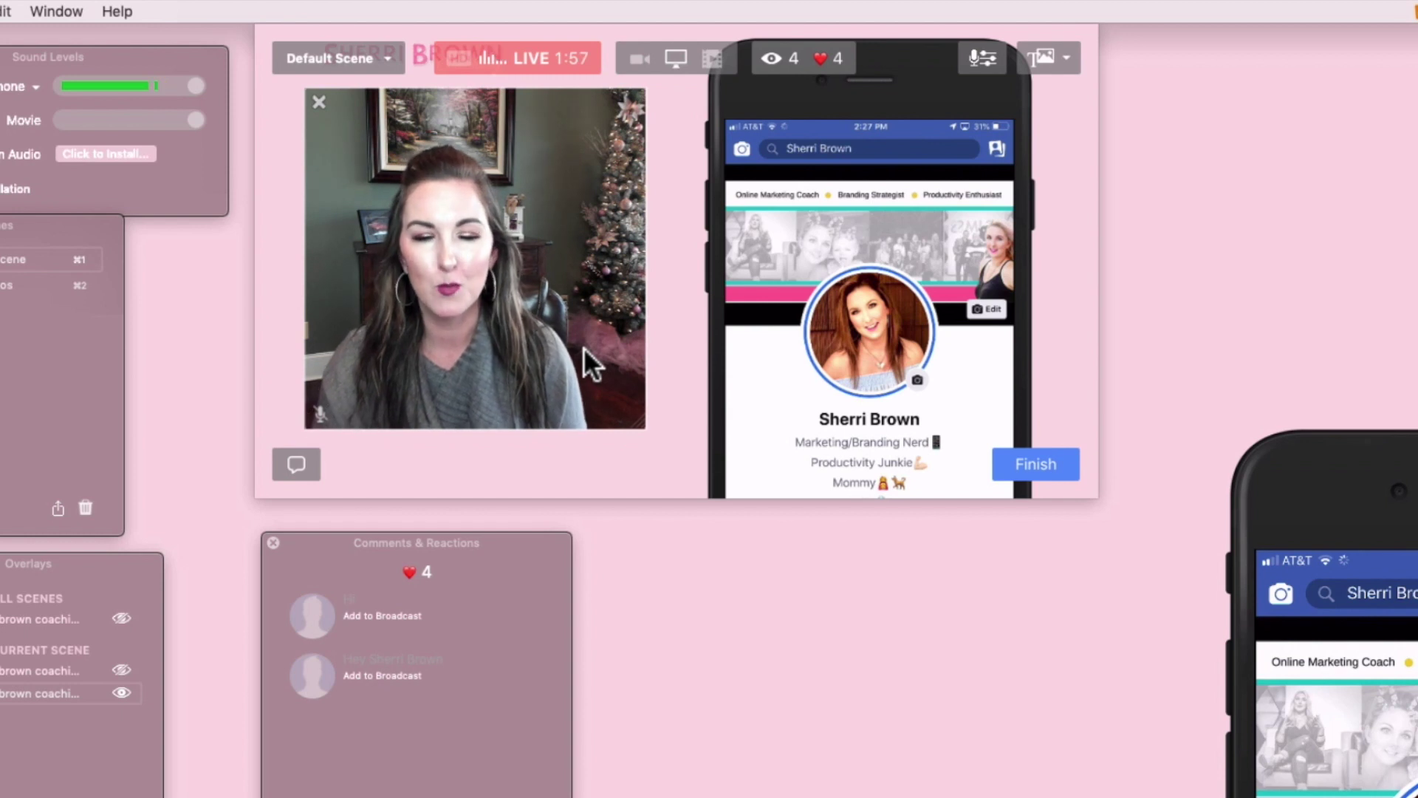
pyautogui.moveTo(941, 374)
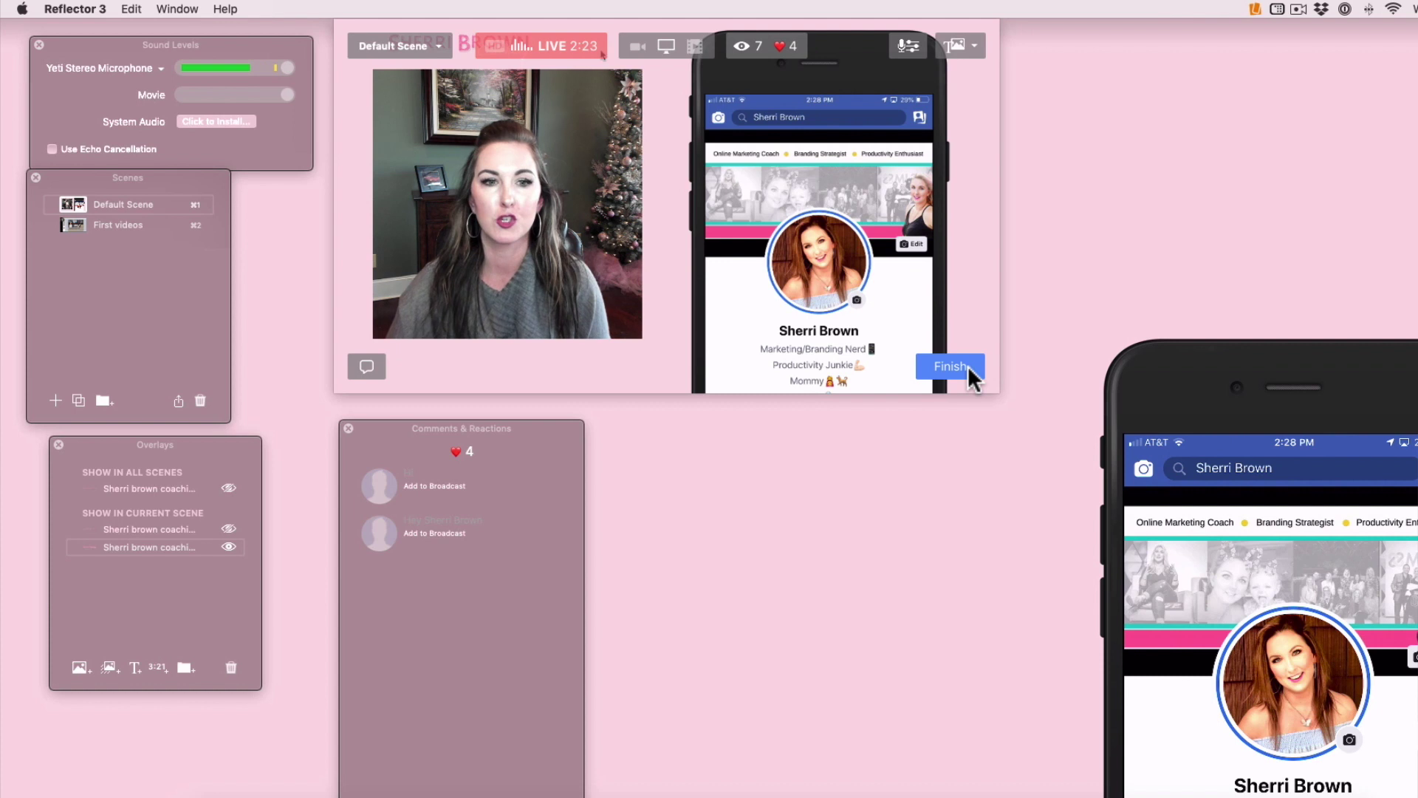
pyautogui.click(620, 316)
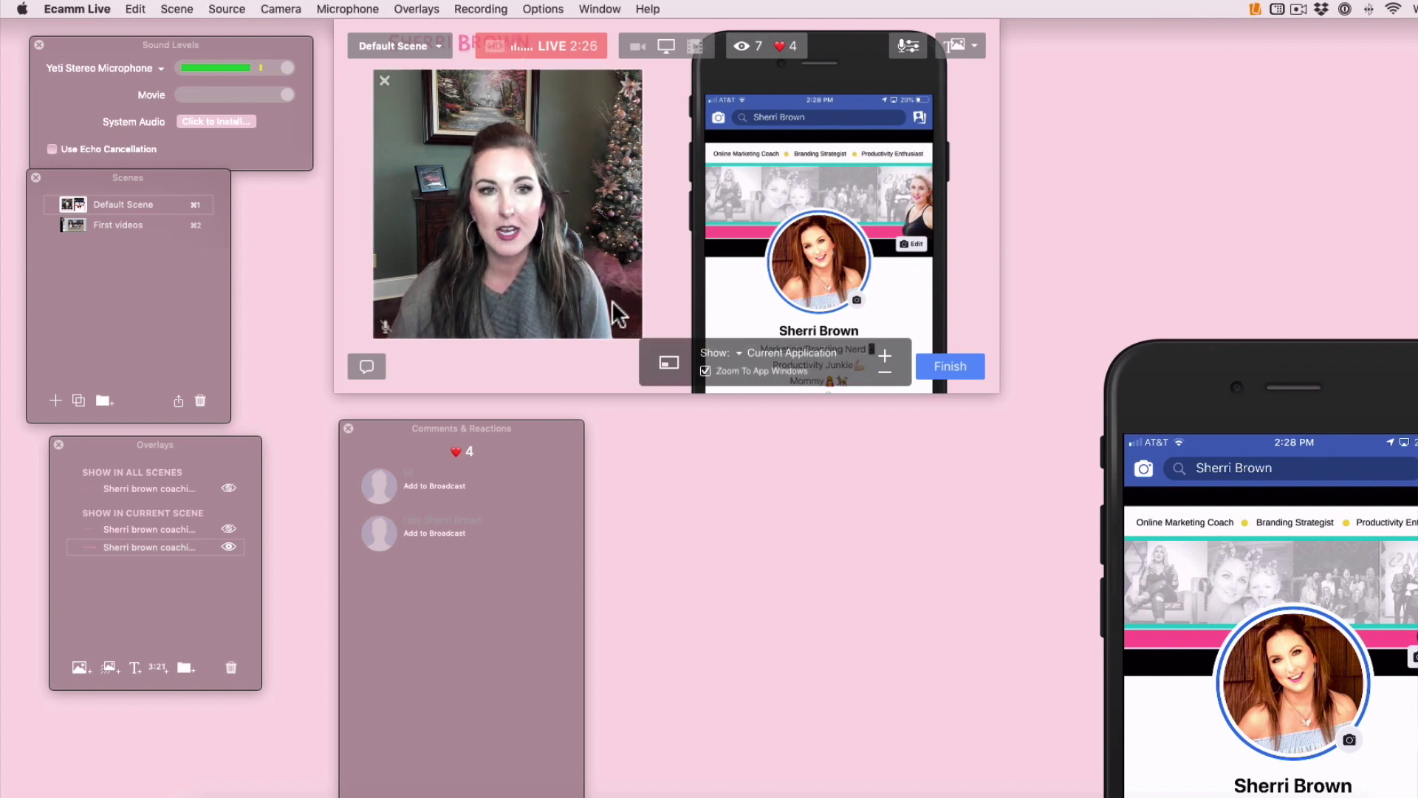
pyautogui.click(636, 45)
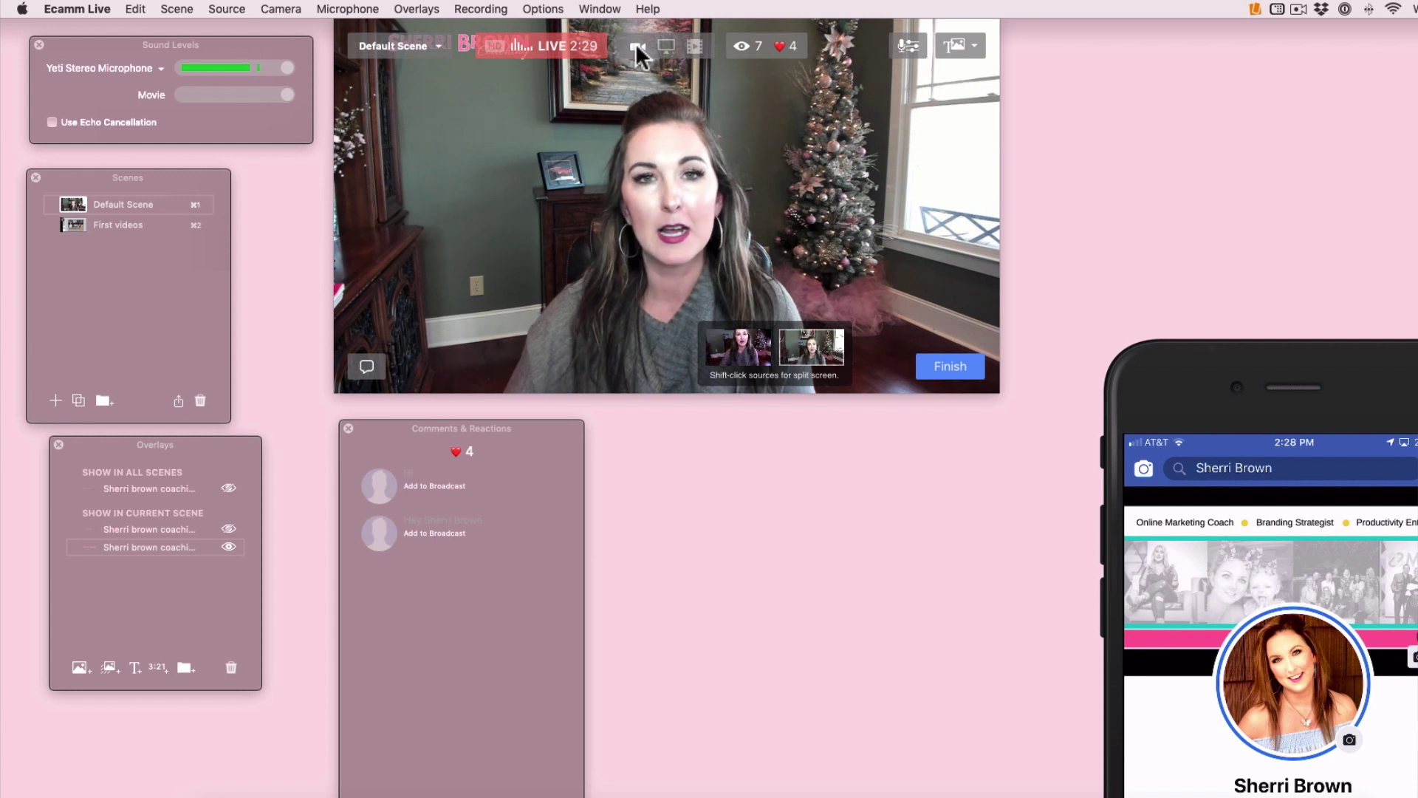
pyautogui.moveTo(640, 55)
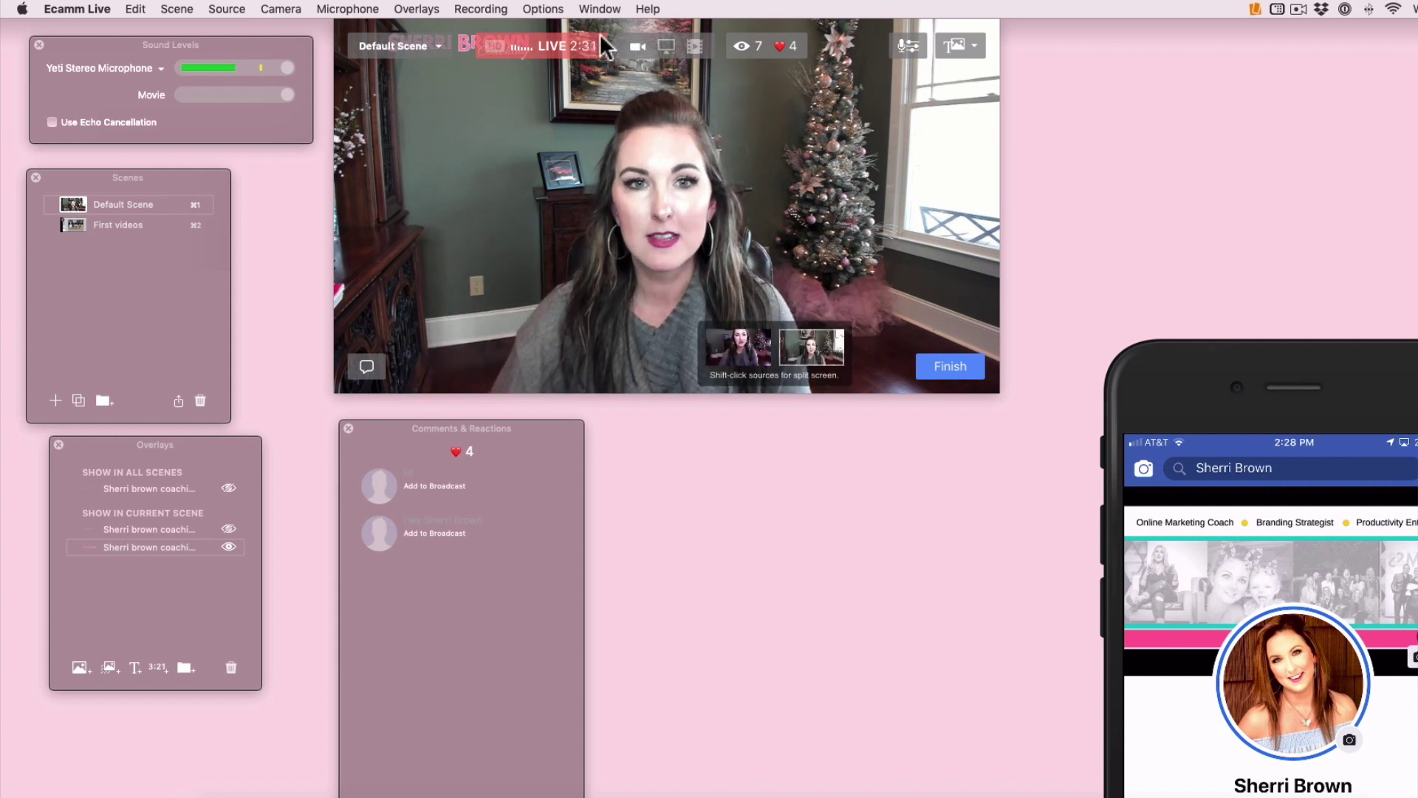
pyautogui.click(671, 60)
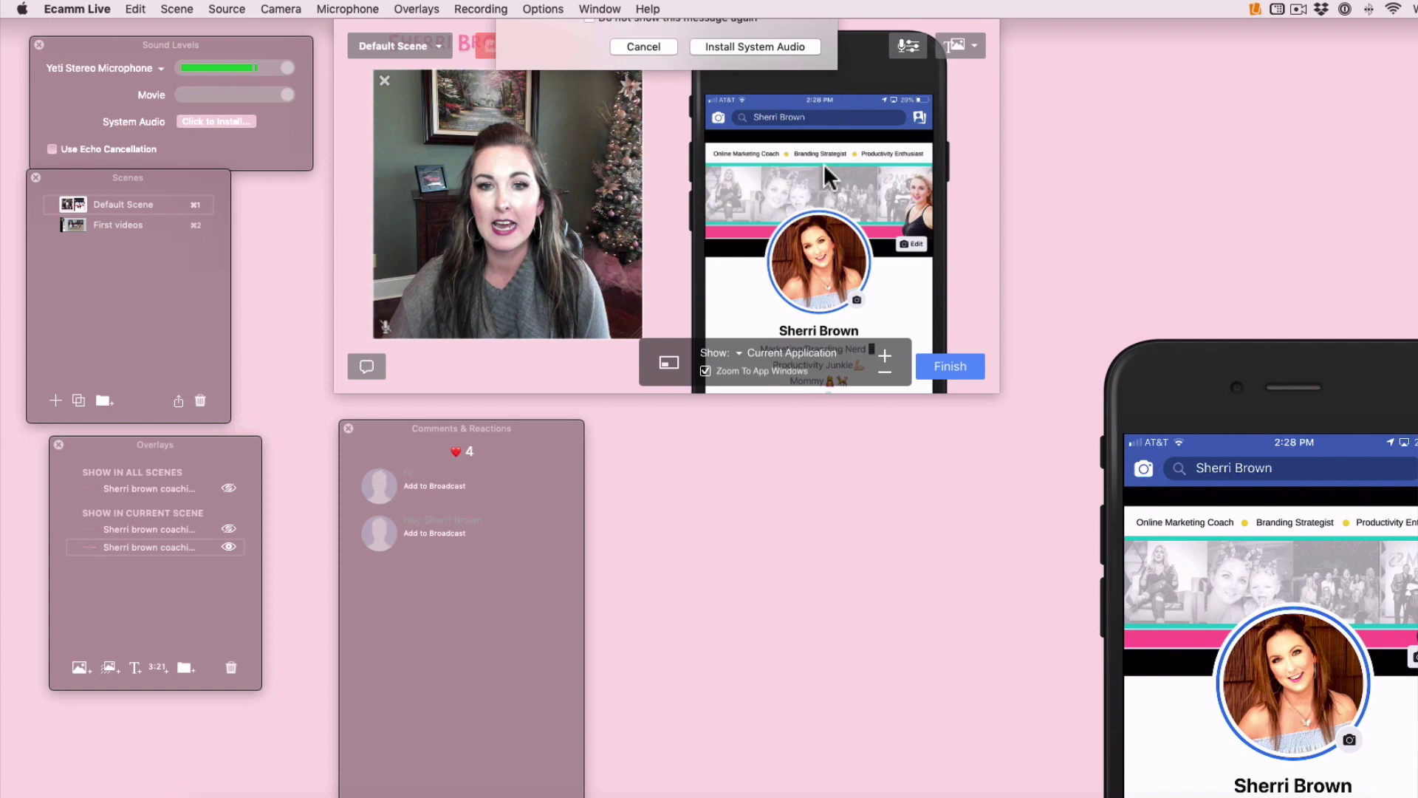
pyautogui.click(662, 122)
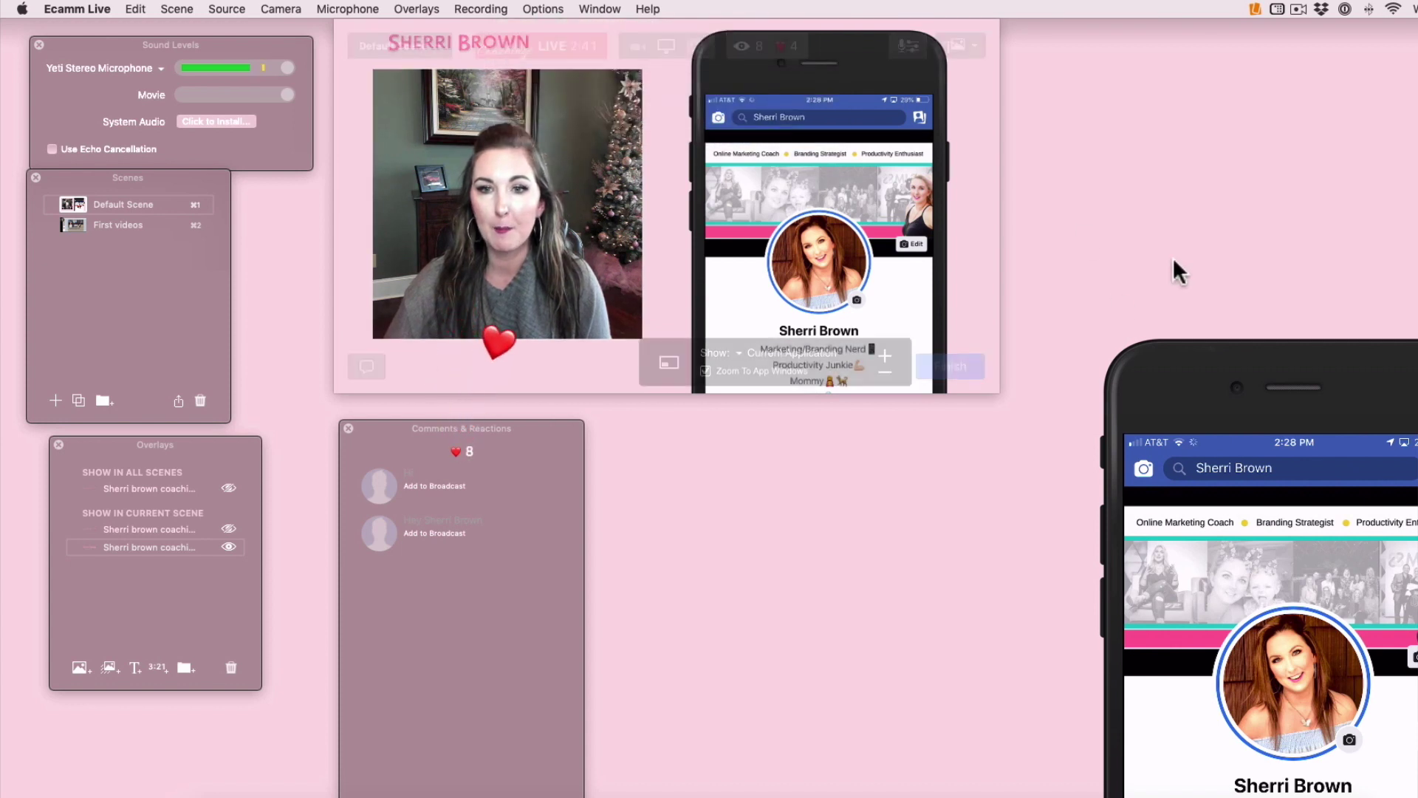
# - Move the mirrored iPhone window further past the desktop edge so the phone fills more of the shared picture
pyautogui.click(1231, 369)
pyautogui.moveTo(1226, 371); pyautogui.dragTo(1288, 512)
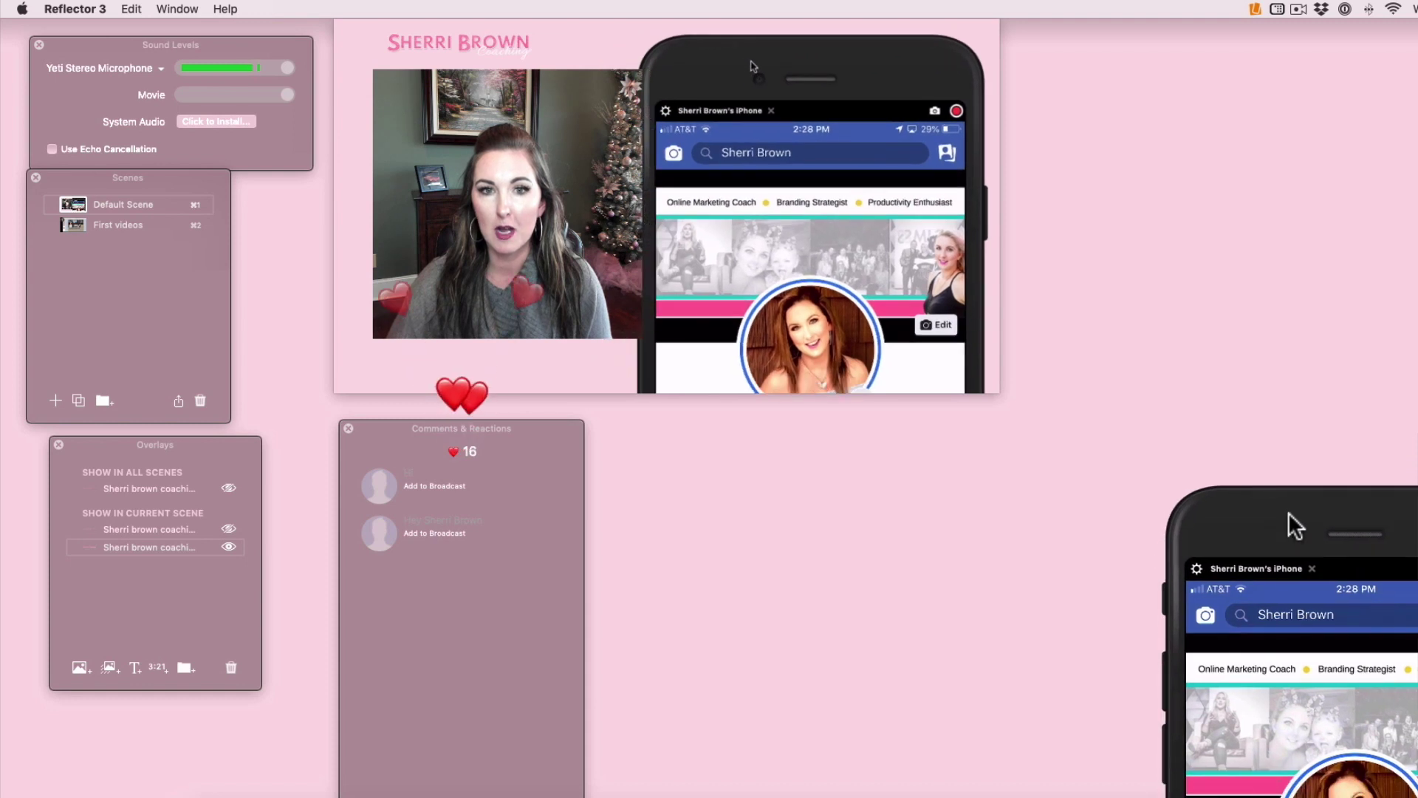
# - Shrink the camera picture, place the logo overlay beneath it, and keep both clear of the shared phone
pyautogui.click(812, 326)
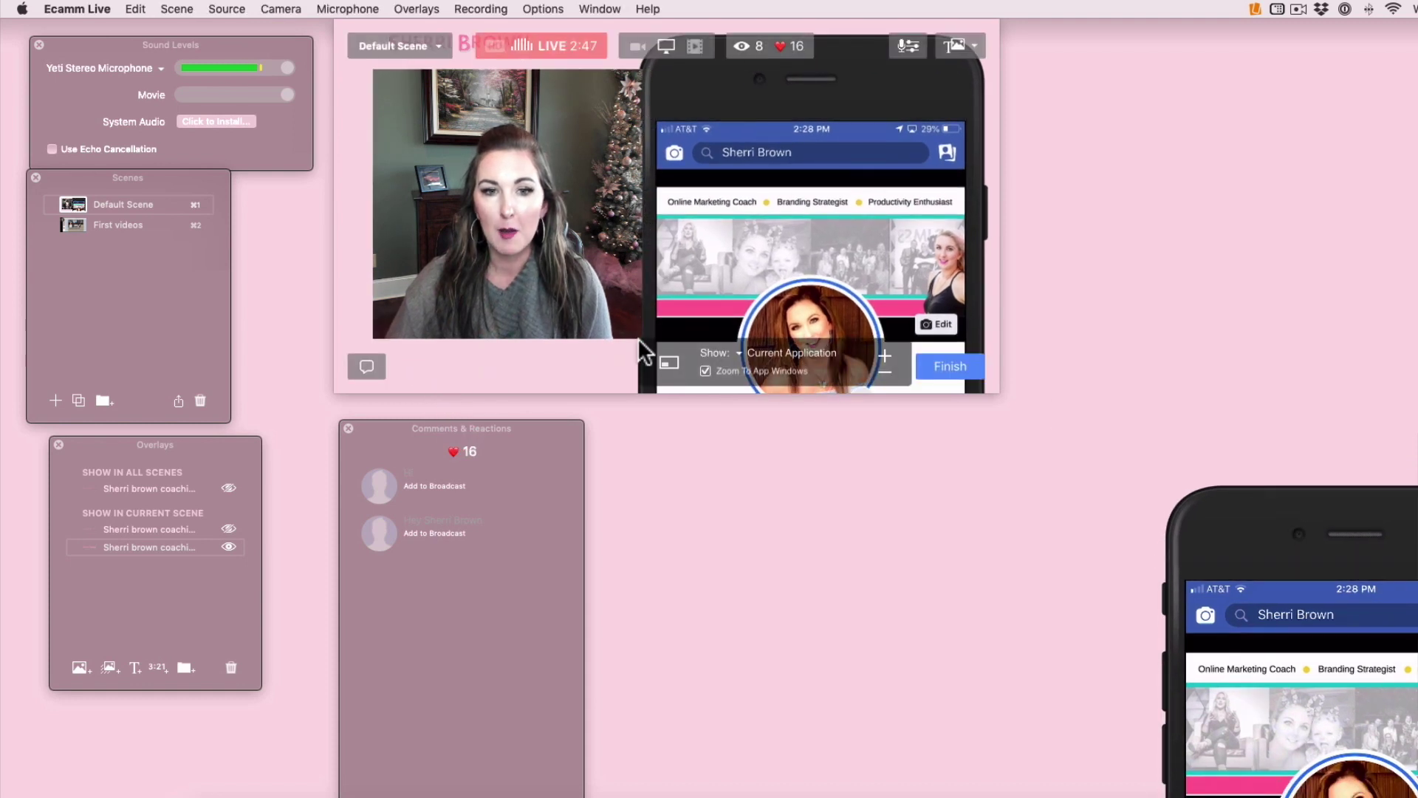
pyautogui.moveTo(636, 314); pyautogui.dragTo(534, 256)
pyautogui.moveTo(462, 53); pyautogui.dragTo(498, 326)
pyautogui.moveTo(509, 184); pyautogui.dragTo(512, 162)
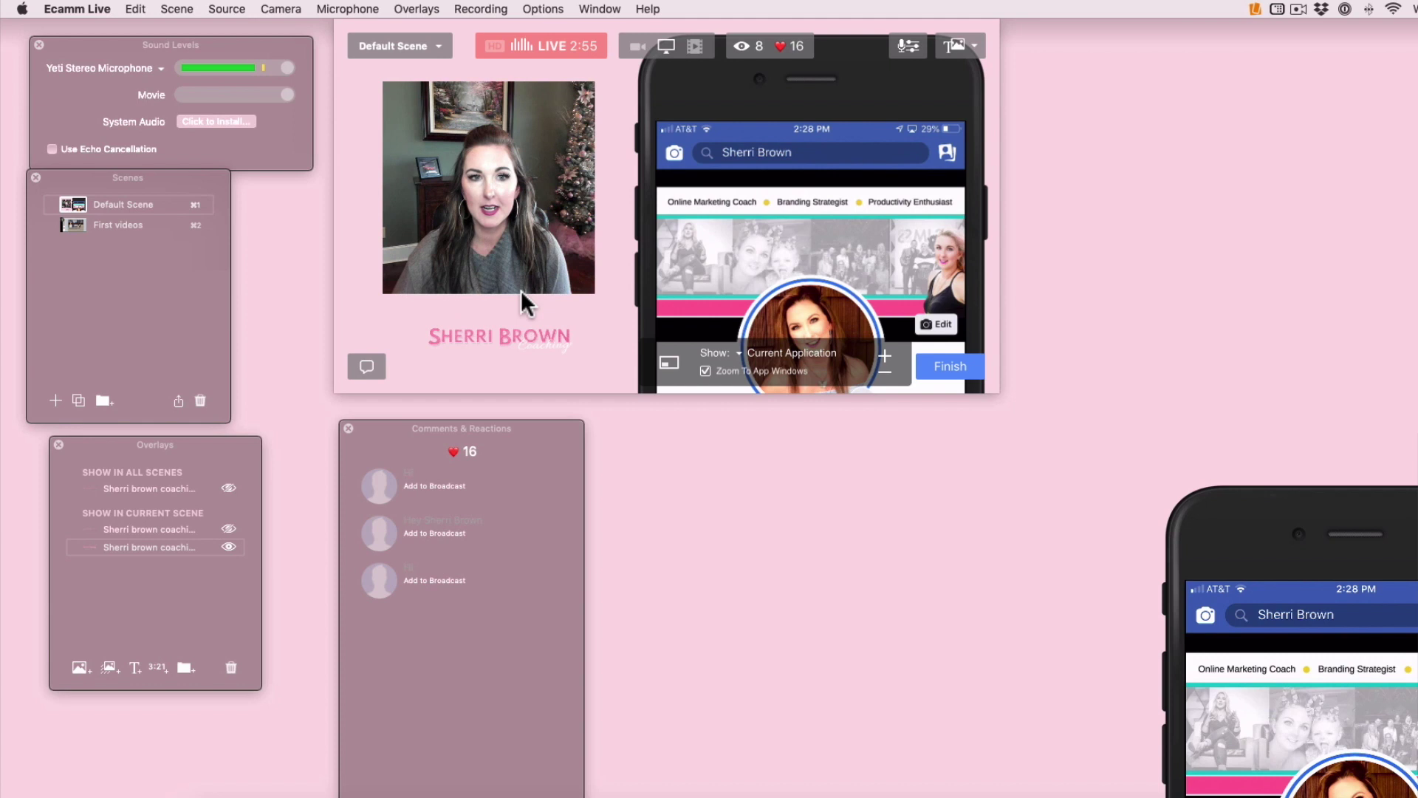
# - Set the picture-in-picture shape to Round
pyautogui.click(543, 8)
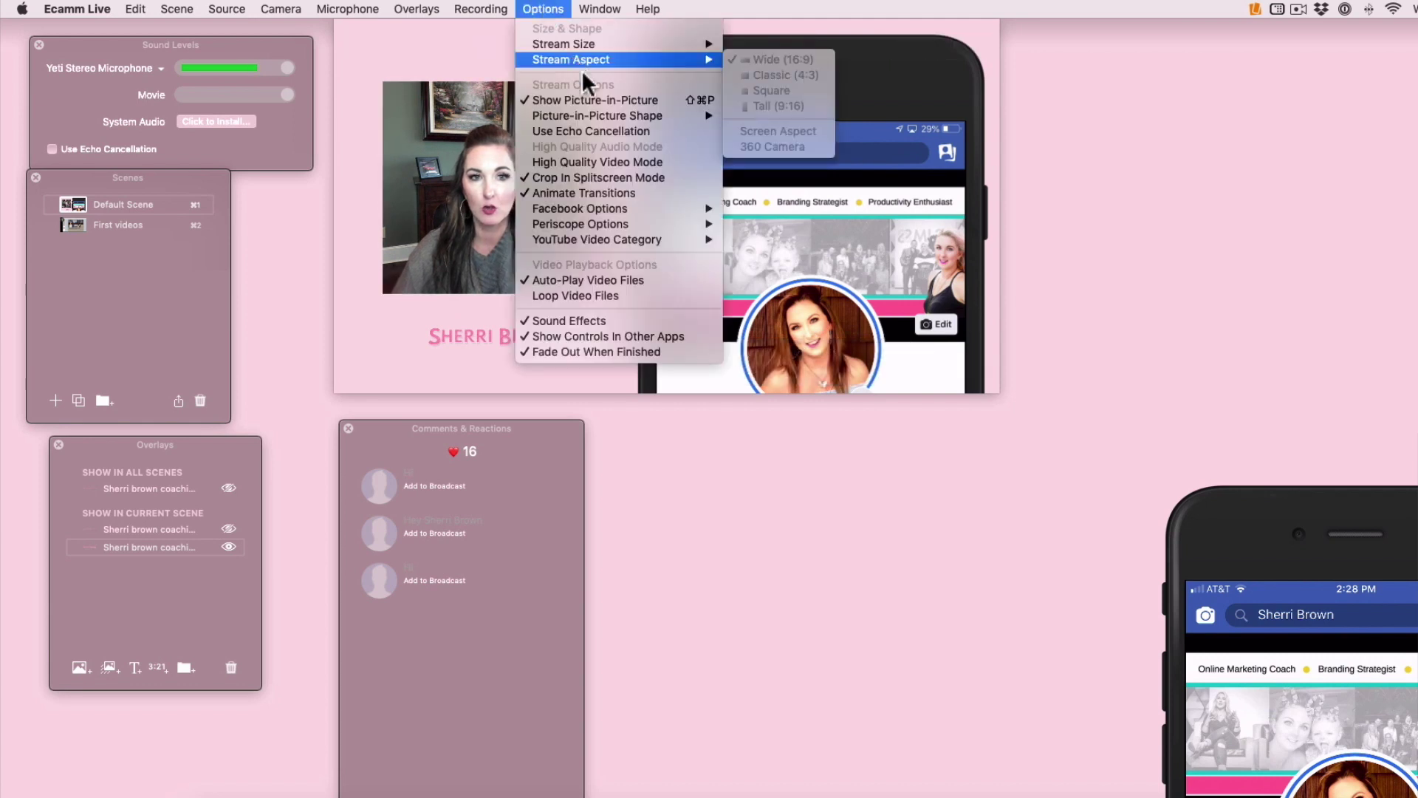
pyautogui.moveTo(667, 112)
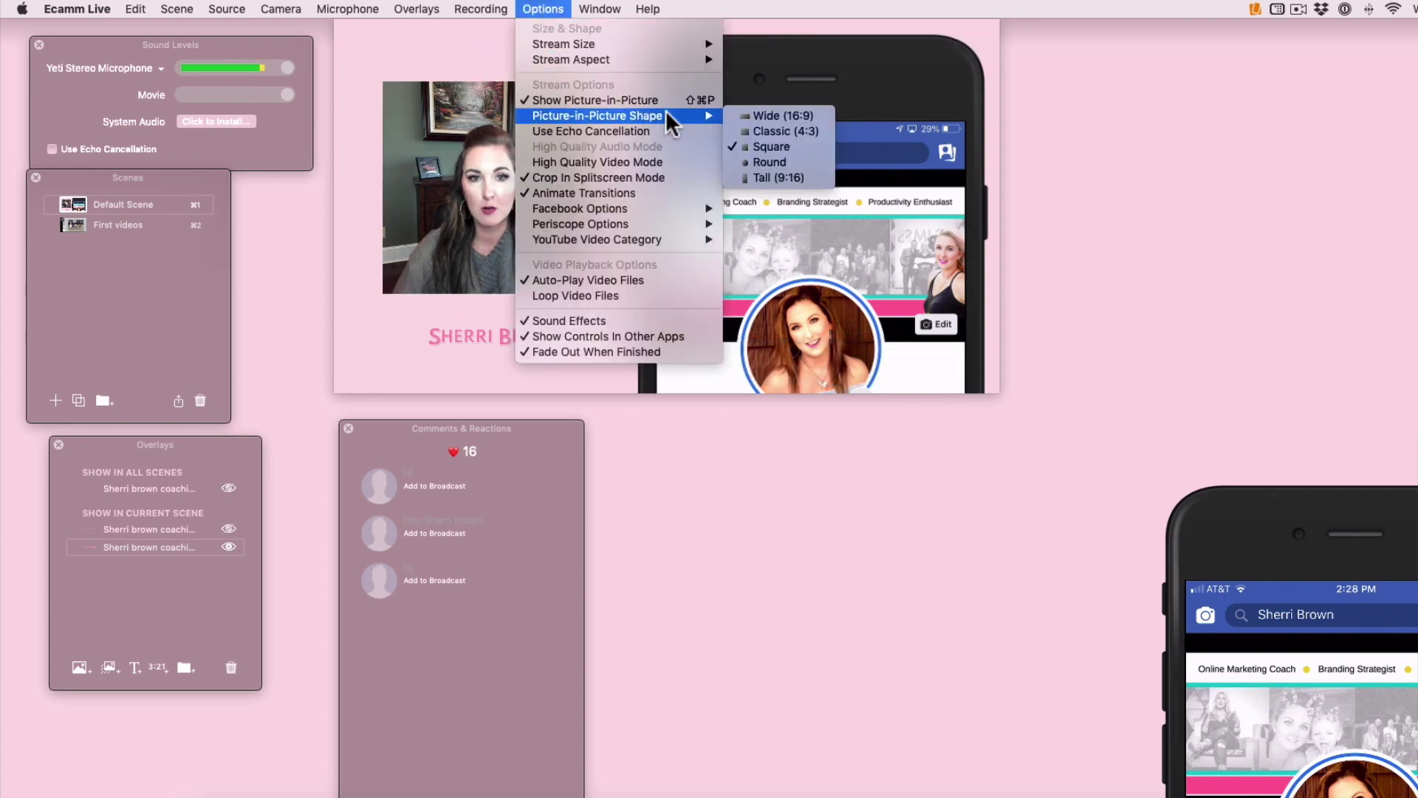
pyautogui.click(765, 162)
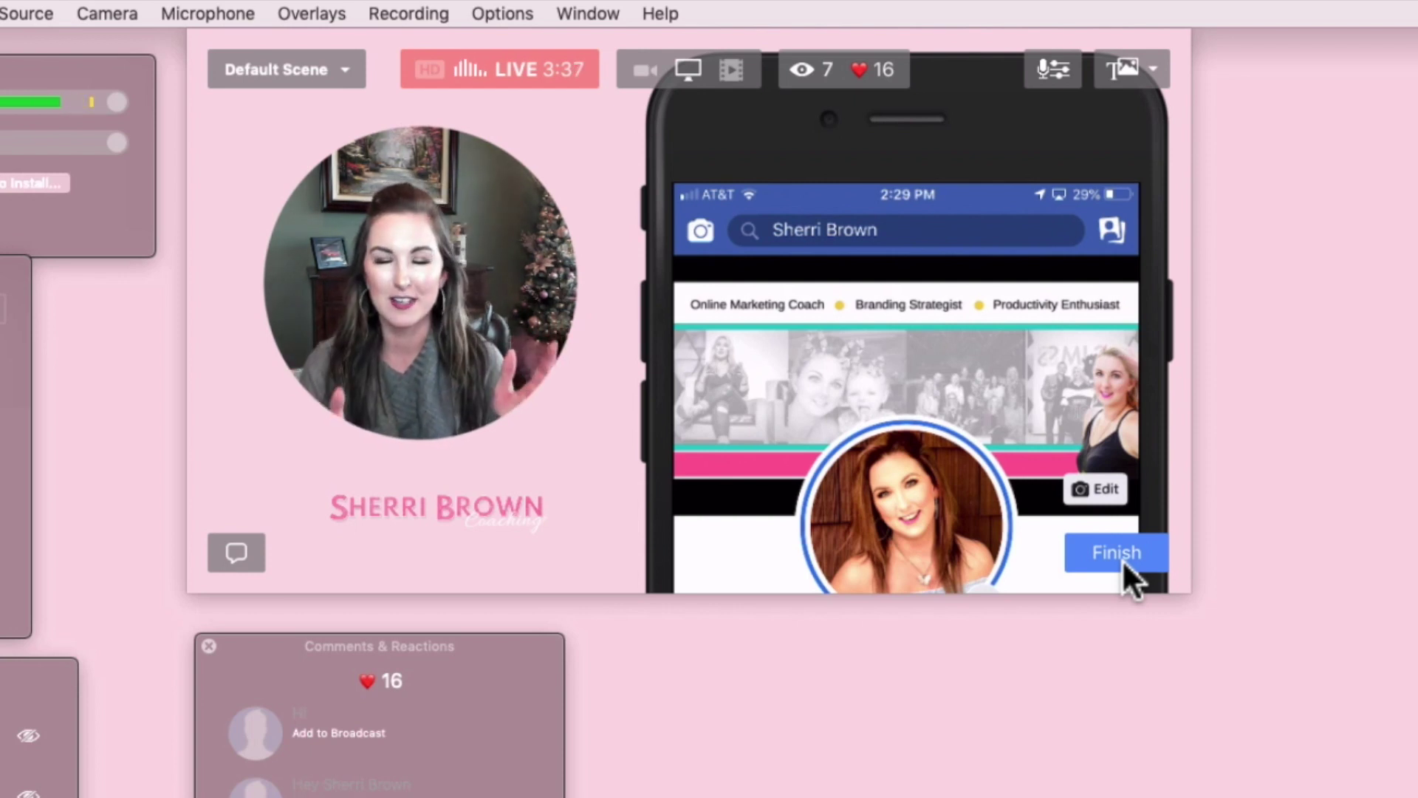
# - End the live broadcast and dismiss the summary, keeping the group post and the saved recording
pyautogui.moveTo(1123, 559)
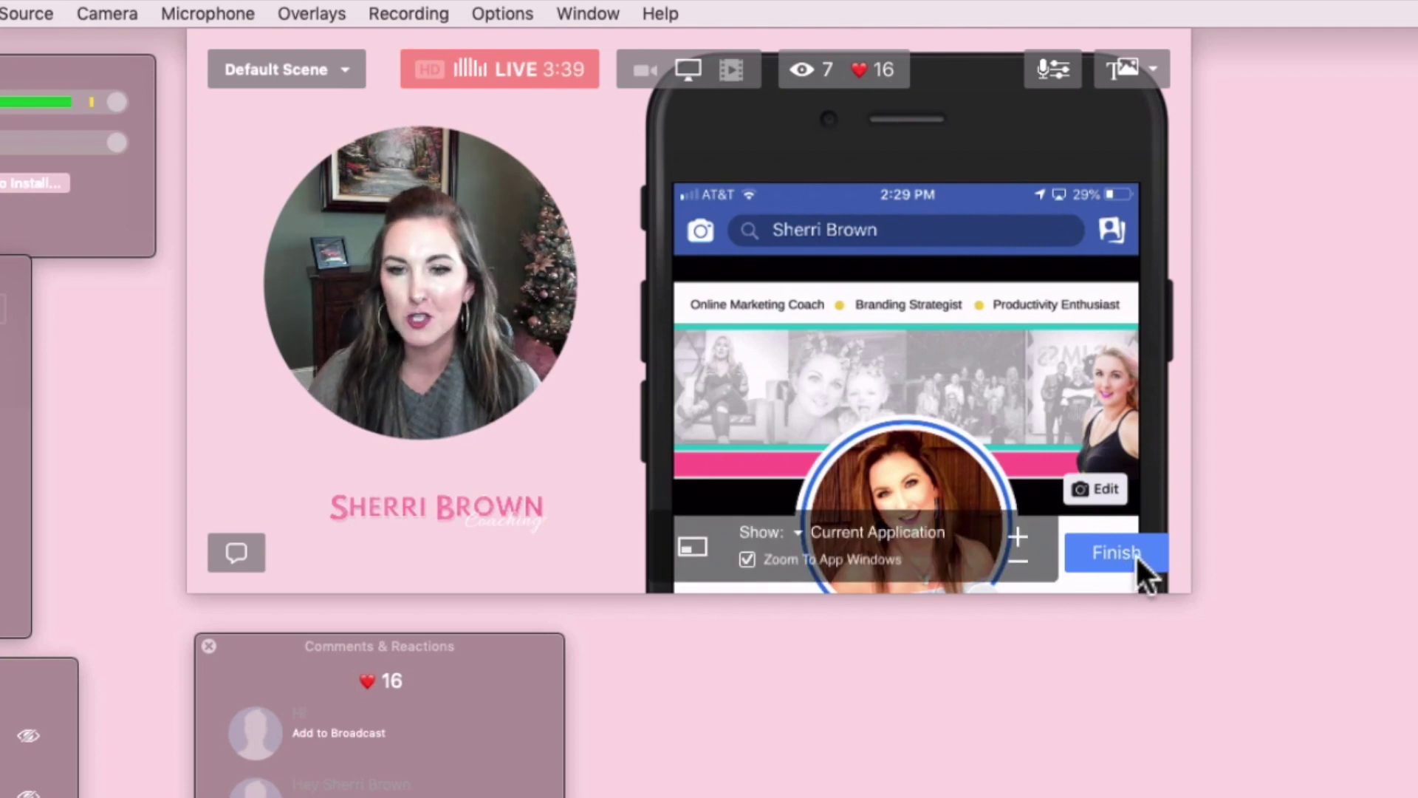
pyautogui.click(1138, 553)
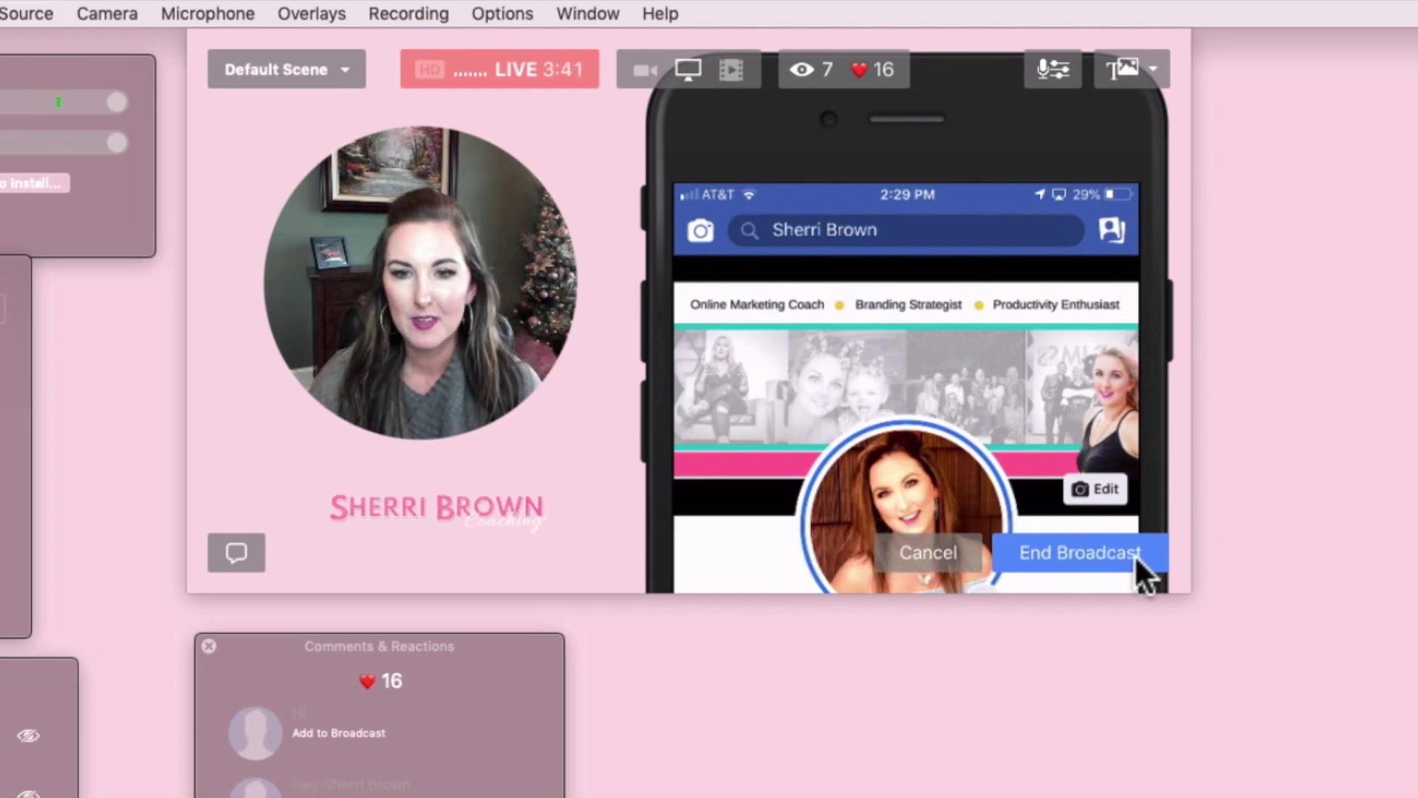
pyautogui.click(1068, 552)
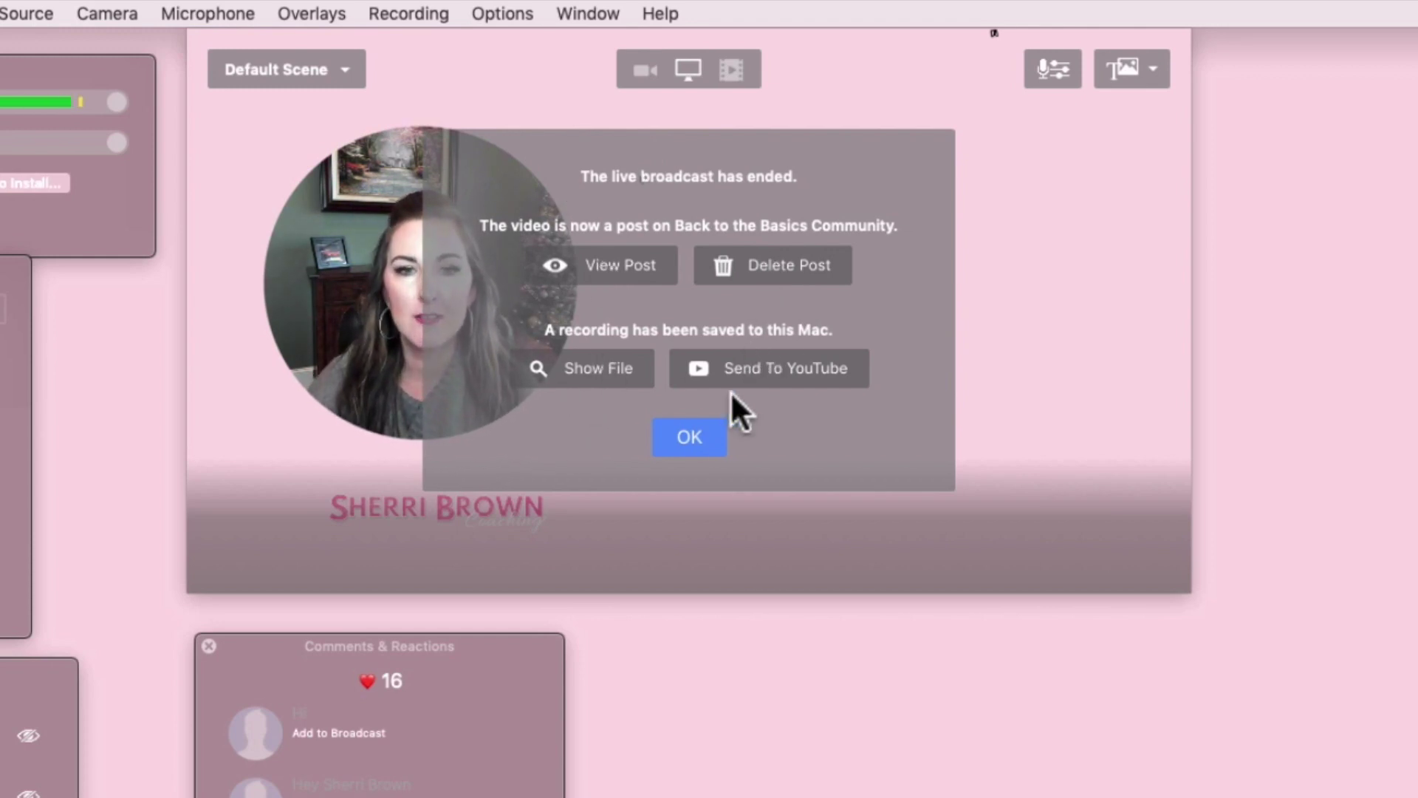
pyautogui.click(692, 436)
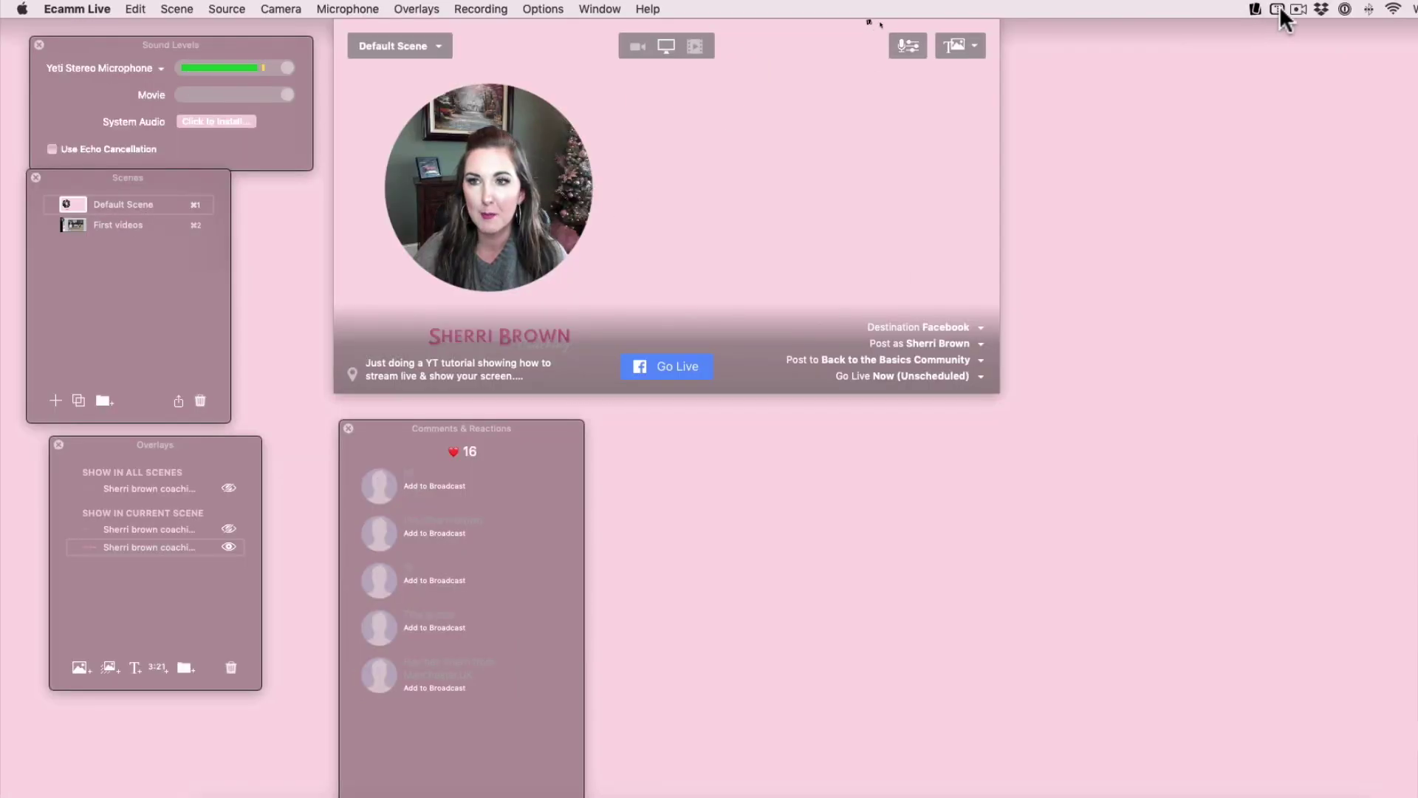
# - Show the desktop icons with HiddenMe and move the Ecamm Live windows aside to uncover the Ecamm Live Recordings folder
pyautogui.click(1278, 9)
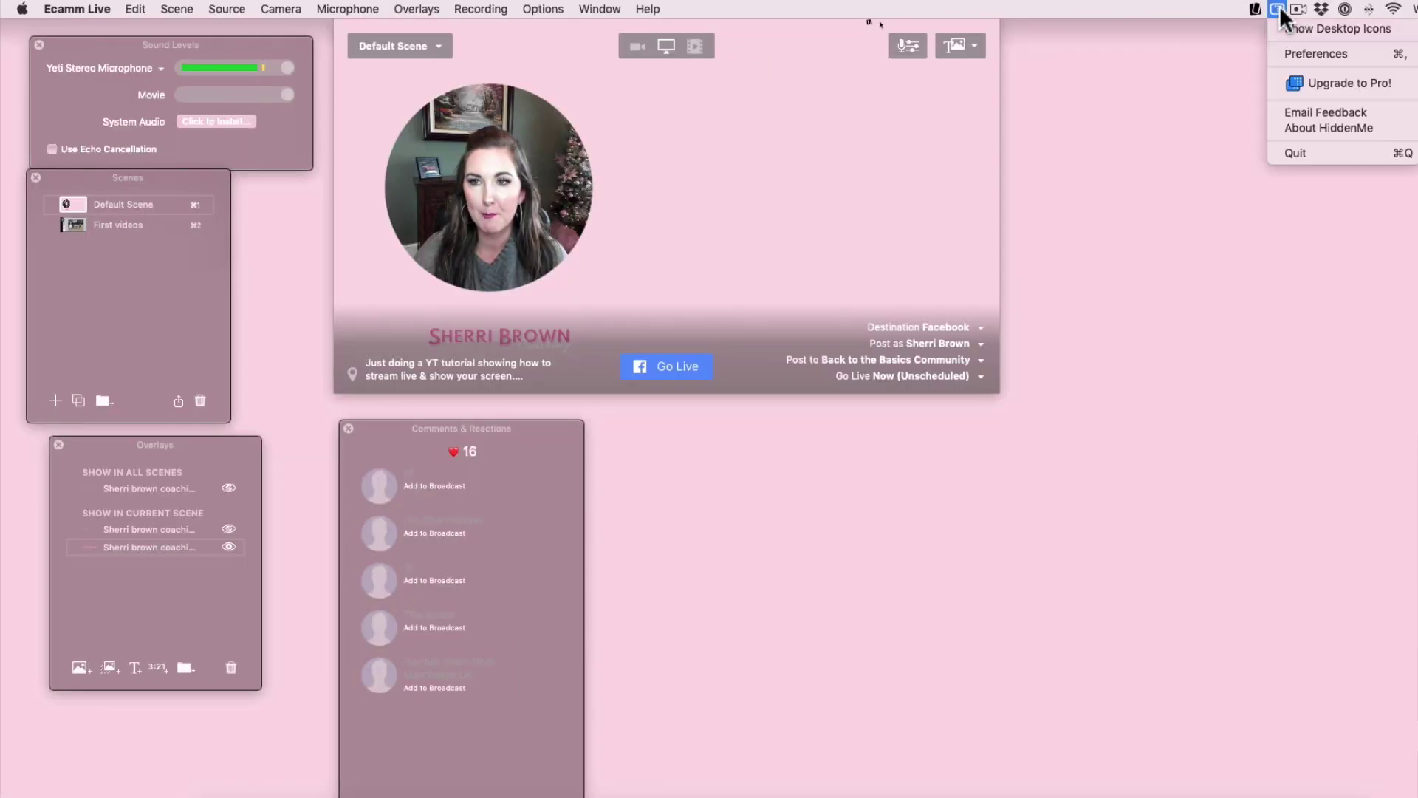
pyautogui.click(1282, 24)
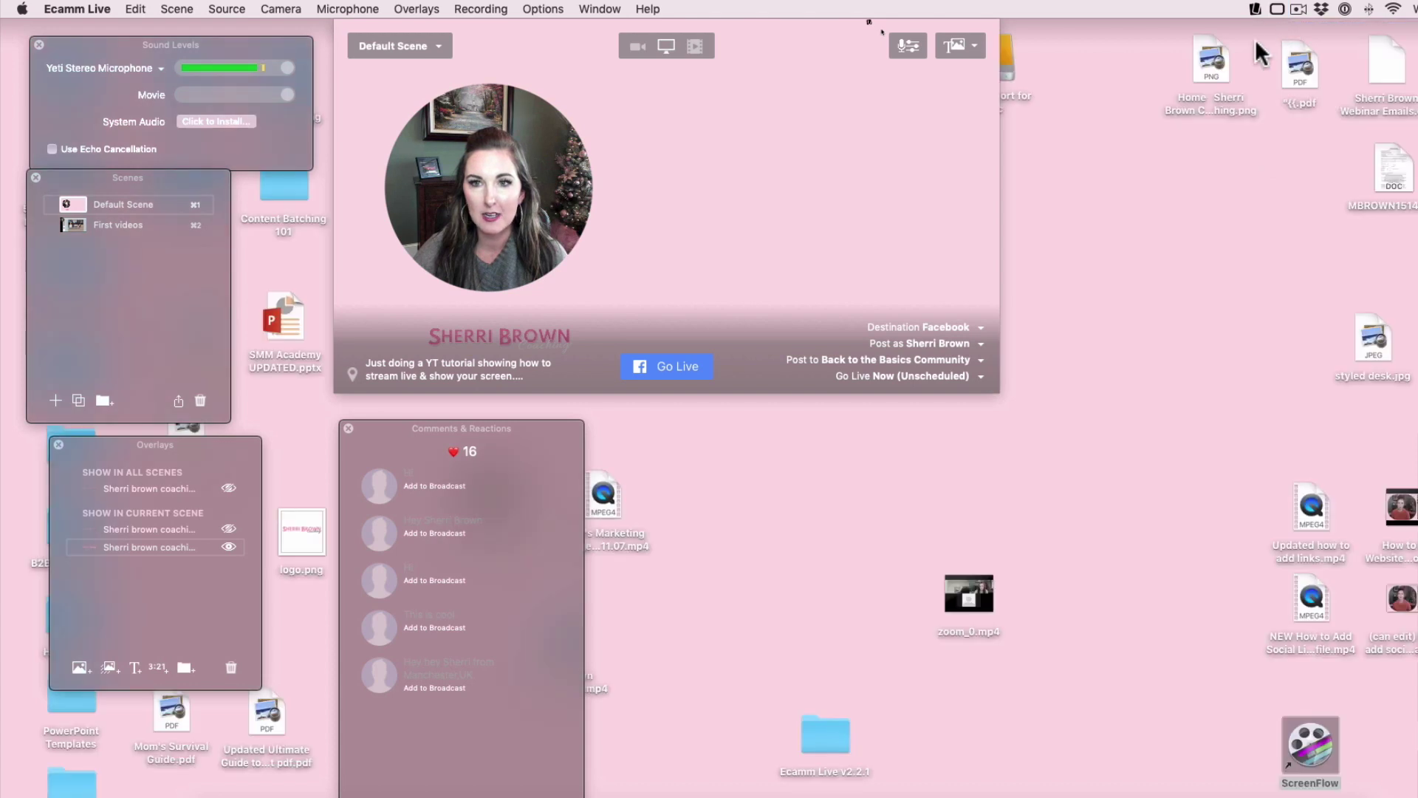
pyautogui.moveTo(807, 68); pyautogui.dragTo(1319, 52)
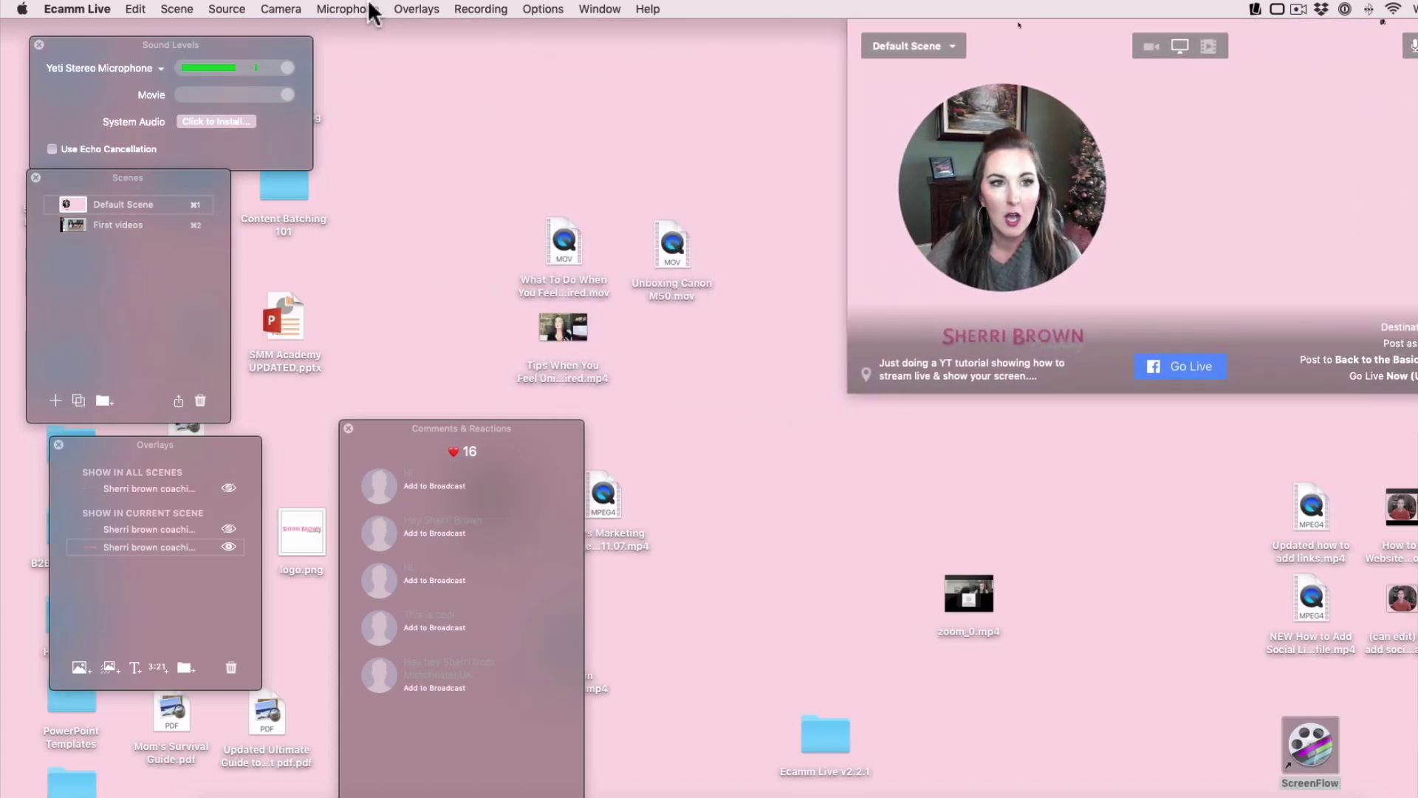
pyautogui.moveTo(288, 39); pyautogui.dragTo(986, 503)
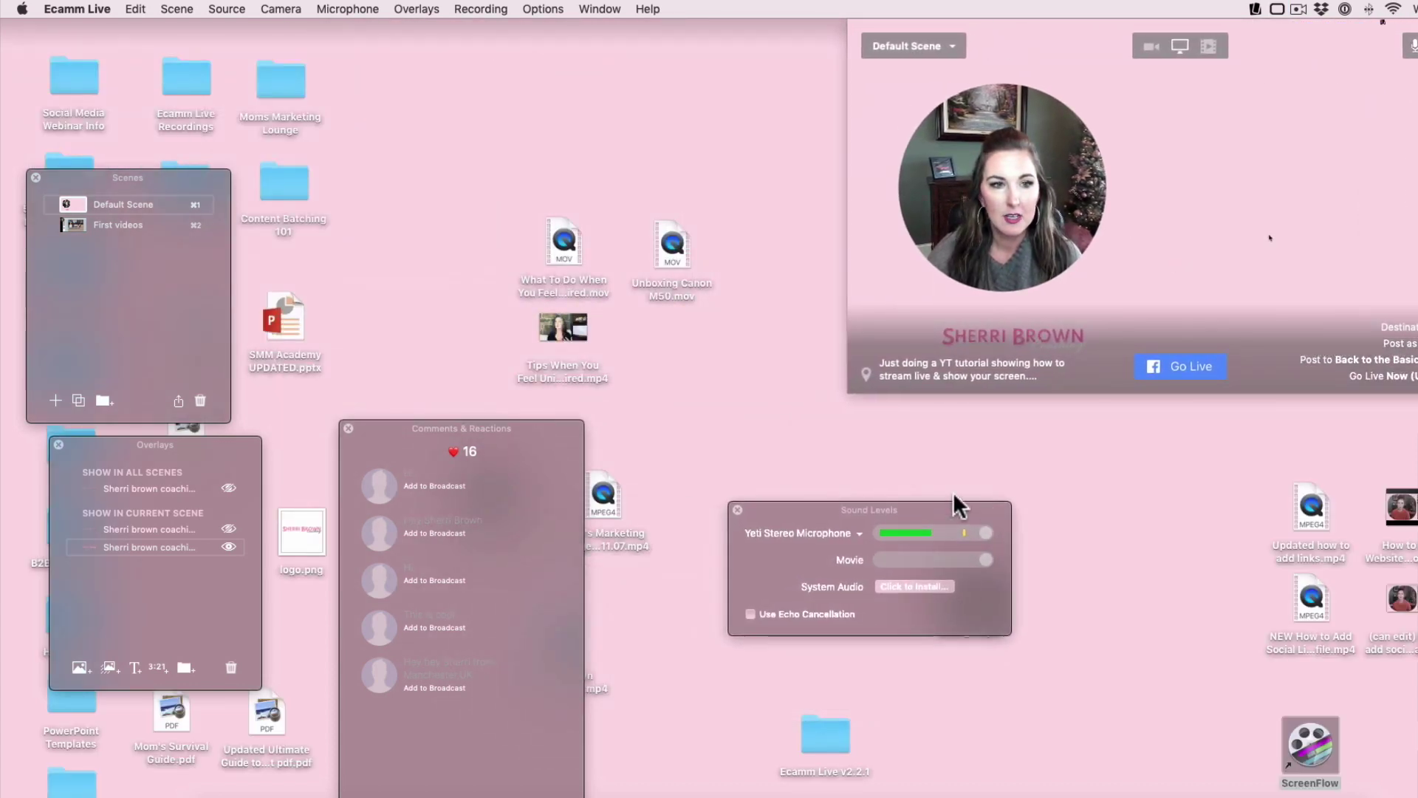
pyautogui.moveTo(154, 230); pyautogui.dragTo(173, 304)
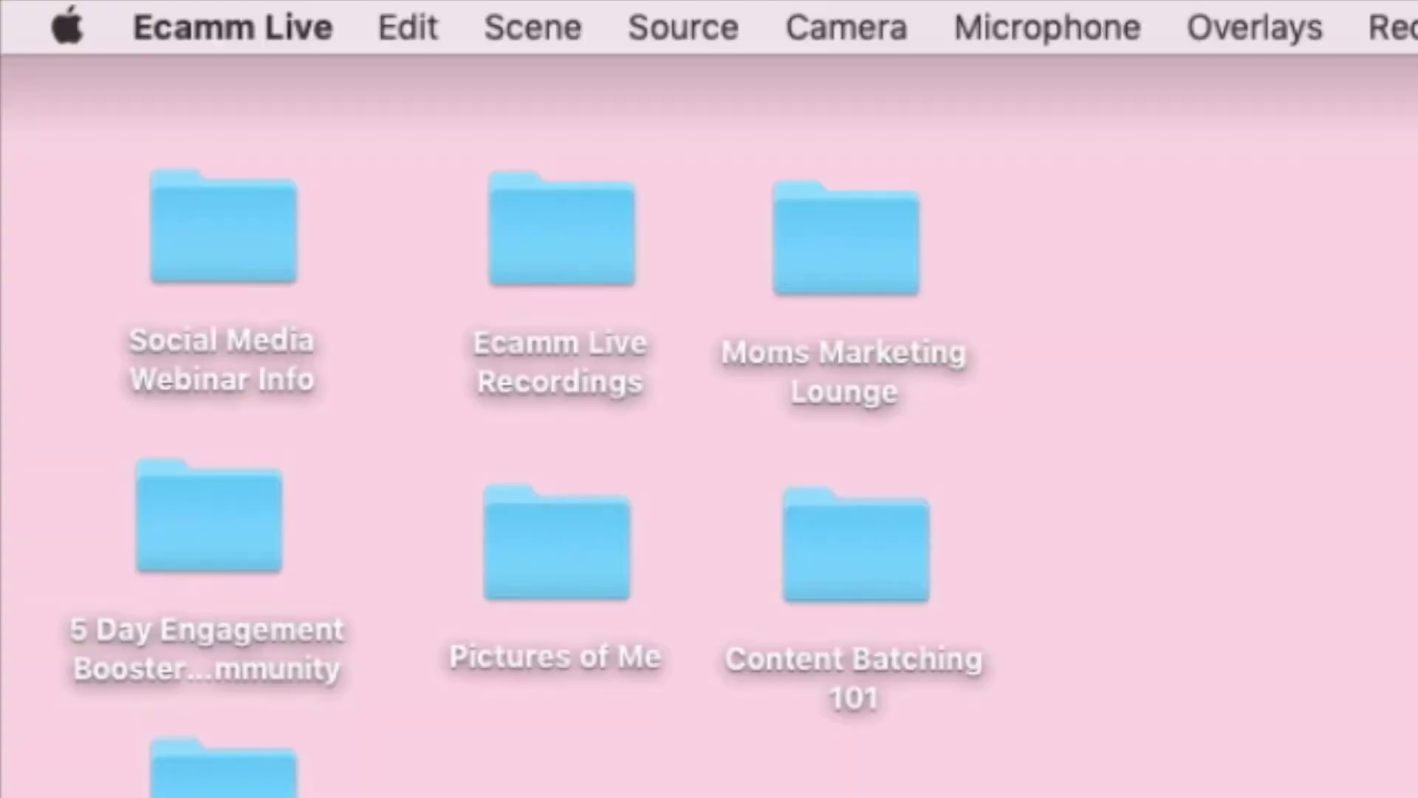
# - Open the Ecamm Live Recordings folder on the desktop, look through the saved videos and subtitle files, and close it
pyautogui.click(582, 243)
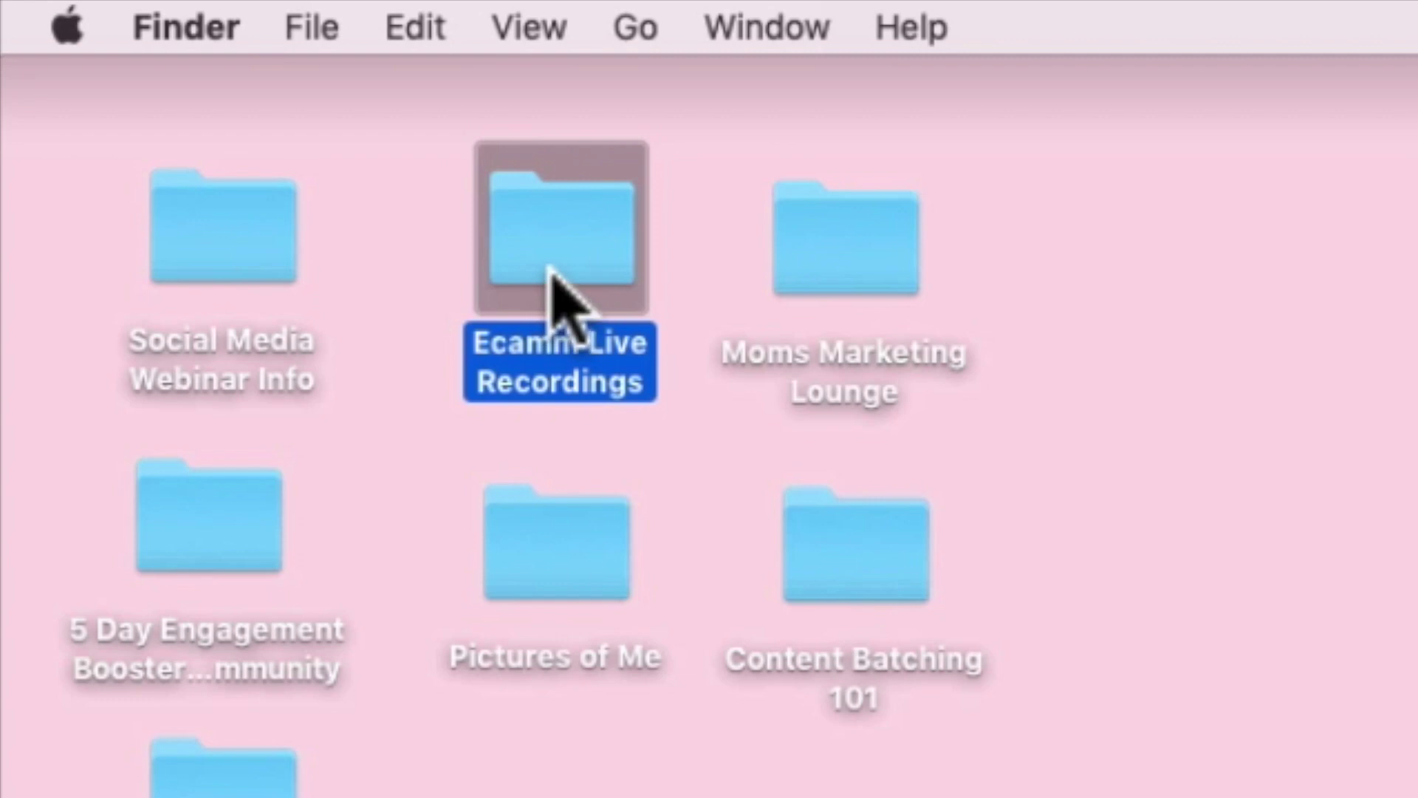
pyautogui.doubleClick(561, 295)
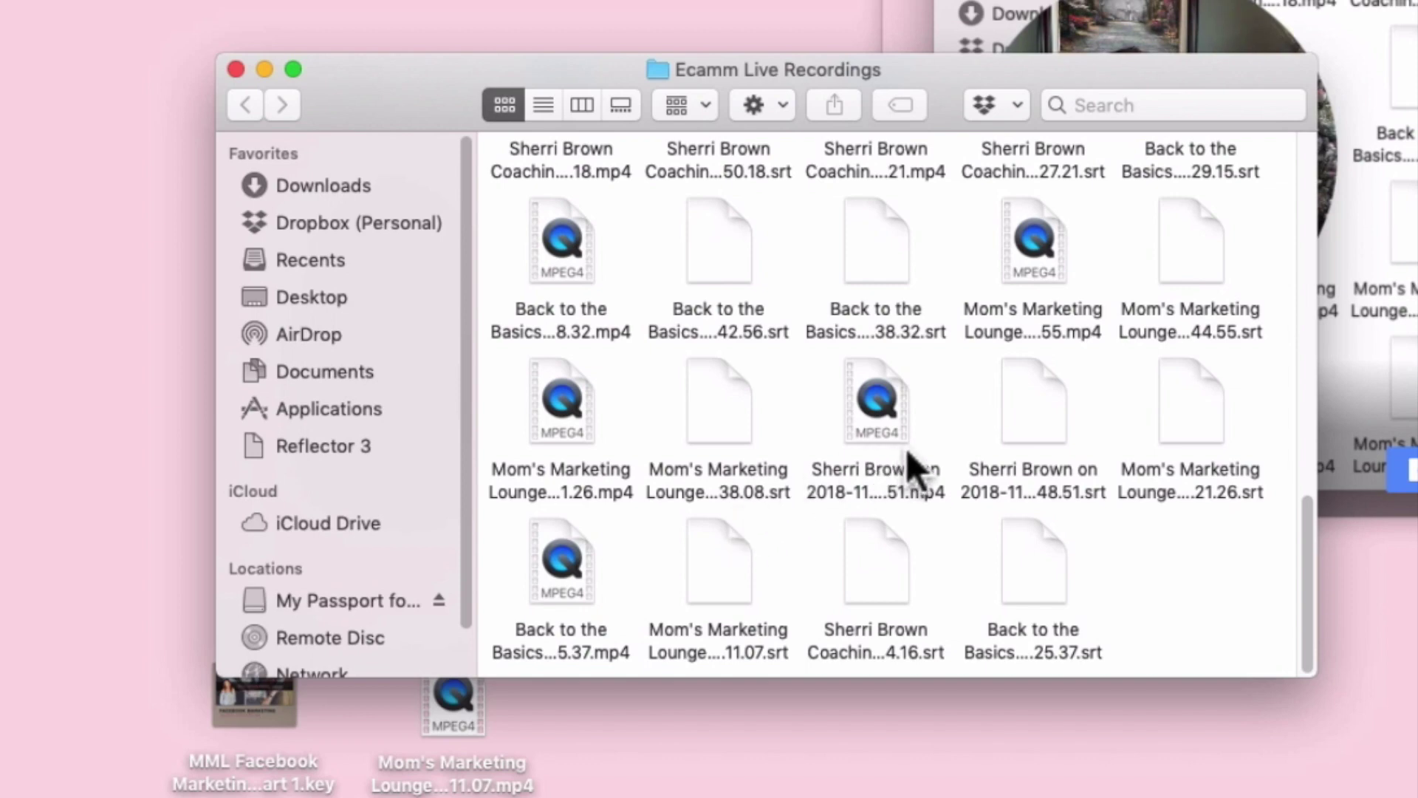
pyautogui.scroll(3, 773, 539)
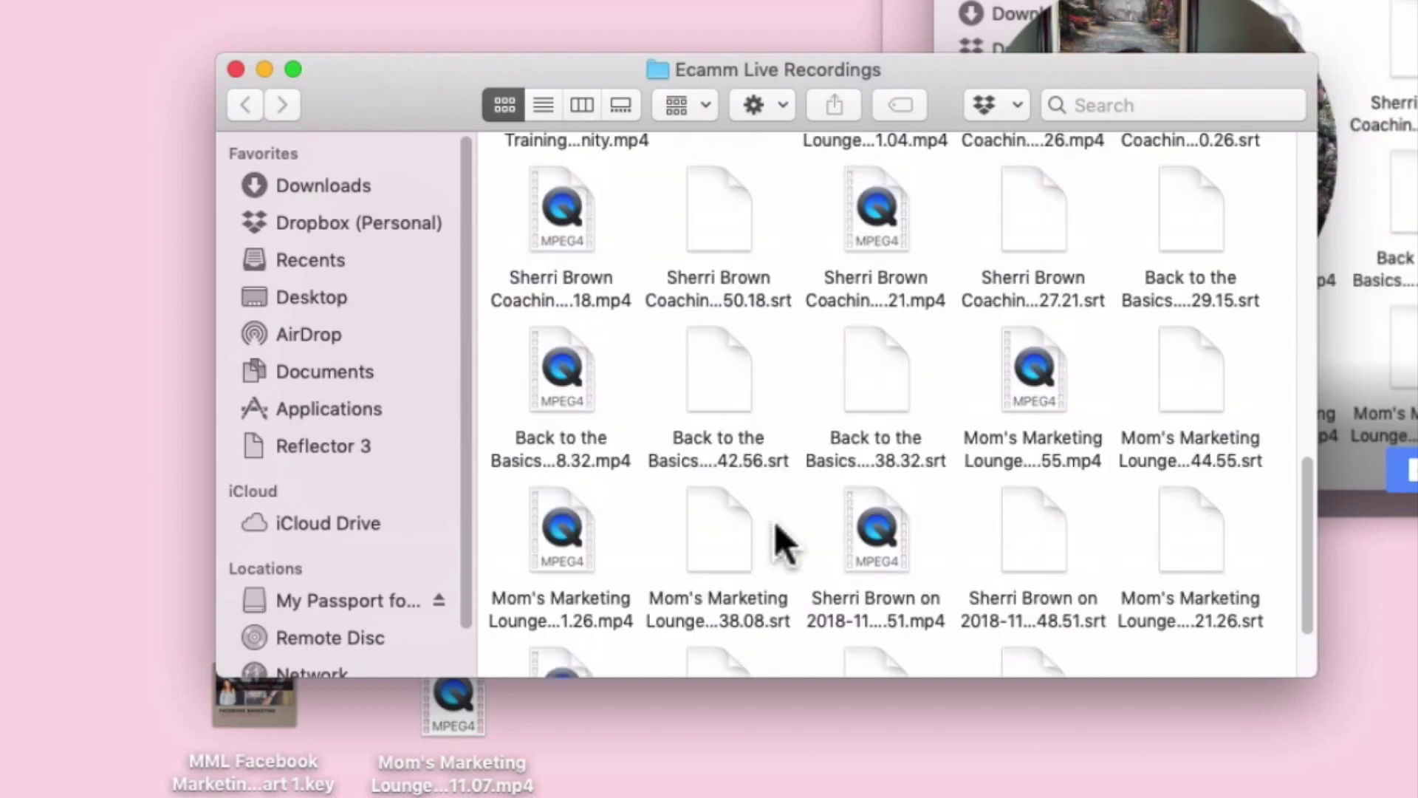
pyautogui.scroll(6, 780, 536)
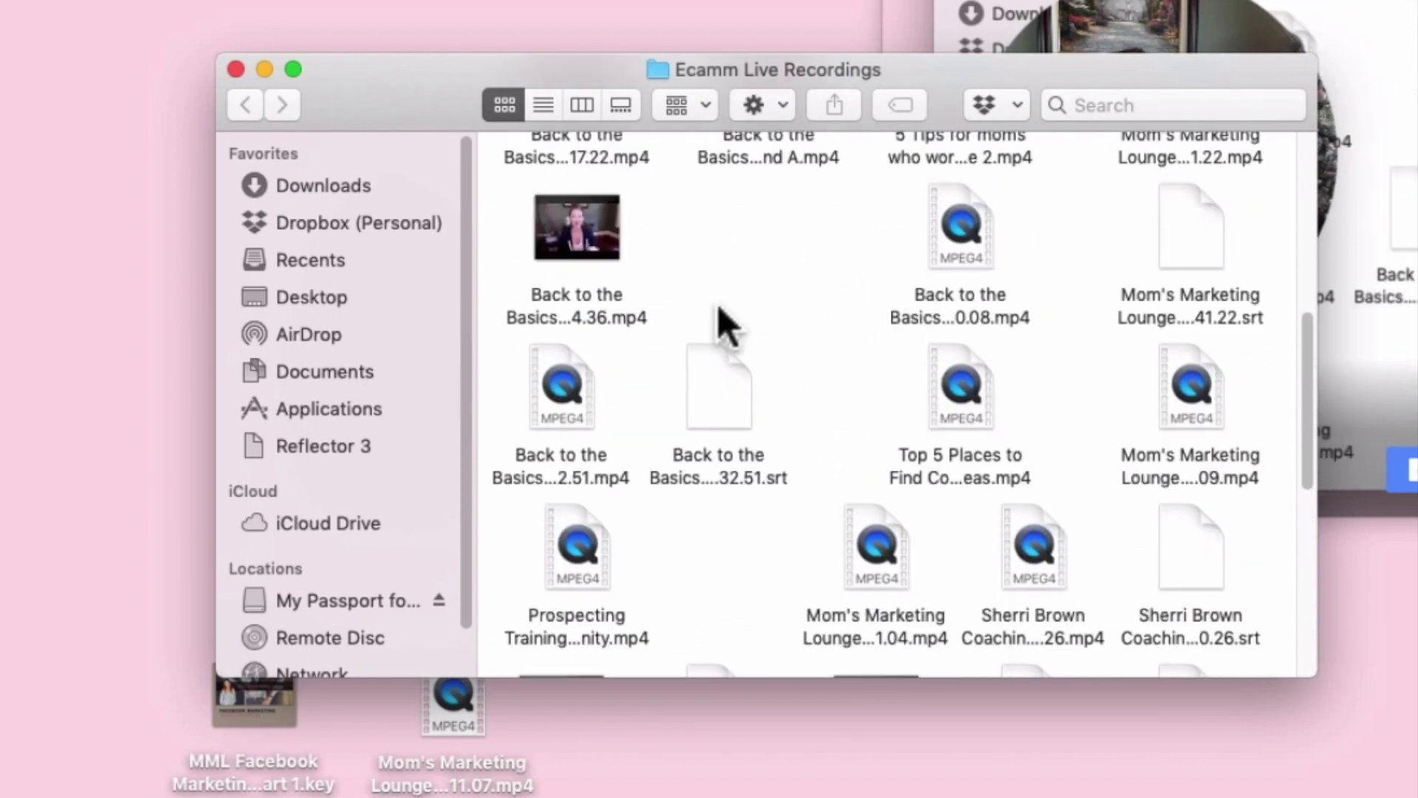
pyautogui.scroll(-9, 742, 421)
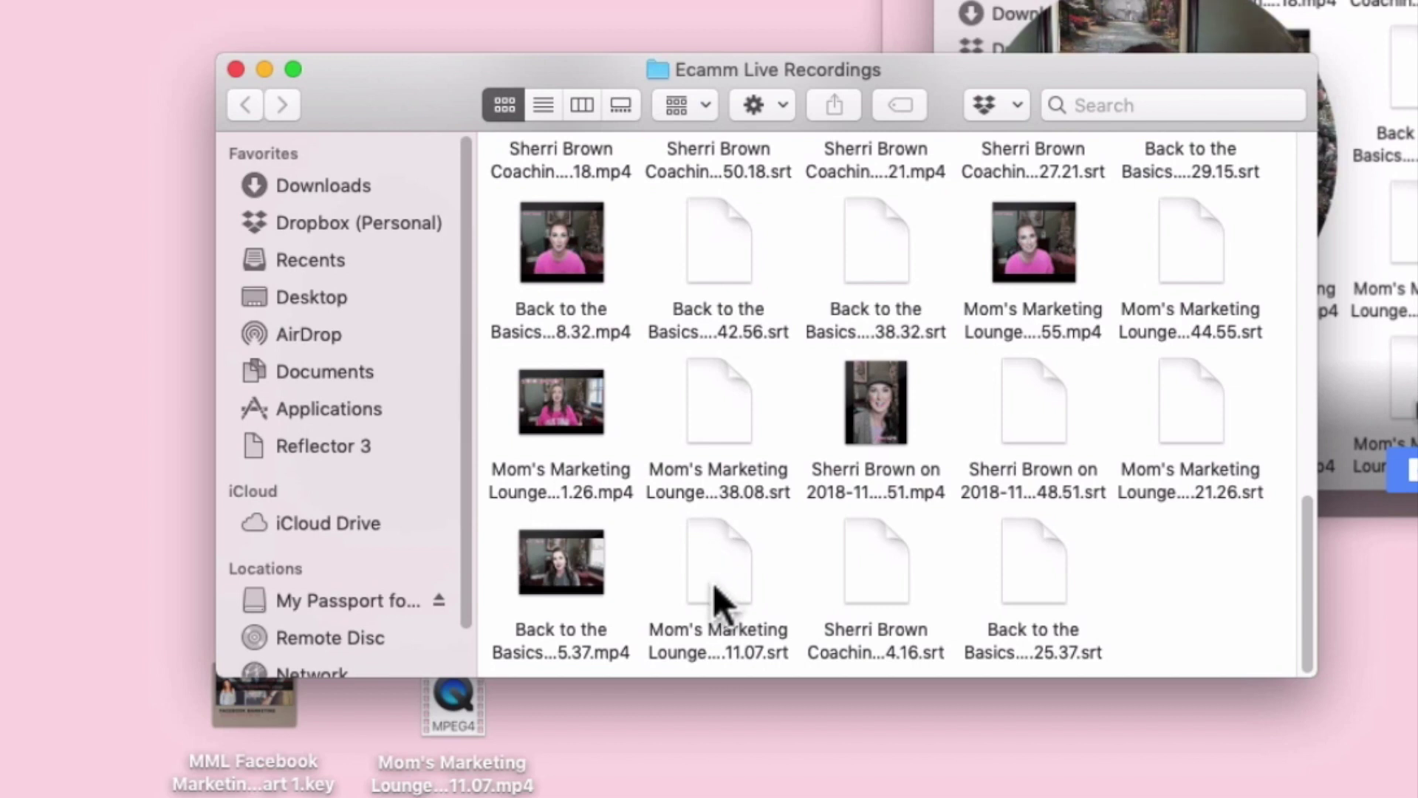
pyautogui.moveTo(584, 526)
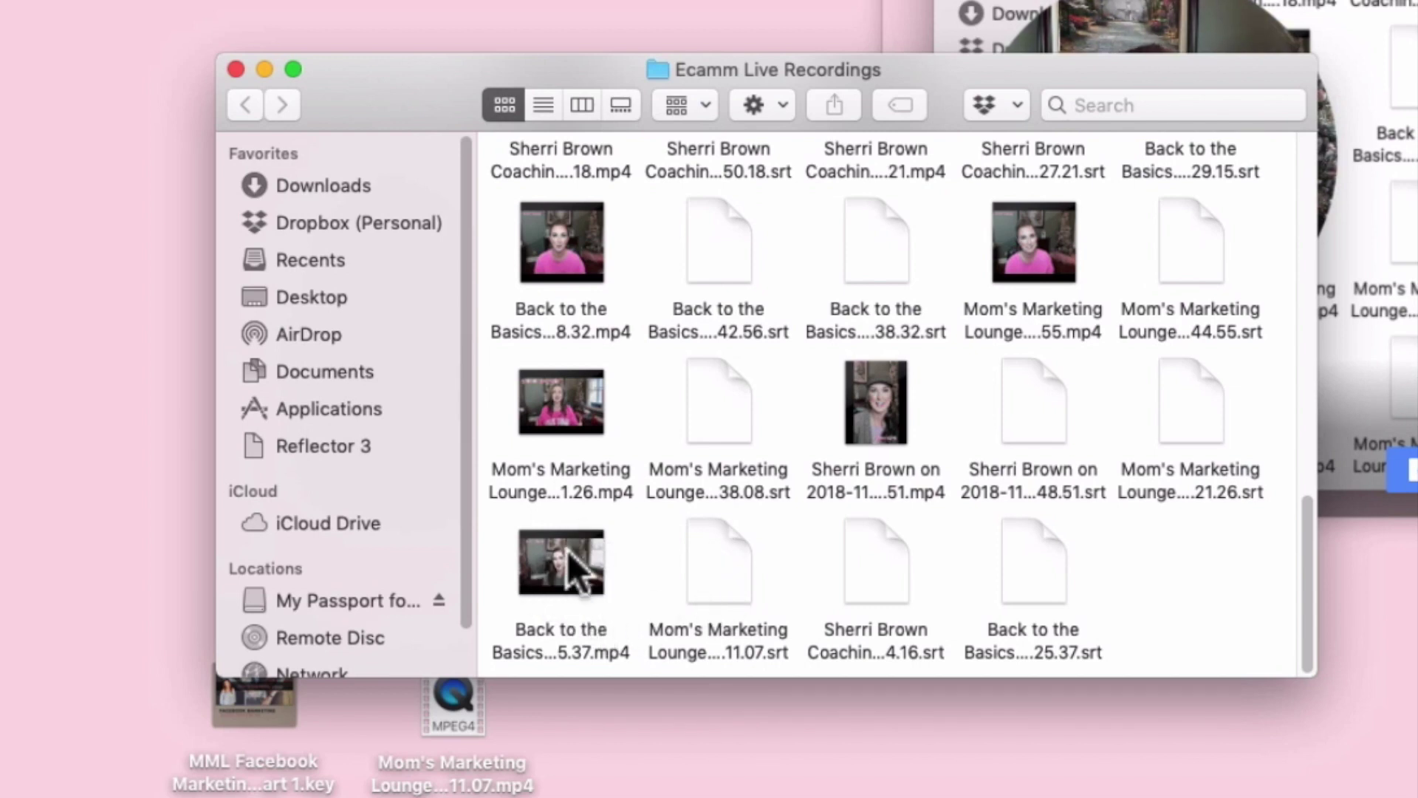
pyautogui.click(234, 68)
# - Bring the Ecamm Live main window back to the middle of the desktop and switch its source from screen share to camera
pyautogui.click(1390, 79)
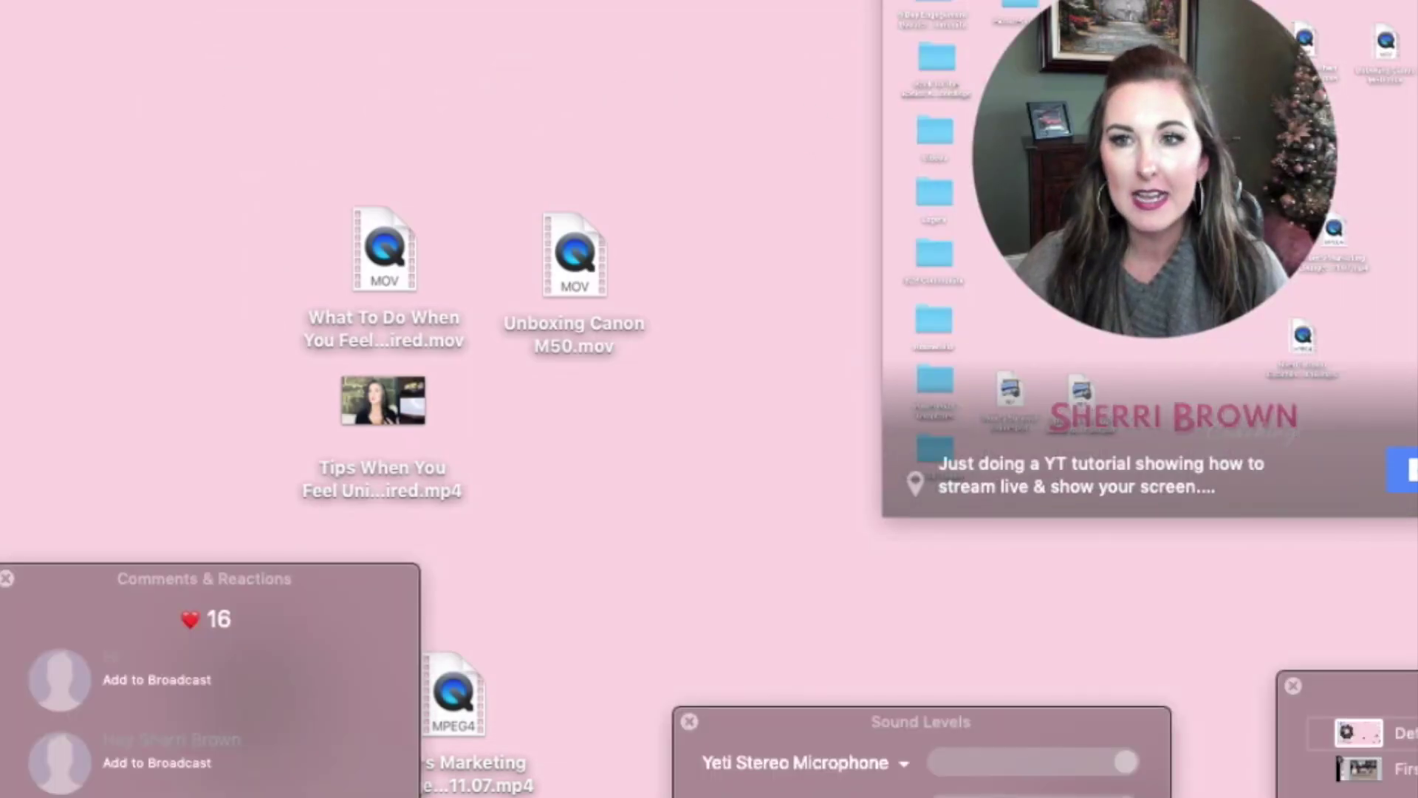
pyautogui.moveTo(1108, 64); pyautogui.dragTo(753, 68)
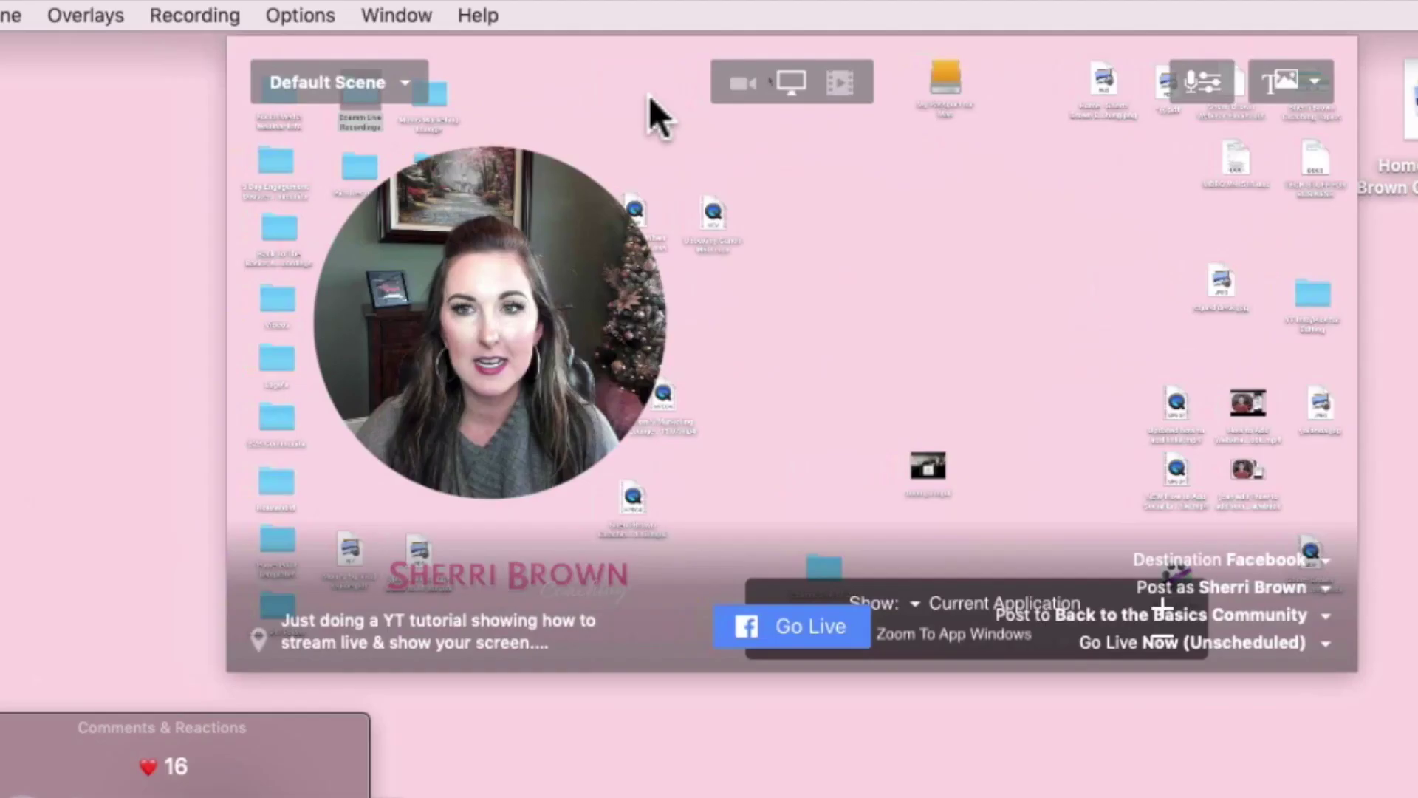
pyautogui.moveTo(935, 171); pyautogui.dragTo(895, 172)
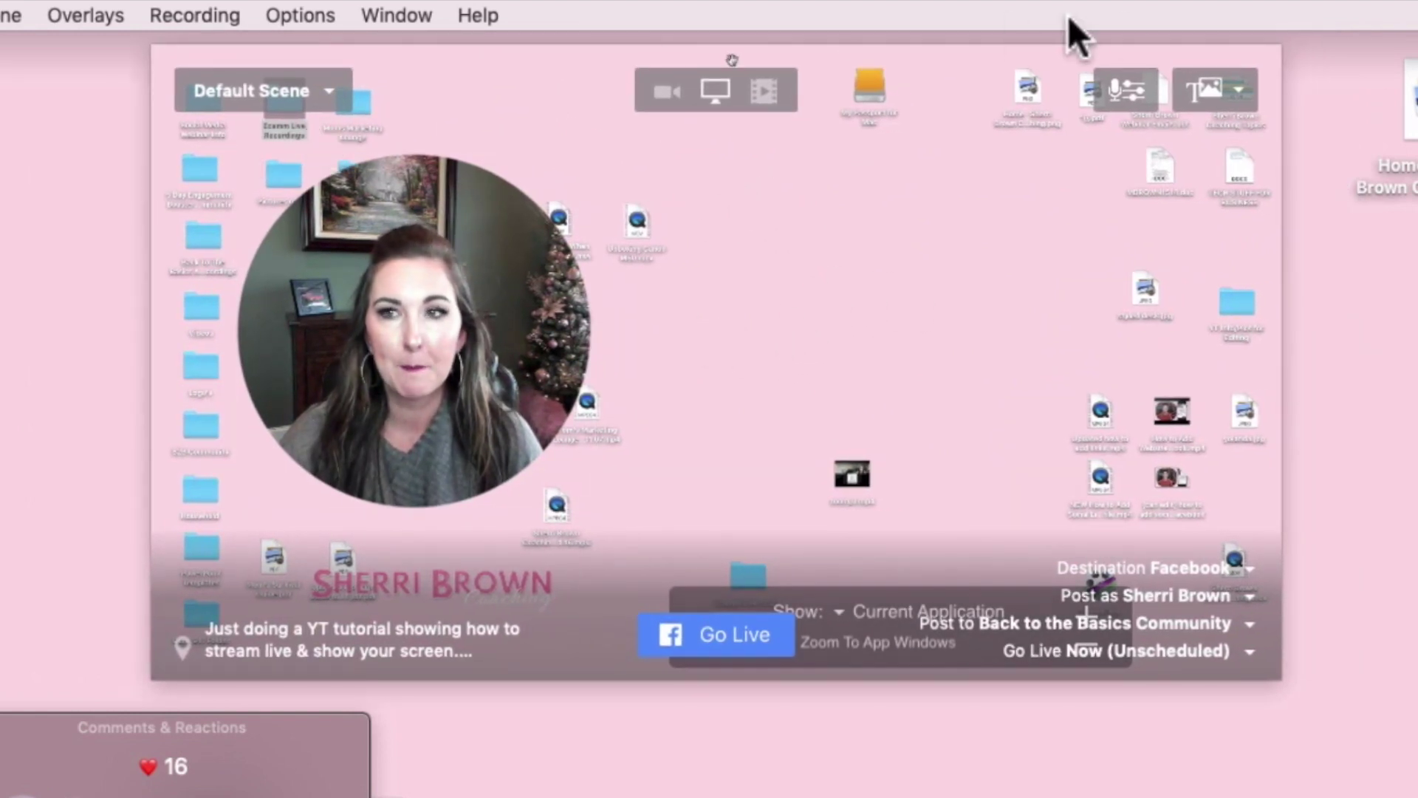
pyautogui.click(664, 91)
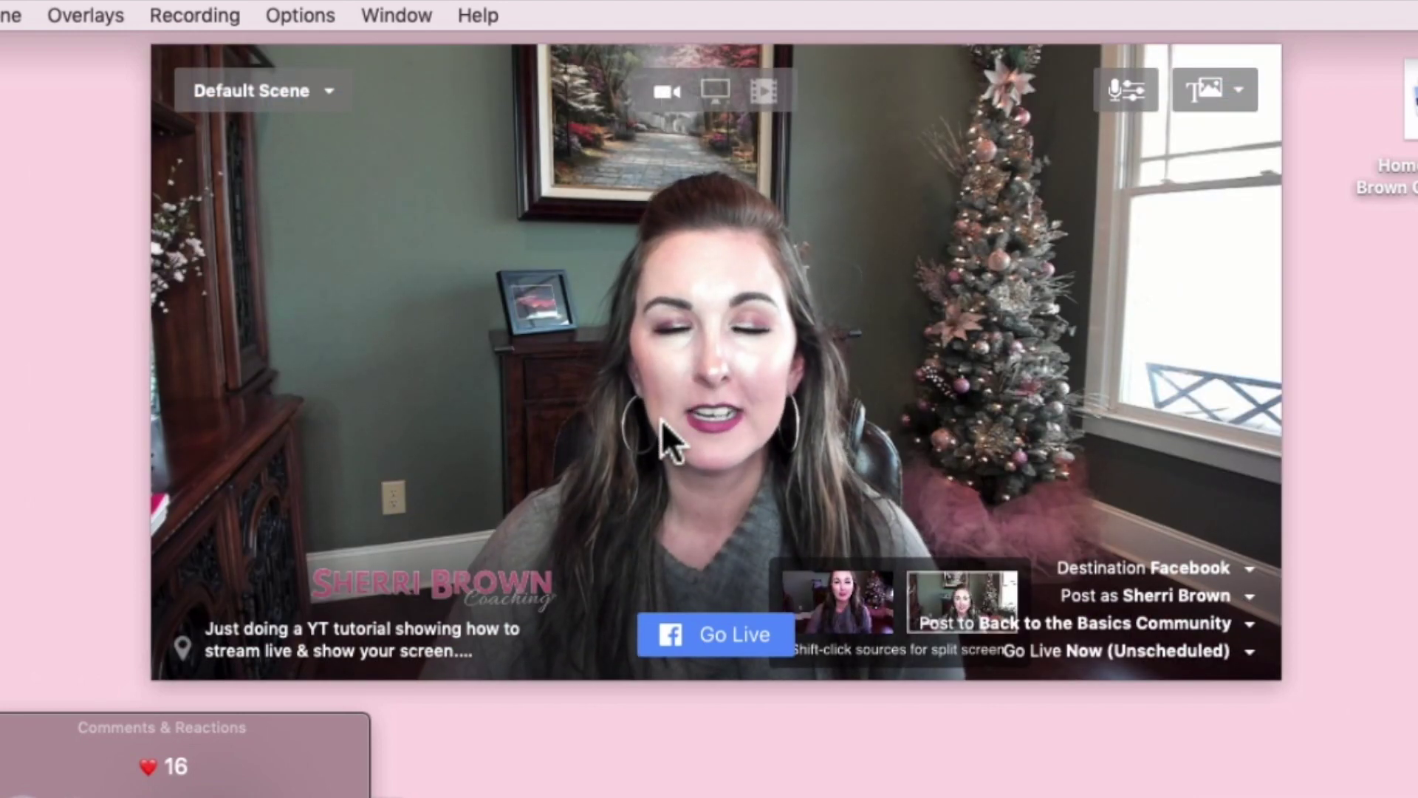